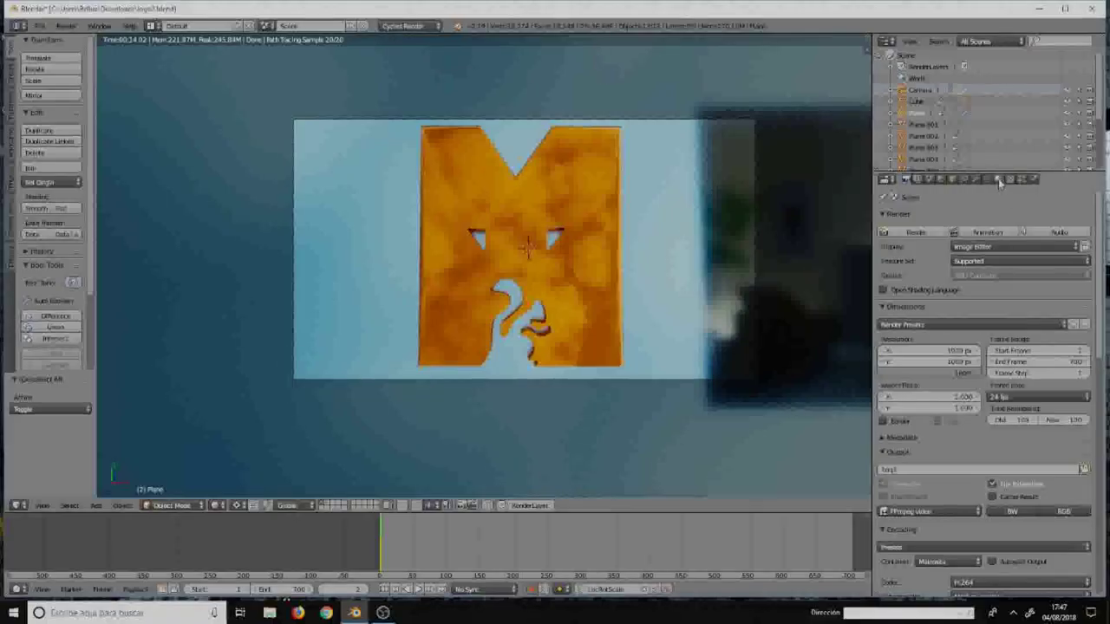
- Show the logo plane's material settings and drag the divider to widen the Properties area
{"action": "left_click", "coordinate": [999, 180]}
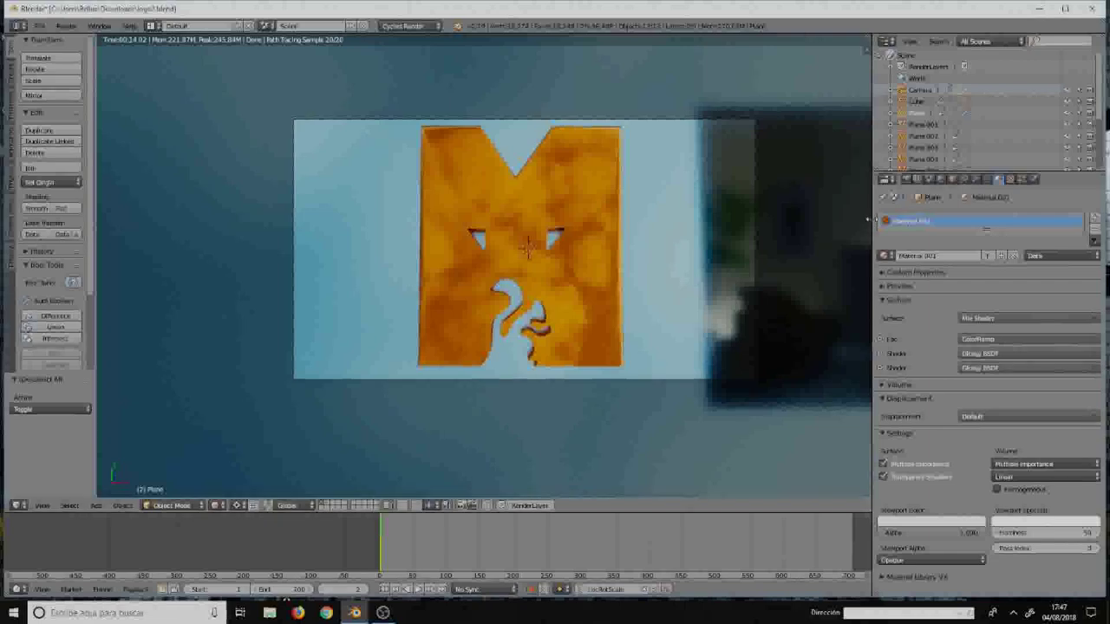
{"action": "mouse_move", "coordinate": [871, 222]}
{"action": "left_mouse_down"}
{"action": "mouse_move", "coordinate": [639, 228]}
{"action": "mouse_move", "coordinate": [528, 248]}
{"action": "left_mouse_up"}
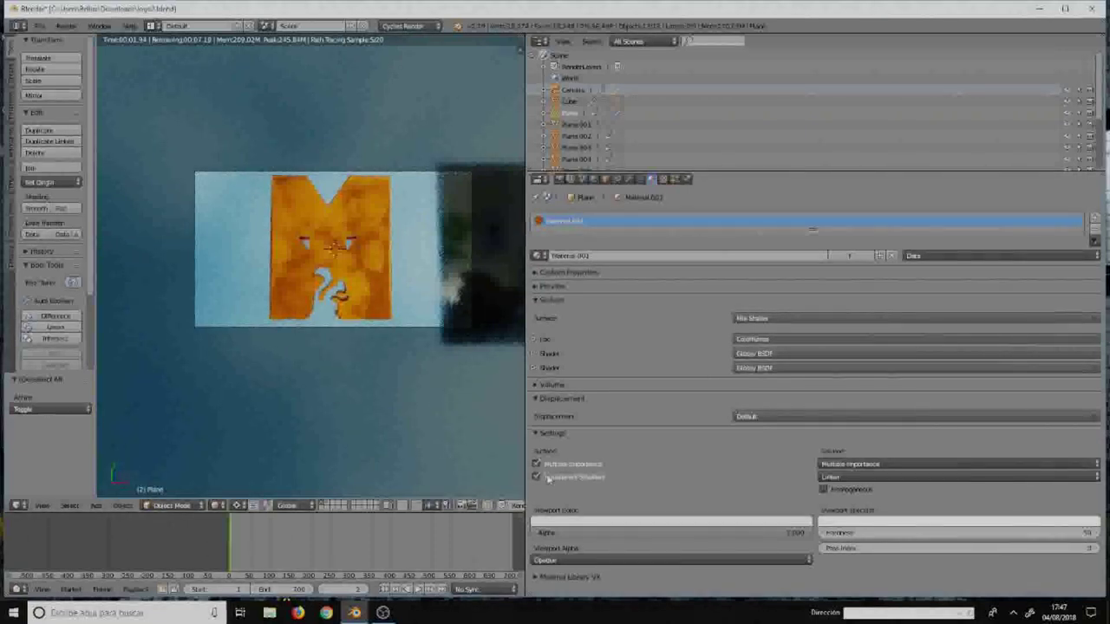
- Switch the widened area to the Node Editor and zoom to frame the M logo's material nodes
{"action": "left_click", "coordinate": [539, 178]}
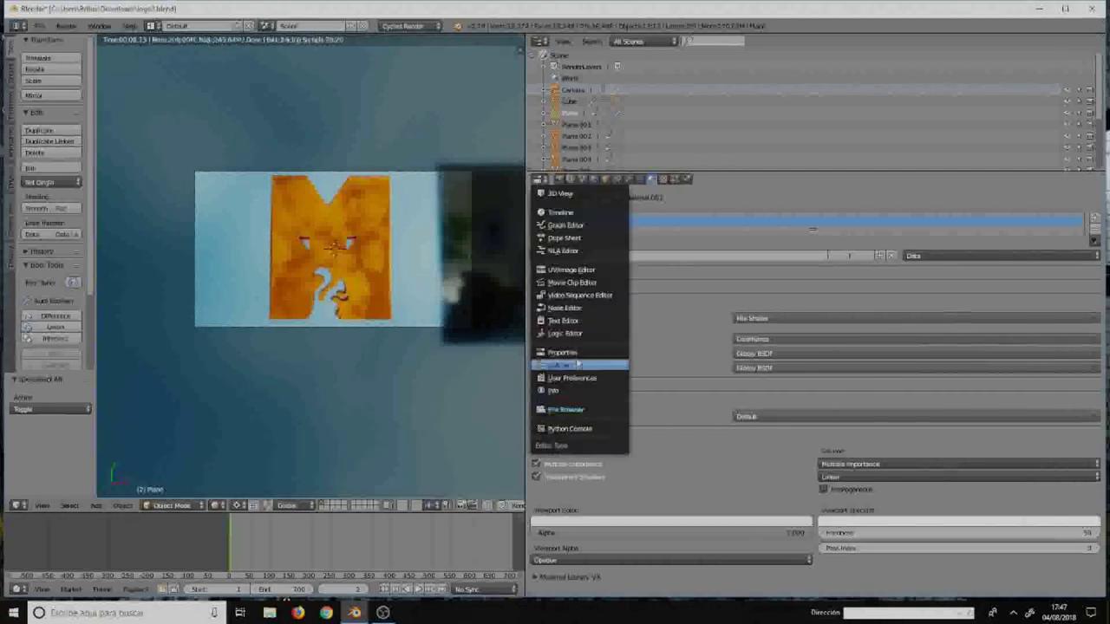
{"action": "left_click", "coordinate": [576, 312]}
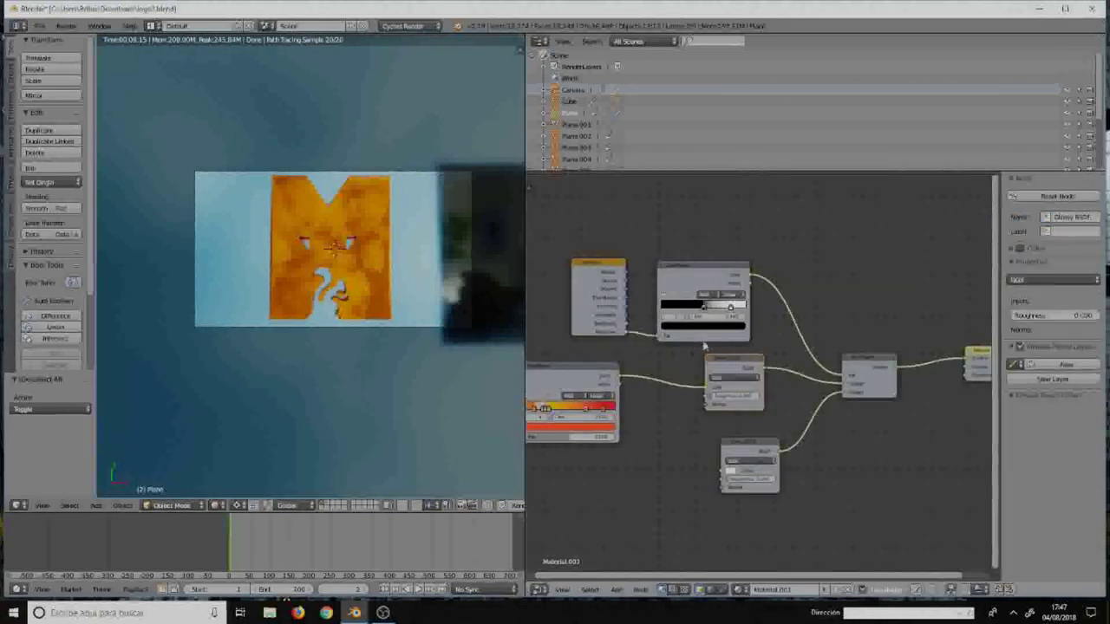
{"action": "scroll", "coordinate": [713, 359], "scroll_direction": "up", "scroll_amount": 3}
{"action": "scroll", "coordinate": [713, 359], "scroll_direction": "up", "scroll_amount": 2}
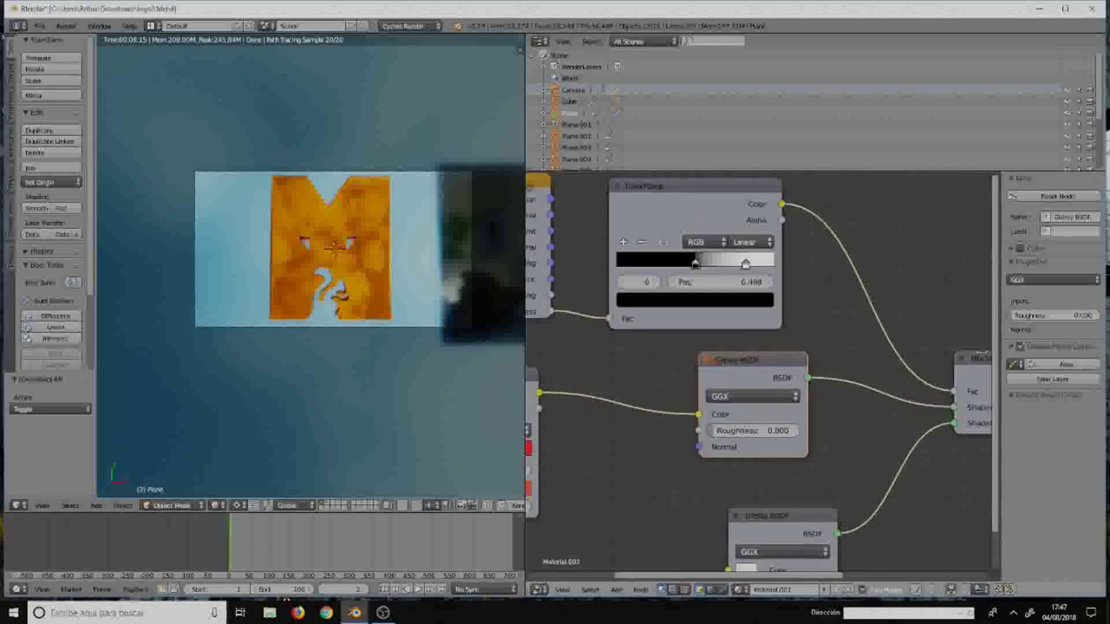
{"action": "key", "text": "n"}
{"action": "scroll", "coordinate": [941, 346], "scroll_direction": "down", "scroll_amount": 1}
{"action": "scroll", "coordinate": [944, 348], "scroll_direction": "down", "scroll_amount": 2}
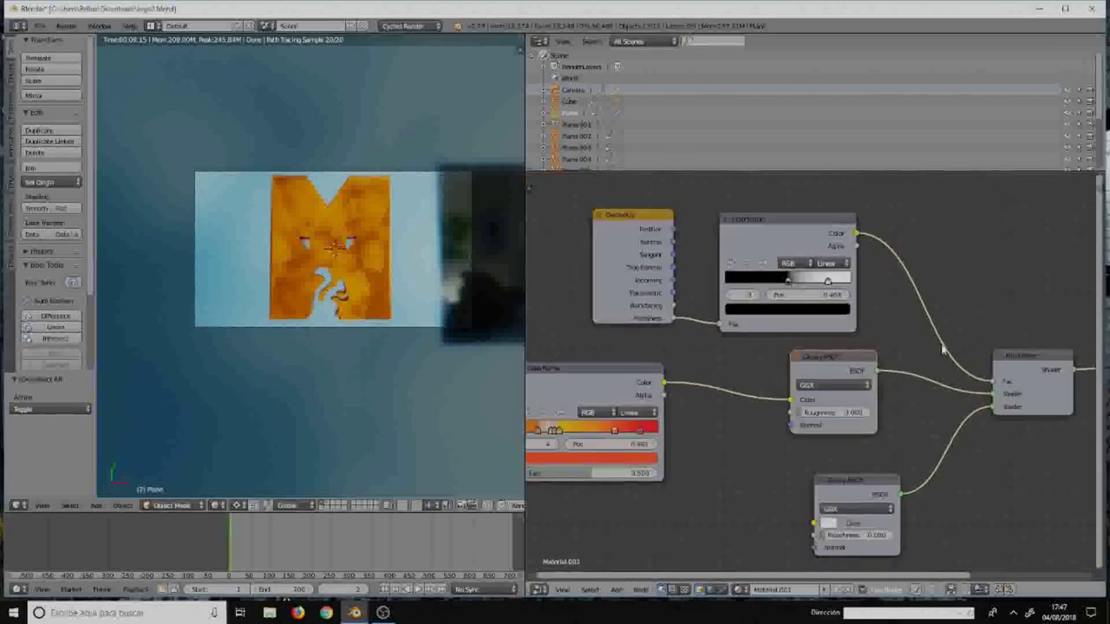
{"action": "scroll", "coordinate": [944, 348], "scroll_direction": "down", "scroll_amount": 1}
{"action": "scroll", "coordinate": [941, 346], "scroll_direction": "down", "scroll_amount": 1}
{"action": "scroll", "coordinate": [941, 346], "scroll_direction": "up", "scroll_amount": 1}
{"action": "scroll", "coordinate": [940, 348], "scroll_direction": "up", "scroll_amount": 1}
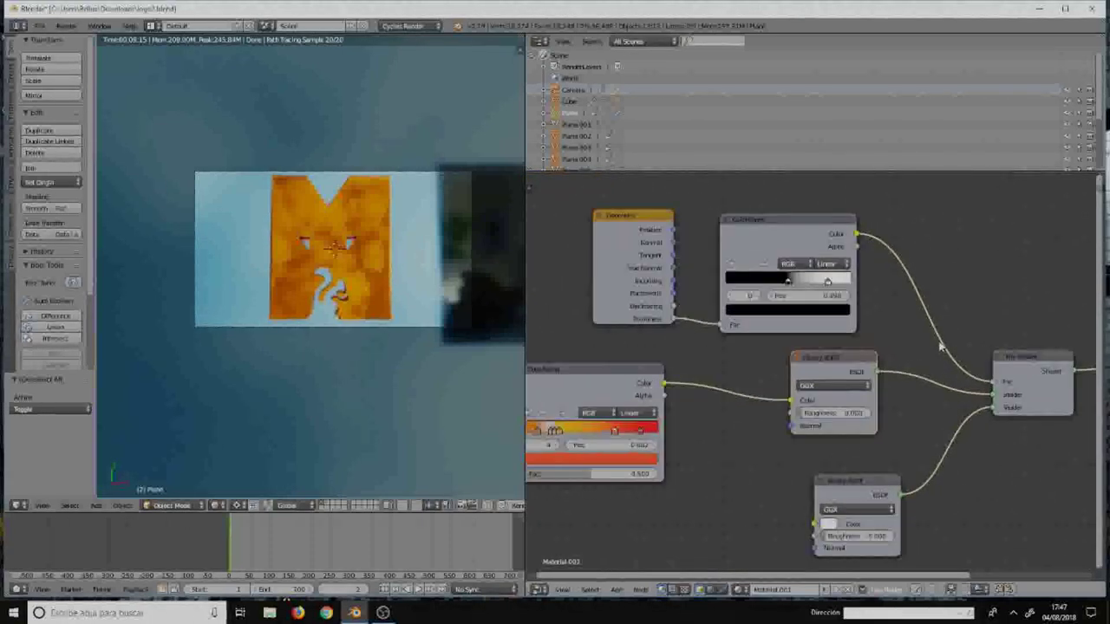
{"action": "scroll", "coordinate": [938, 352], "scroll_direction": "up", "scroll_amount": 1}
{"action": "scroll", "coordinate": [938, 352], "scroll_direction": "down", "scroll_amount": 1}
{"action": "scroll", "coordinate": [937, 352], "scroll_direction": "down", "scroll_amount": 1}
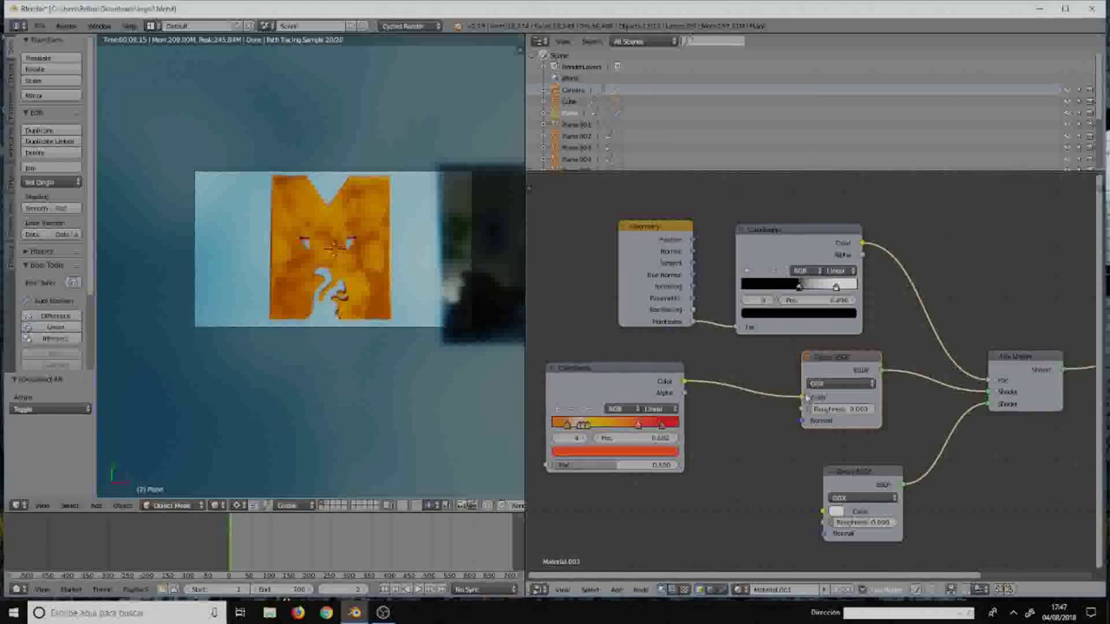
{"action": "left_click_drag", "start_coordinate": [805, 398], "coordinate": [694, 386]}
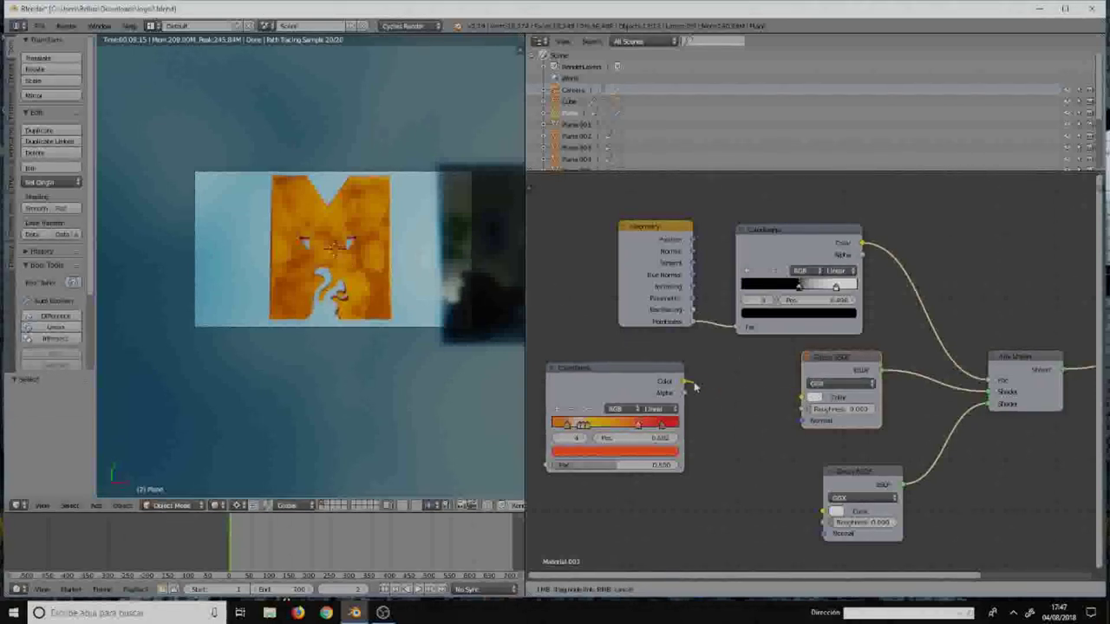
{"action": "left_click_drag", "start_coordinate": [694, 386], "coordinate": [691, 384]}
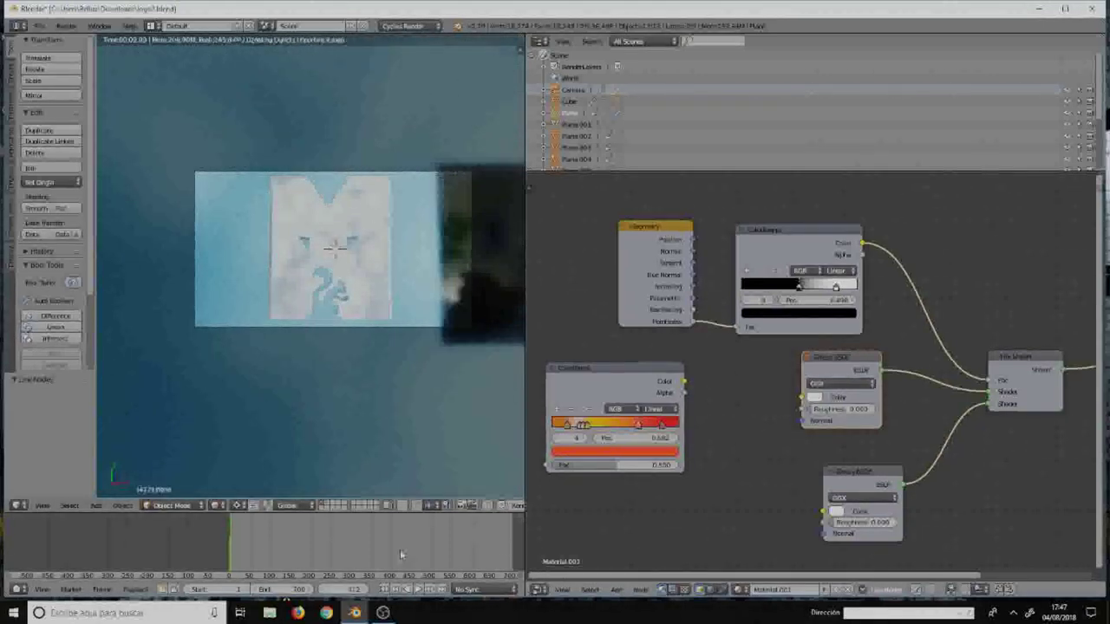
{"action": "left_click_drag", "start_coordinate": [400, 555], "coordinate": [341, 536]}
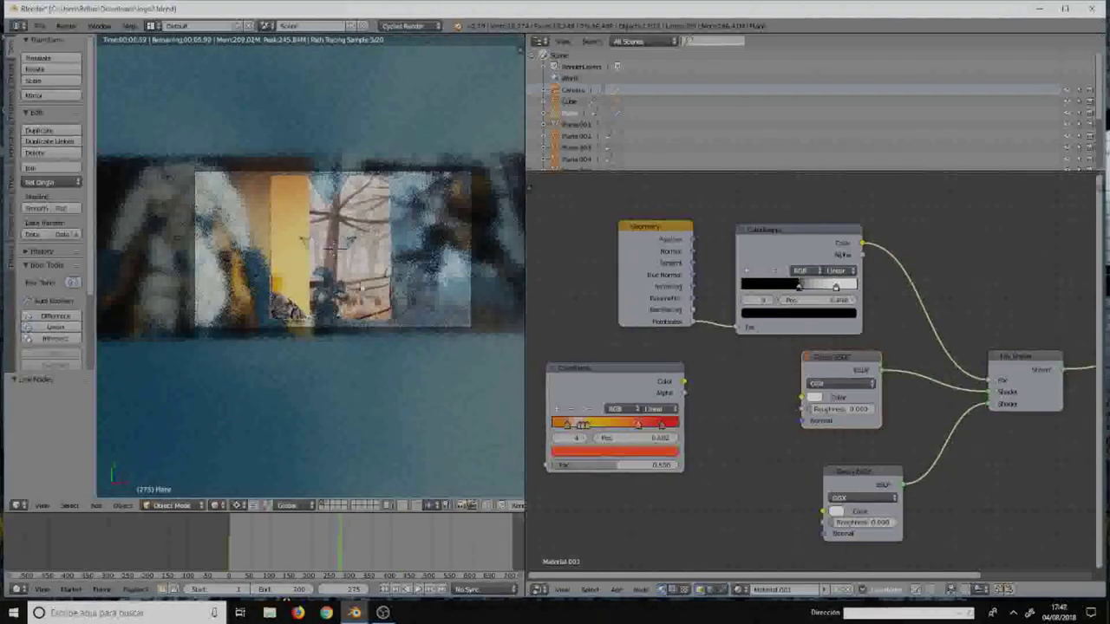
{"action": "left_click", "coordinate": [303, 547]}
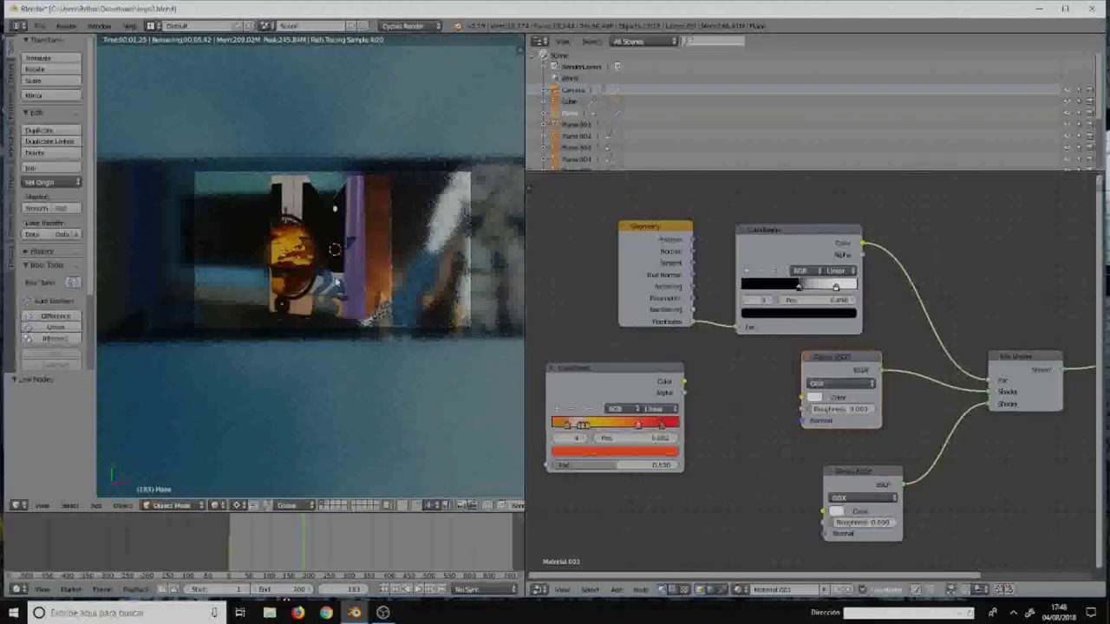
{"action": "left_click_drag", "start_coordinate": [685, 382], "coordinate": [802, 398]}
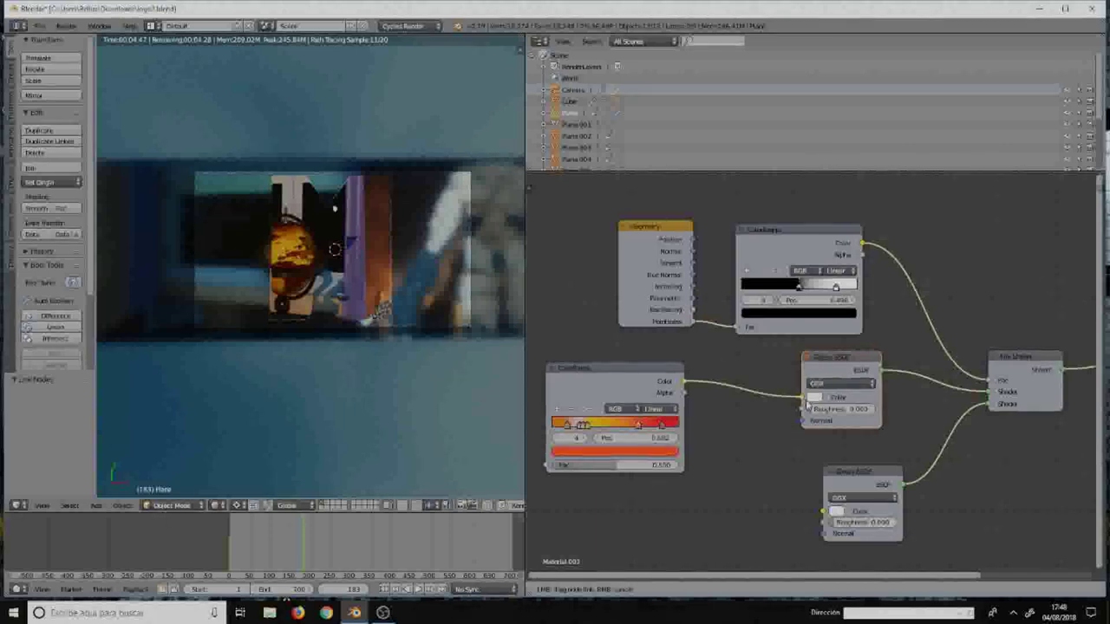
{"action": "left_click", "coordinate": [232, 543]}
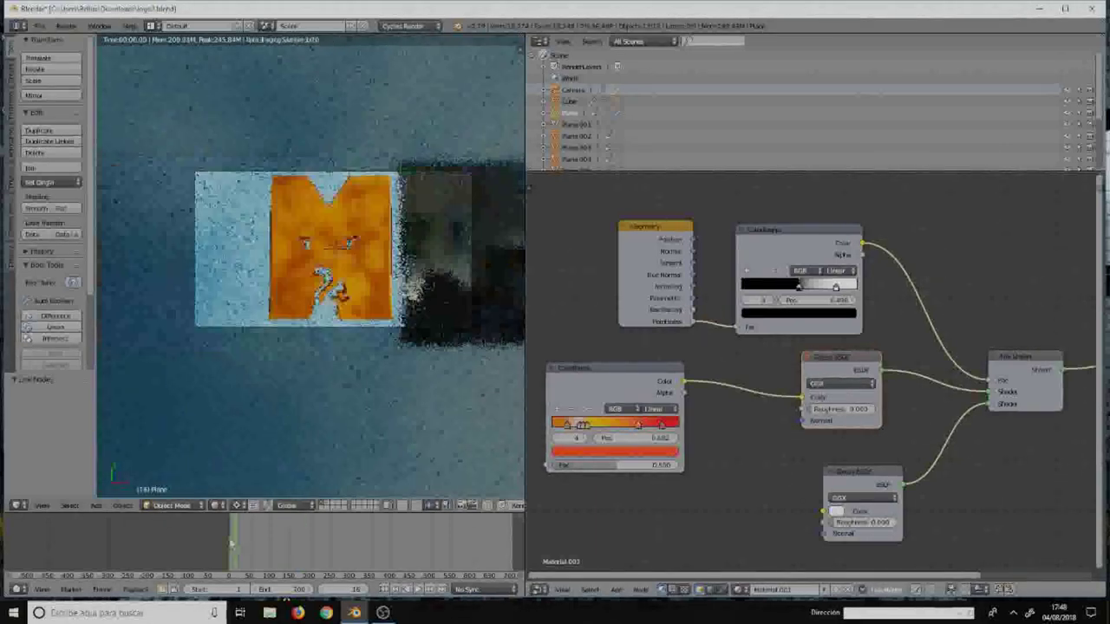
{"action": "left_click_drag", "start_coordinate": [231, 543], "coordinate": [229, 542]}
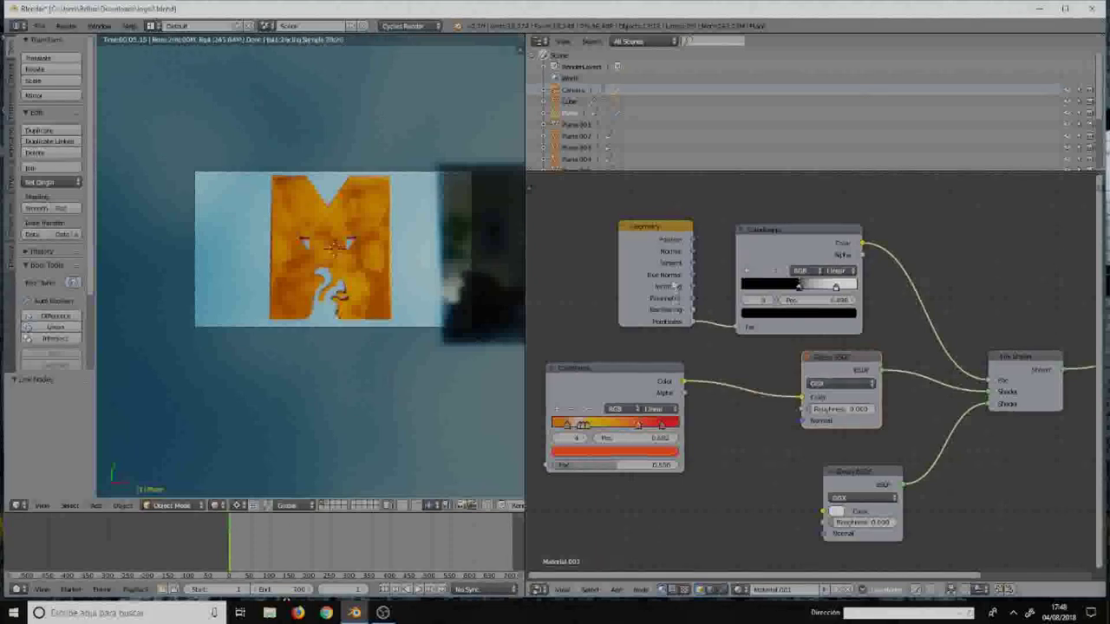
- Preview the Geometry node's Position, Parametric and Pointiness outputs directly on the logo
{"action": "left_click", "coordinate": [649, 249], "text": "ctrl+shift"}
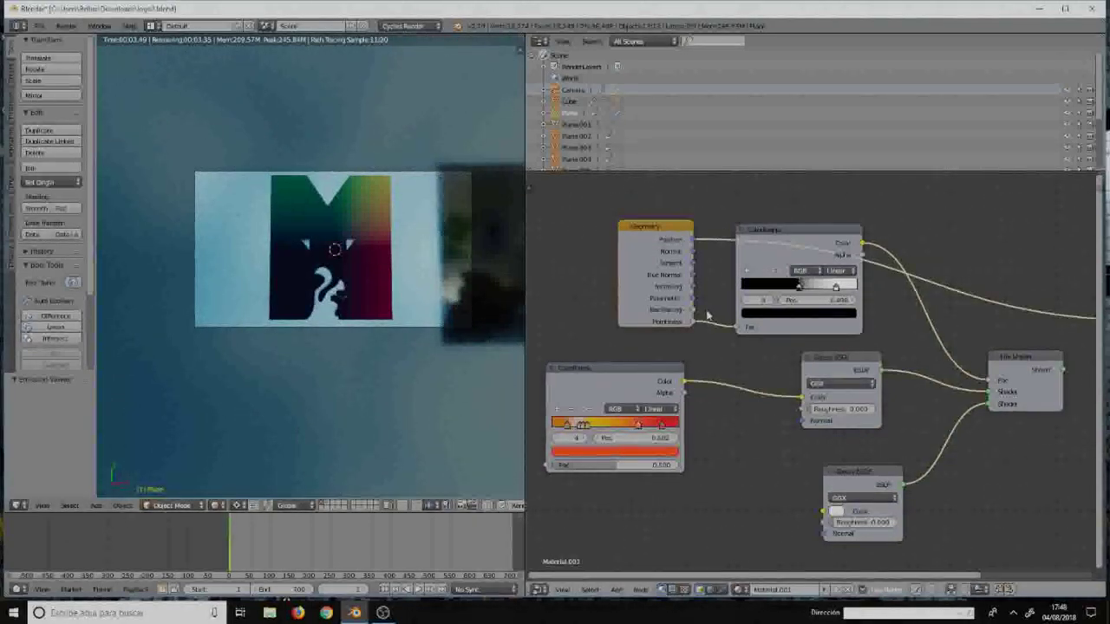
{"action": "left_click", "coordinate": [638, 249], "text": "ctrl+shift"}
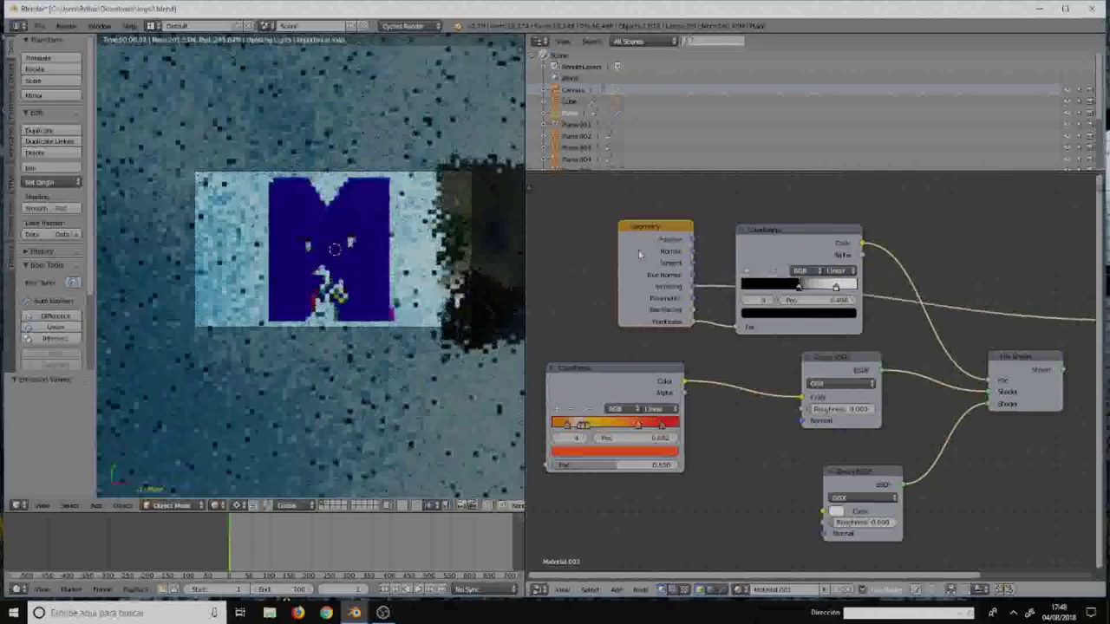
{"action": "left_click", "coordinate": [638, 249], "text": "ctrl+shift"}
{"action": "left_click", "coordinate": [638, 248], "text": "ctrl+shift"}
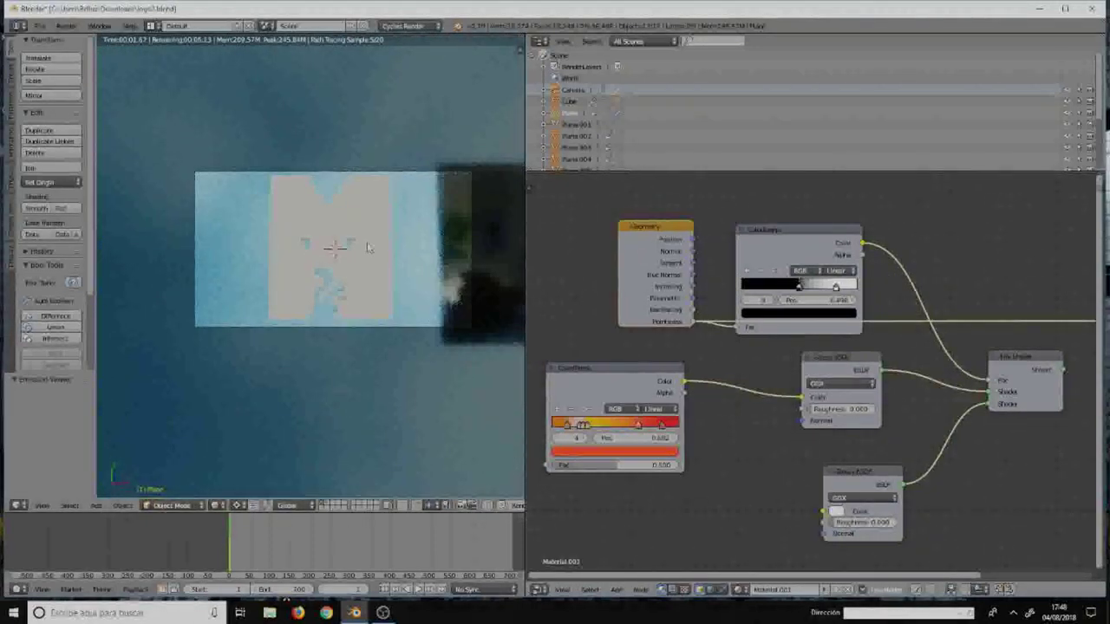
- Shift the ColorRamp's white and black stops, checking the ramp and Mix Shader previews, until the M turns black
{"action": "left_click", "coordinate": [778, 233], "text": "ctrl+shift"}
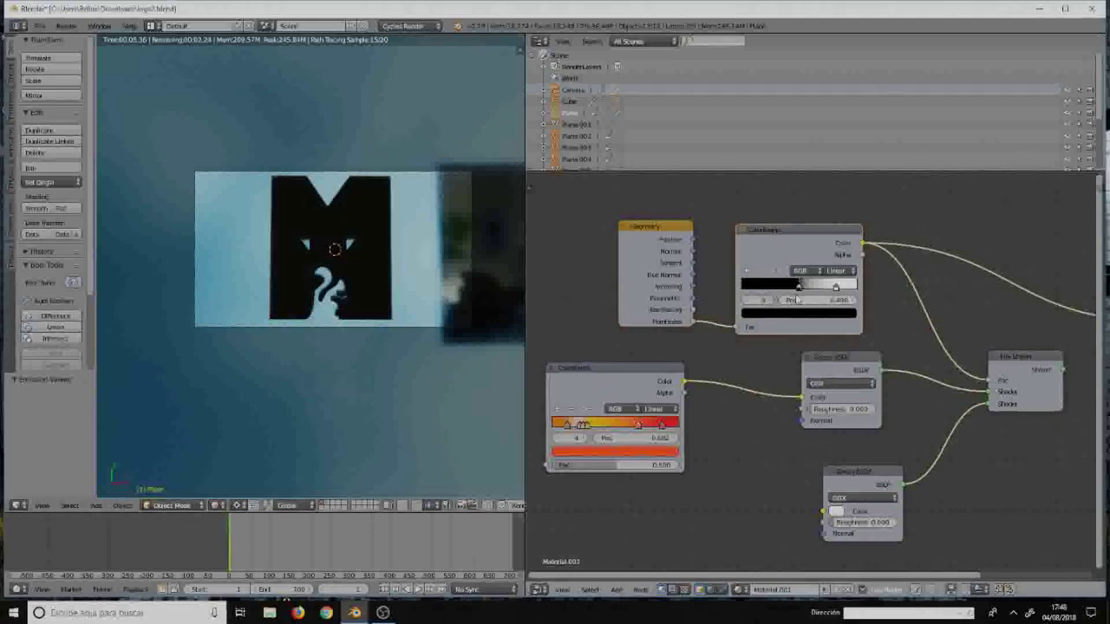
{"action": "left_click_drag", "start_coordinate": [835, 286], "coordinate": [809, 289]}
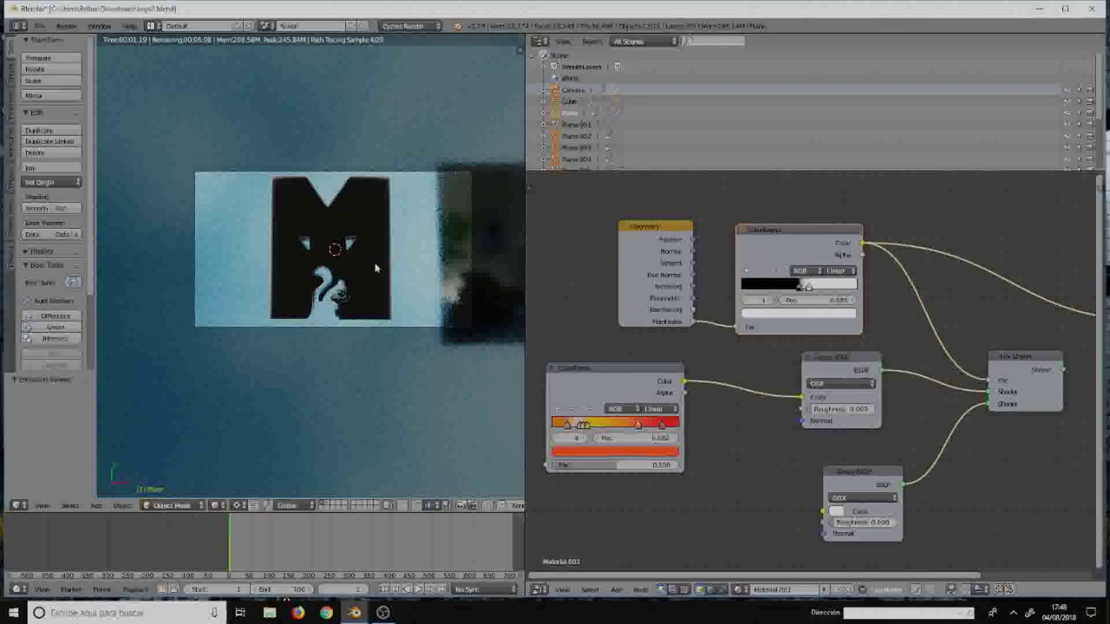
{"action": "left_click_drag", "start_coordinate": [796, 288], "coordinate": [800, 293]}
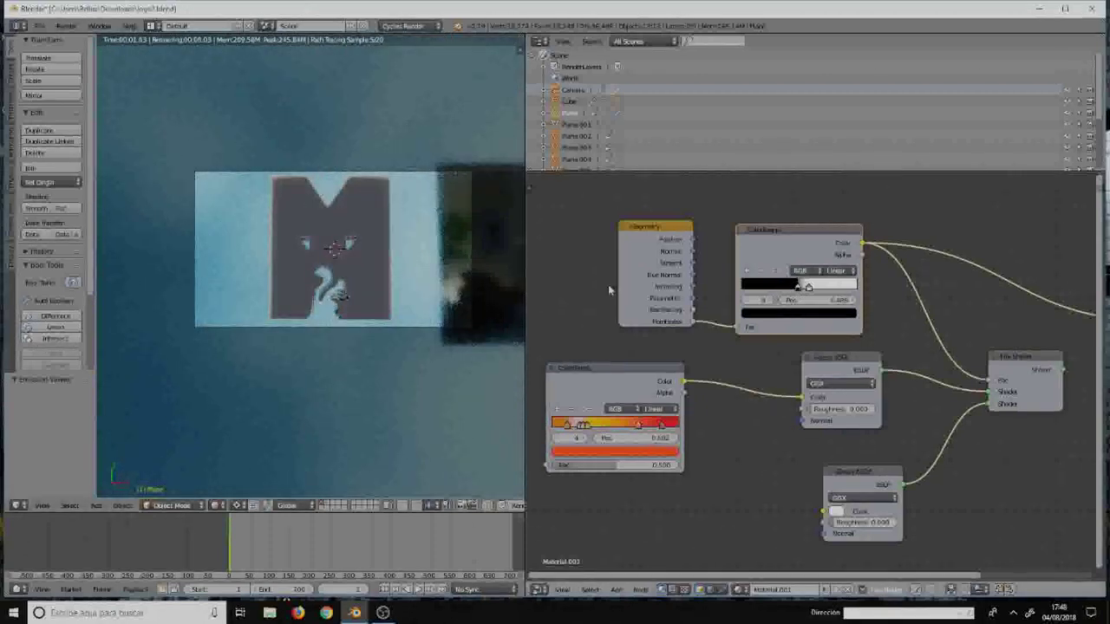
{"action": "left_click", "coordinate": [1032, 358], "text": "ctrl+shift"}
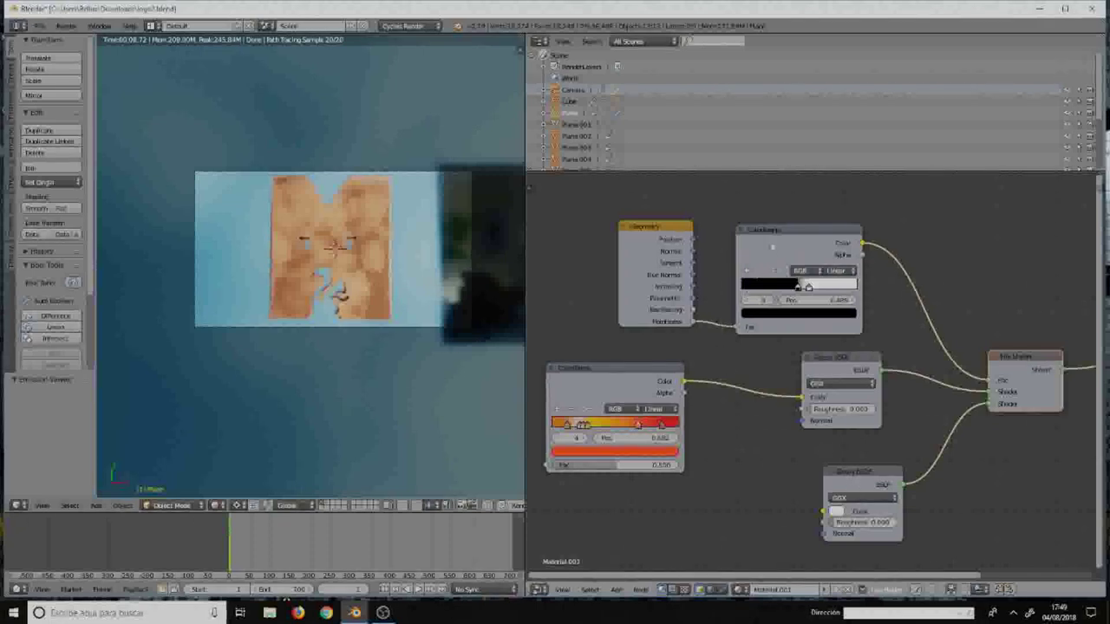
{"action": "left_click", "coordinate": [775, 245], "text": "ctrl+shift"}
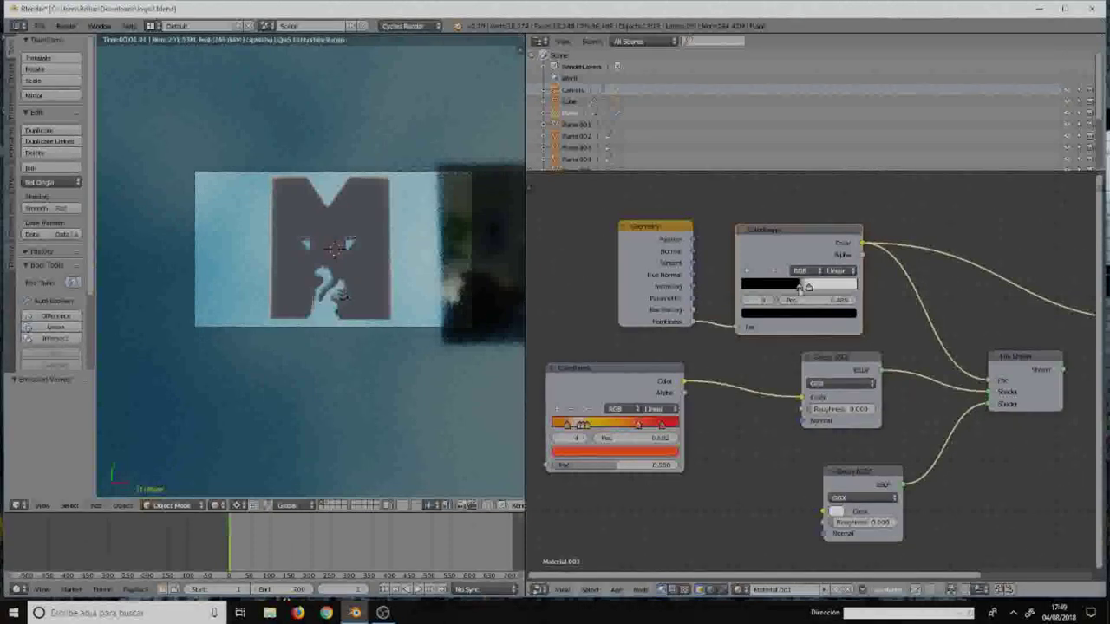
{"action": "left_click_drag", "start_coordinate": [806, 286], "coordinate": [799, 291]}
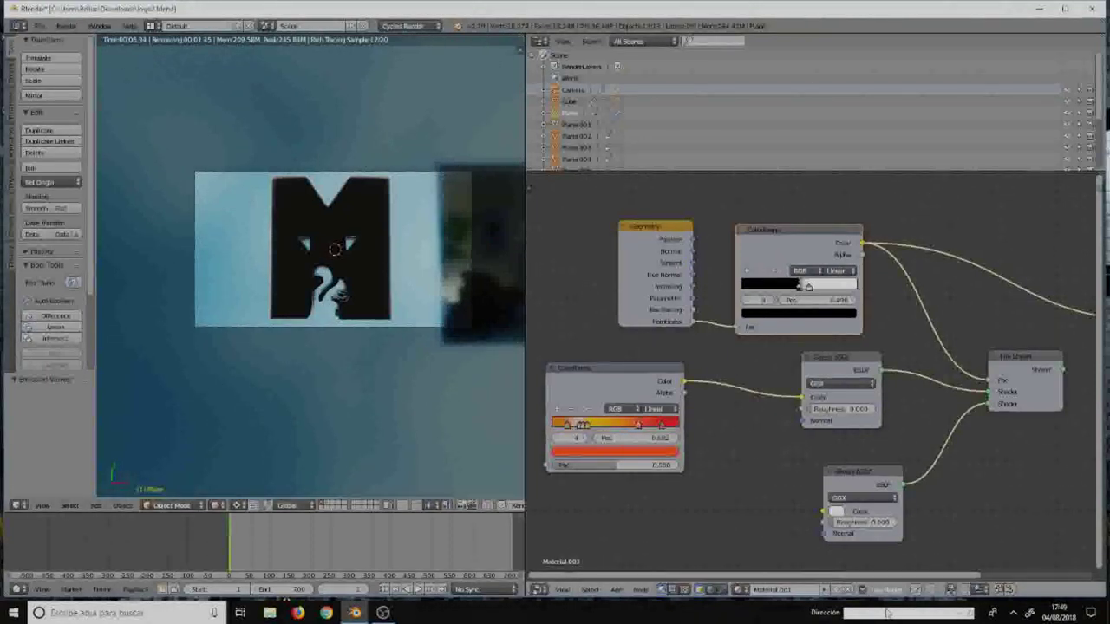
- Send the Mix Shader to the output, colour the second Glossy BSDF red, and nudge the ramp stop
{"action": "left_click", "coordinate": [1034, 370], "text": "ctrl+shift"}
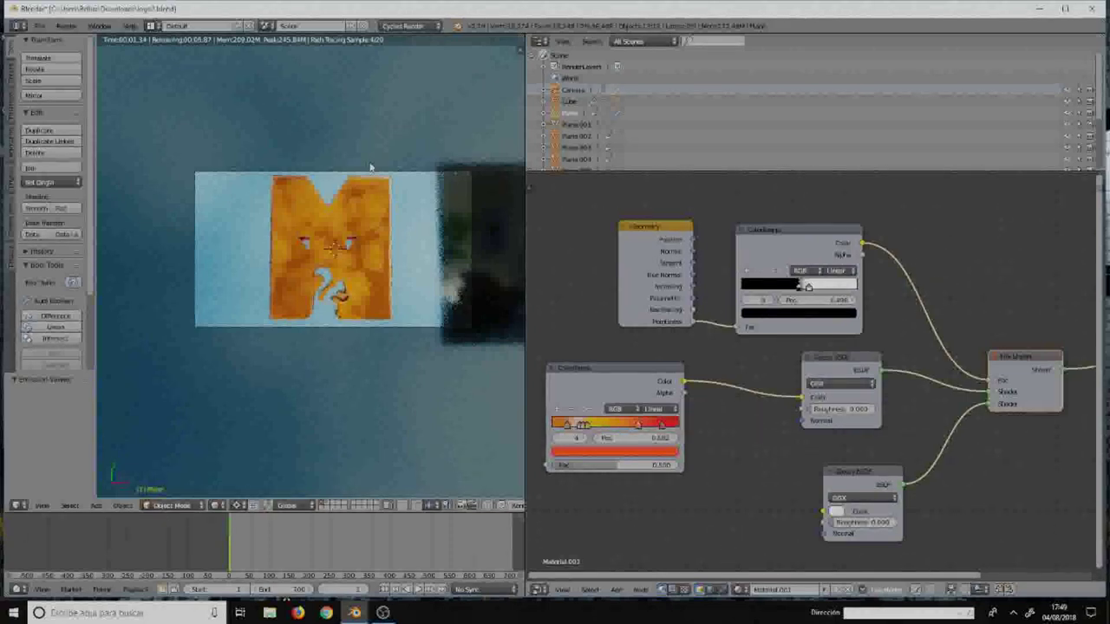
{"action": "left_click", "coordinate": [836, 512]}
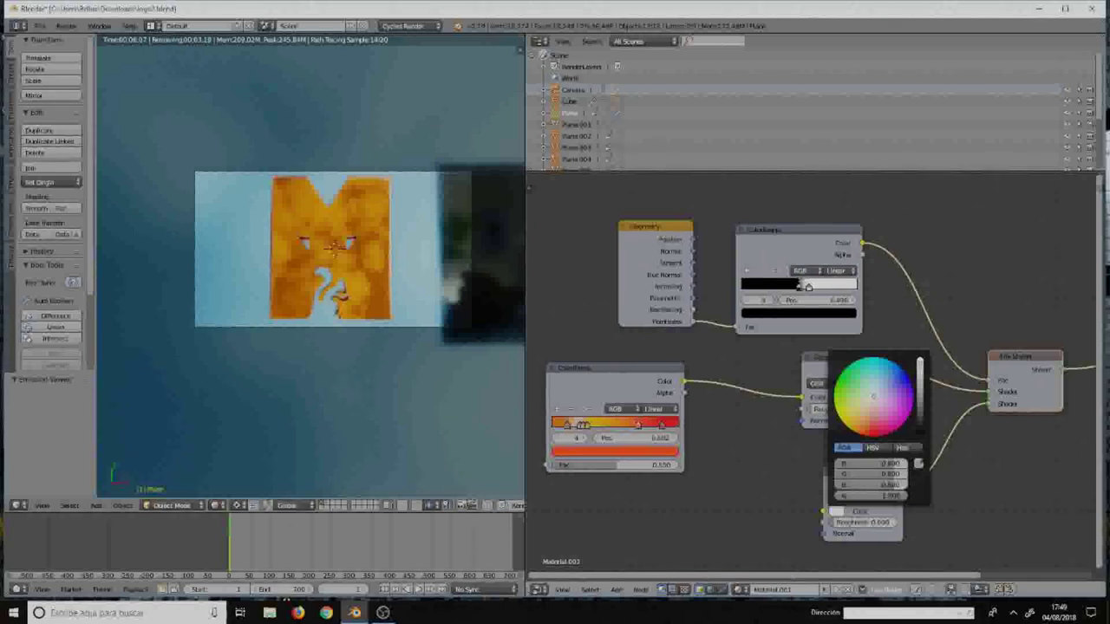
{"action": "key", "text": "ctrl+v"}
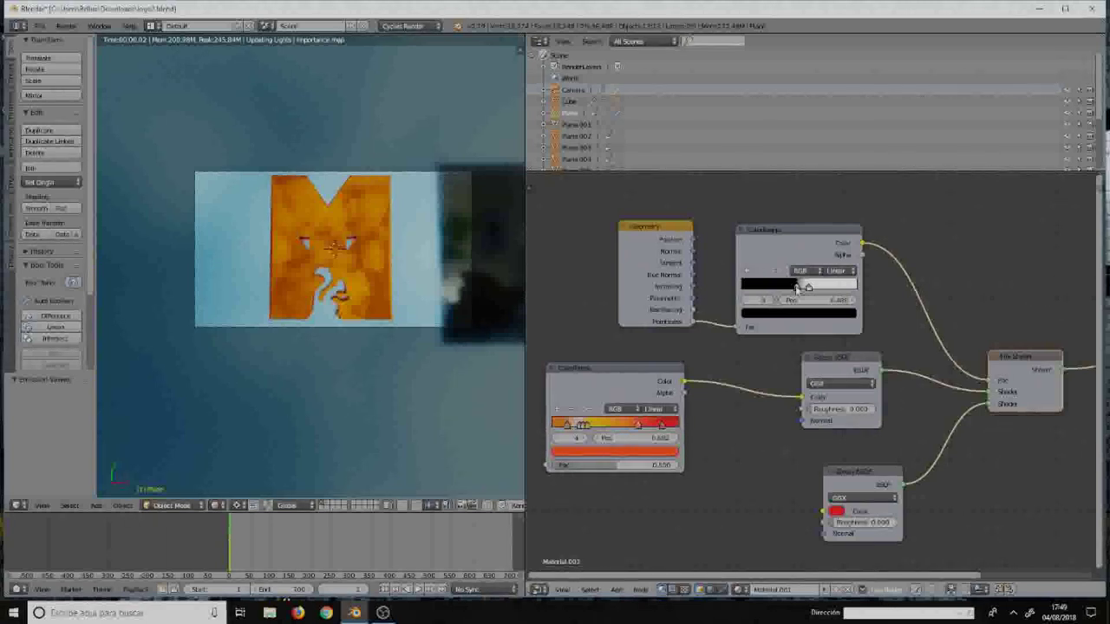
{"action": "left_click_drag", "start_coordinate": [798, 289], "coordinate": [799, 289]}
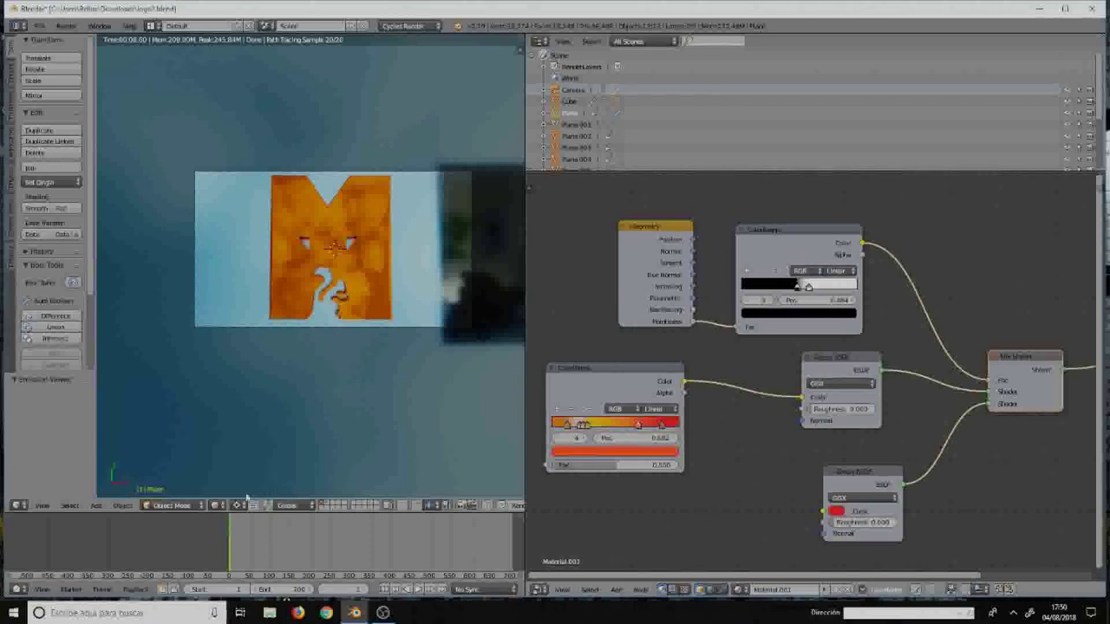
- Put the 3D view in solid shading and a front orthographic view
{"action": "left_click", "coordinate": [215, 505]}
{"action": "left_click", "coordinate": [220, 475]}
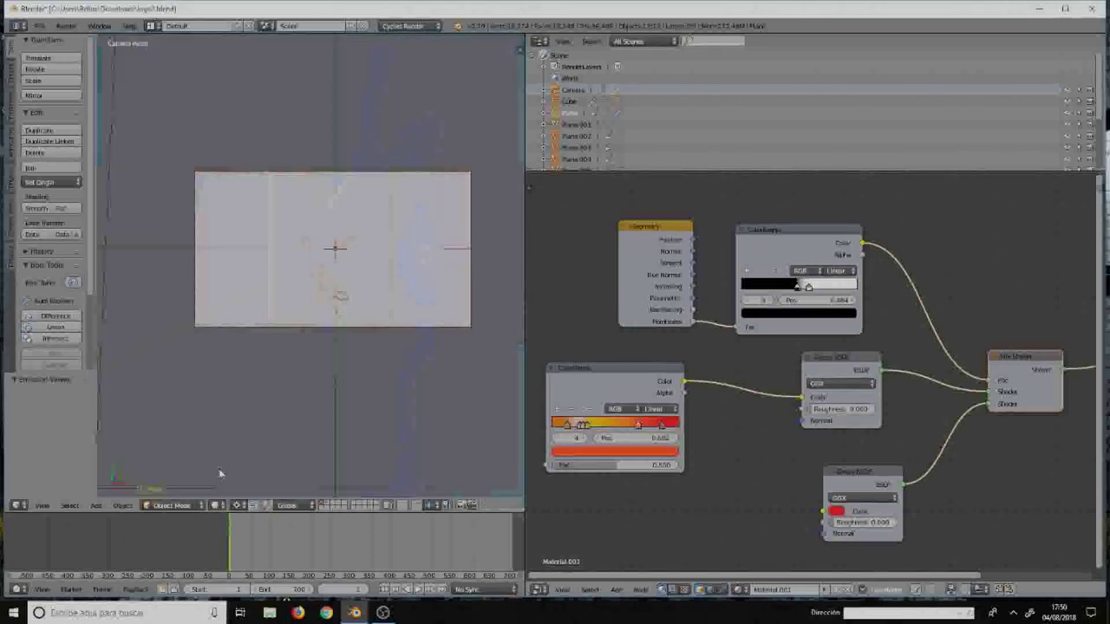
{"action": "key", "text": "KP_1"}
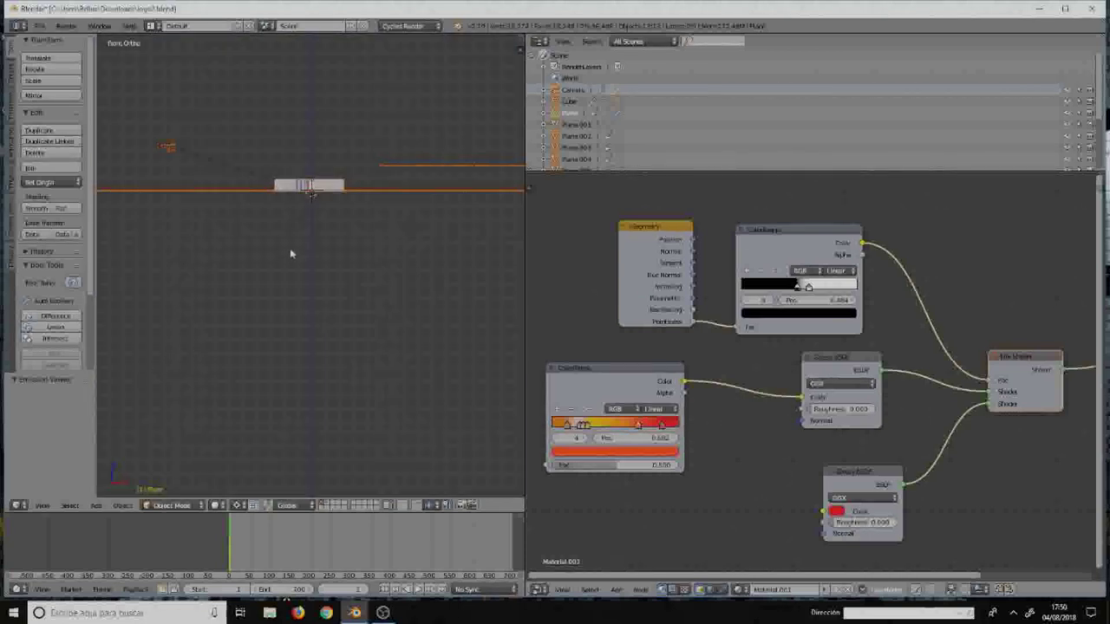
{"action": "key", "text": "shift+z"}
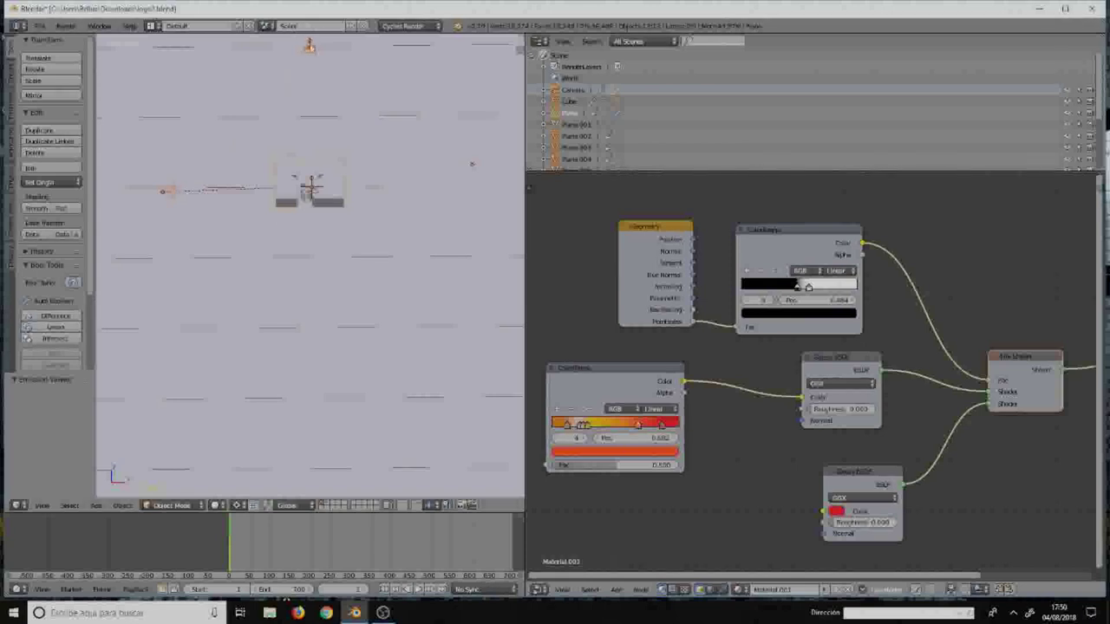
- Select the camera, orbit around, then return to Front view and select the M logo plane (Plane.002)
{"action": "right_click", "coordinate": [308, 80]}
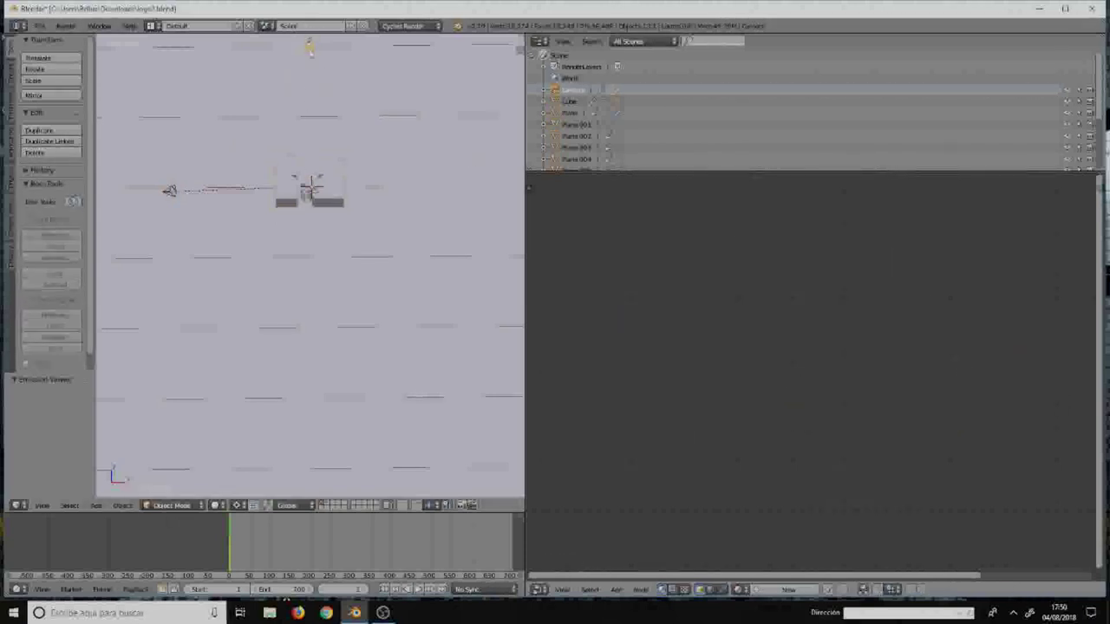
{"action": "mouse_move", "coordinate": [308, 45]}
{"action": "middle_mouse_down"}
{"action": "mouse_move", "coordinate": [312, 197]}
{"action": "mouse_move", "coordinate": [341, 391]}
{"action": "middle_mouse_up"}
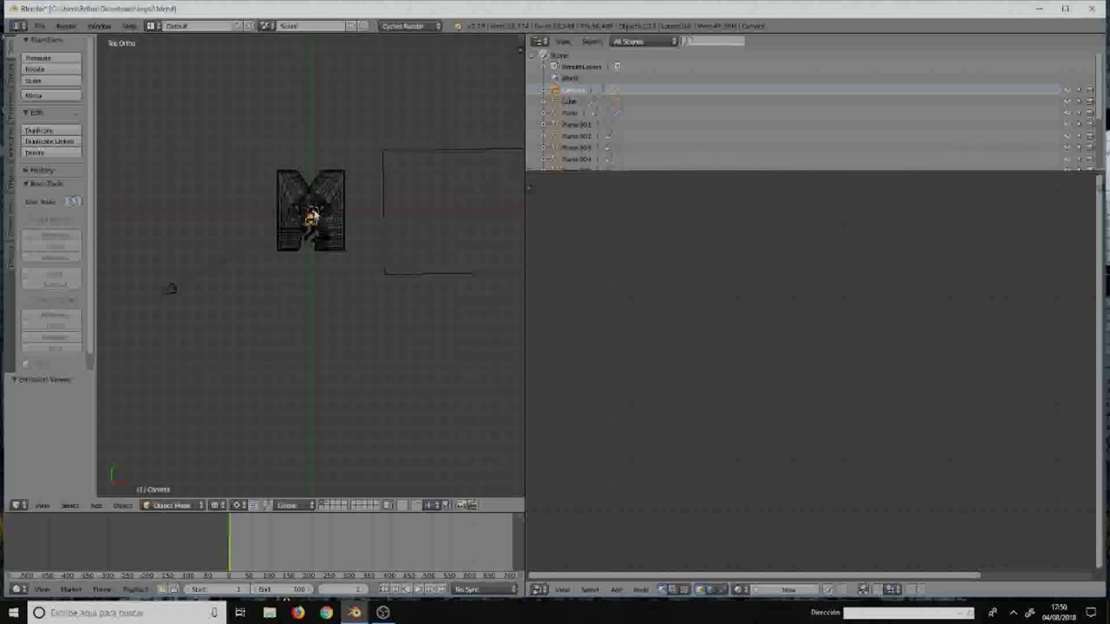
{"action": "middle_click_drag", "start_coordinate": [332, 268], "coordinate": [341, 233]}
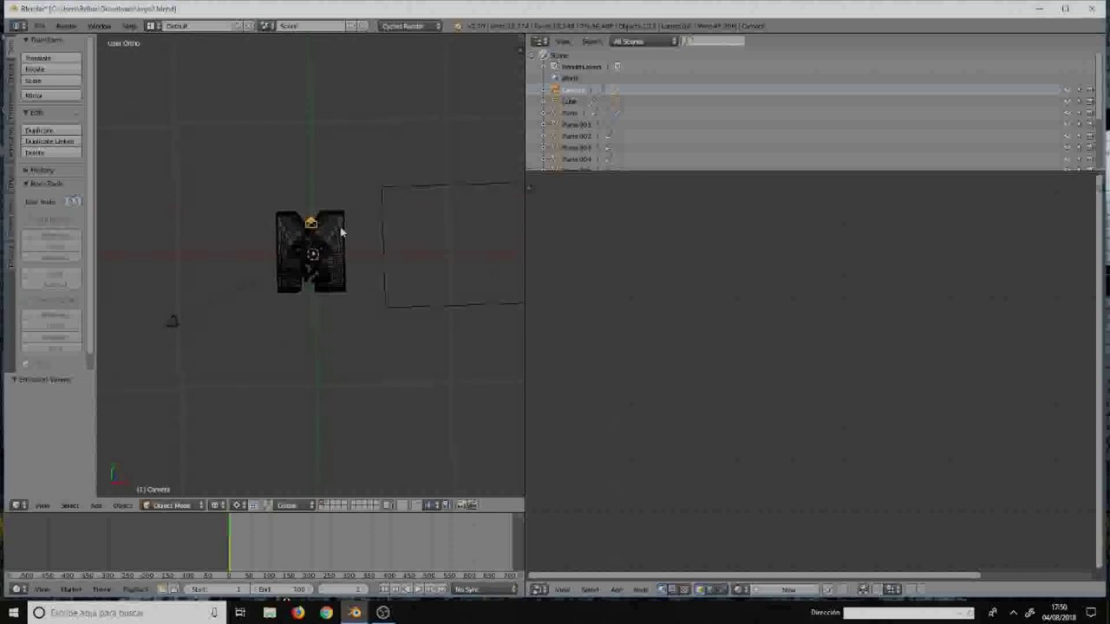
{"action": "key", "text": "KP_1"}
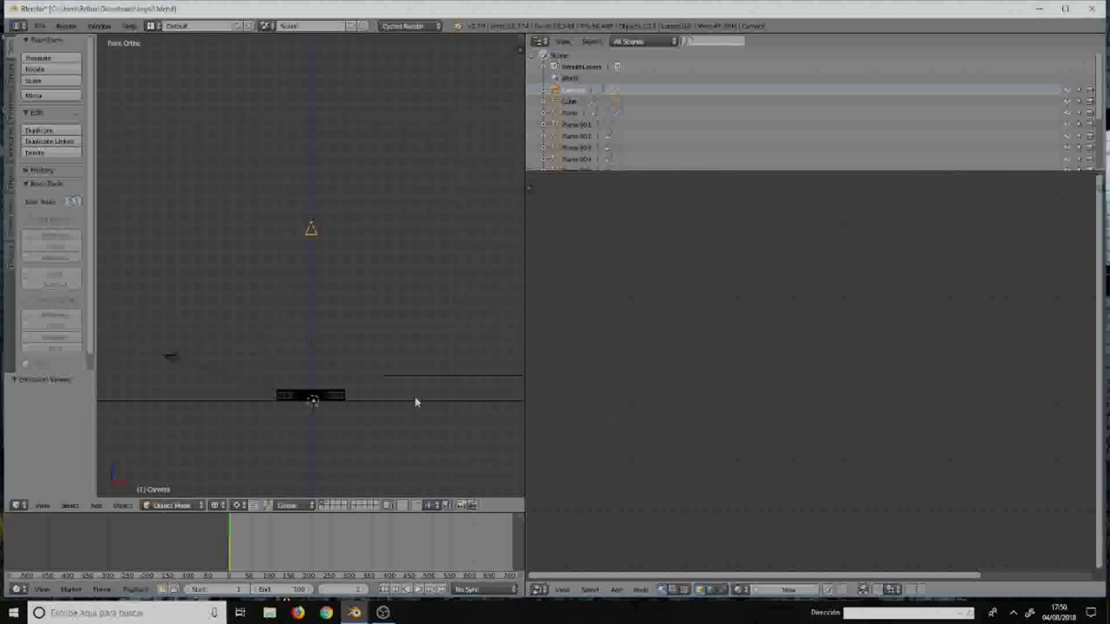
{"action": "right_click", "coordinate": [418, 399]}
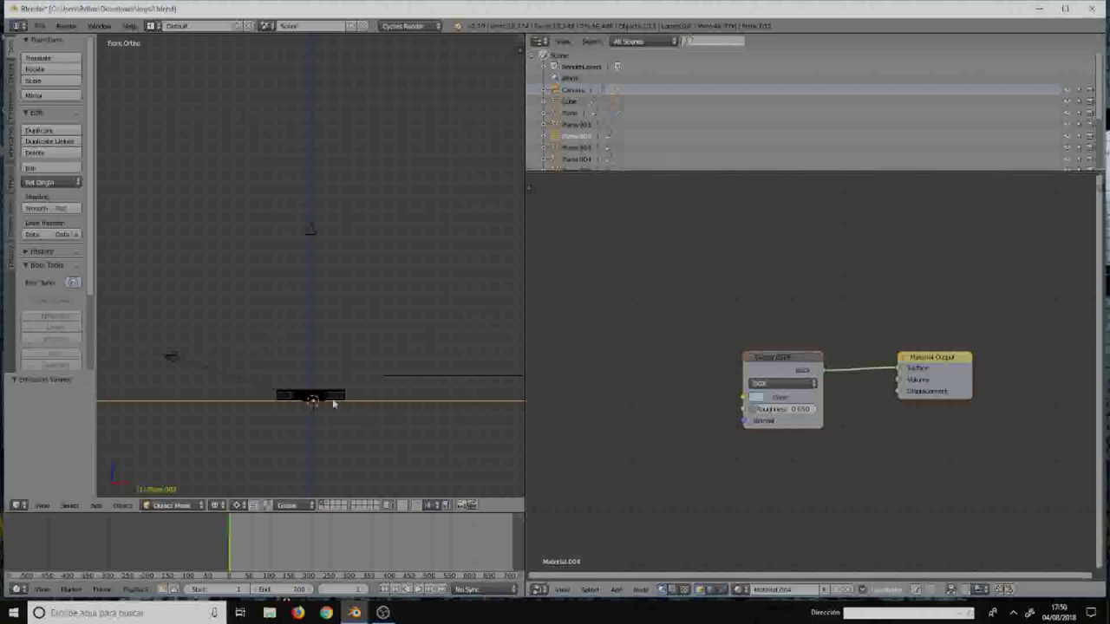
- View the logo plane from the top, panned and zoomed to centre it
{"action": "key", "text": "KP_7"}
{"action": "mouse_move", "coordinate": [328, 393]}
{"action": "middle_mouse_down", "text": "shift"}
{"action": "mouse_move", "coordinate": [329, 255]}
{"action": "mouse_move", "coordinate": [312, 205]}
{"action": "mouse_move", "coordinate": [349, 241]}
{"action": "middle_mouse_up", "text": "shift"}
{"action": "key", "text": "KP_Decimal"}
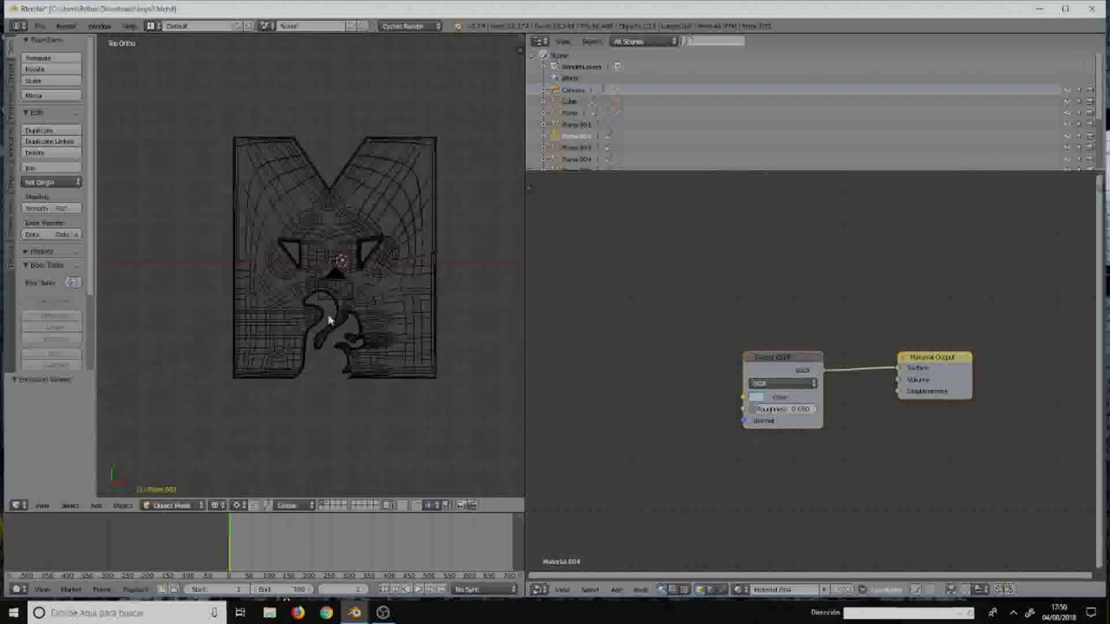
- Show Rendered shading at frame 235, then select the Glossy BSDF and bring up the Shader add list
{"action": "left_click", "coordinate": [218, 506]}
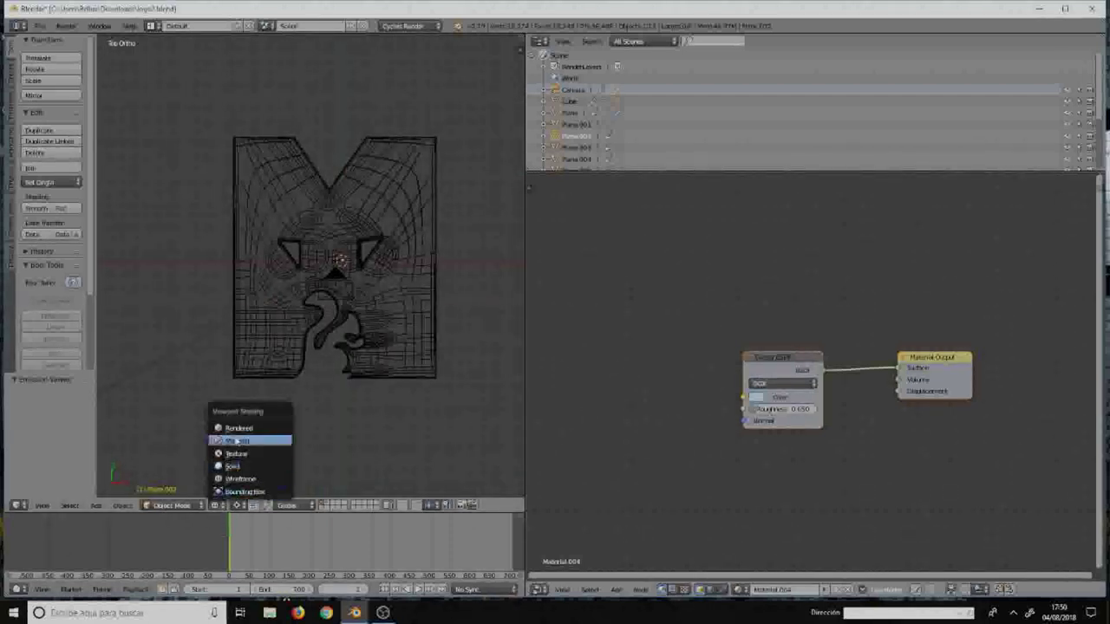
{"action": "left_click", "coordinate": [251, 426]}
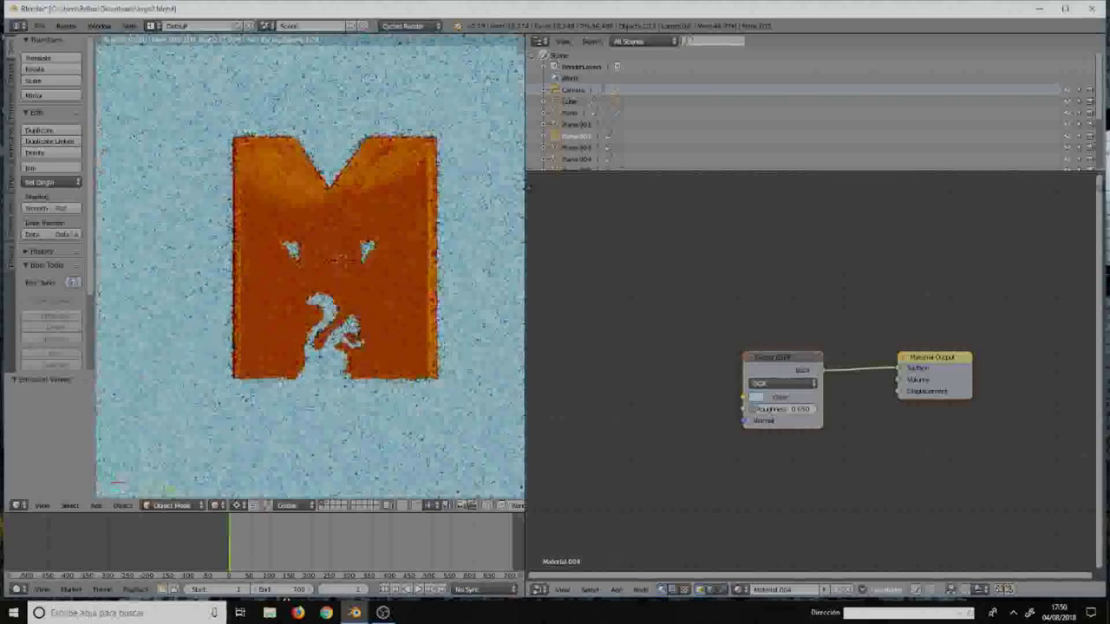
{"action": "left_click", "coordinate": [326, 549]}
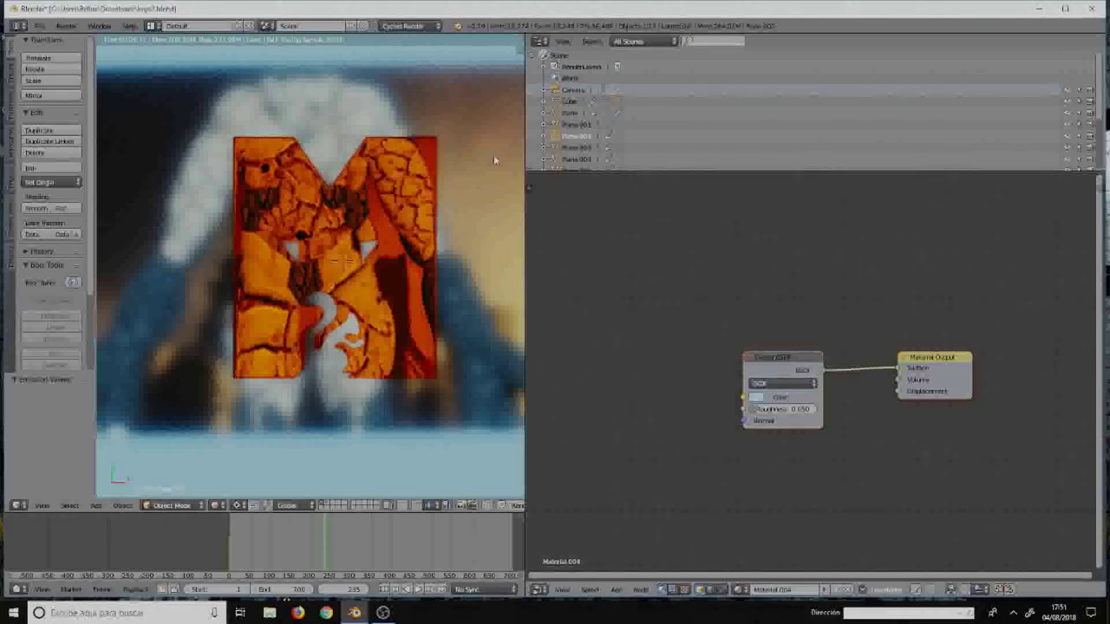
{"action": "left_click", "coordinate": [763, 366]}
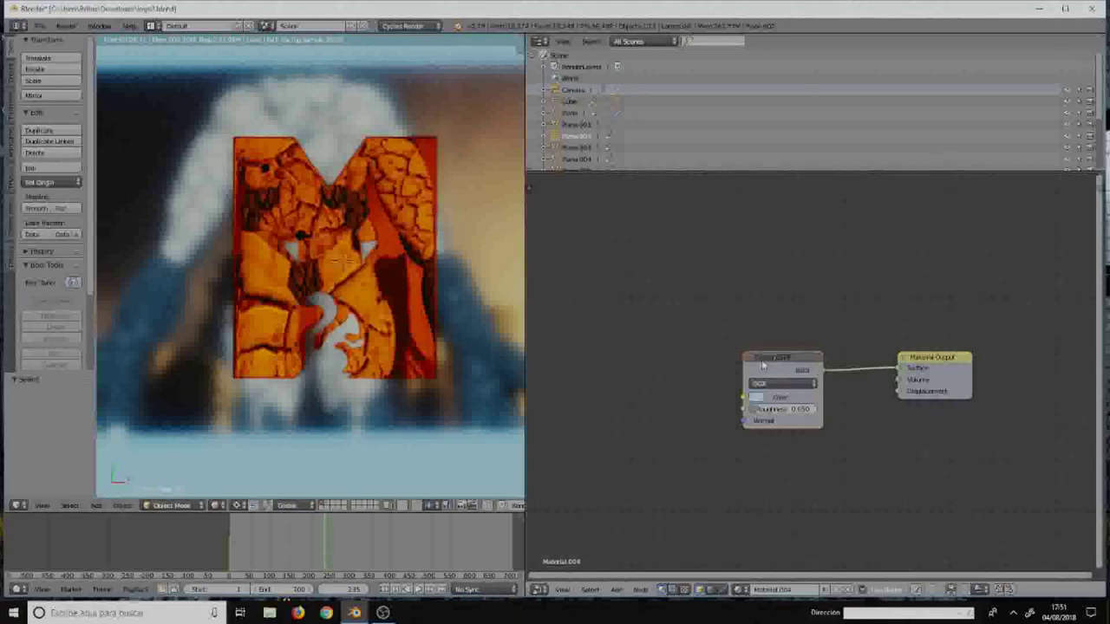
{"action": "key", "text": "shift+a"}
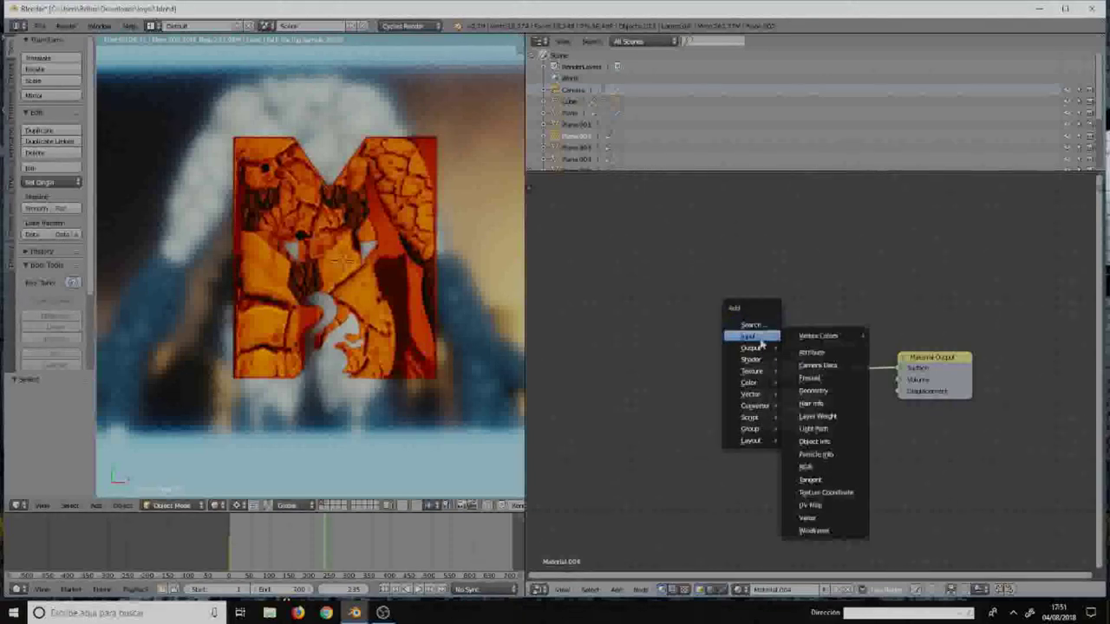
{"action": "mouse_move", "coordinate": [751, 359]}
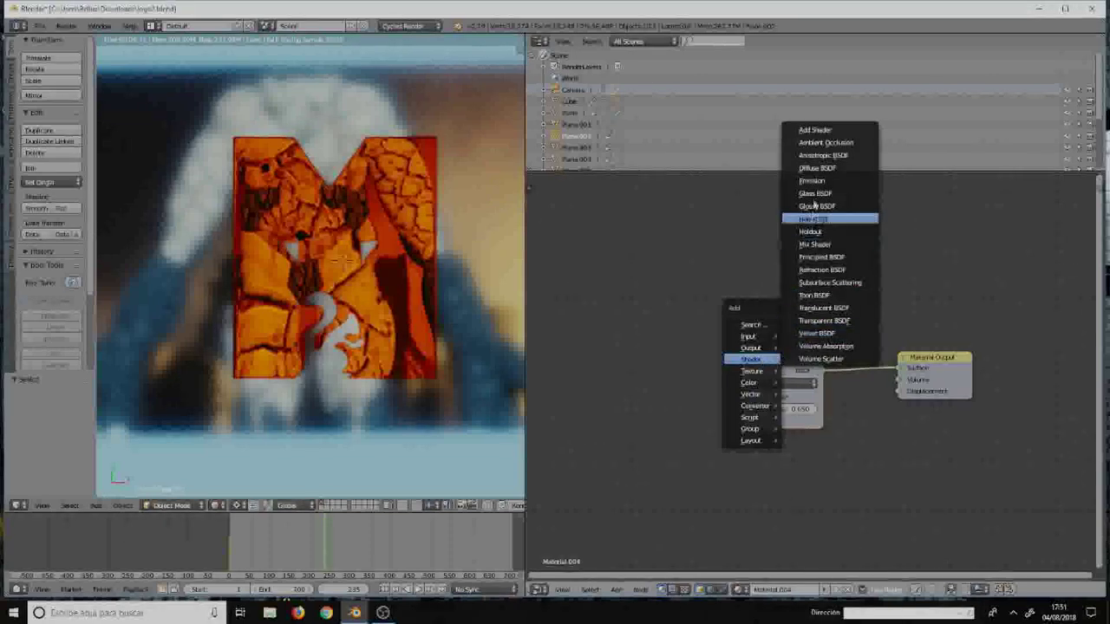
- Add a Diffuse BSDF, connect it to the material Surface, and make it pale pink
{"action": "left_click", "coordinate": [816, 167]}
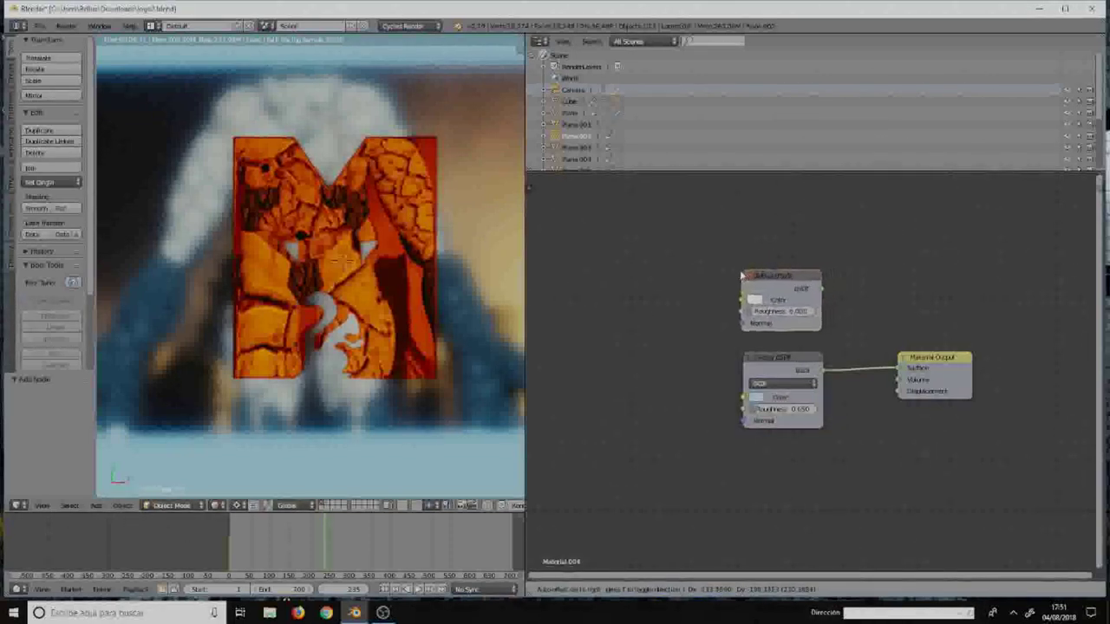
{"action": "left_click_drag", "start_coordinate": [820, 289], "coordinate": [900, 367]}
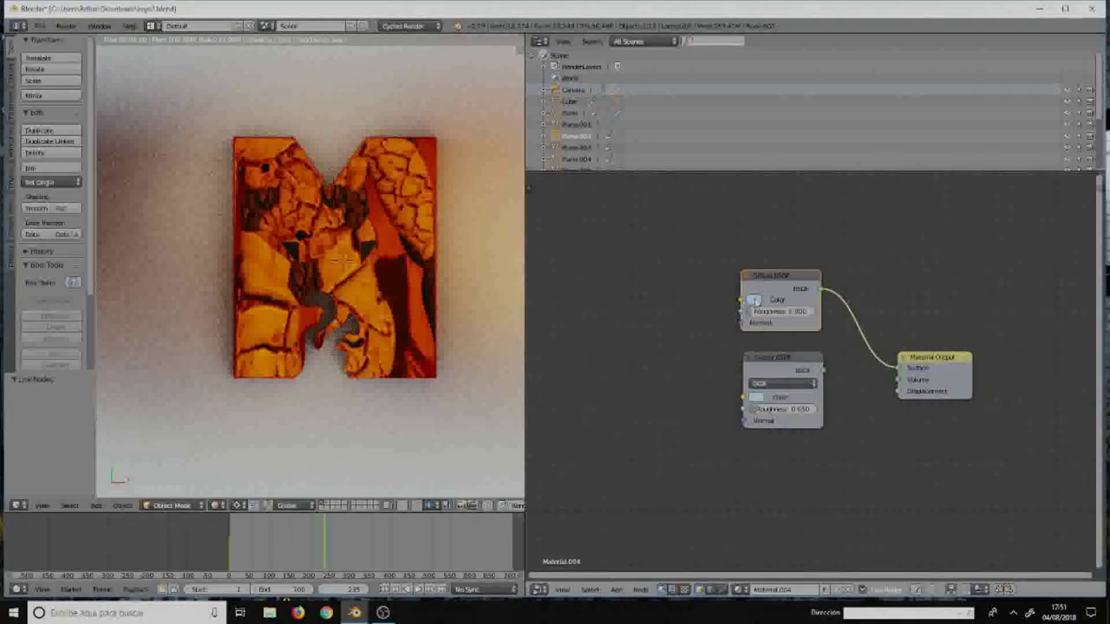
{"action": "key", "text": "ctrl+v"}
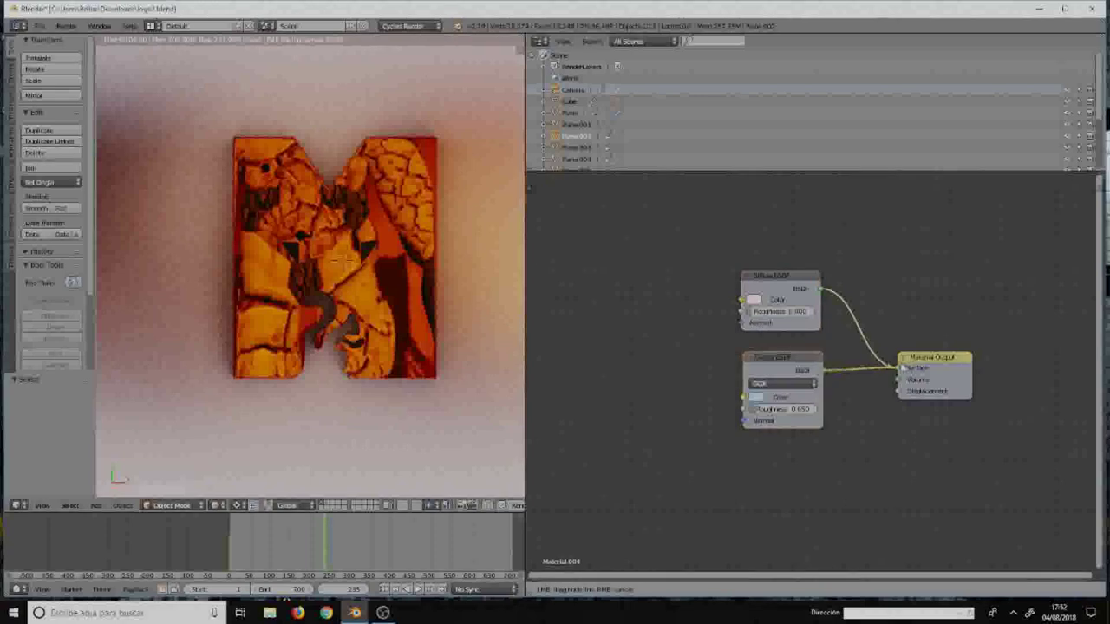
- Compare Diffuse and Glossy on the Surface, finally keeping the Glossy BSDF and deleting the Diffuse node
{"action": "left_click_drag", "start_coordinate": [901, 365], "coordinate": [904, 368]}
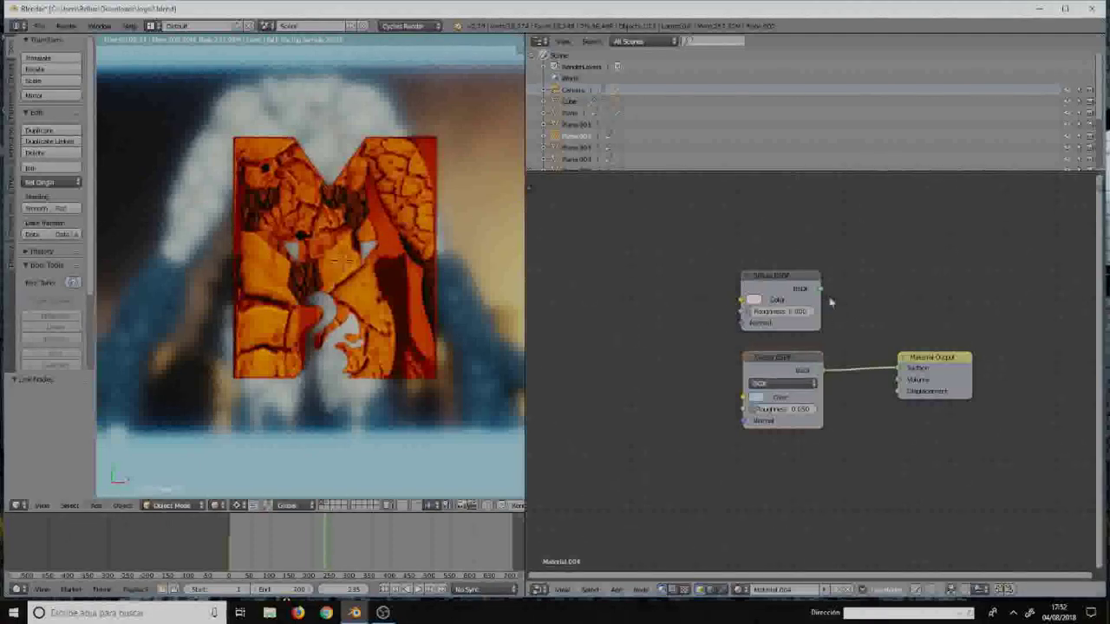
{"action": "left_click_drag", "start_coordinate": [820, 288], "coordinate": [898, 368]}
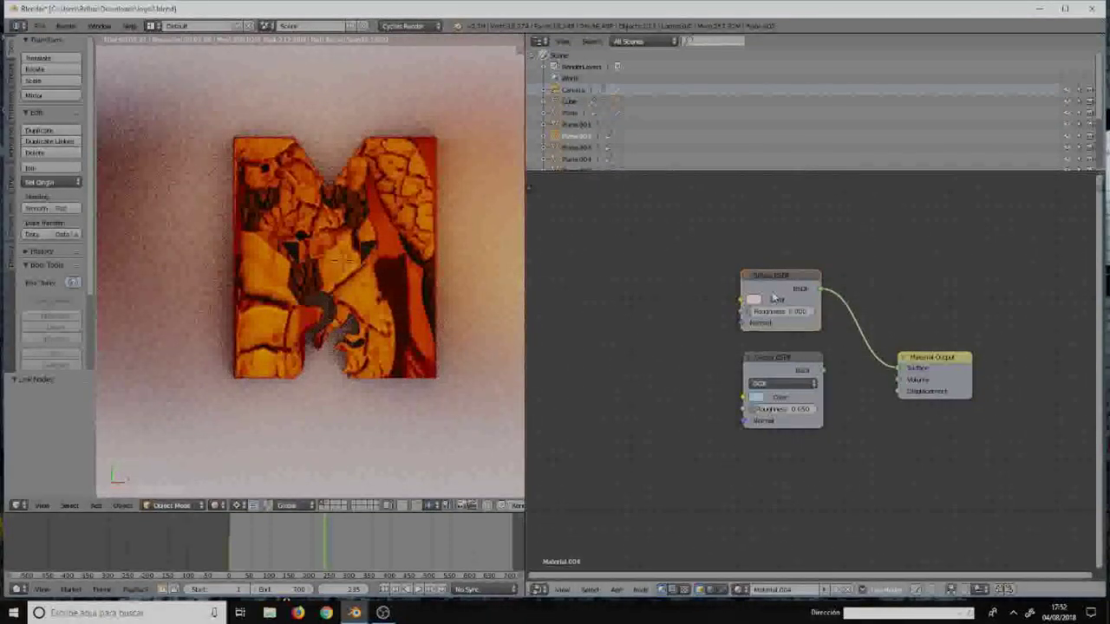
{"action": "left_click", "coordinate": [830, 376]}
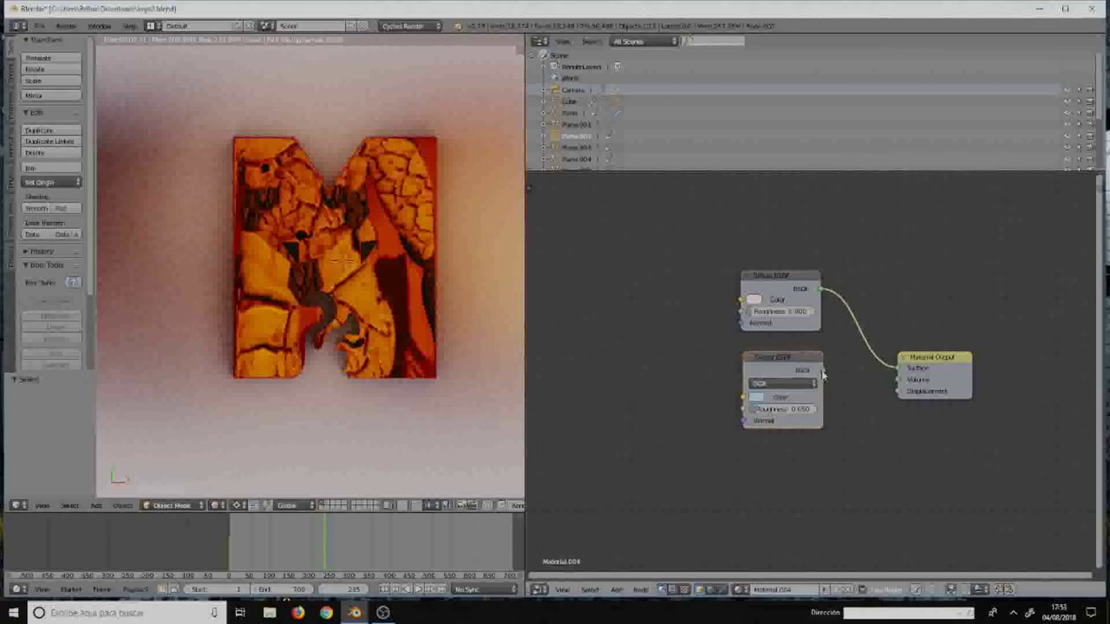
{"action": "left_click_drag", "start_coordinate": [823, 370], "coordinate": [900, 369]}
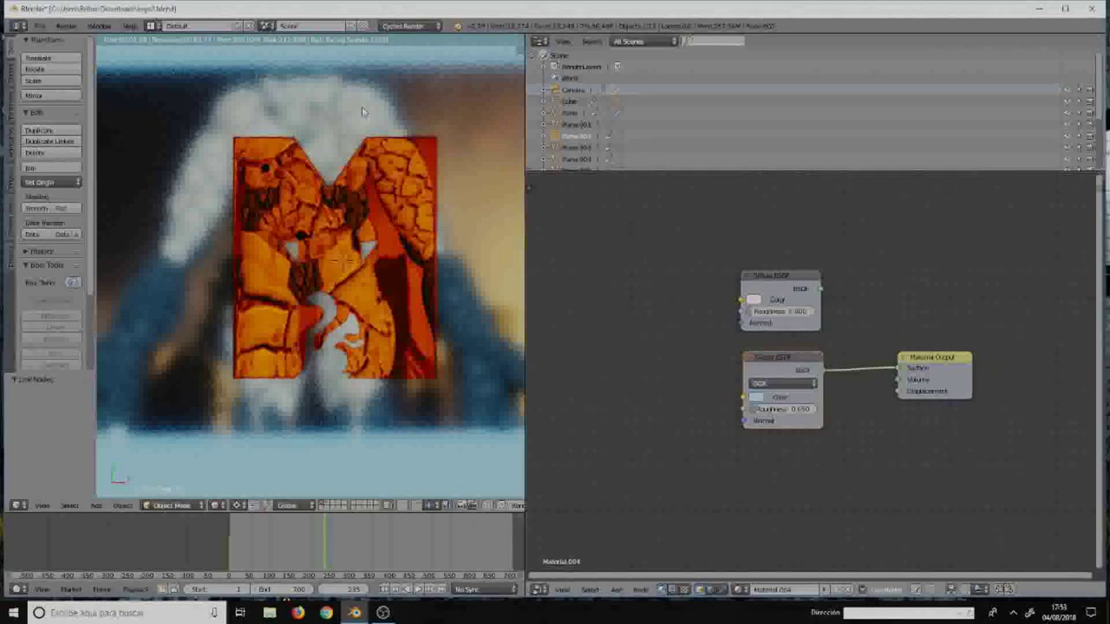
{"action": "left_click", "coordinate": [775, 277]}
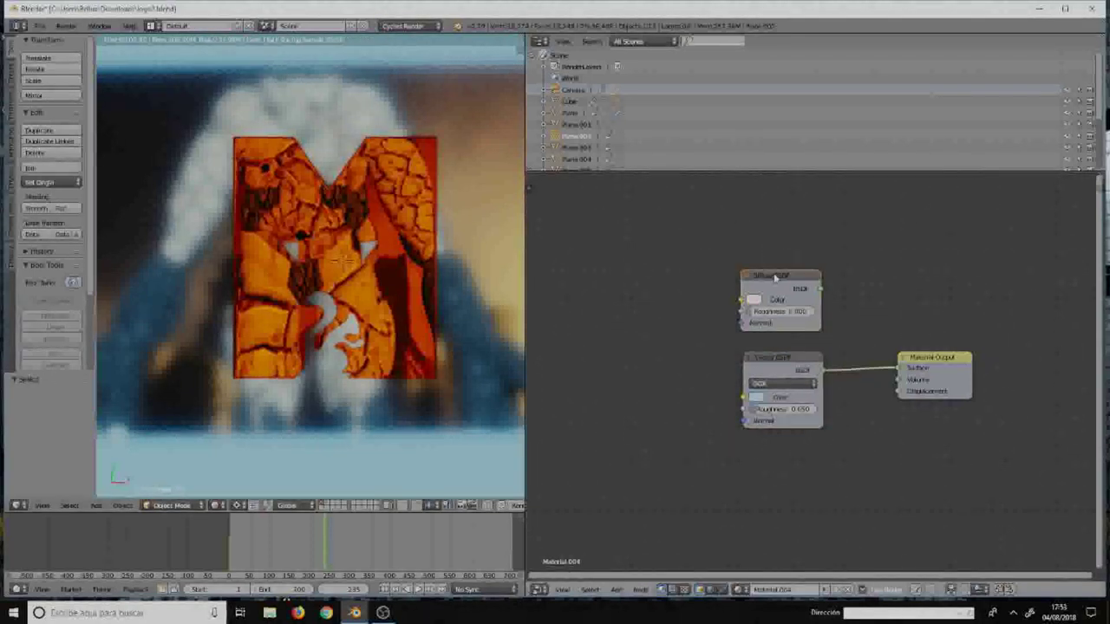
{"action": "key", "text": "x"}
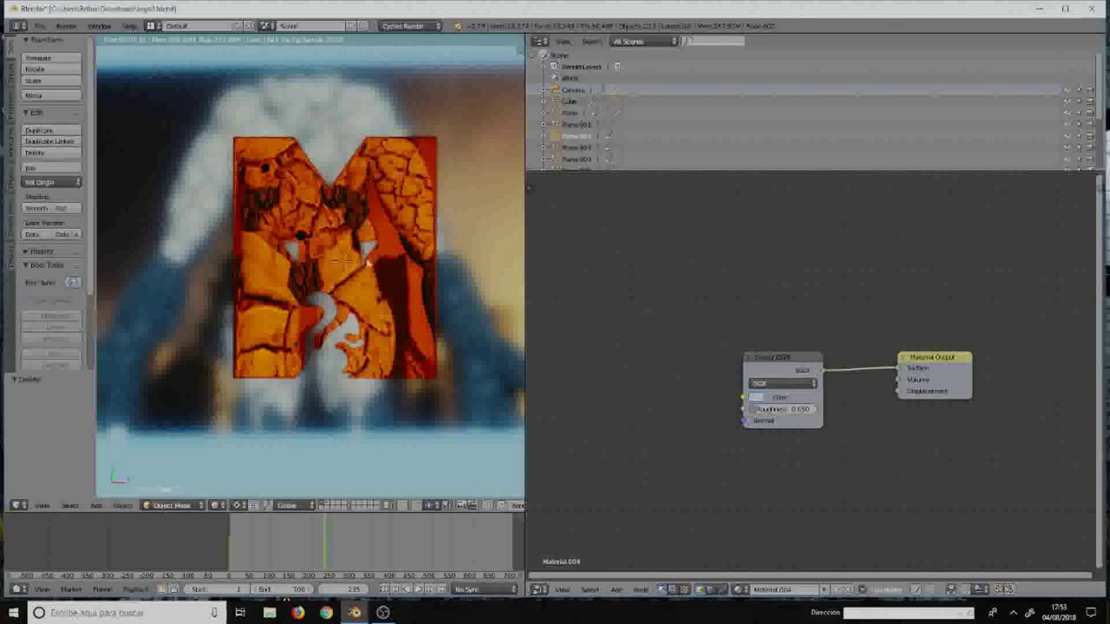
- Return to an early frame, maximise the 3D view in wireframe, and pan along the strip of planes
{"action": "left_click", "coordinate": [231, 565]}
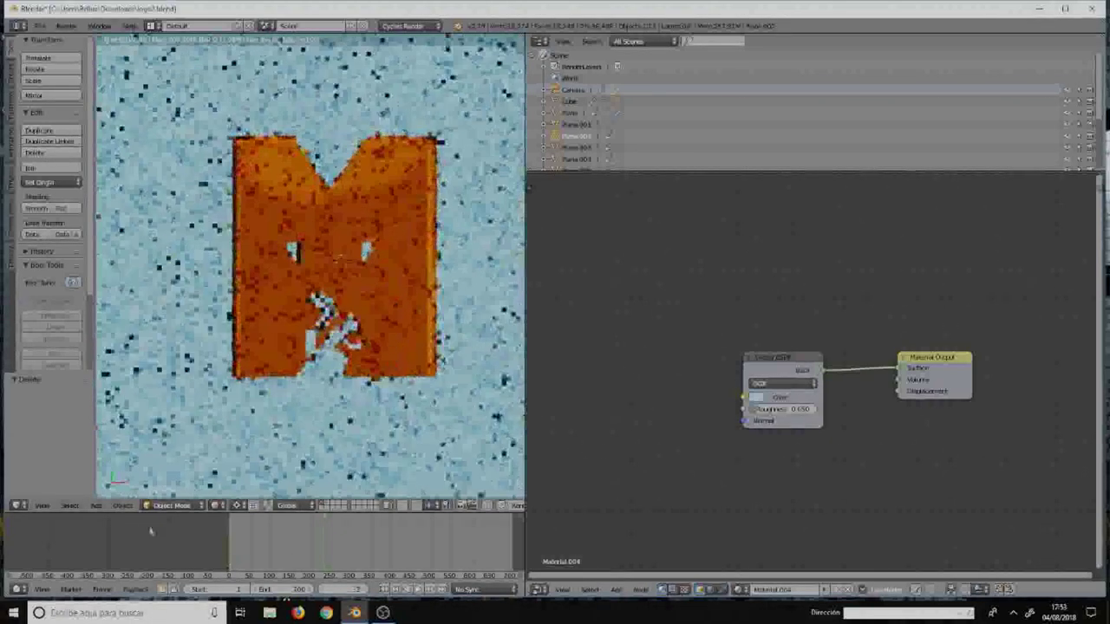
{"action": "left_click", "coordinate": [216, 505]}
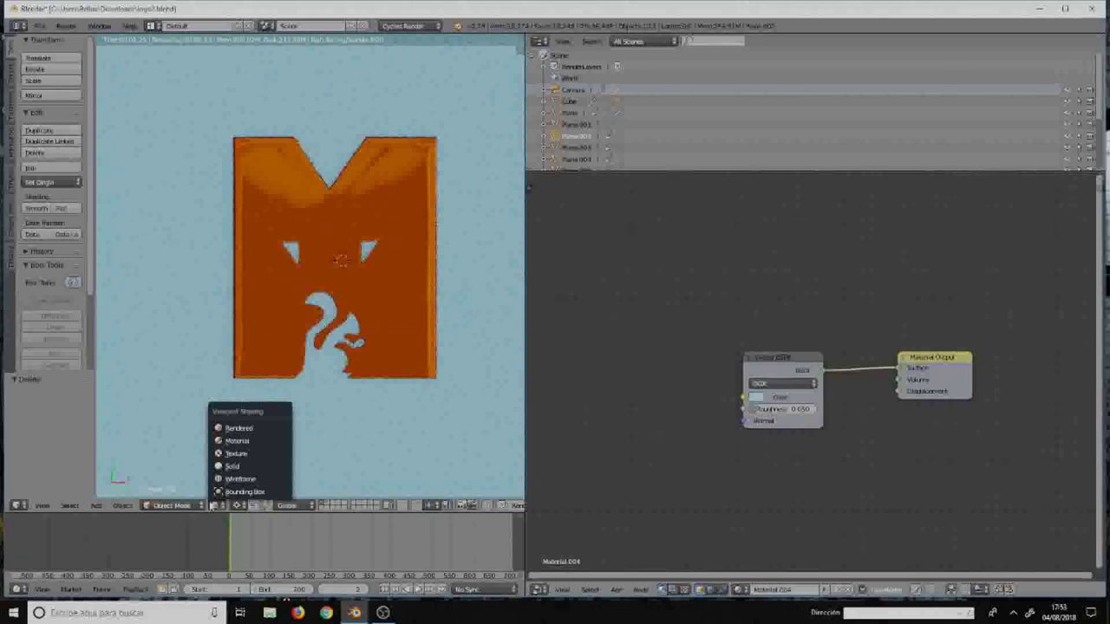
{"action": "left_click", "coordinate": [240, 479]}
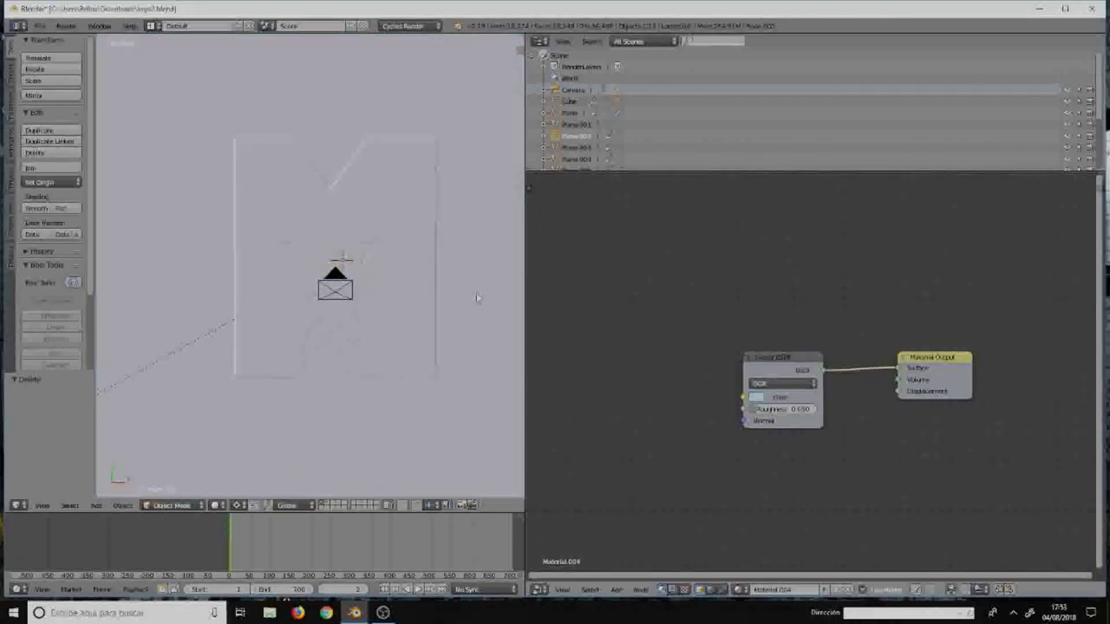
{"action": "key", "text": "ctrl+Up"}
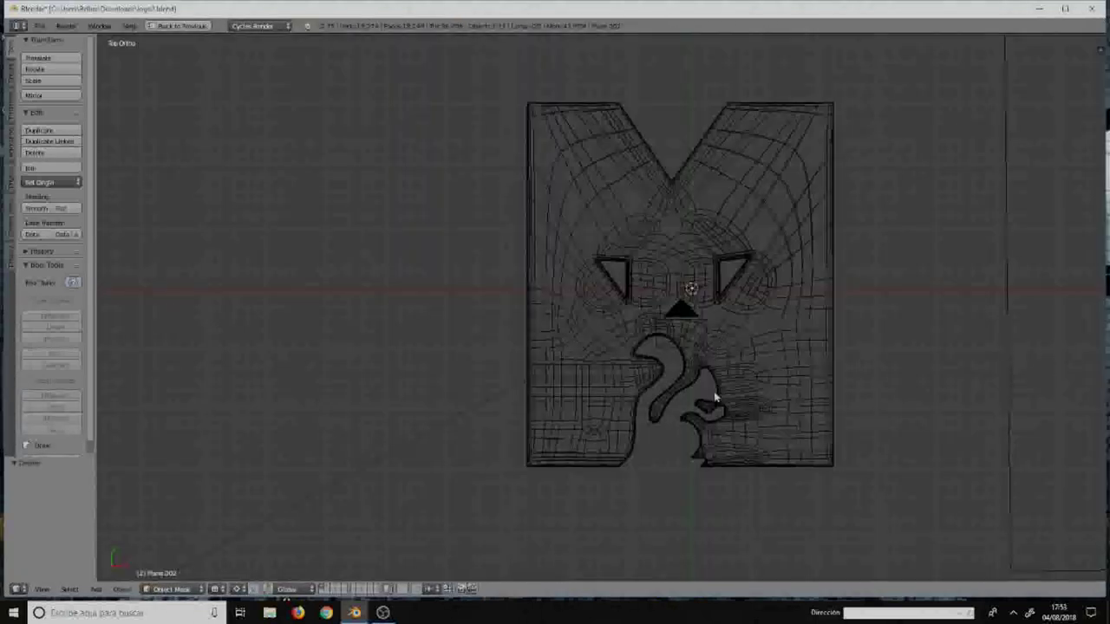
{"action": "middle_click_drag", "start_coordinate": [706, 397], "coordinate": [716, 341]}
{"action": "scroll", "coordinate": [731, 301], "scroll_direction": "down", "scroll_amount": 2}
{"action": "scroll", "coordinate": [731, 299], "scroll_direction": "down", "scroll_amount": 5}
{"action": "scroll", "coordinate": [731, 299], "scroll_direction": "down", "scroll_amount": 2}
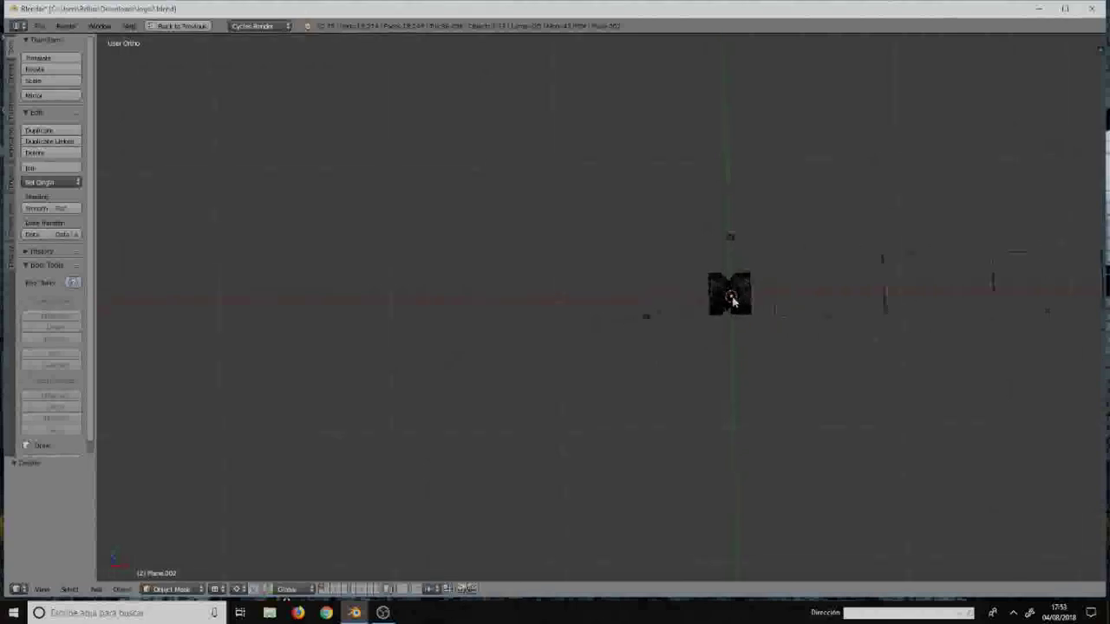
{"action": "mouse_move", "coordinate": [732, 300]}
{"action": "middle_mouse_down", "text": "shift"}
{"action": "mouse_move", "coordinate": [617, 286]}
{"action": "mouse_move", "coordinate": [425, 298]}
{"action": "middle_mouse_up", "text": "shift"}
{"action": "mouse_move", "coordinate": [673, 326]}
{"action": "middle_mouse_down", "text": "shift"}
{"action": "mouse_move", "coordinate": [262, 330]}
{"action": "mouse_move", "coordinate": [320, 330]}
{"action": "middle_mouse_up", "text": "shift"}
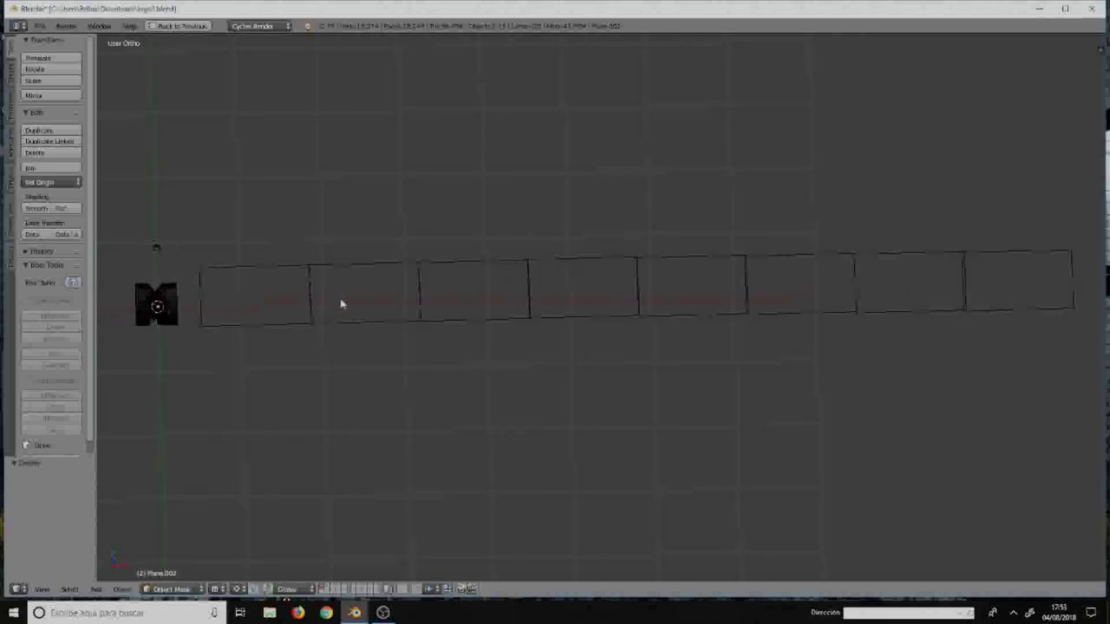
{"action": "key", "text": "shift+z"}
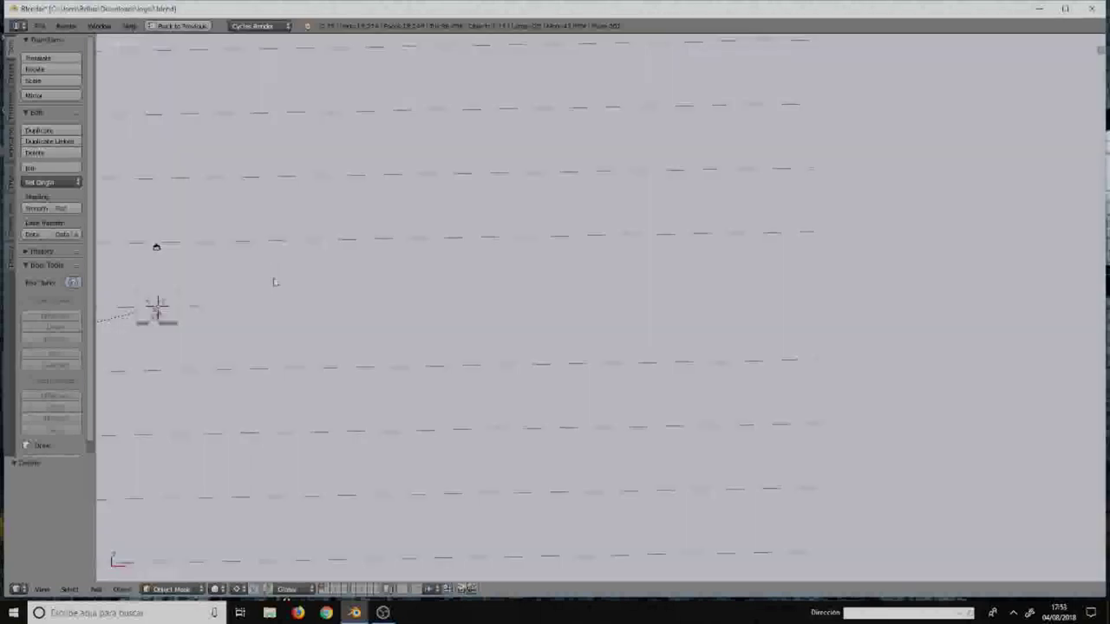
{"action": "key", "text": "shift+z"}
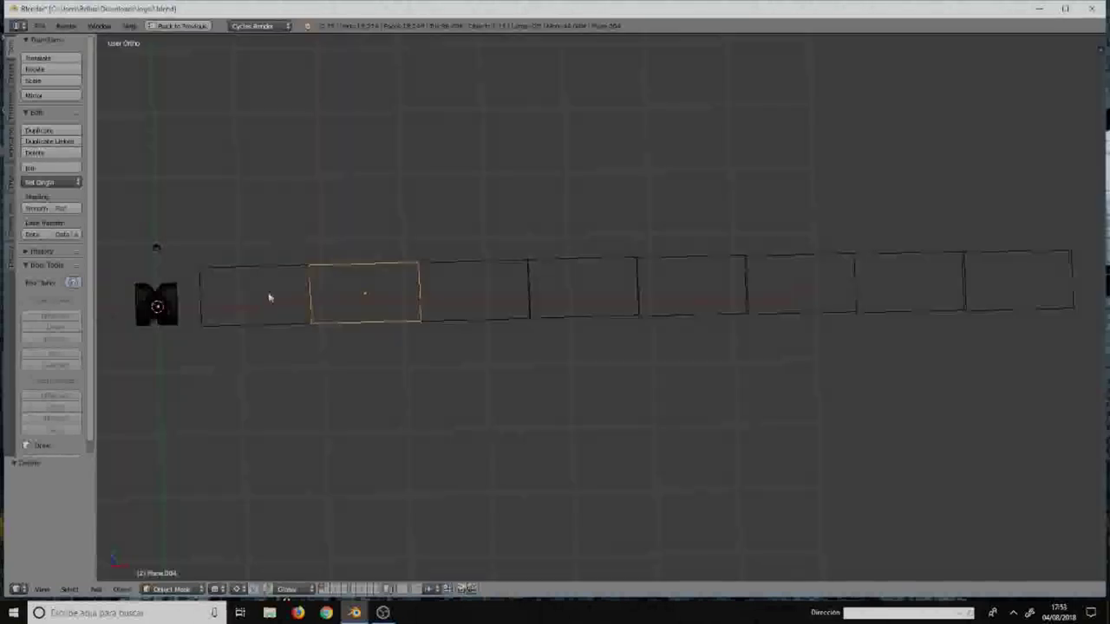
- Shift-select all eight planes along the strip
{"action": "left_click", "coordinate": [263, 264]}
{"action": "left_click", "coordinate": [379, 267], "text": "shift"}
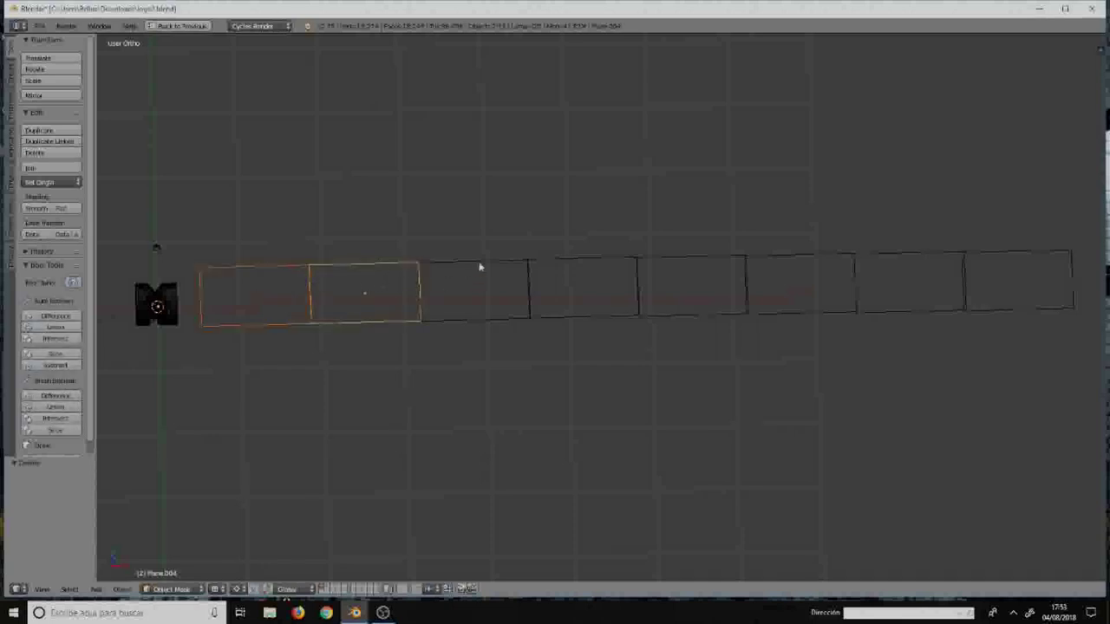
{"action": "left_click", "coordinate": [478, 265], "text": "shift"}
{"action": "left_click", "coordinate": [564, 262], "text": "shift"}
{"action": "left_click", "coordinate": [711, 262], "text": "shift"}
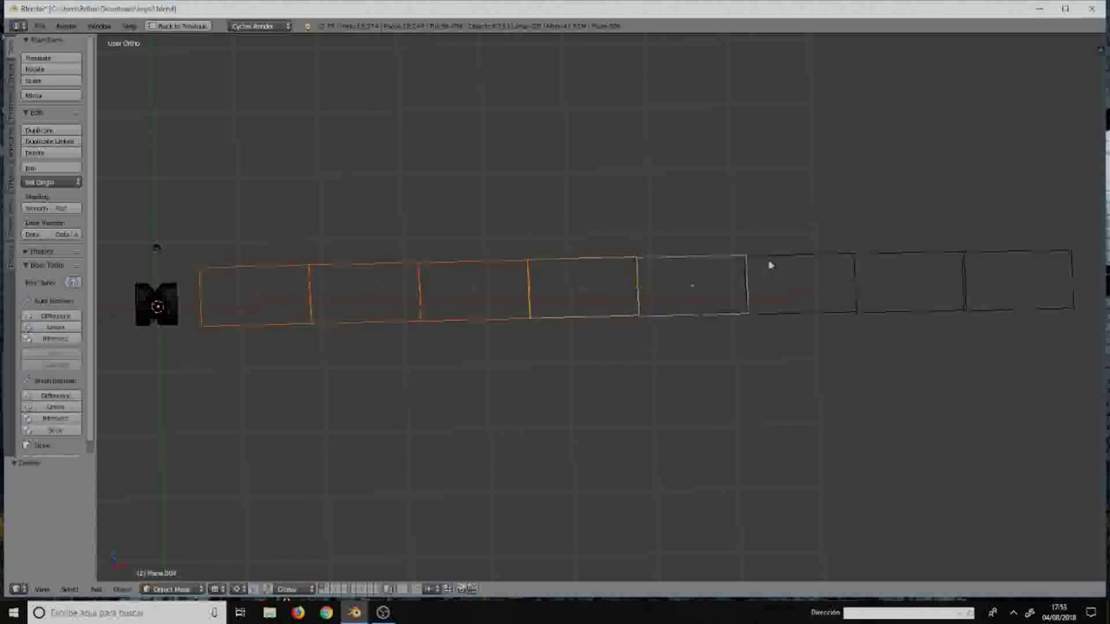
{"action": "left_click", "coordinate": [806, 266], "text": "shift"}
{"action": "left_click", "coordinate": [919, 265], "text": "shift"}
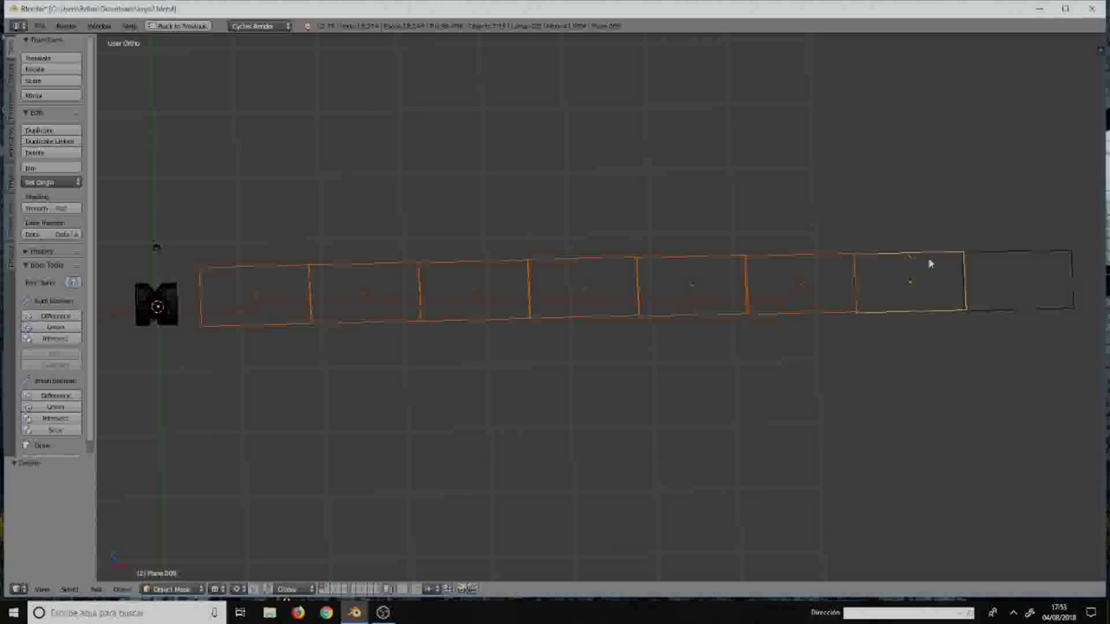
{"action": "left_click", "coordinate": [975, 260], "text": "shift"}
- Check the selected strip edge-on from the front, then orbit to an angled view from above
{"action": "key", "text": "KP_1"}
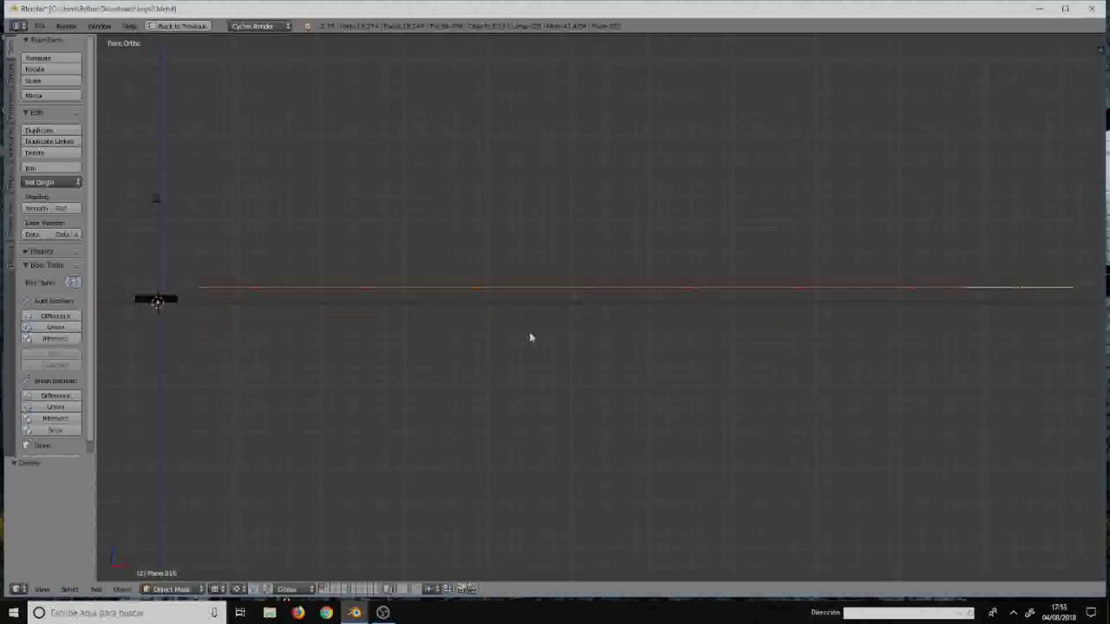
{"action": "mouse_move", "coordinate": [459, 333]}
{"action": "middle_mouse_down", "text": "shift"}
{"action": "mouse_move", "coordinate": [682, 358]}
{"action": "mouse_move", "coordinate": [763, 353]}
{"action": "middle_mouse_up", "text": "shift"}
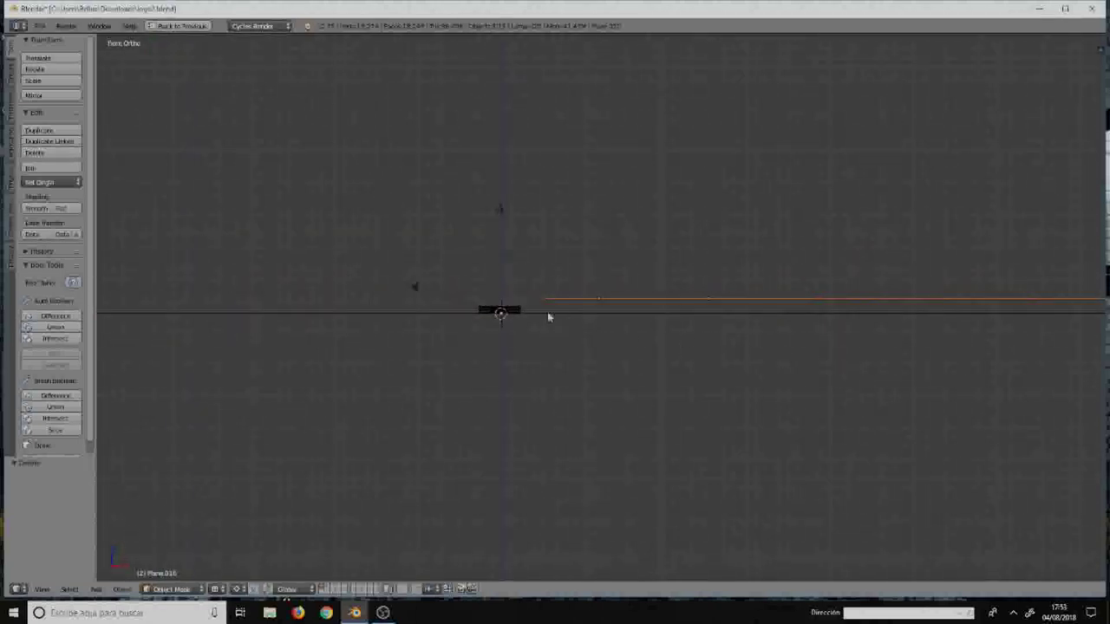
{"action": "mouse_move", "coordinate": [578, 321]}
{"action": "middle_mouse_down"}
{"action": "mouse_move", "coordinate": [570, 463]}
{"action": "mouse_move", "coordinate": [590, 476]}
{"action": "middle_mouse_up"}
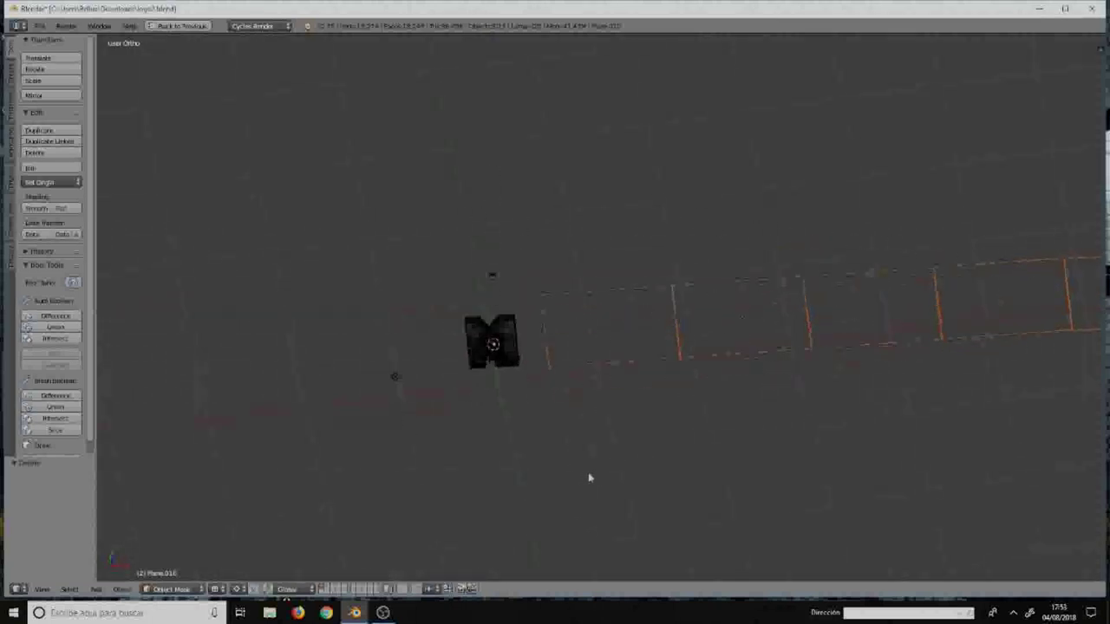
{"action": "left_click", "coordinate": [234, 590]}
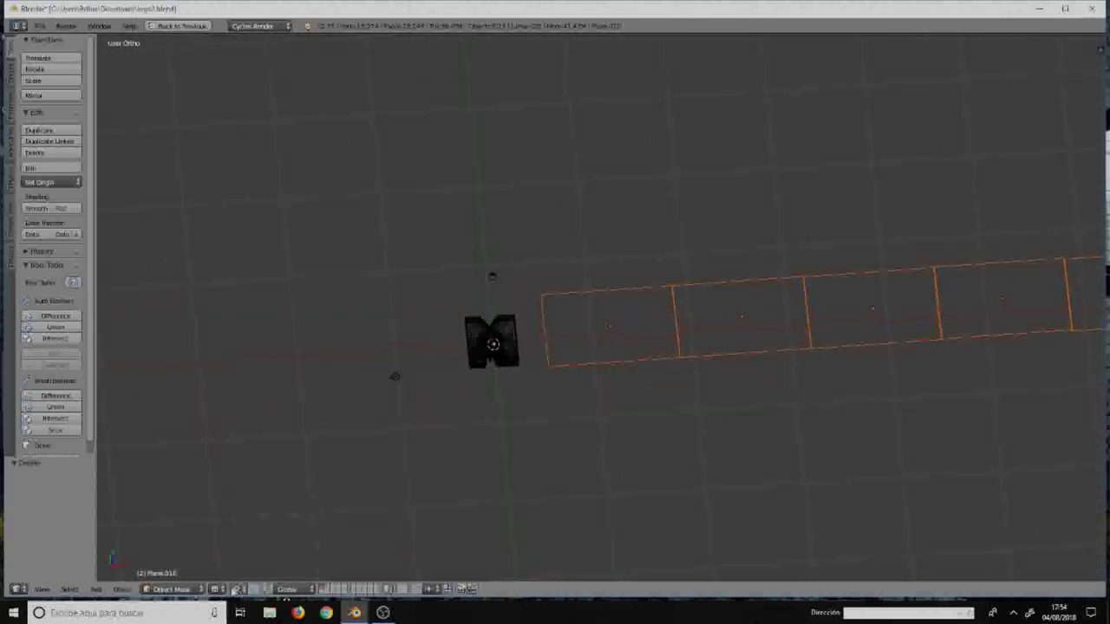
{"action": "left_click", "coordinate": [222, 590]}
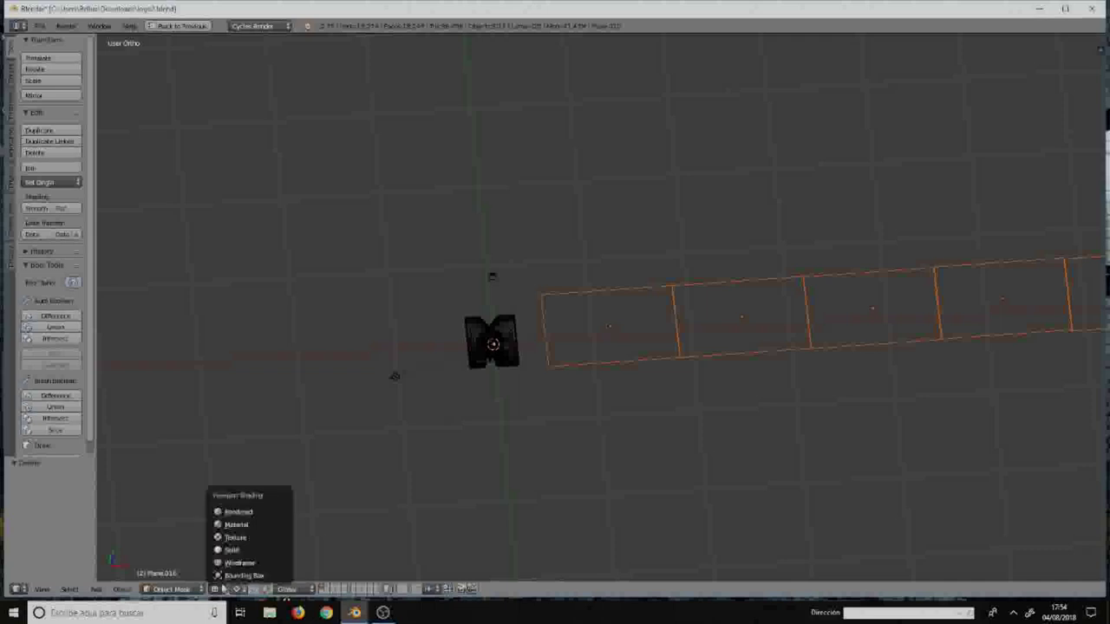
- Show the planes' images with Material shading, play the strip animation, and select the Megablender plane
{"action": "left_click", "coordinate": [236, 526]}
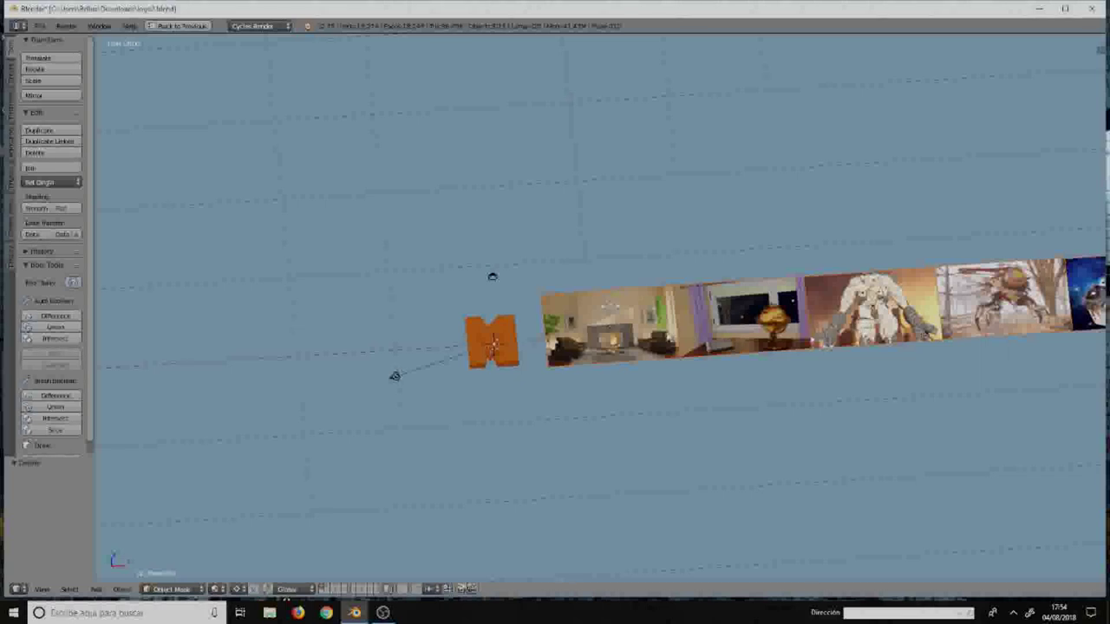
{"action": "key", "text": "alt+a"}
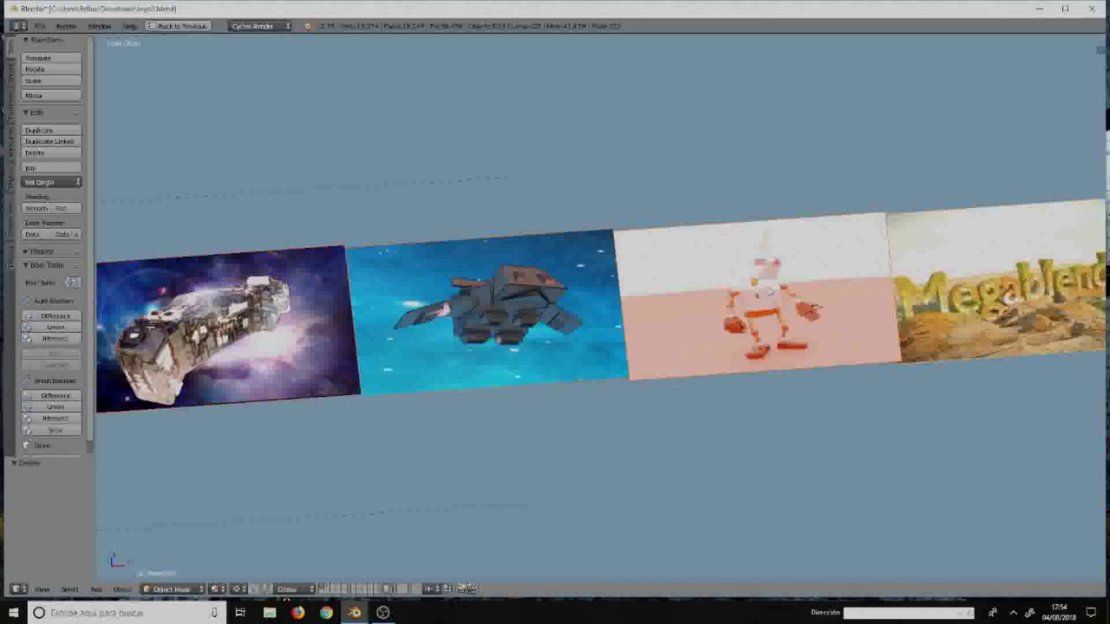
{"action": "right_click", "coordinate": [1013, 295]}
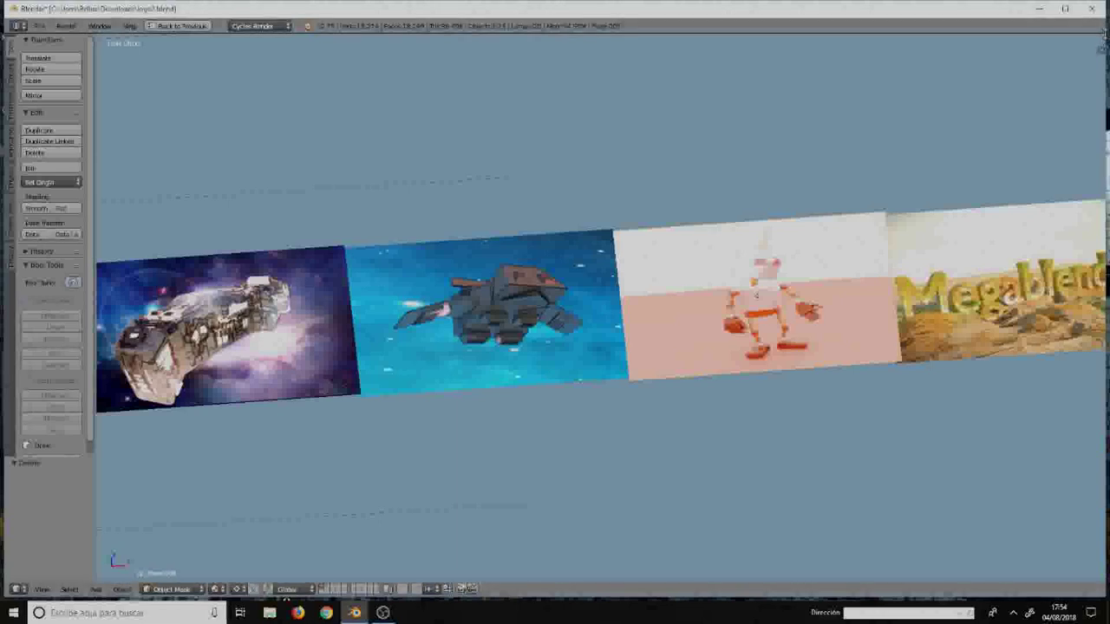
- Resize the window, toggle the viewport side panel, and restore the full multi-editor layout
{"action": "left_click", "coordinate": [1070, 10]}
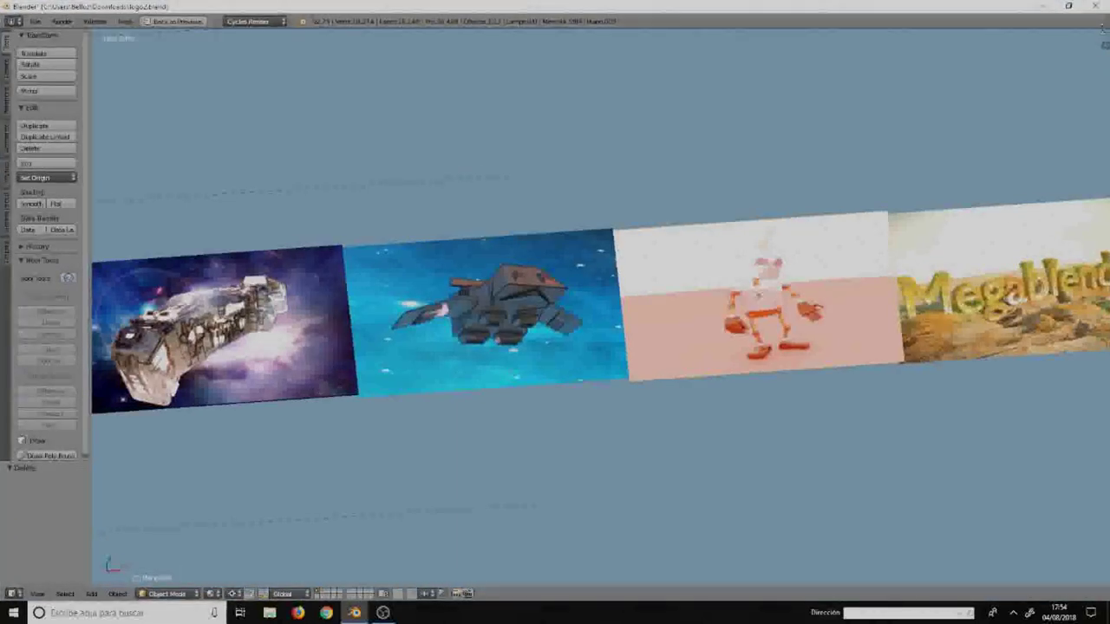
{"action": "mouse_move", "coordinate": [1102, 28]}
{"action": "left_mouse_down"}
{"action": "mouse_move", "coordinate": [1101, 173]}
{"action": "mouse_move", "coordinate": [1098, 11]}
{"action": "left_mouse_up"}
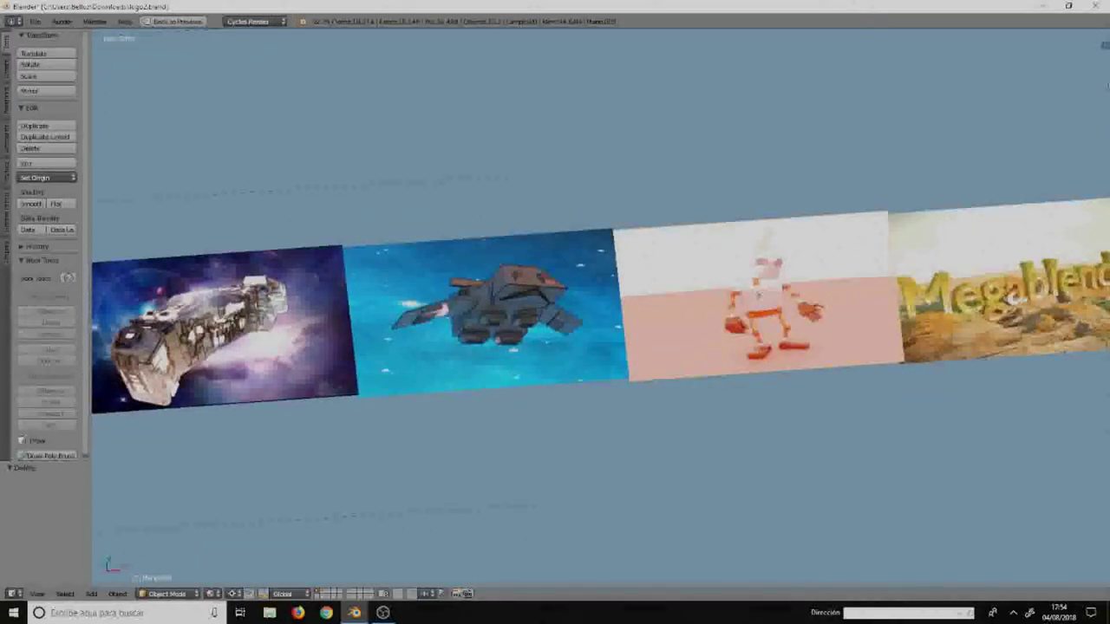
{"action": "left_click", "coordinate": [1103, 45]}
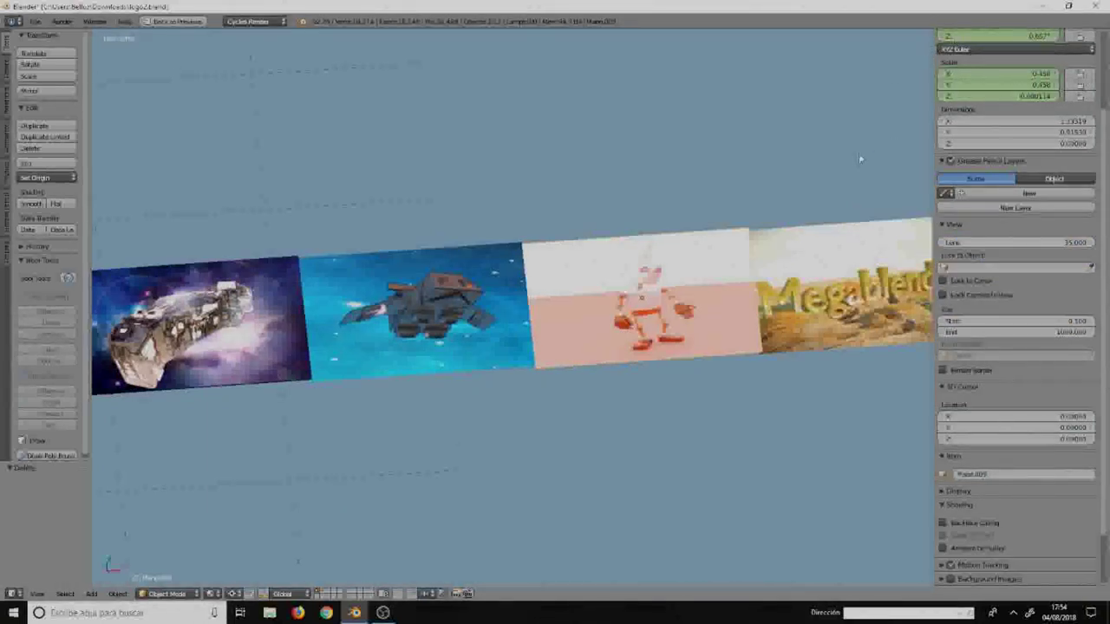
{"action": "key", "text": "n"}
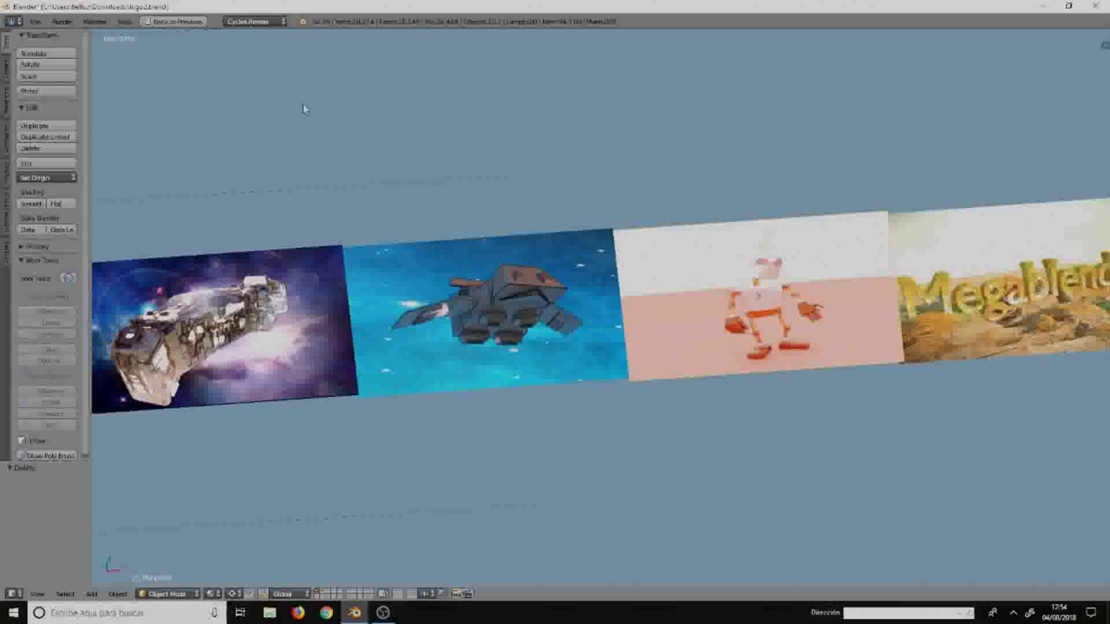
{"action": "key", "text": "ctrl+Up"}
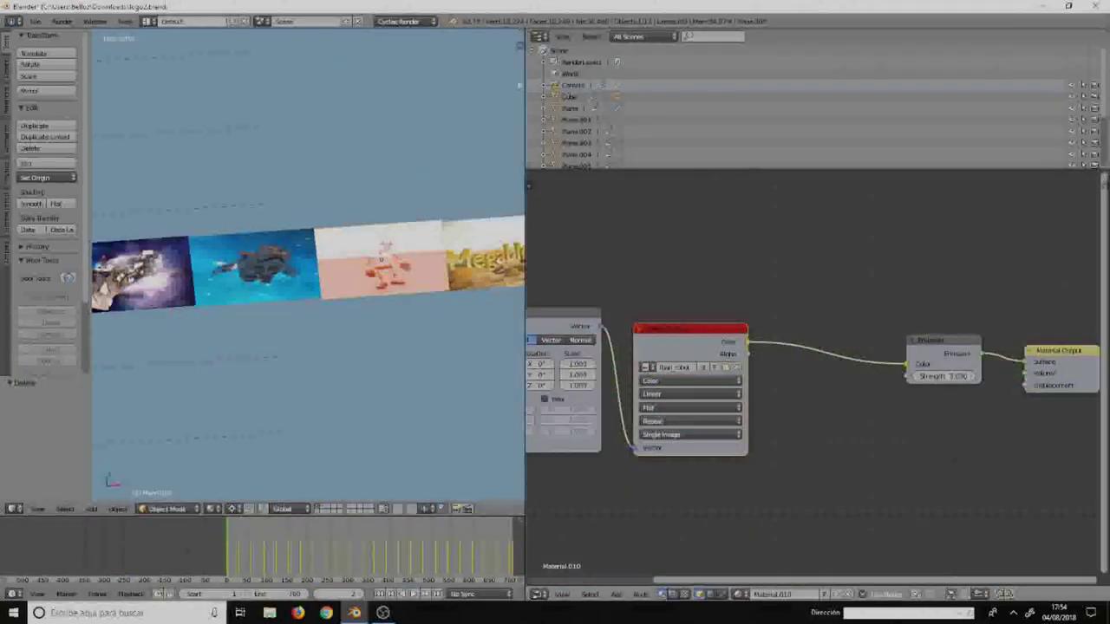
- Widen the 3D view, toggle the node tool shelf, and switch the node area to the UV/Image Editor
{"action": "mouse_move", "coordinate": [526, 109]}
{"action": "left_mouse_down"}
{"action": "mouse_move", "coordinate": [913, 108]}
{"action": "mouse_move", "coordinate": [1051, 123]}
{"action": "mouse_move", "coordinate": [707, 180]}
{"action": "left_mouse_up"}
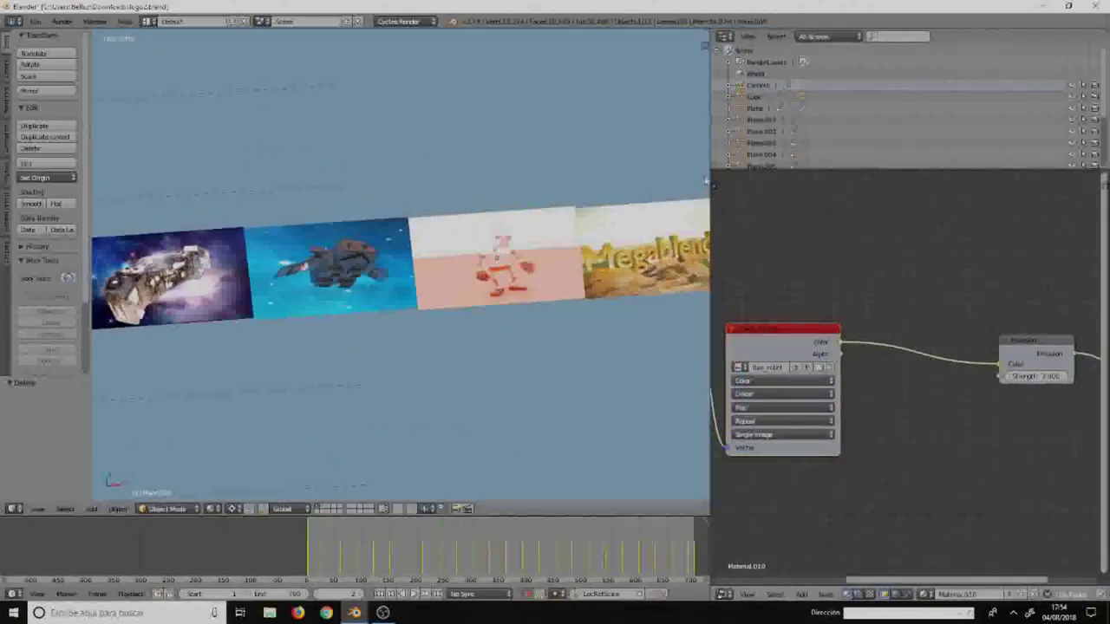
{"action": "scroll", "coordinate": [756, 217], "scroll_direction": "down", "scroll_amount": 1}
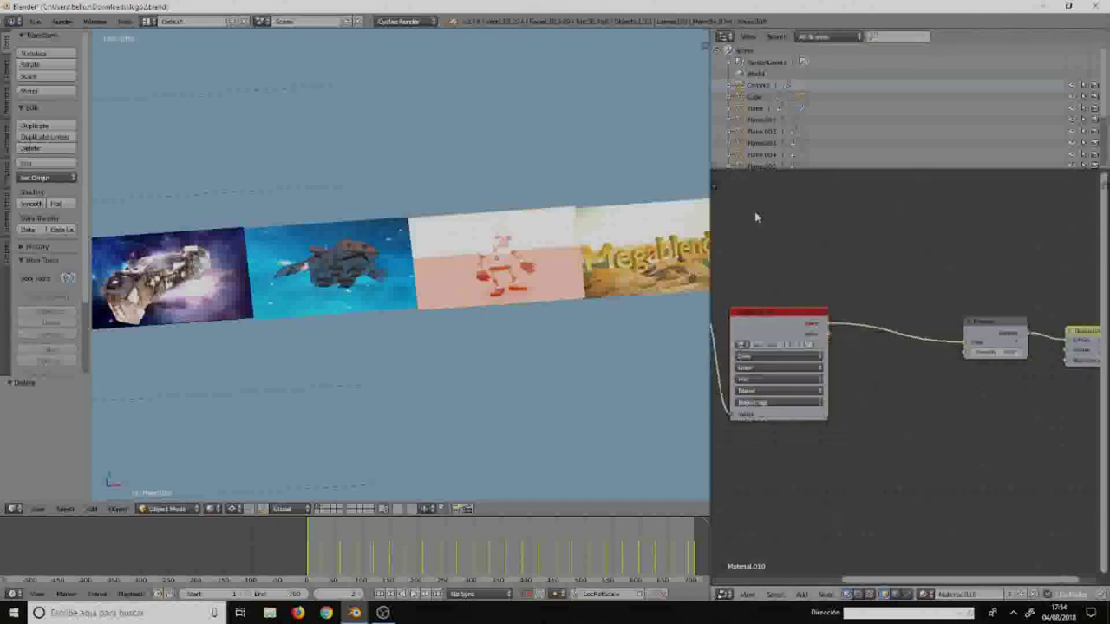
{"action": "left_click", "coordinate": [714, 185]}
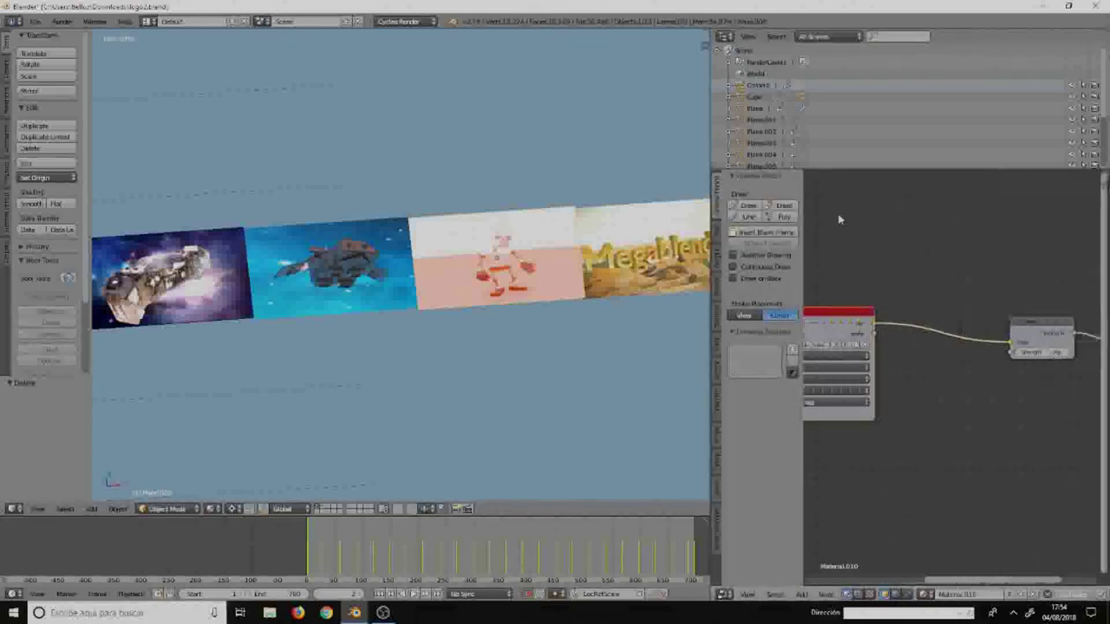
{"action": "key", "text": "t"}
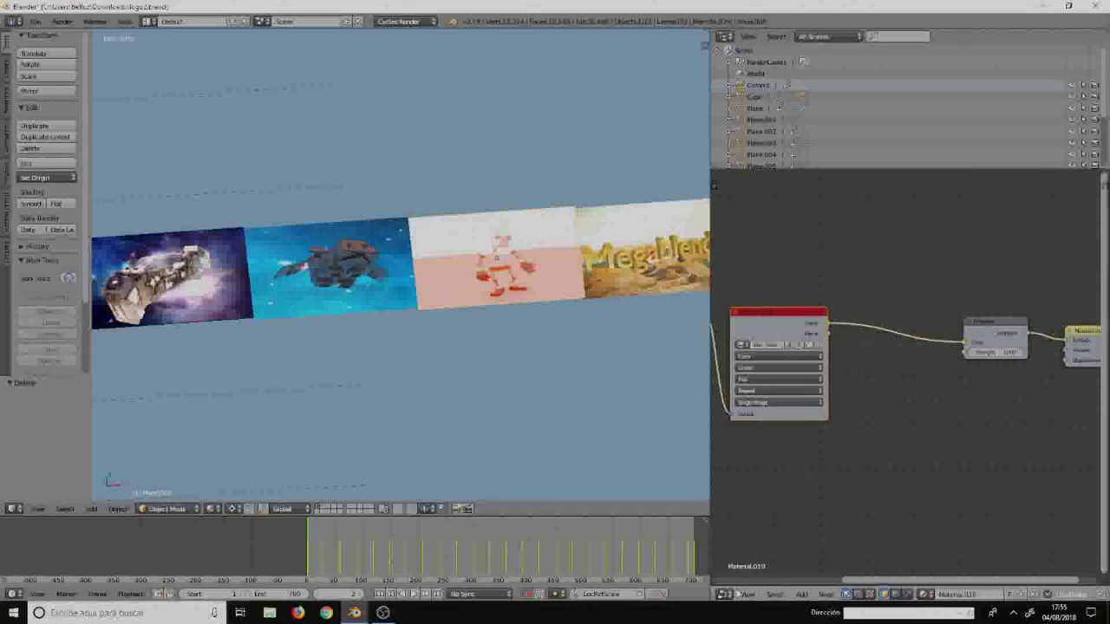
{"action": "left_click", "coordinate": [725, 595]}
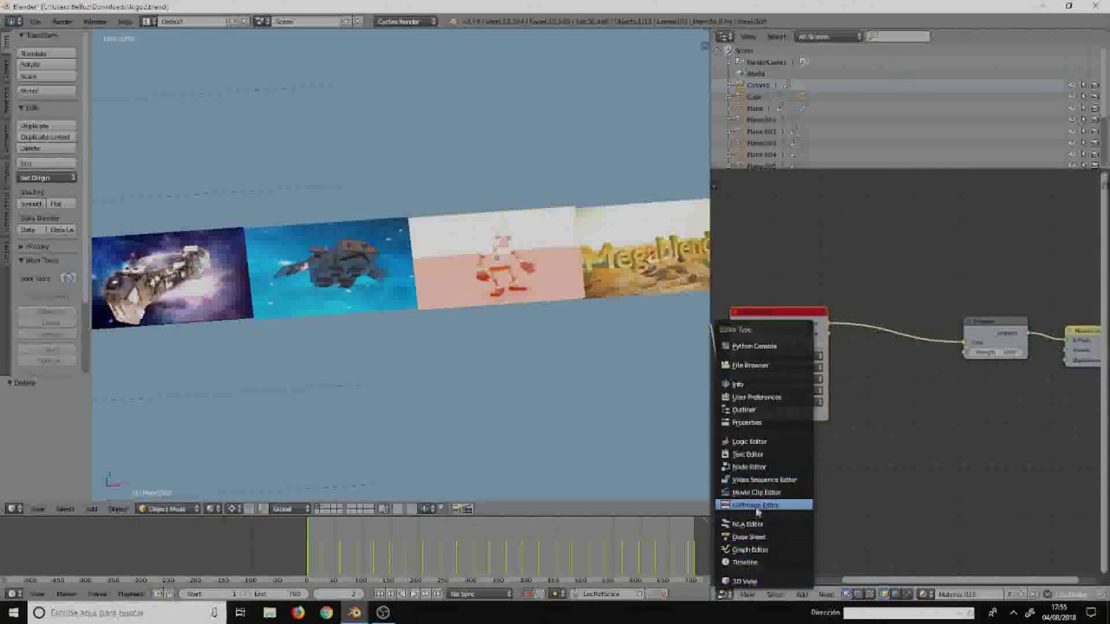
{"action": "left_click", "coordinate": [757, 506]}
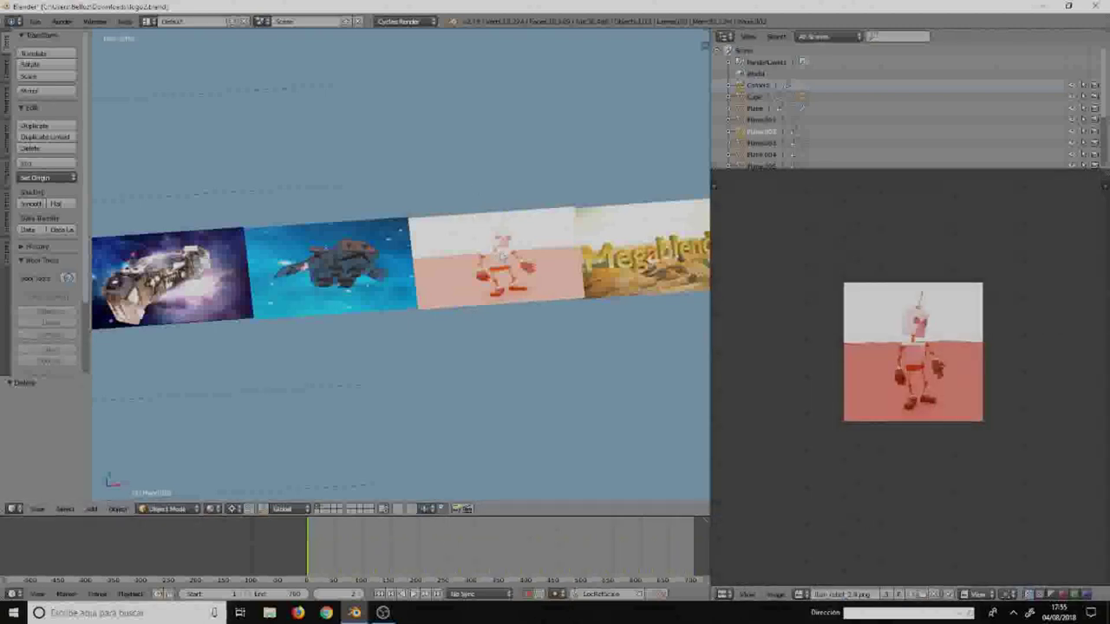
- In Edit Mode, stretch the plane's UVs by moving the right edge along X and the top edge up
{"action": "key", "text": "Tab"}
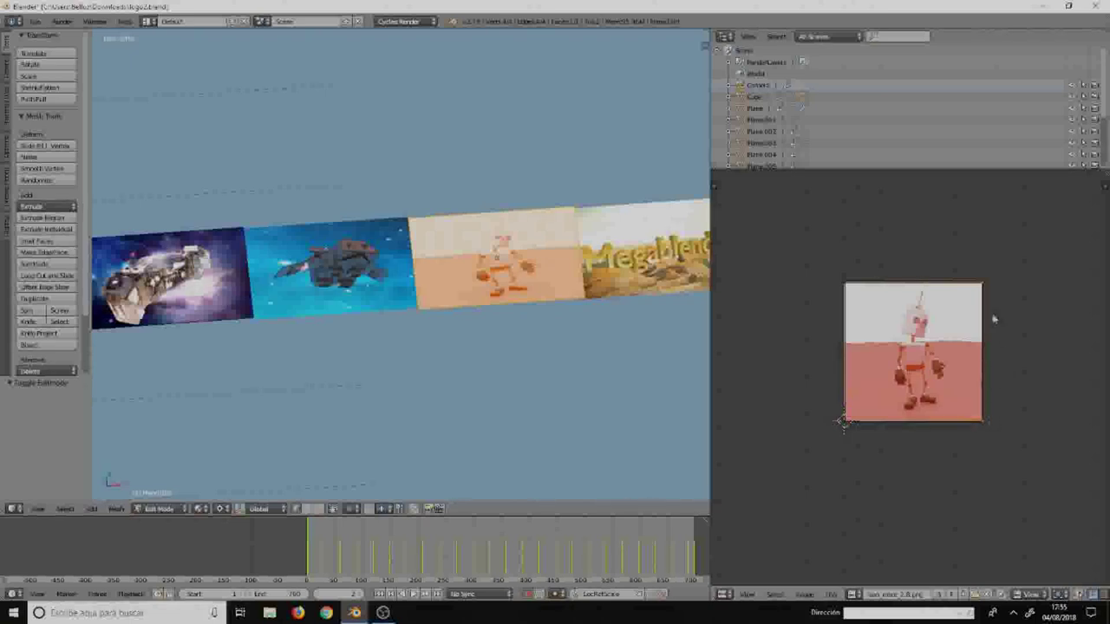
{"action": "key", "text": "g"}
{"action": "key", "text": "x"}
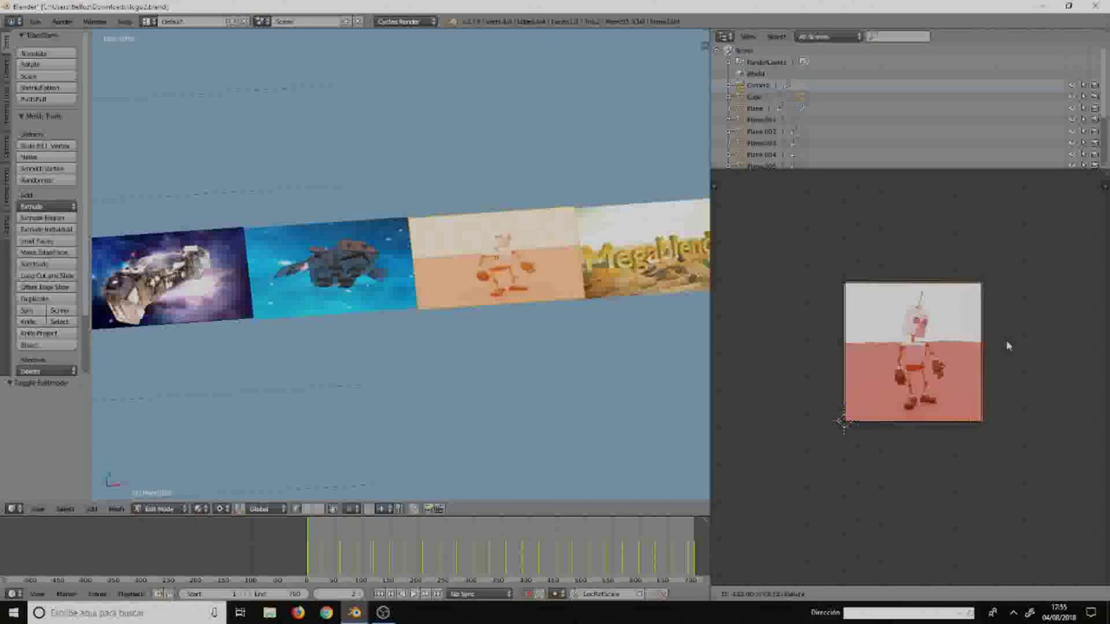
{"action": "left_click", "coordinate": [1053, 344]}
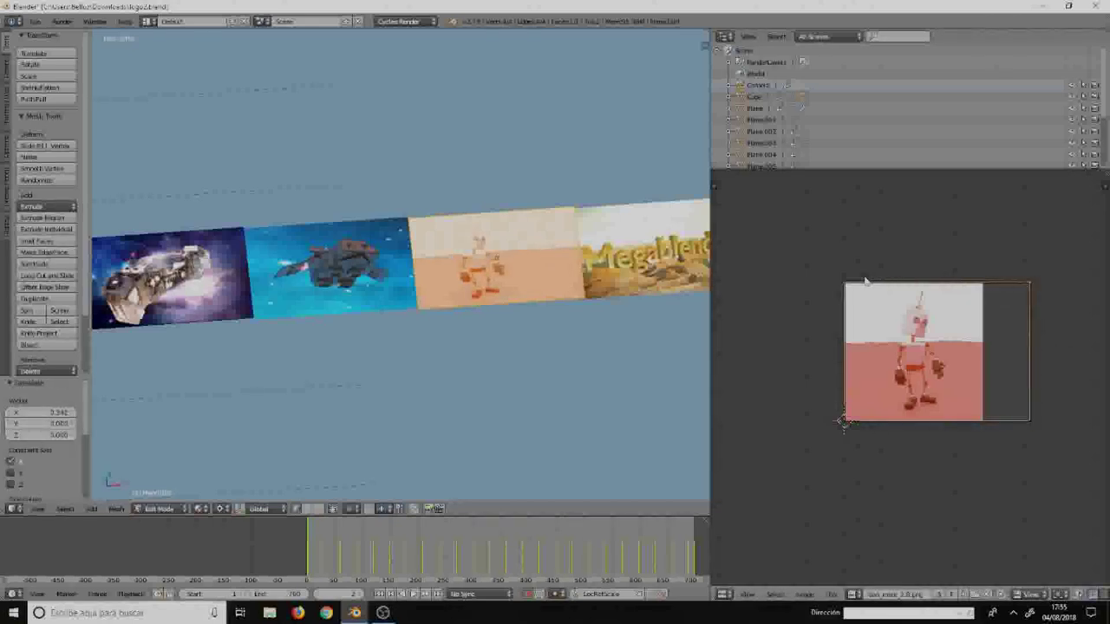
{"action": "key", "text": "g"}
{"action": "key", "text": "y"}
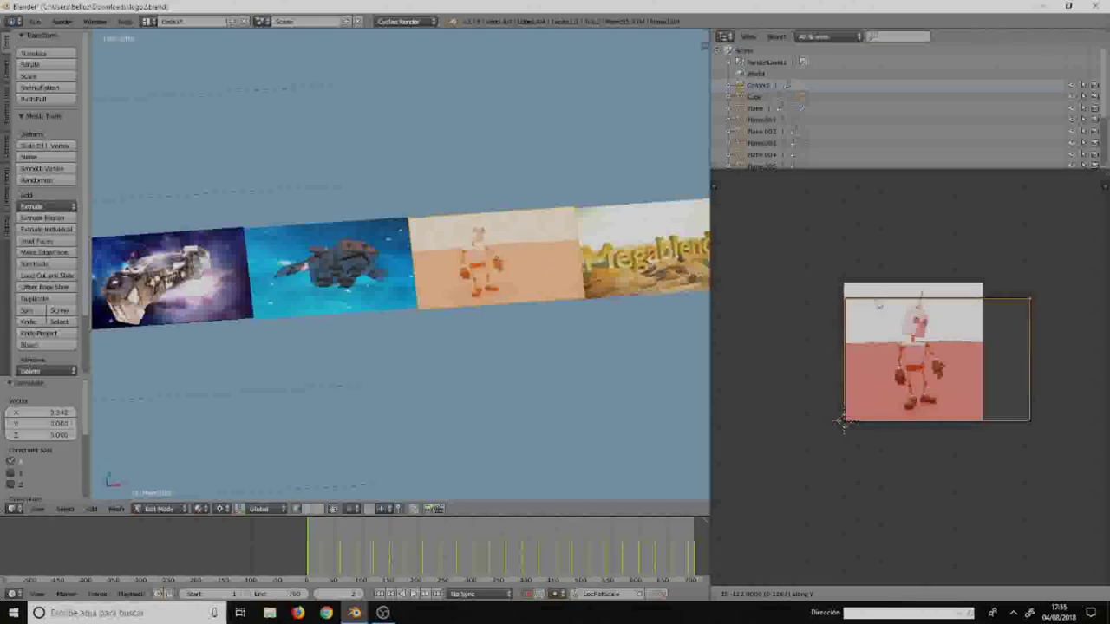
{"action": "key", "text": "Return"}
- Show the image textures with Texture viewport shading, then switch back to Object Mode
{"action": "key", "text": "KP_Decimal"}
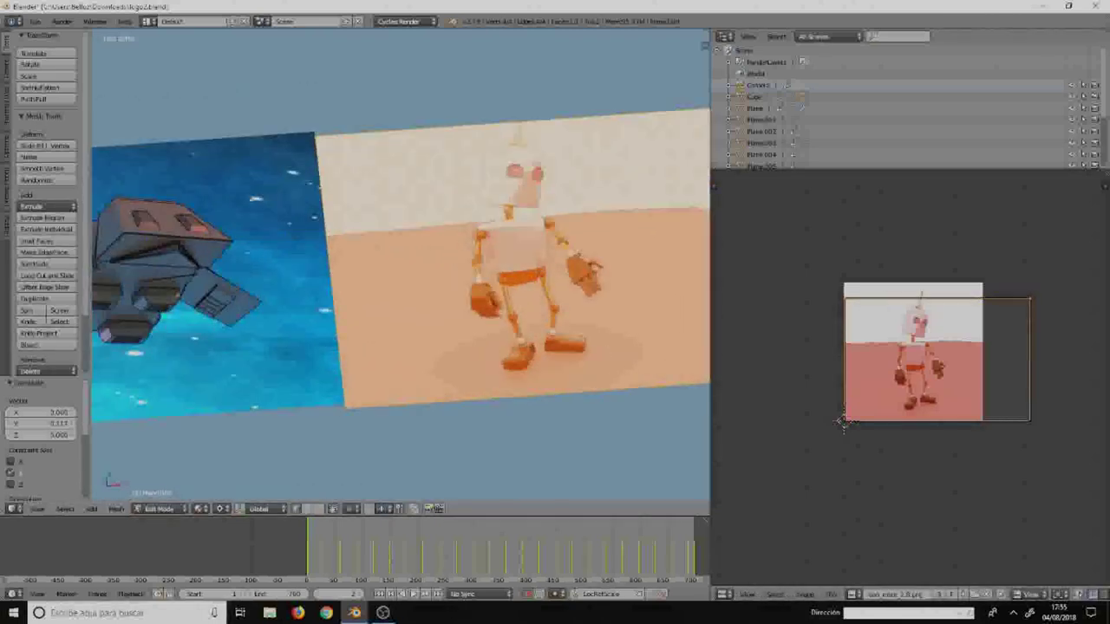
{"action": "key", "text": "Home"}
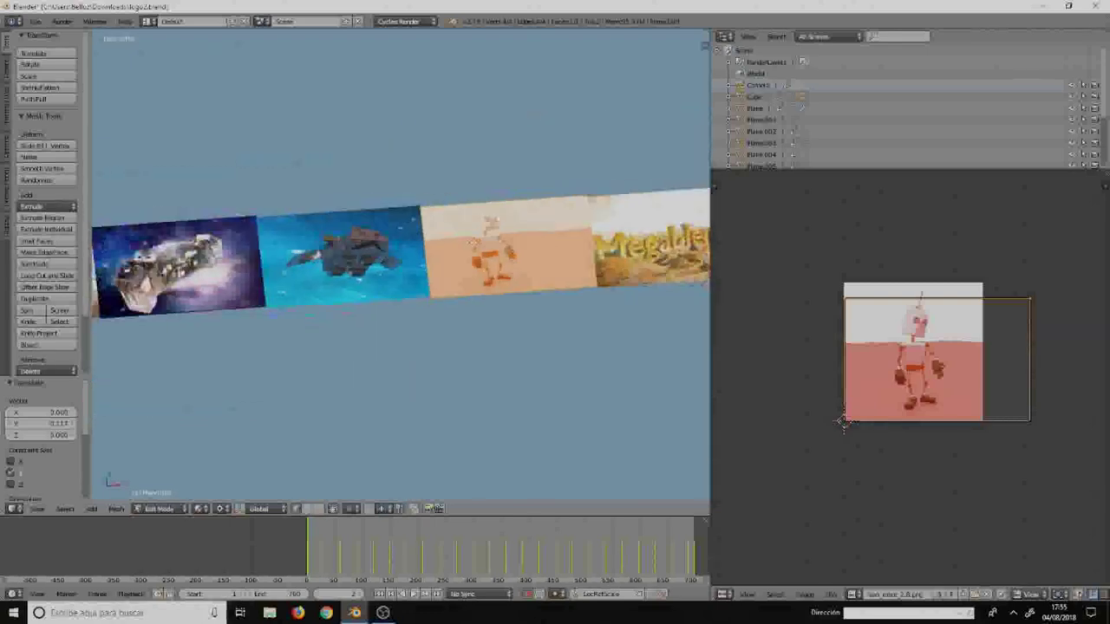
{"action": "key", "text": "shift+f"}
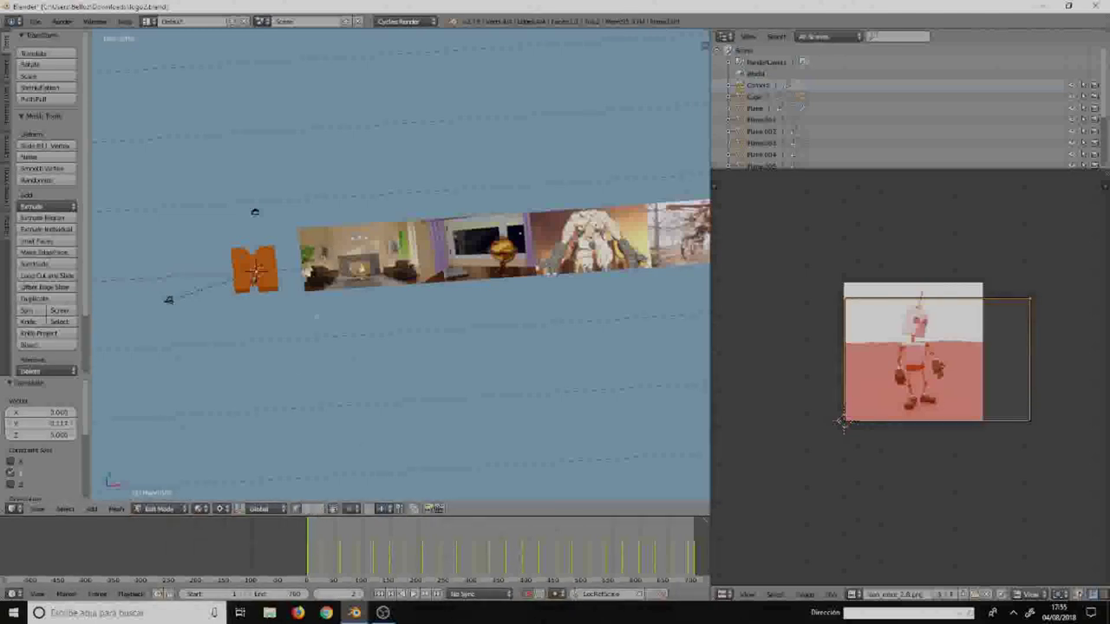
{"action": "left_click", "coordinate": [200, 508]}
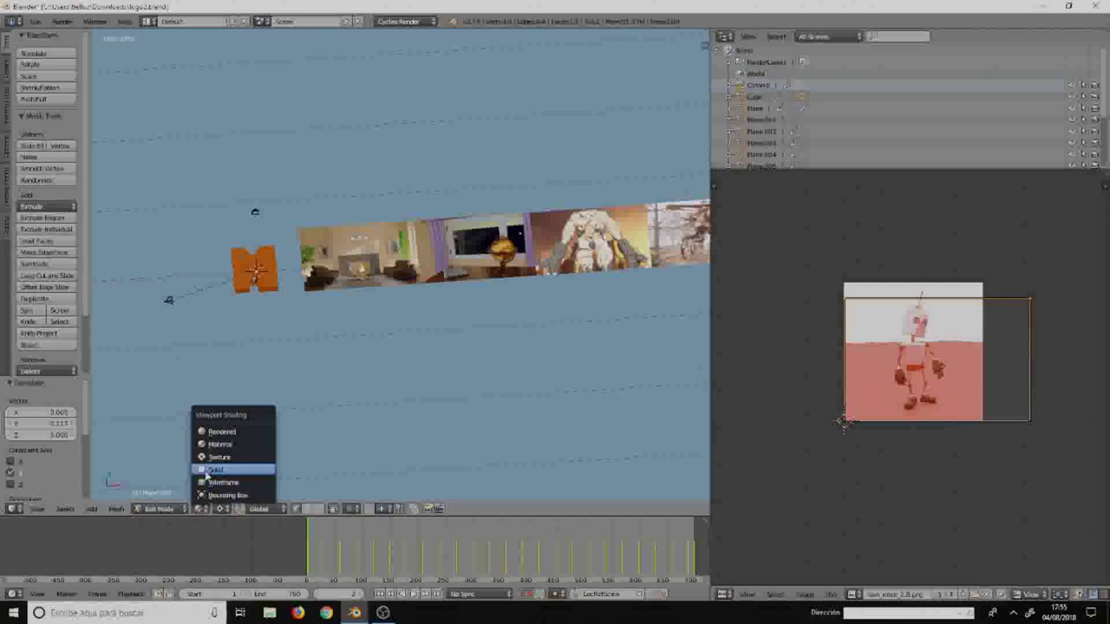
{"action": "left_click", "coordinate": [212, 482]}
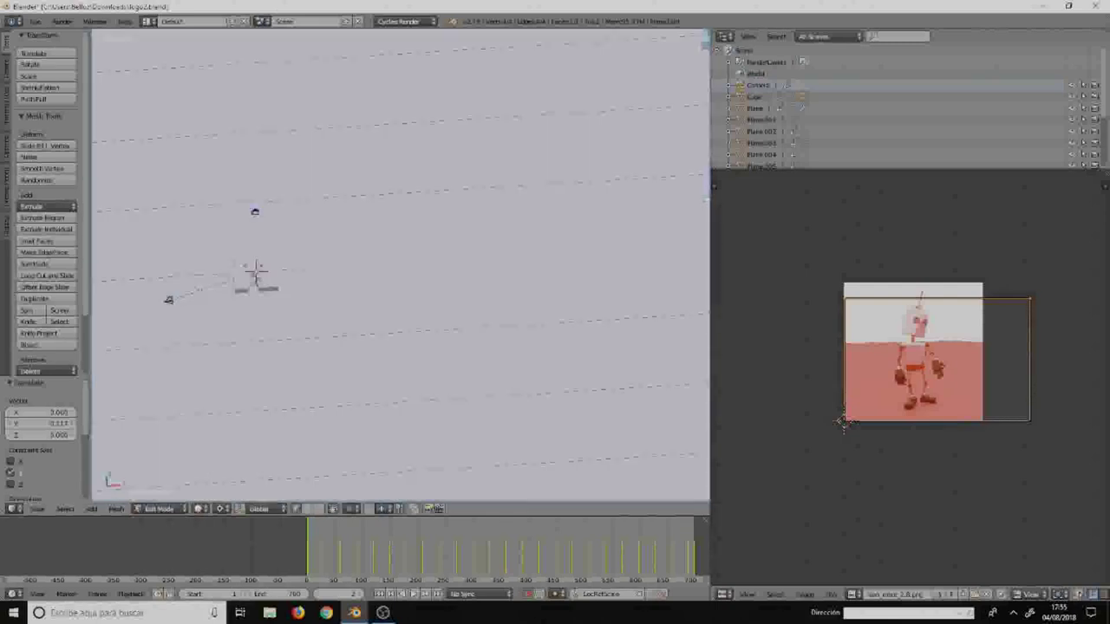
{"action": "left_click", "coordinate": [205, 510]}
{"action": "left_click", "coordinate": [215, 449]}
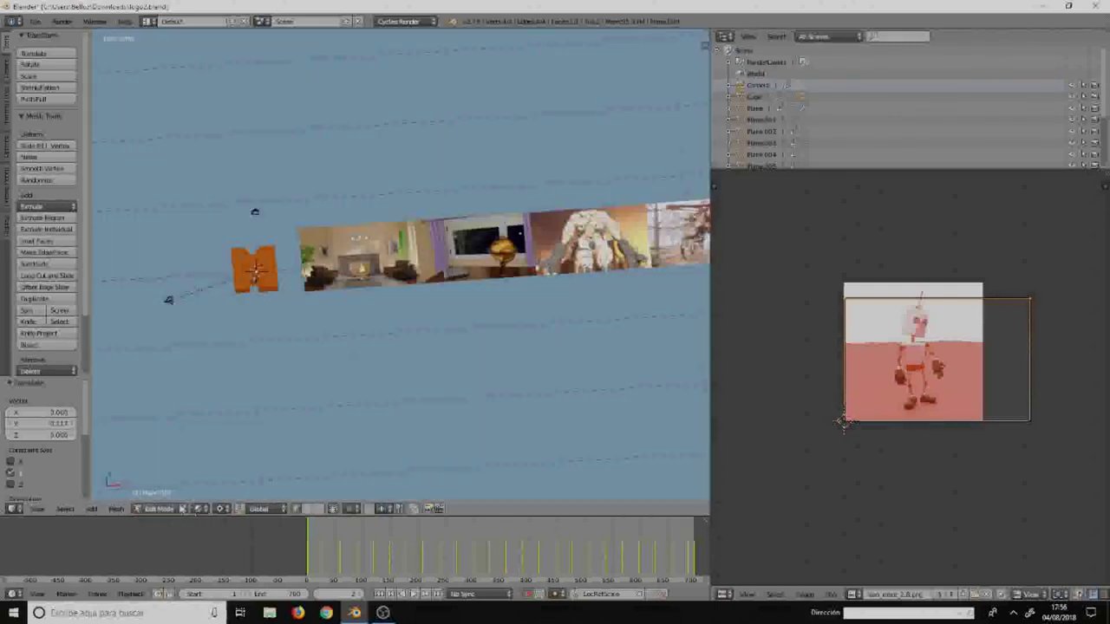
{"action": "left_click", "coordinate": [180, 509]}
{"action": "left_click", "coordinate": [178, 497]}
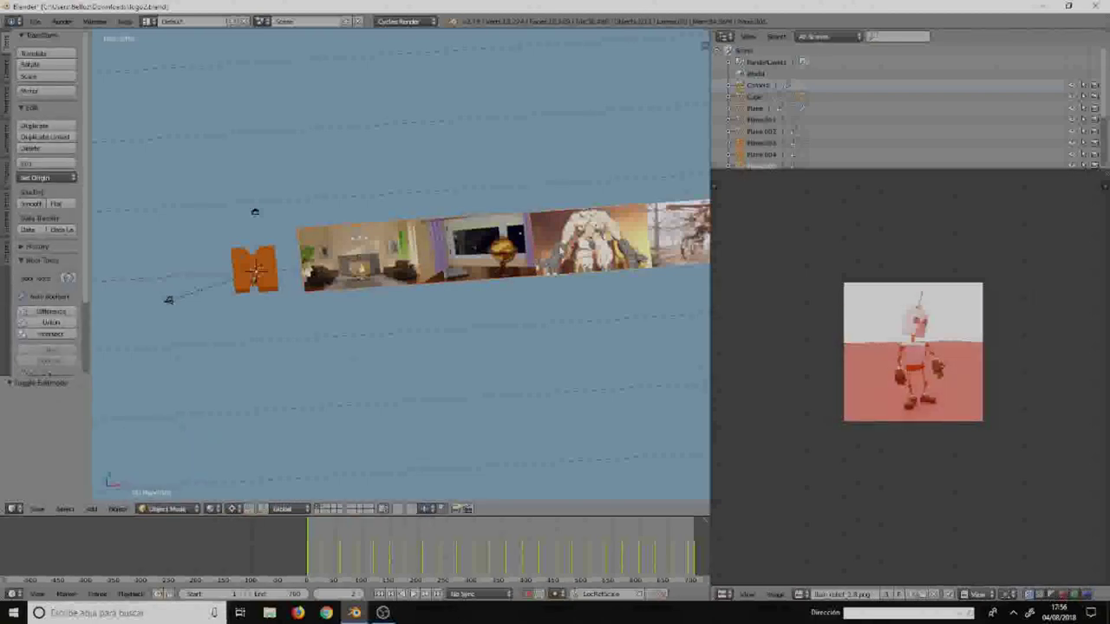
- Frame the image strip and orange logo, then enable Auto Keying with the red record button
{"action": "key", "text": "Home"}
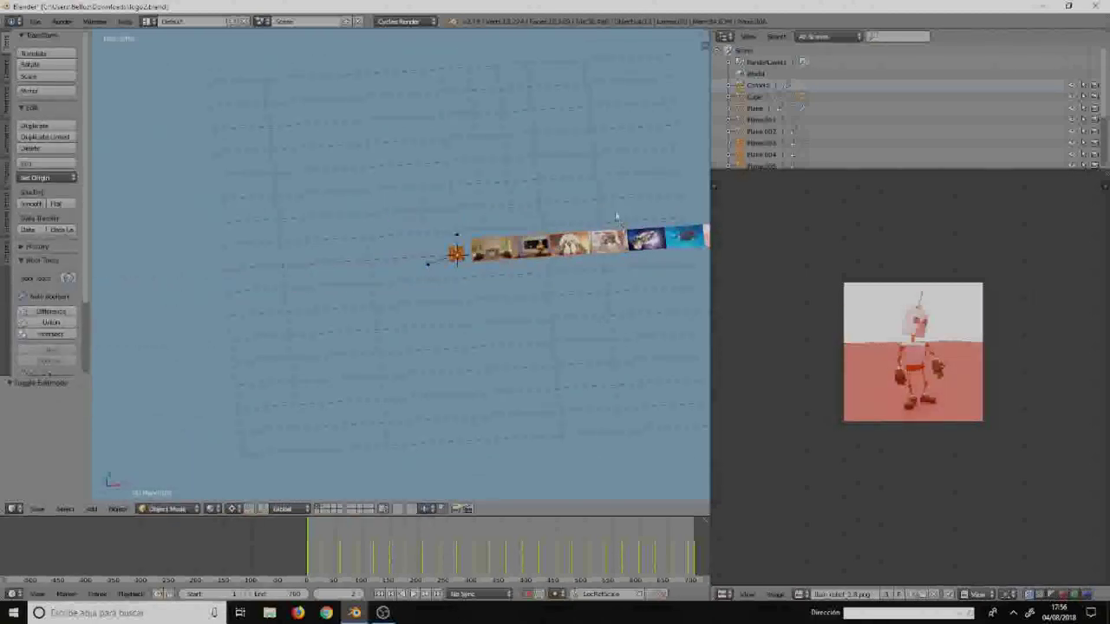
{"action": "middle_click_drag", "start_coordinate": [619, 217], "coordinate": [417, 223], "text": "shift"}
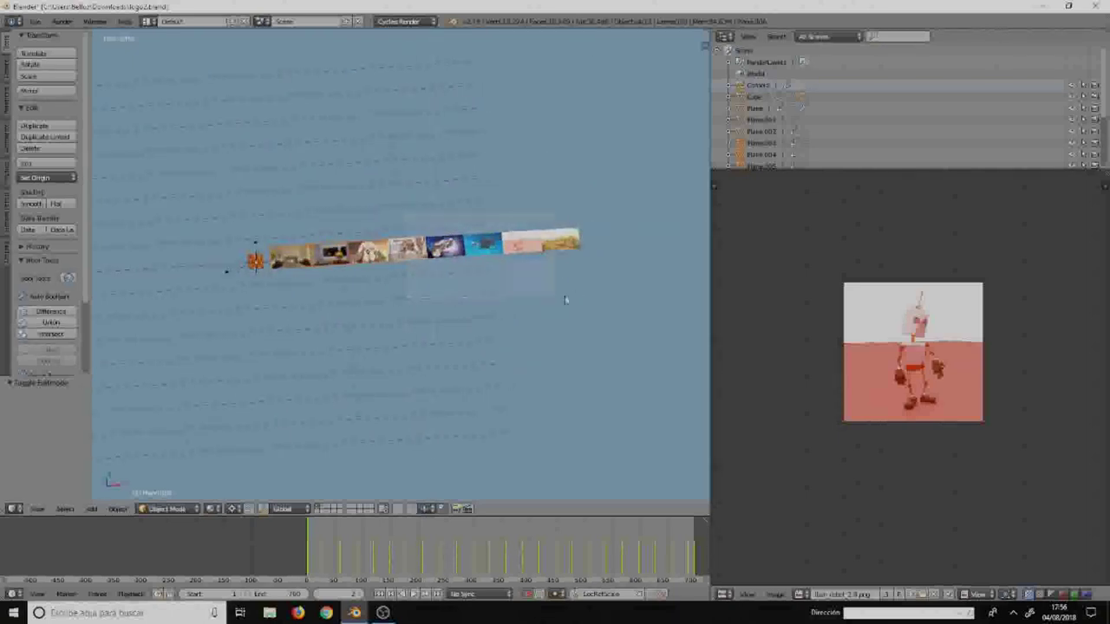
{"action": "scroll", "coordinate": [399, 293], "scroll_direction": "up", "scroll_amount": 5}
{"action": "middle_click_drag", "start_coordinate": [405, 291], "coordinate": [666, 301], "text": "shift"}
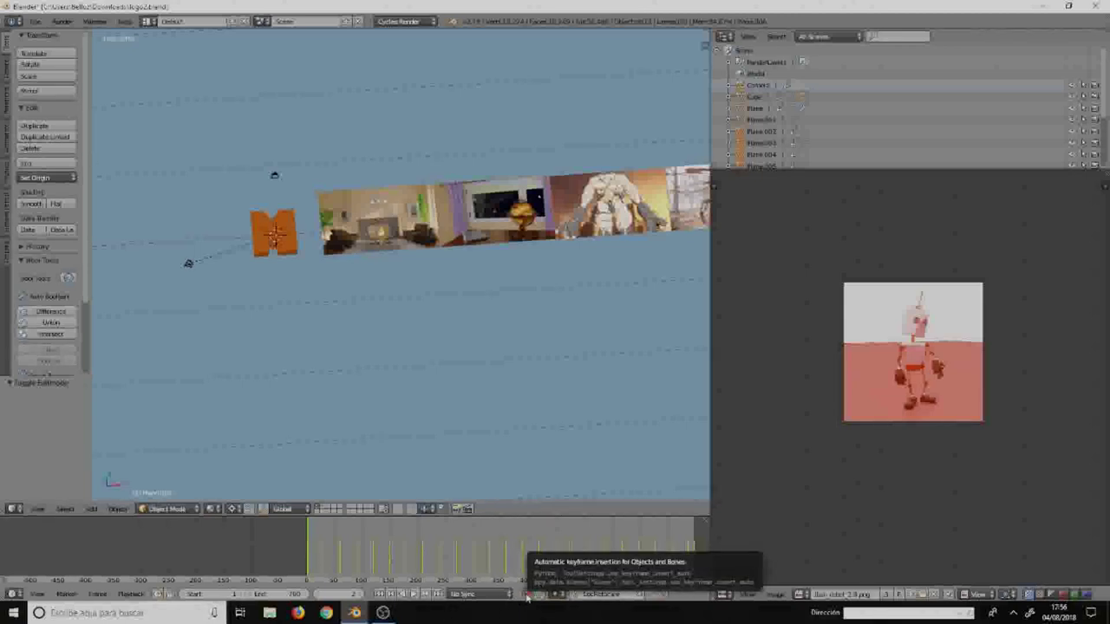
{"action": "left_click", "coordinate": [527, 595]}
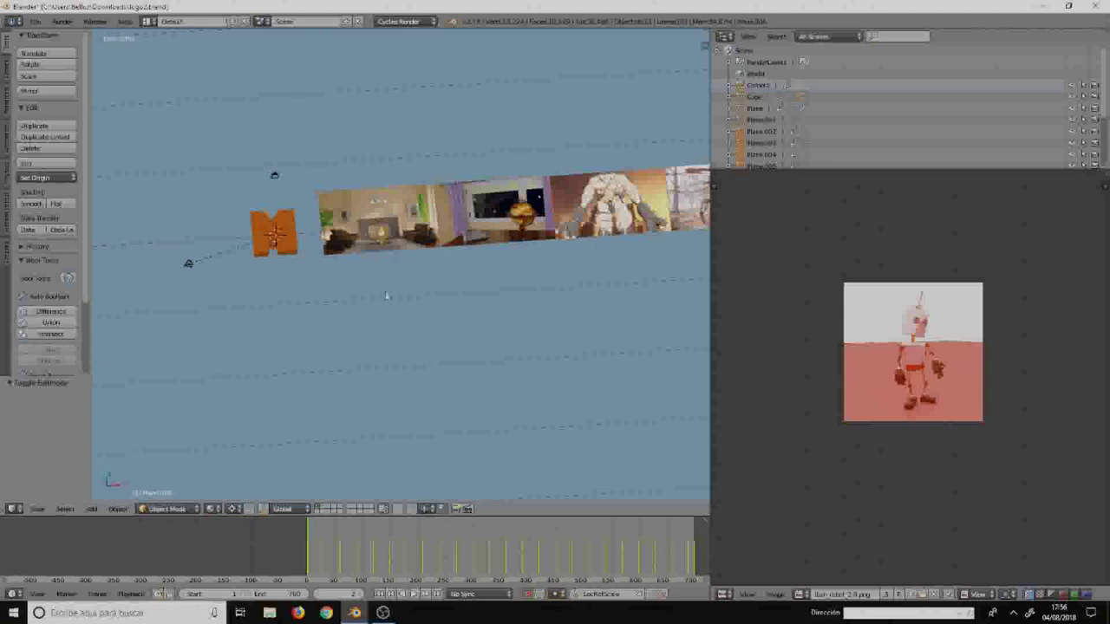
- Jump to frame 30 and start moving the strip -3 along X, then cancel the move
{"action": "scroll", "coordinate": [323, 553], "scroll_direction": "up", "scroll_amount": 3}
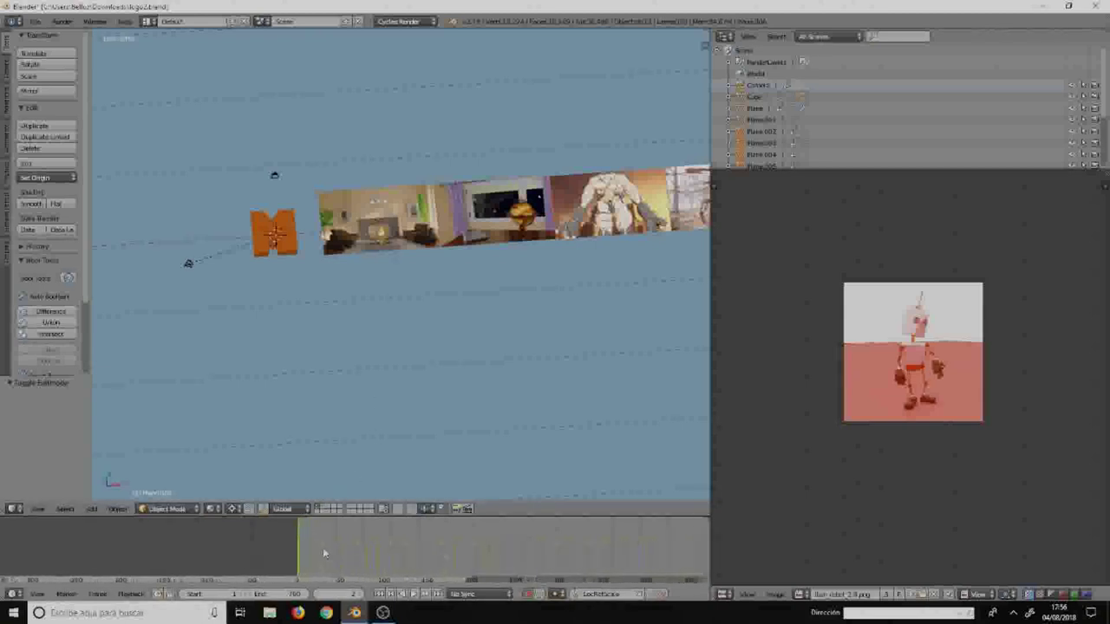
{"action": "scroll", "coordinate": [322, 548], "scroll_direction": "up", "scroll_amount": 3}
{"action": "scroll", "coordinate": [322, 547], "scroll_direction": "up", "scroll_amount": 3}
{"action": "scroll", "coordinate": [326, 549], "scroll_direction": "up", "scroll_amount": 3}
{"action": "scroll", "coordinate": [324, 551], "scroll_direction": "up", "scroll_amount": 2}
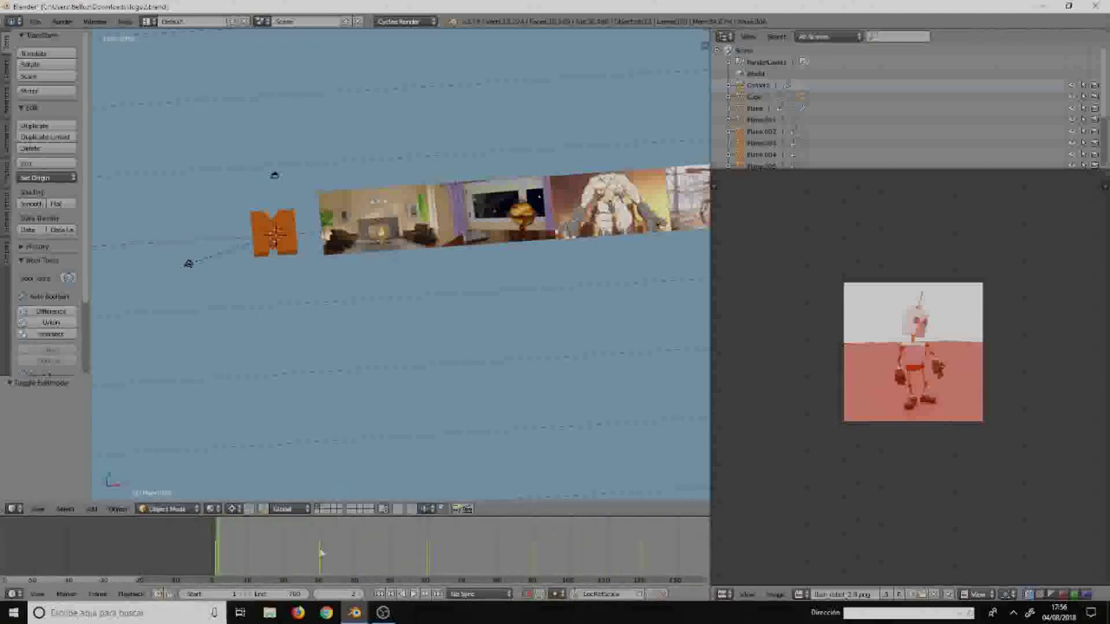
{"action": "left_click", "coordinate": [320, 553]}
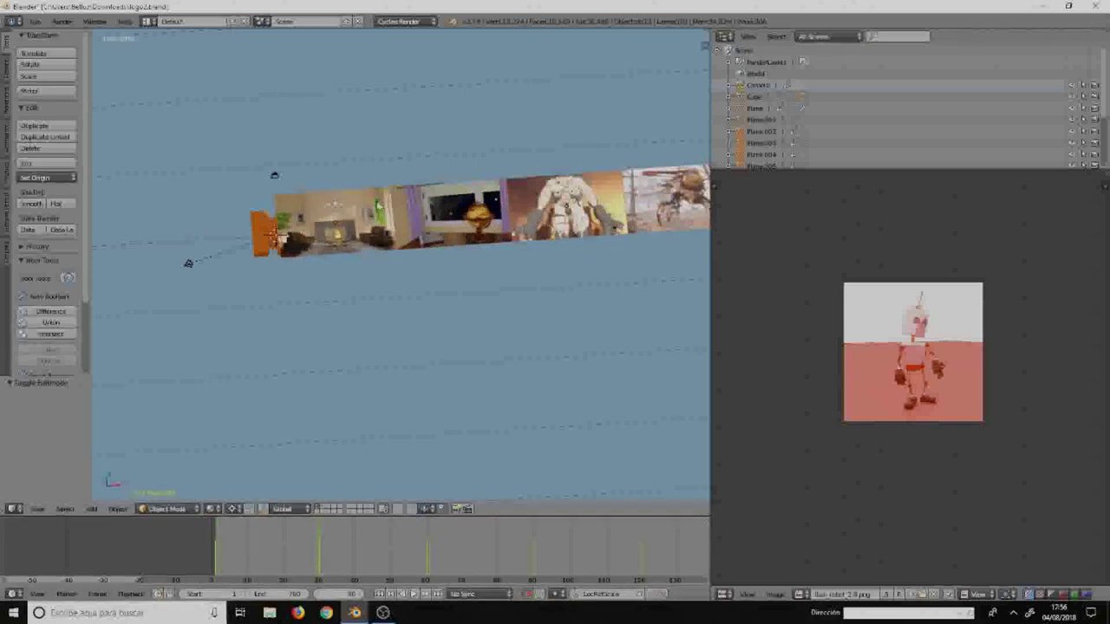
{"action": "scroll", "coordinate": [374, 210], "scroll_direction": "down", "scroll_amount": 2}
{"action": "scroll", "coordinate": [375, 211], "scroll_direction": "down", "scroll_amount": 4}
{"action": "scroll", "coordinate": [378, 210], "scroll_direction": "up", "scroll_amount": 3}
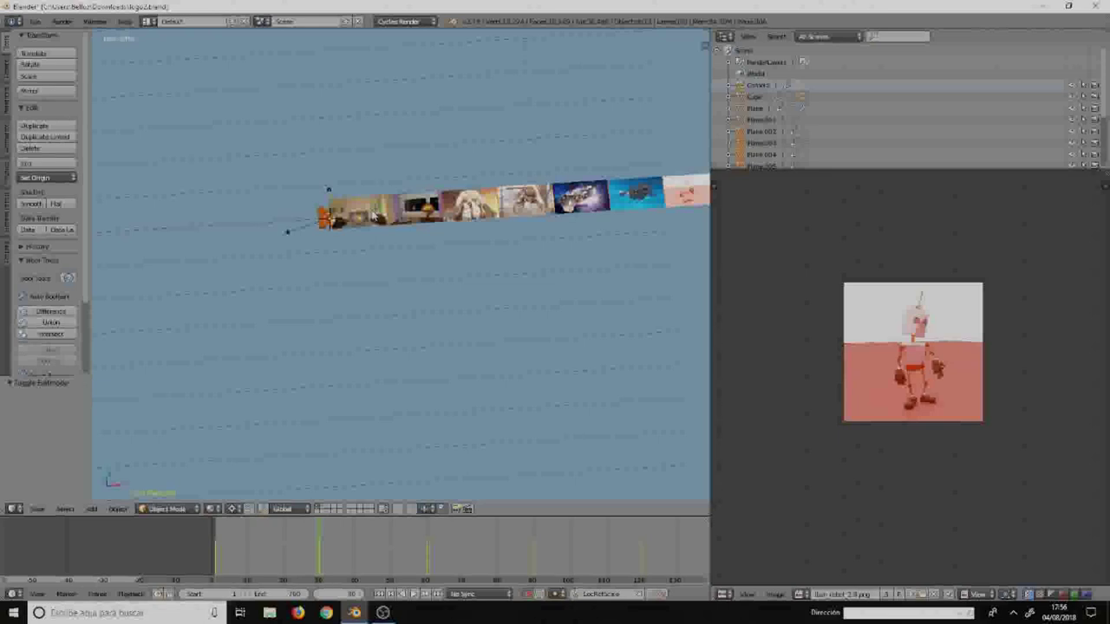
{"action": "scroll", "coordinate": [375, 217], "scroll_direction": "up", "scroll_amount": 2}
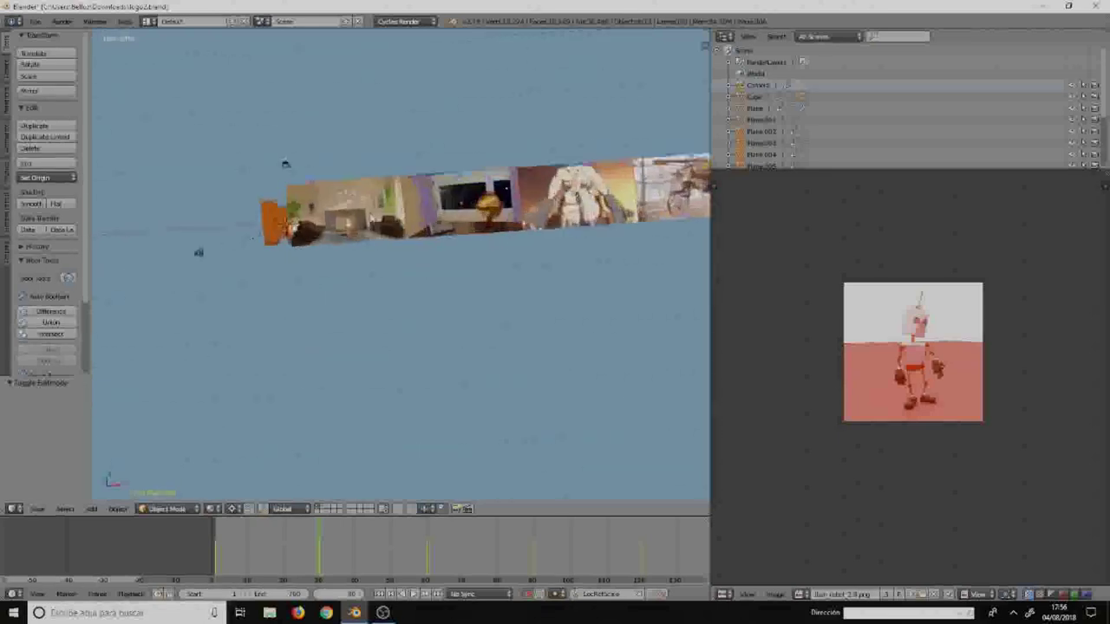
{"action": "scroll", "coordinate": [375, 216], "scroll_direction": "up", "scroll_amount": 2}
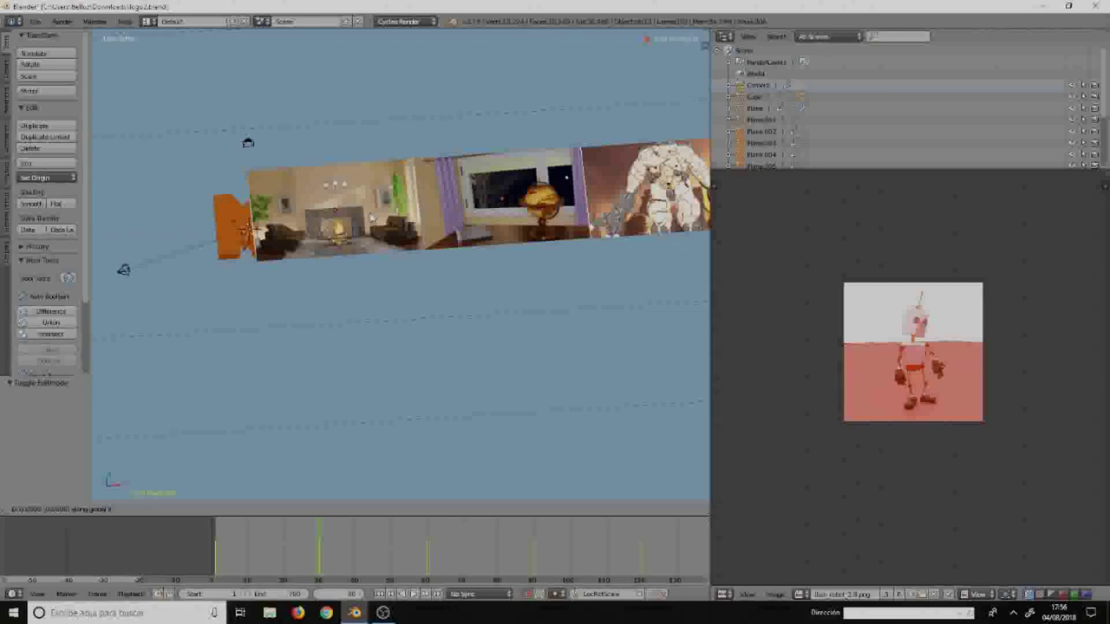
{"action": "type", "text": "-3"}
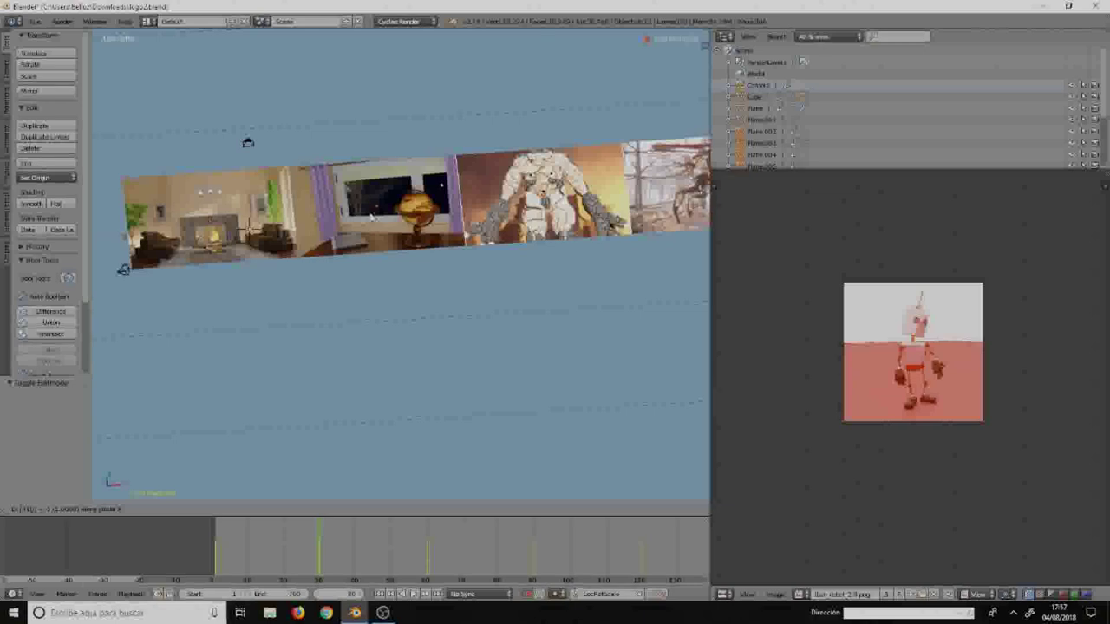
{"action": "key", "text": "Escape"}
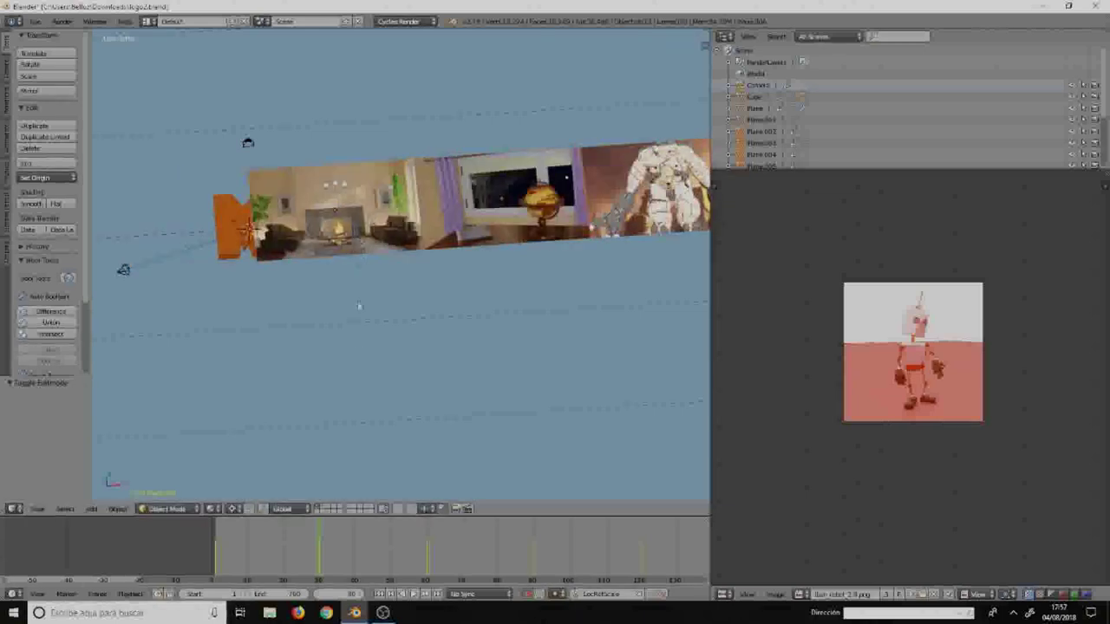
- Scrub through frames 60, 80, 120 and later to watch the strip slide past the logo
{"action": "left_click", "coordinate": [429, 545]}
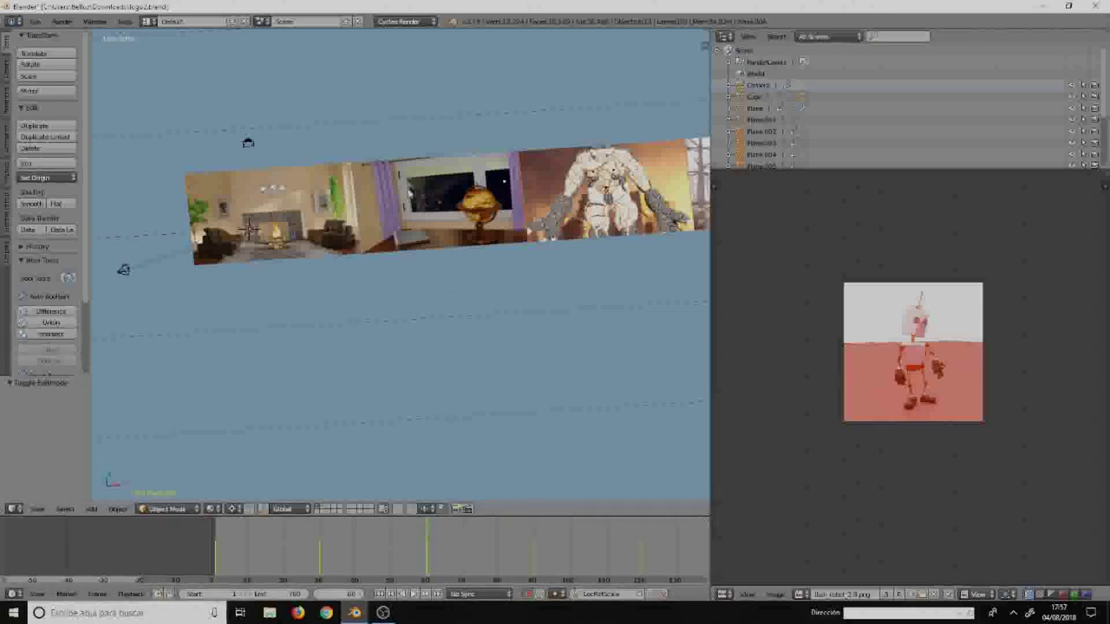
{"action": "left_click", "coordinate": [537, 558]}
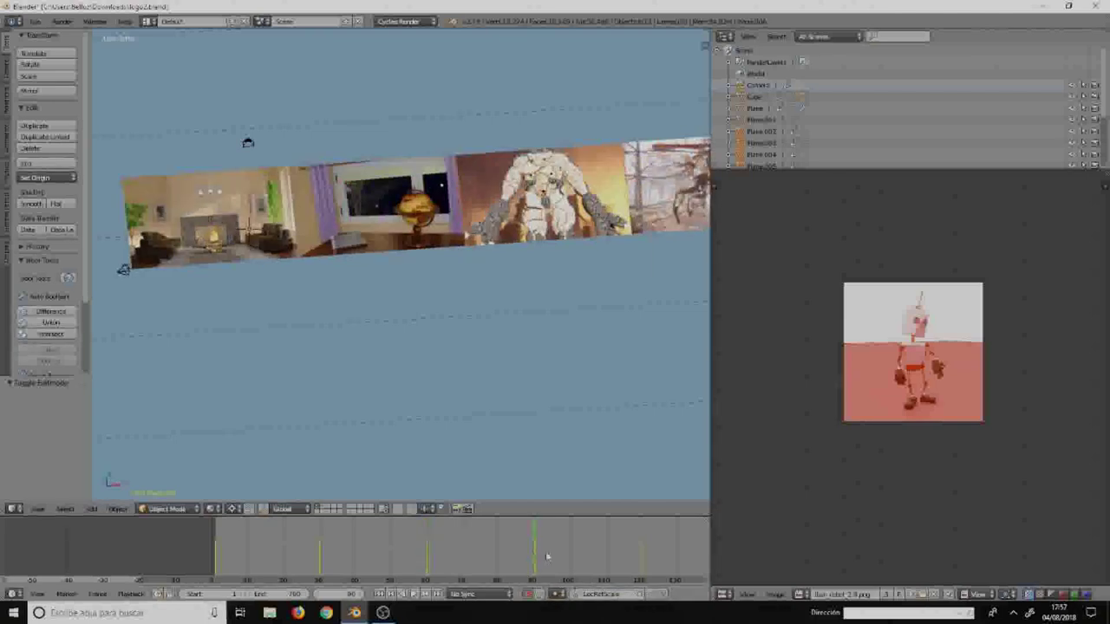
{"action": "left_click", "coordinate": [643, 552]}
{"action": "scroll", "coordinate": [600, 555], "scroll_direction": "down", "scroll_amount": 5}
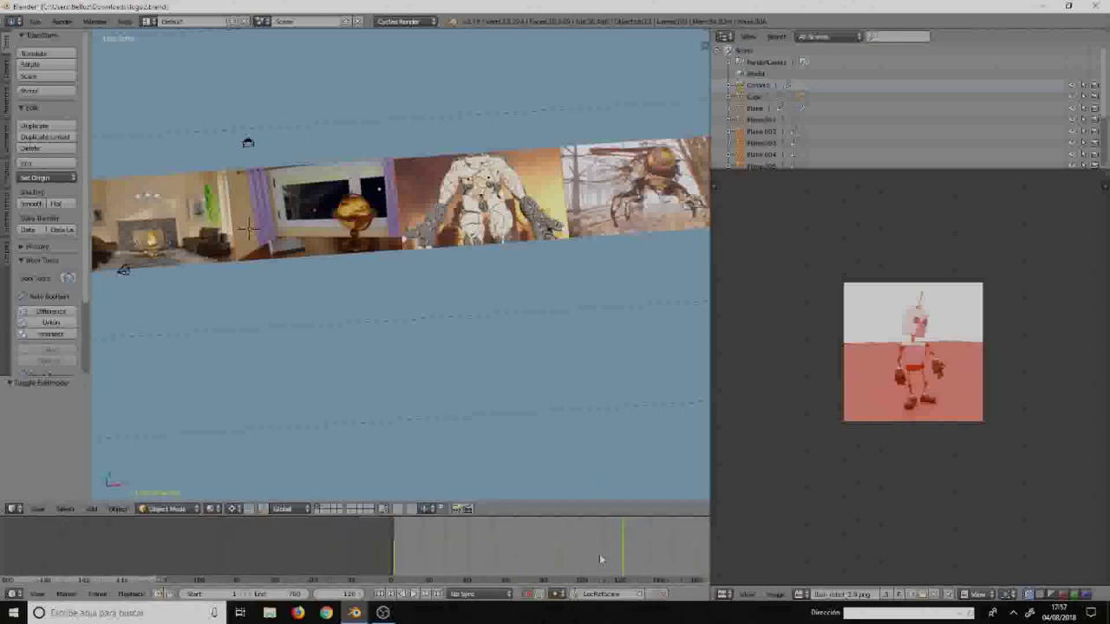
{"action": "scroll", "coordinate": [599, 554], "scroll_direction": "down", "scroll_amount": 2}
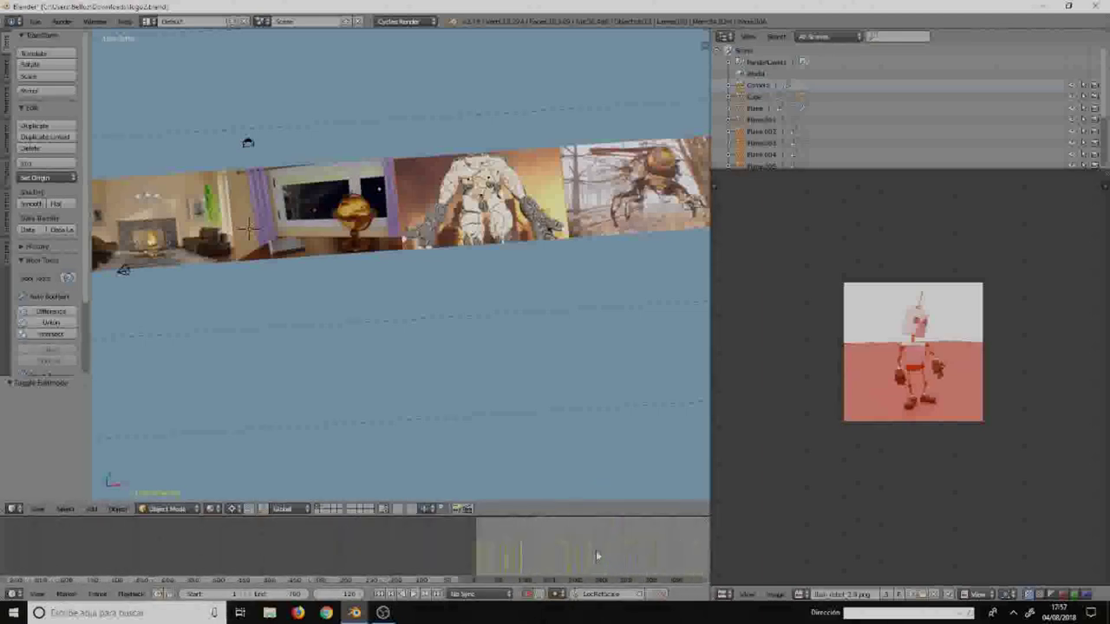
{"action": "scroll", "coordinate": [586, 556], "scroll_direction": "down", "scroll_amount": 3}
{"action": "scroll", "coordinate": [586, 556], "scroll_direction": "down", "scroll_amount": 5, "text": "ctrl"}
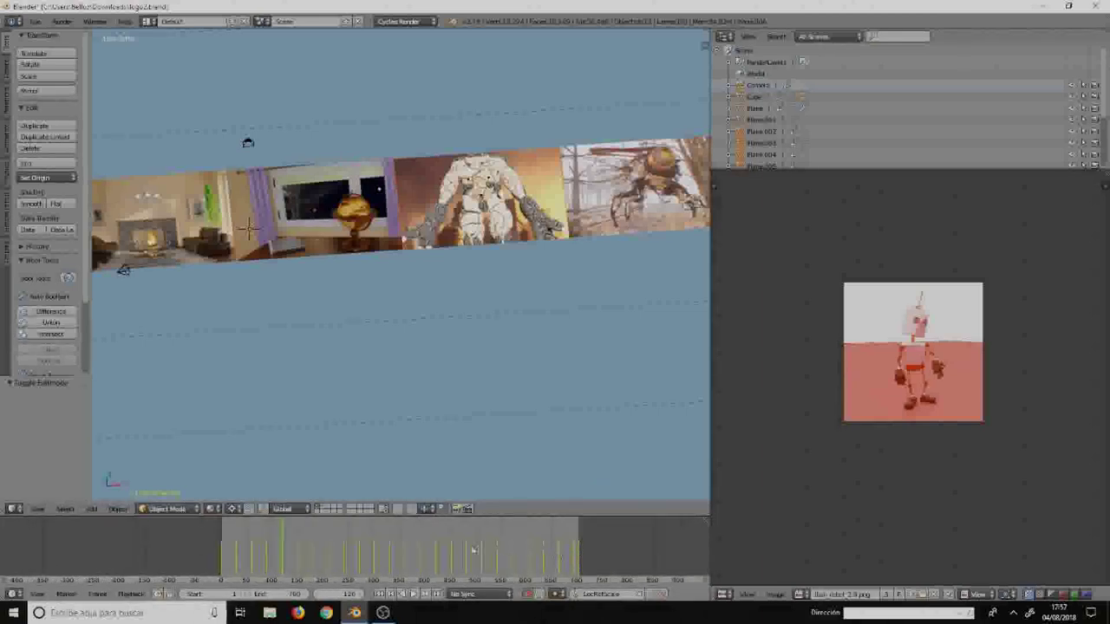
{"action": "left_click", "coordinate": [437, 554]}
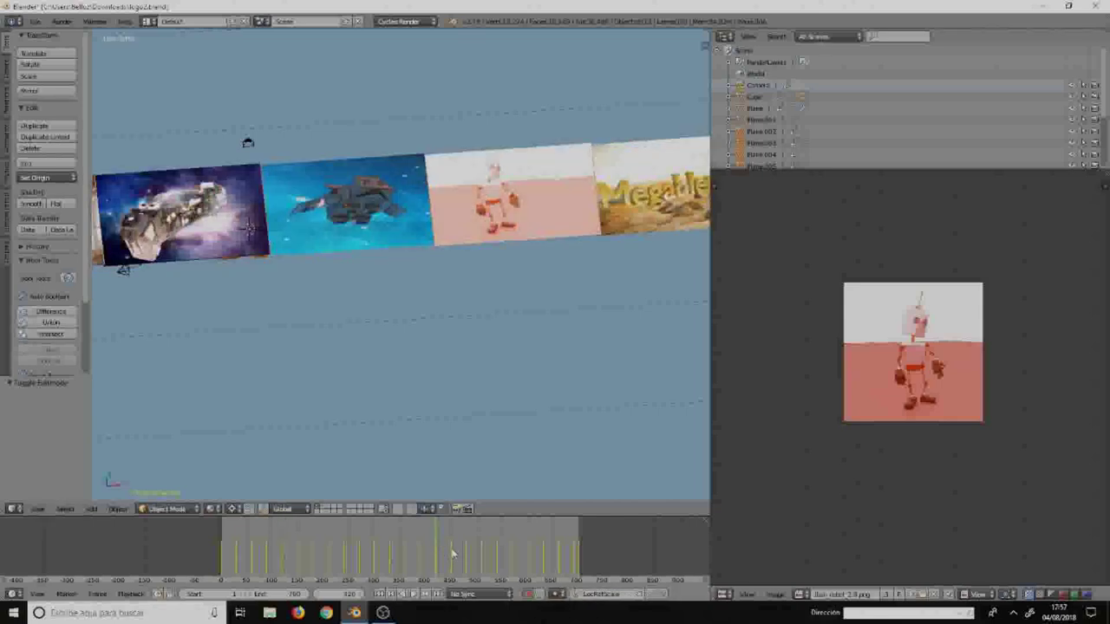
{"action": "left_click", "coordinate": [452, 553]}
- In wireframe, go to frame 630 and insert location, rotation and scale keyframes
{"action": "key", "text": "shift+z"}
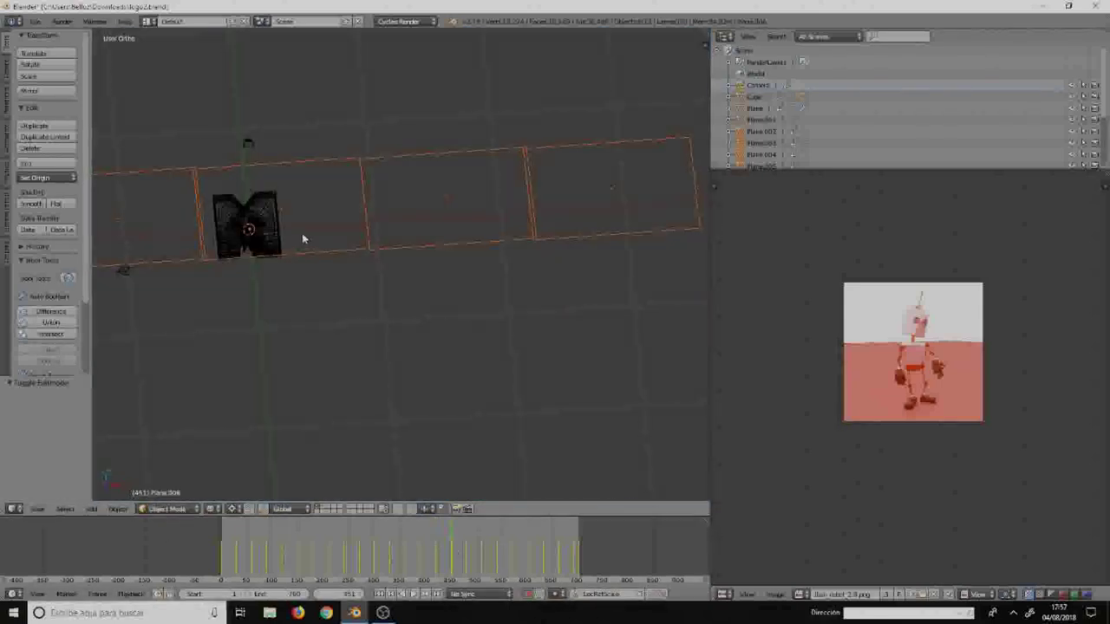
{"action": "left_click_drag", "start_coordinate": [466, 551], "coordinate": [529, 553]}
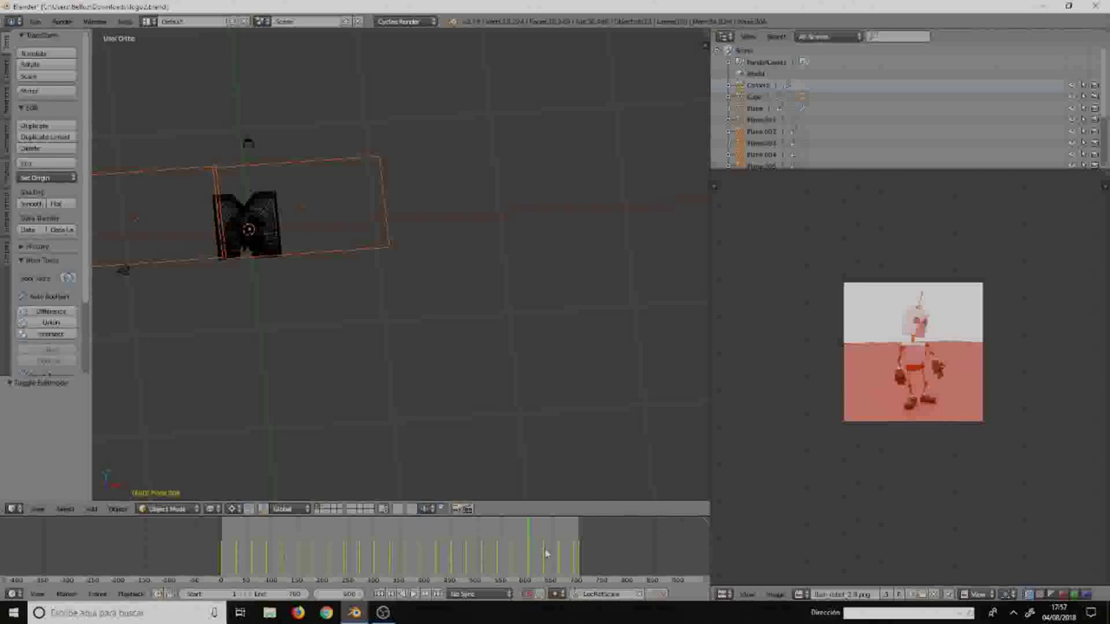
{"action": "scroll", "coordinate": [545, 553], "scroll_direction": "up", "scroll_amount": 3}
{"action": "scroll", "coordinate": [543, 550], "scroll_direction": "up", "scroll_amount": 3}
{"action": "scroll", "coordinate": [542, 549], "scroll_direction": "up", "scroll_amount": 2}
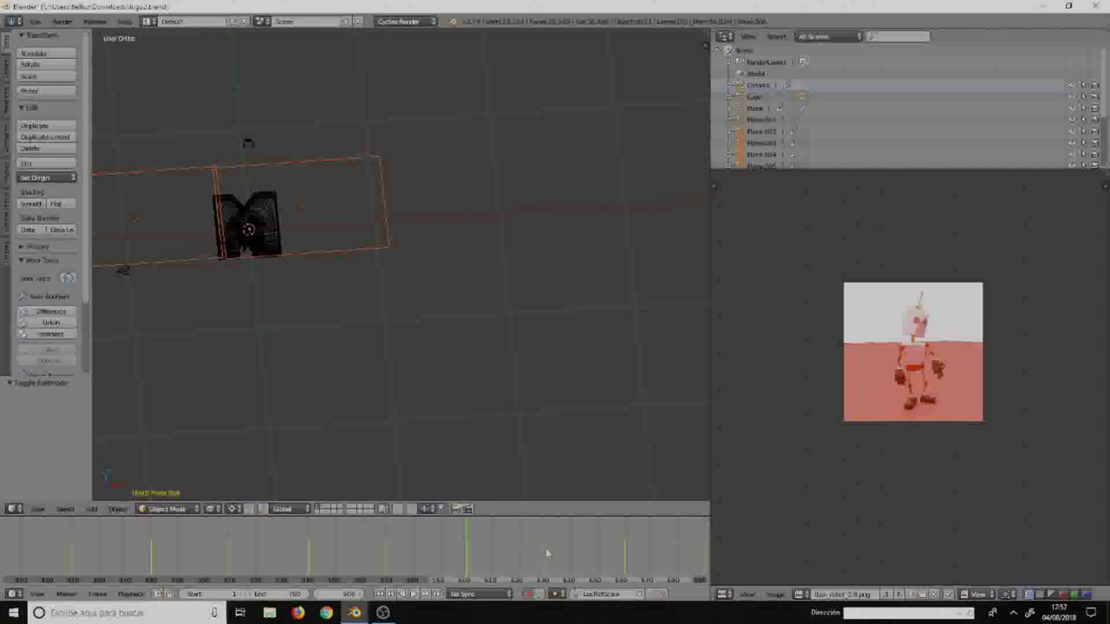
{"action": "left_click", "coordinate": [546, 552]}
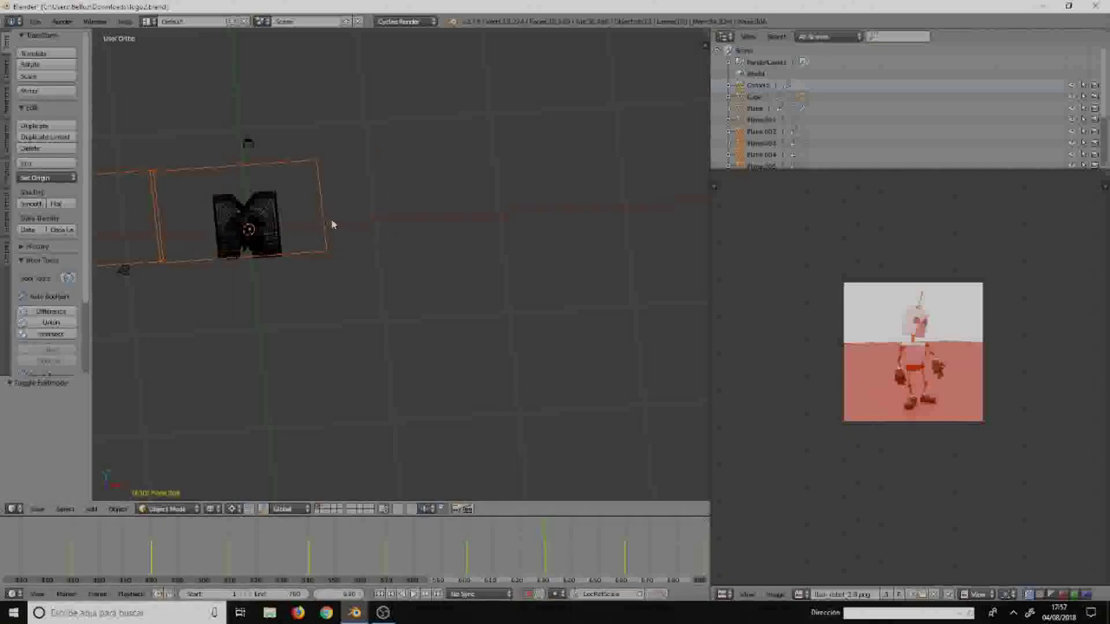
{"action": "key", "text": "i"}
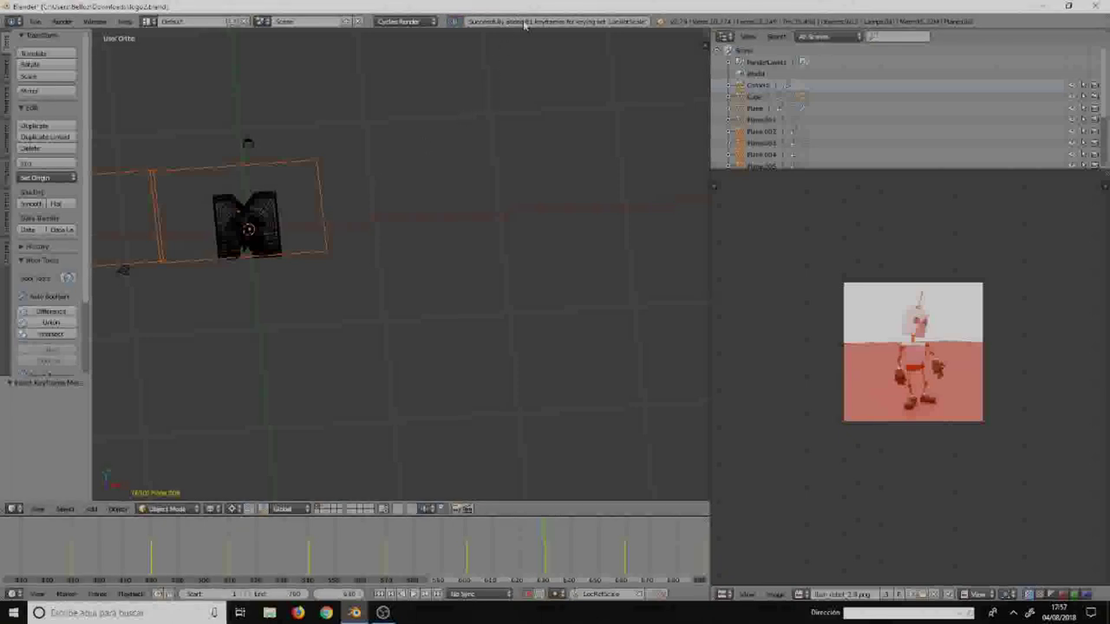
- Check frame 660 from an edge-on view, then rewind the animation to frame 0
{"action": "left_click", "coordinate": [627, 546]}
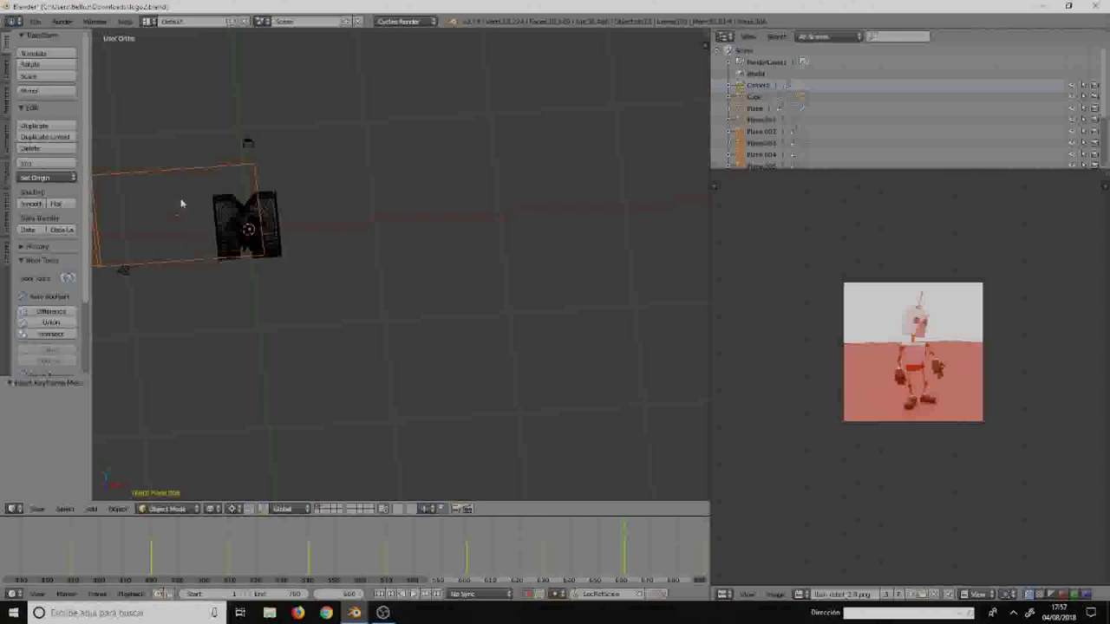
{"action": "mouse_move", "coordinate": [230, 209]}
{"action": "middle_mouse_down"}
{"action": "mouse_move", "coordinate": [178, 243]}
{"action": "mouse_move", "coordinate": [571, 253]}
{"action": "middle_mouse_up"}
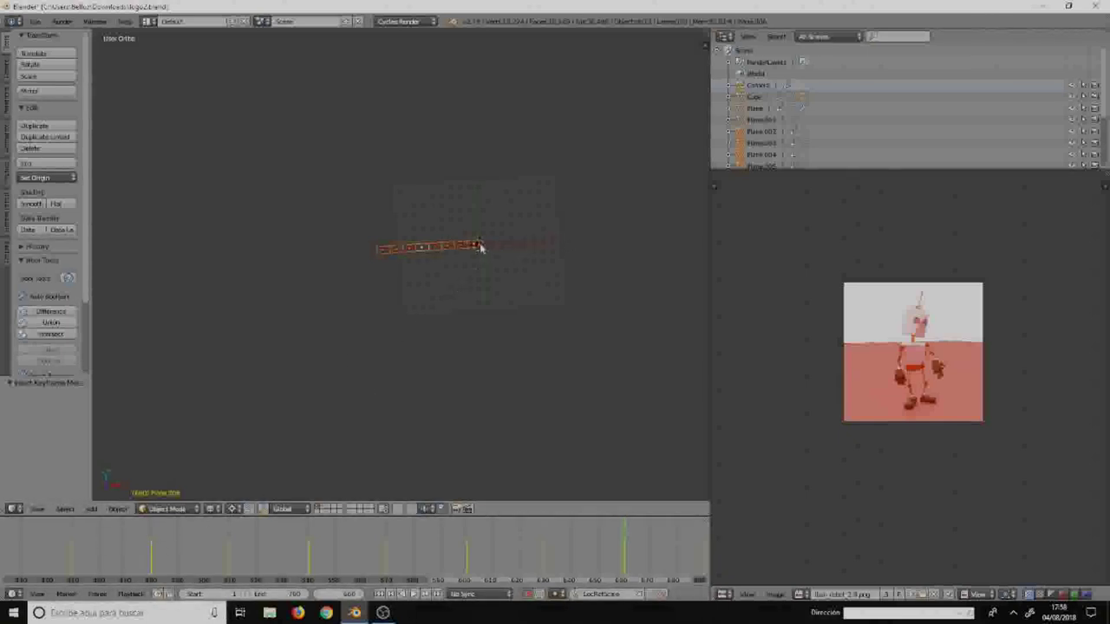
{"action": "scroll", "coordinate": [481, 255], "scroll_direction": "up", "scroll_amount": 6}
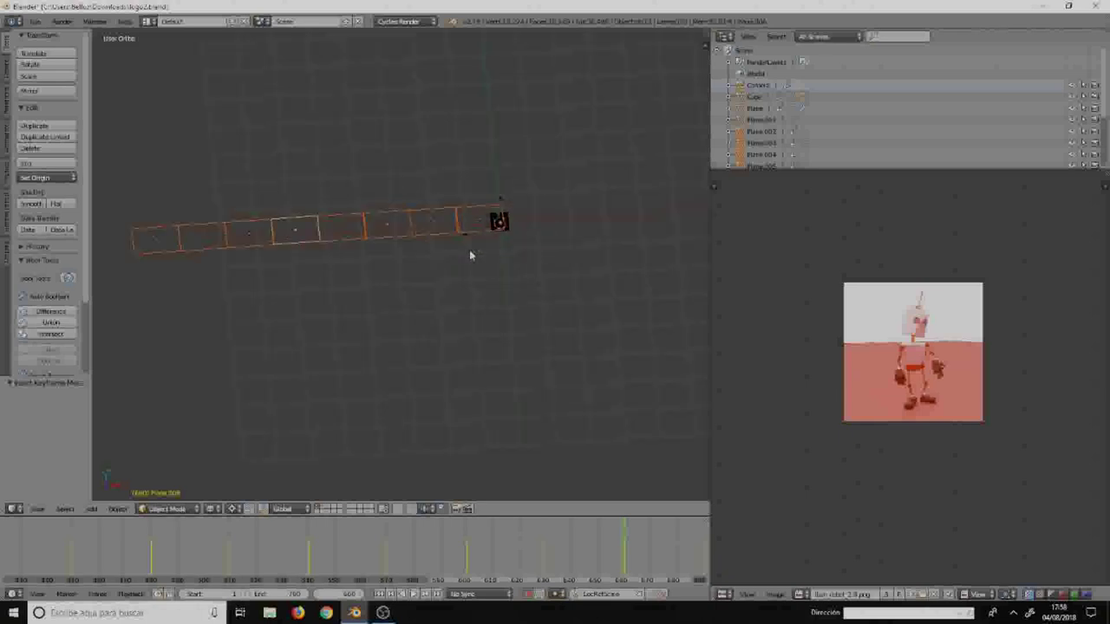
{"action": "scroll", "coordinate": [469, 249], "scroll_direction": "up", "scroll_amount": 2}
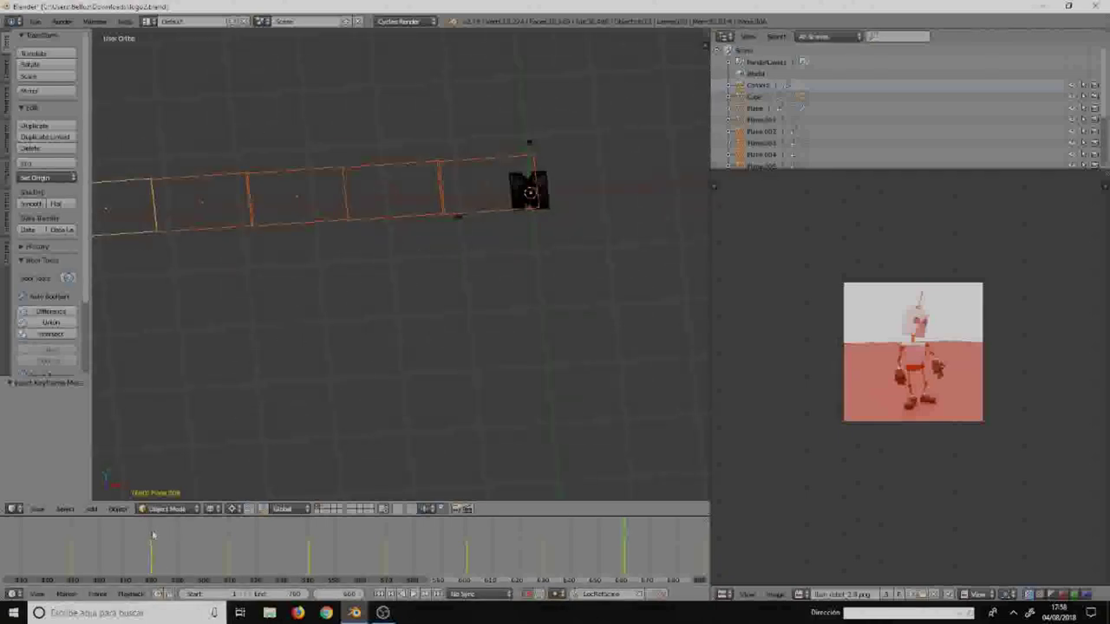
{"action": "scroll", "coordinate": [360, 549], "scroll_direction": "down", "scroll_amount": 3}
{"action": "scroll", "coordinate": [360, 549], "scroll_direction": "down", "scroll_amount": 3}
{"action": "scroll", "coordinate": [151, 565], "scroll_direction": "up", "scroll_amount": 8, "text": "ctrl"}
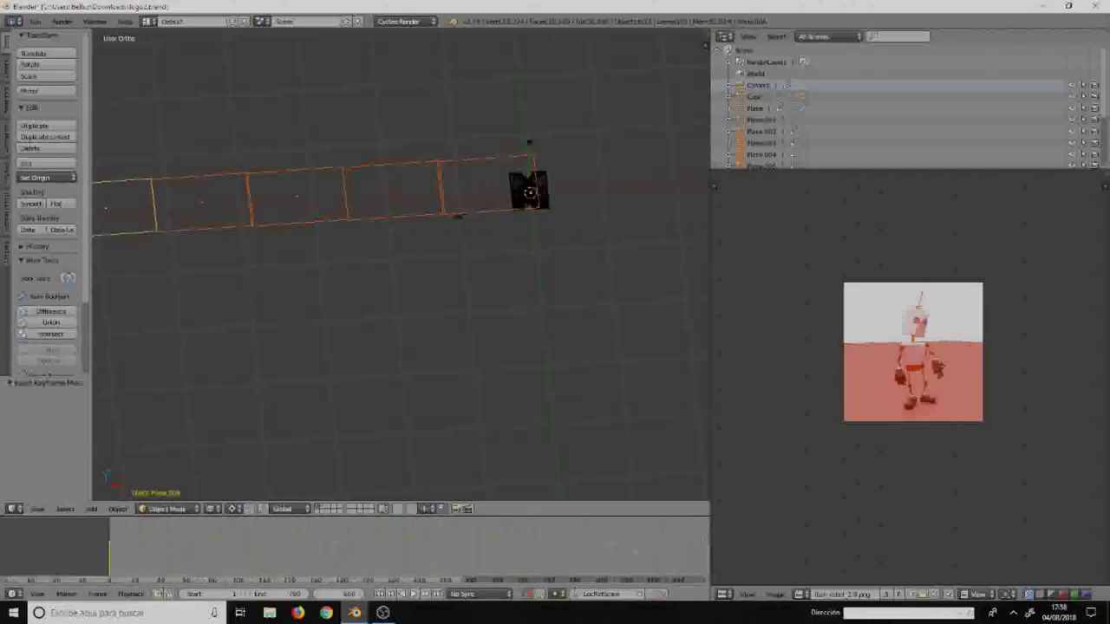
{"action": "scroll", "coordinate": [151, 564], "scroll_direction": "up", "scroll_amount": 2, "text": "ctrl"}
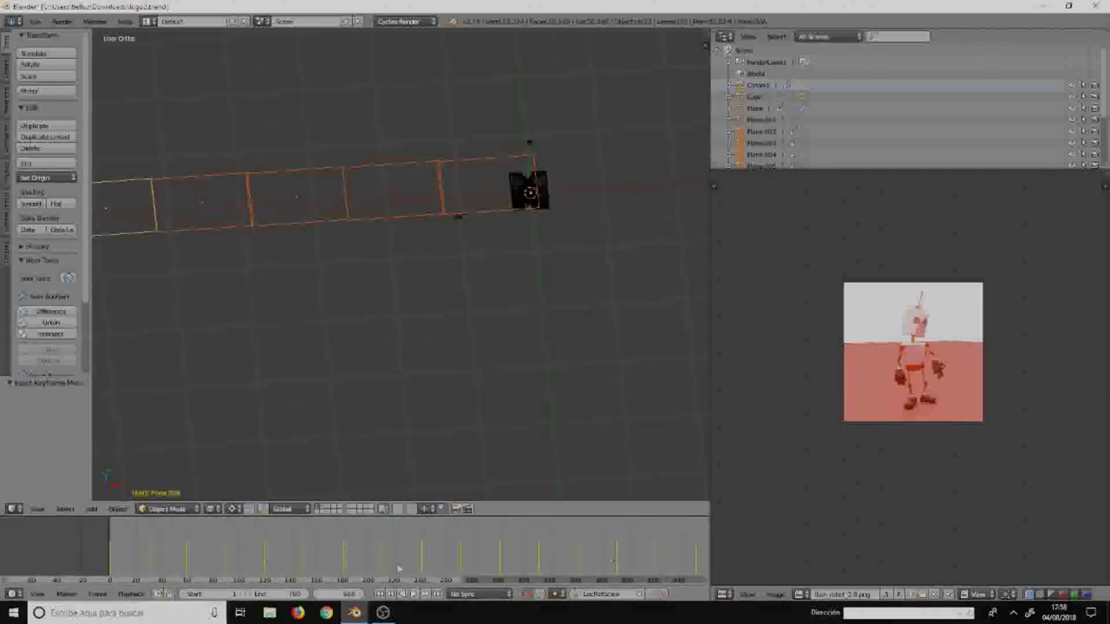
{"action": "left_click", "coordinate": [111, 550]}
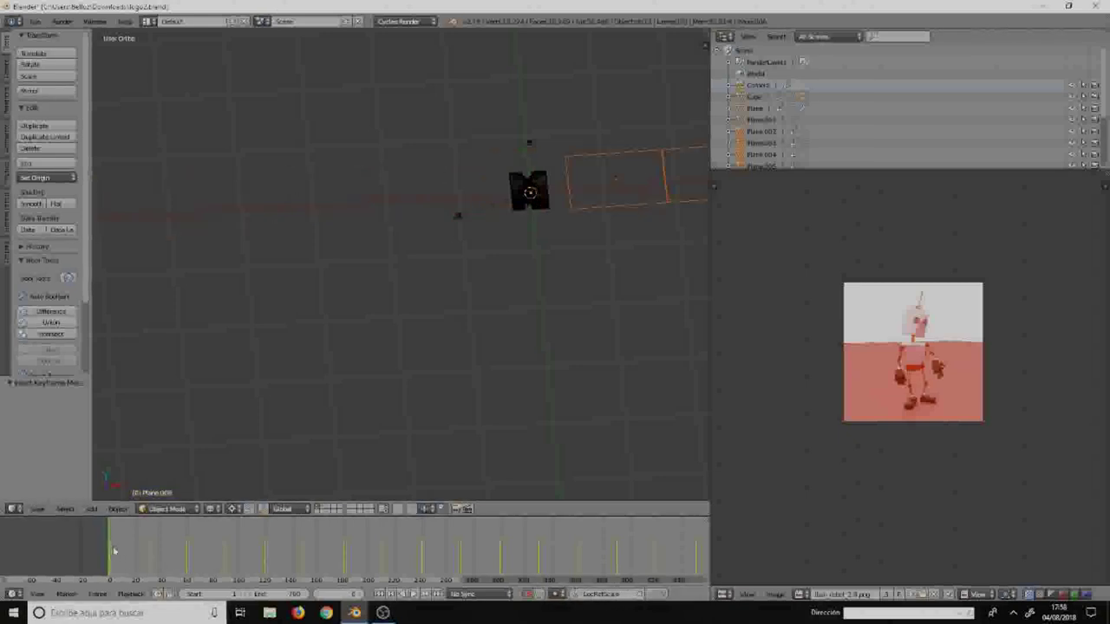
- Select the M logo and play the animation, orbiting to watch, then stop playback
{"action": "right_click", "coordinate": [545, 198]}
{"action": "key", "text": "alt+a"}
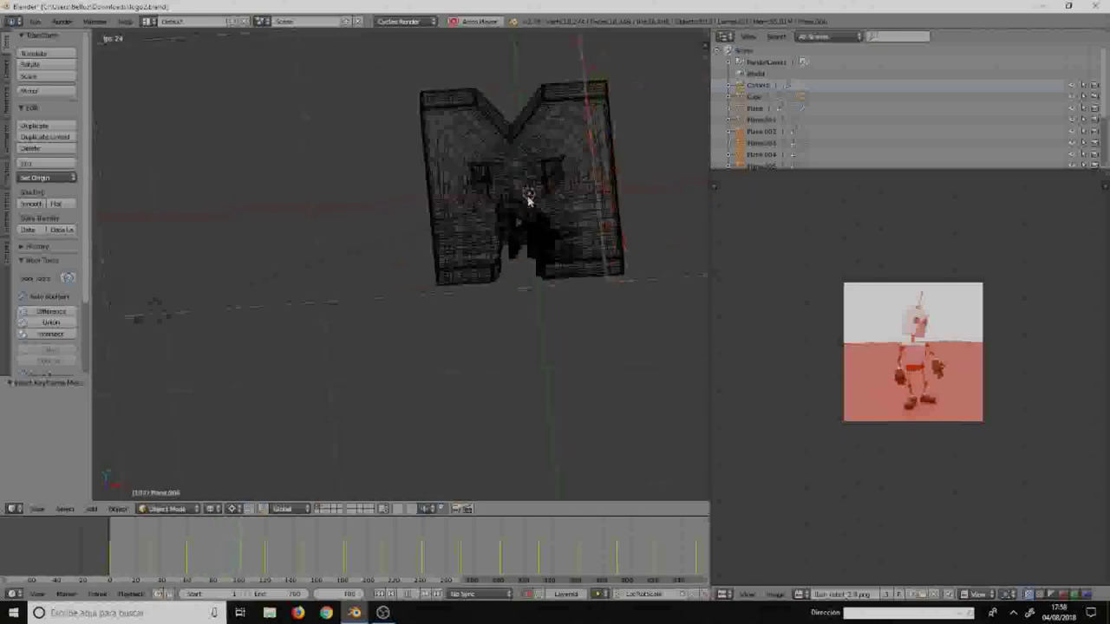
{"action": "middle_click_drag", "start_coordinate": [508, 248], "coordinate": [295, 334]}
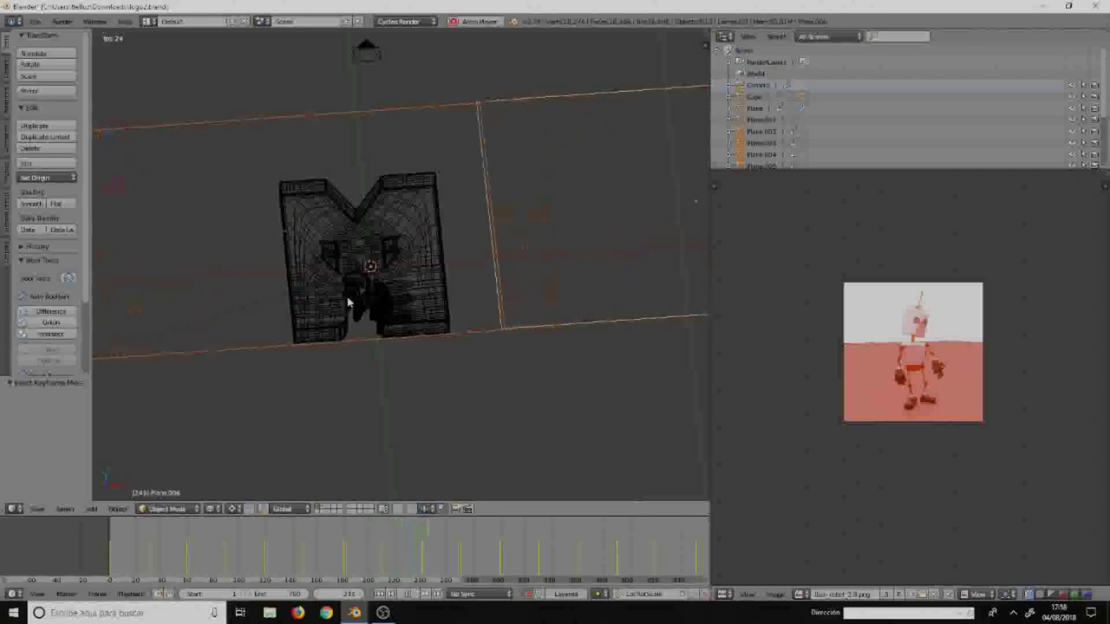
{"action": "middle_click_drag", "start_coordinate": [315, 393], "coordinate": [317, 322]}
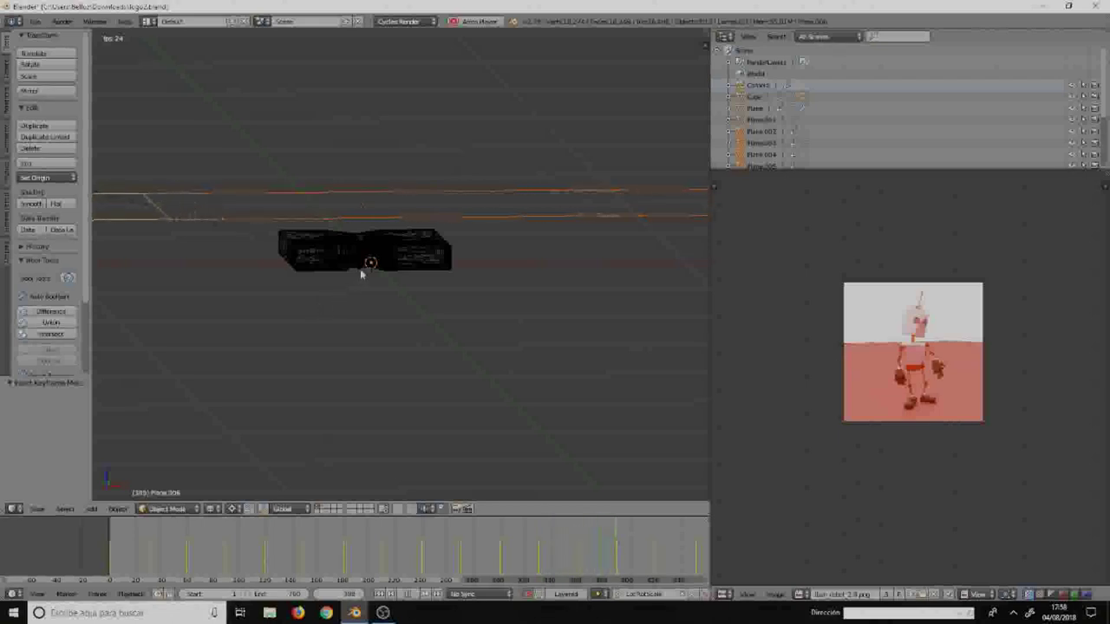
{"action": "key", "text": "Escape"}
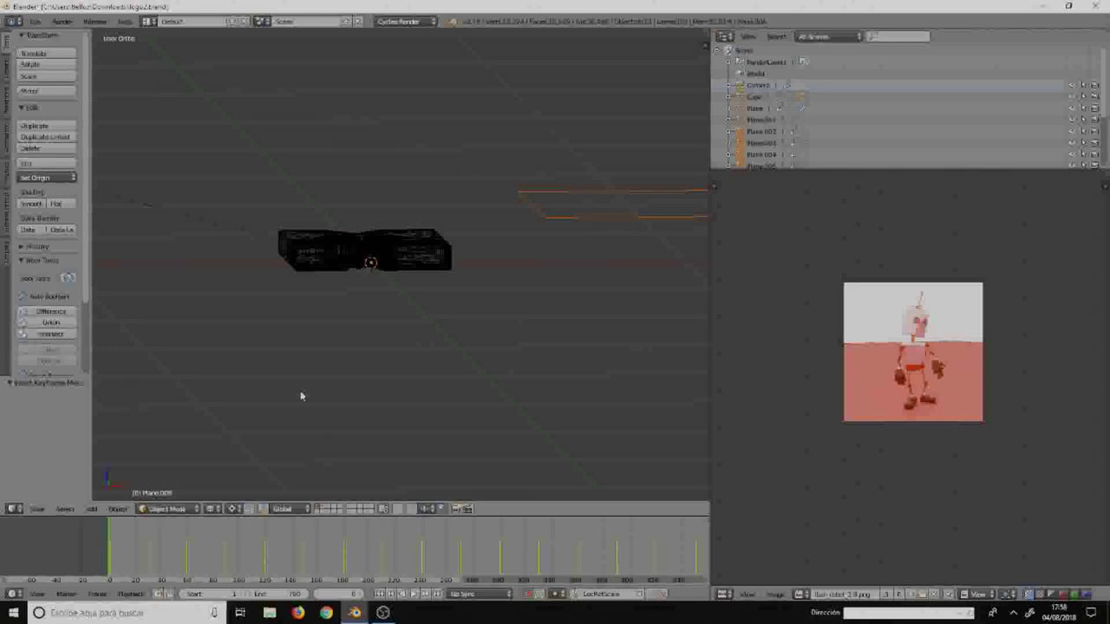
- Check the shot through the camera view, then select only the smaller image plane
{"action": "key", "text": "z"}
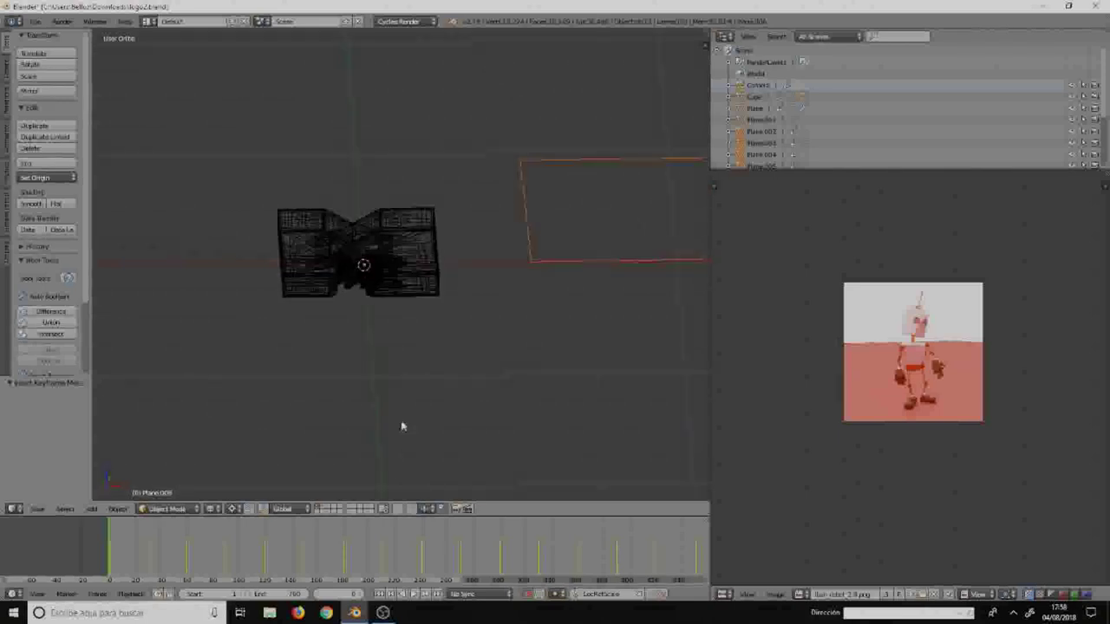
{"action": "key", "text": "shift+z"}
{"action": "middle_click_drag", "start_coordinate": [412, 325], "coordinate": [365, 468]}
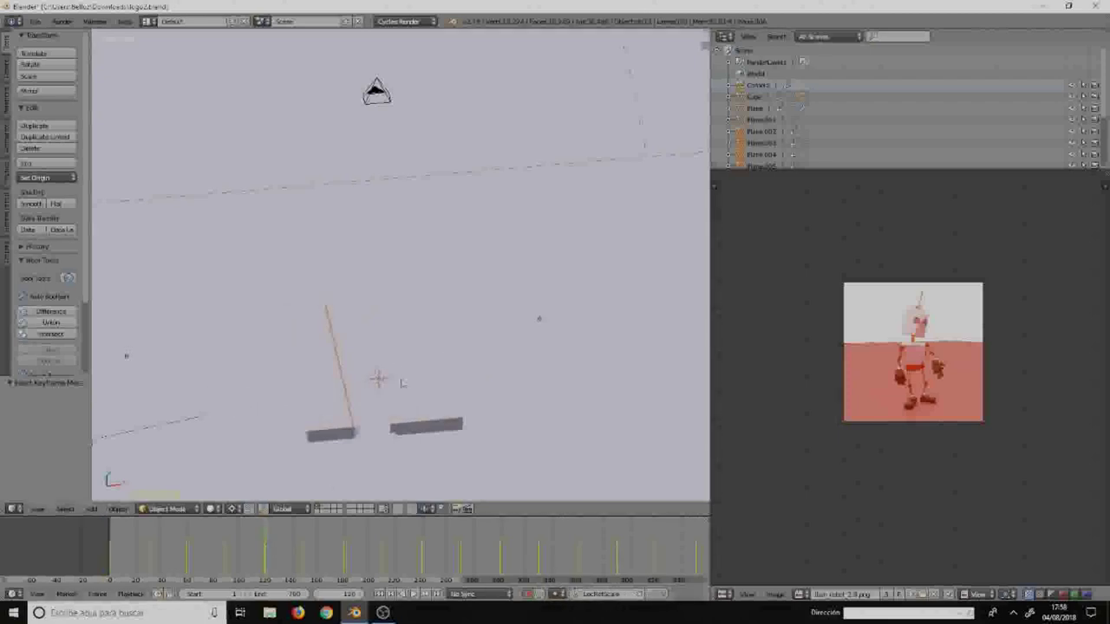
{"action": "mouse_move", "coordinate": [399, 450]}
{"action": "middle_mouse_down"}
{"action": "mouse_move", "coordinate": [428, 409]}
{"action": "mouse_move", "coordinate": [431, 357]}
{"action": "middle_mouse_up"}
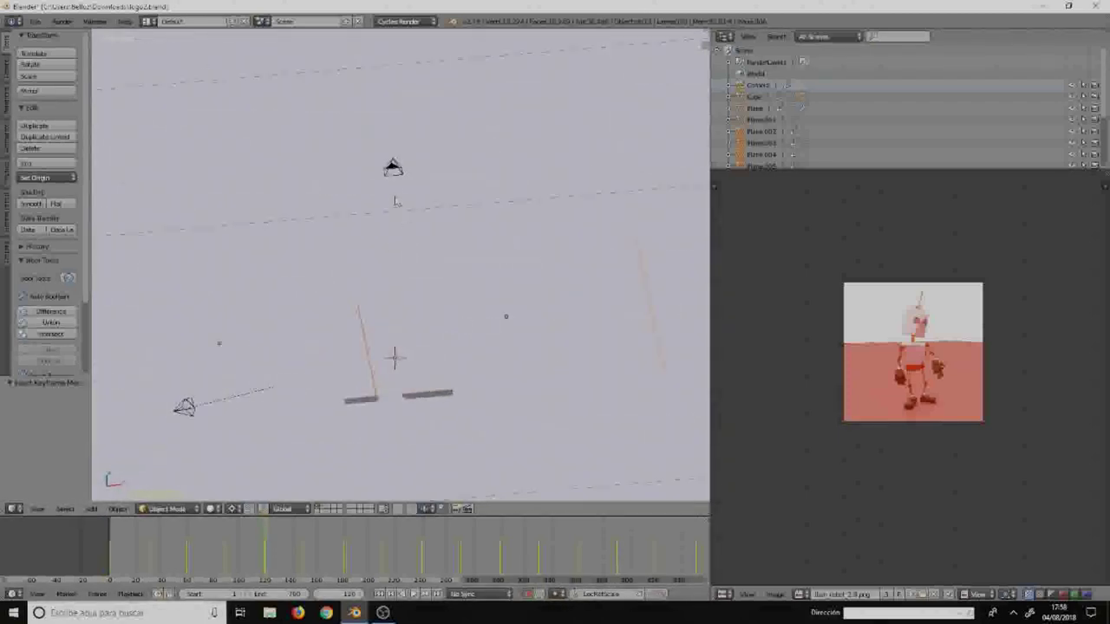
{"action": "key", "text": "KP_0"}
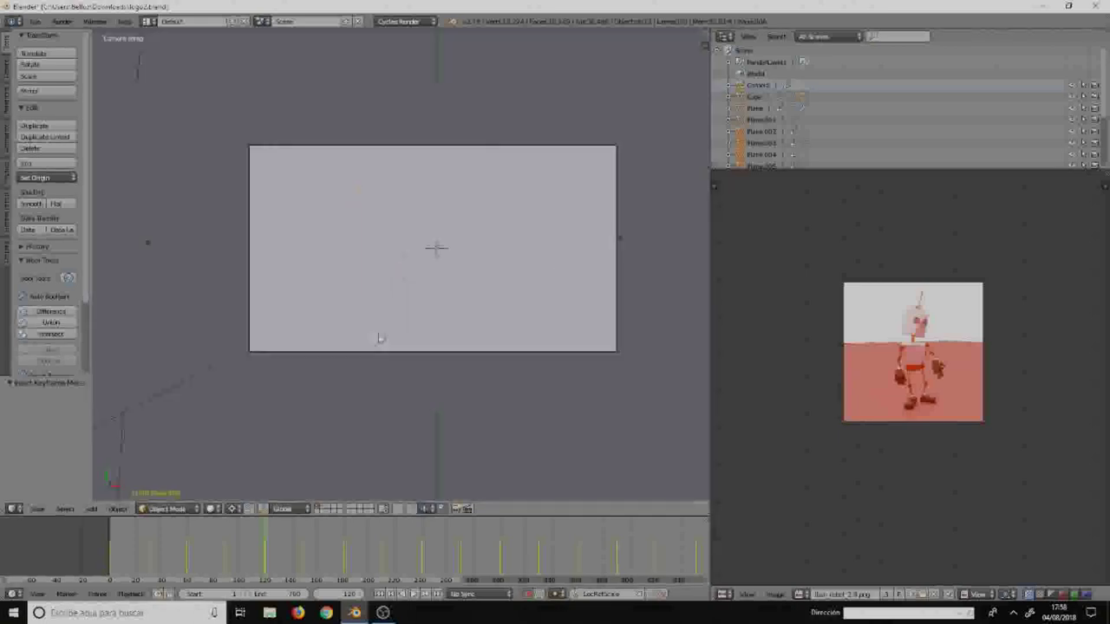
{"action": "key", "text": "z"}
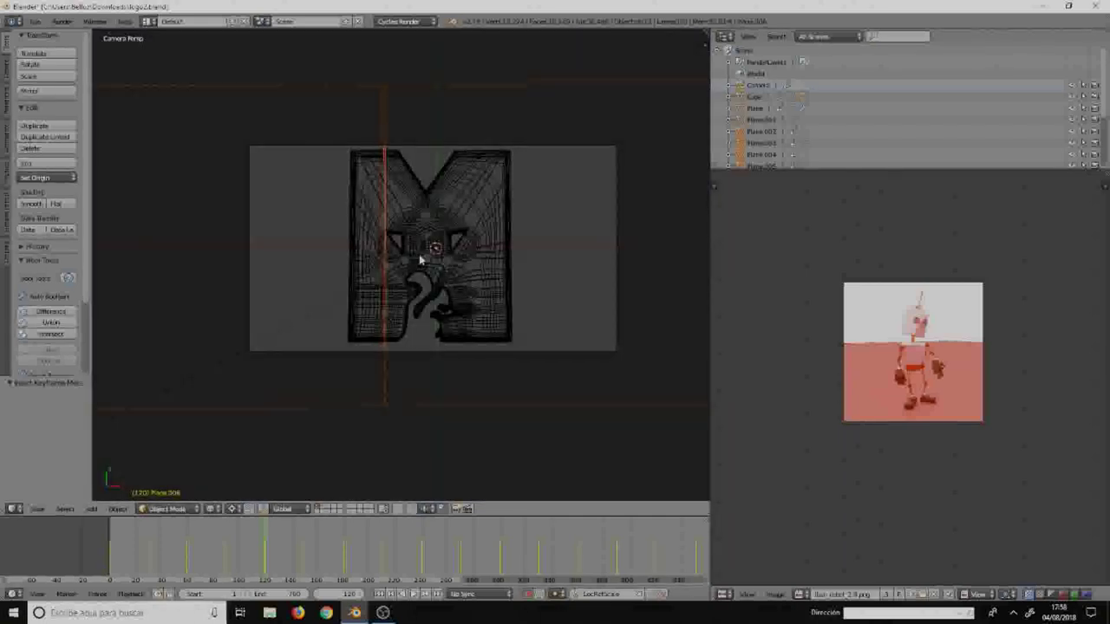
{"action": "key", "text": "z"}
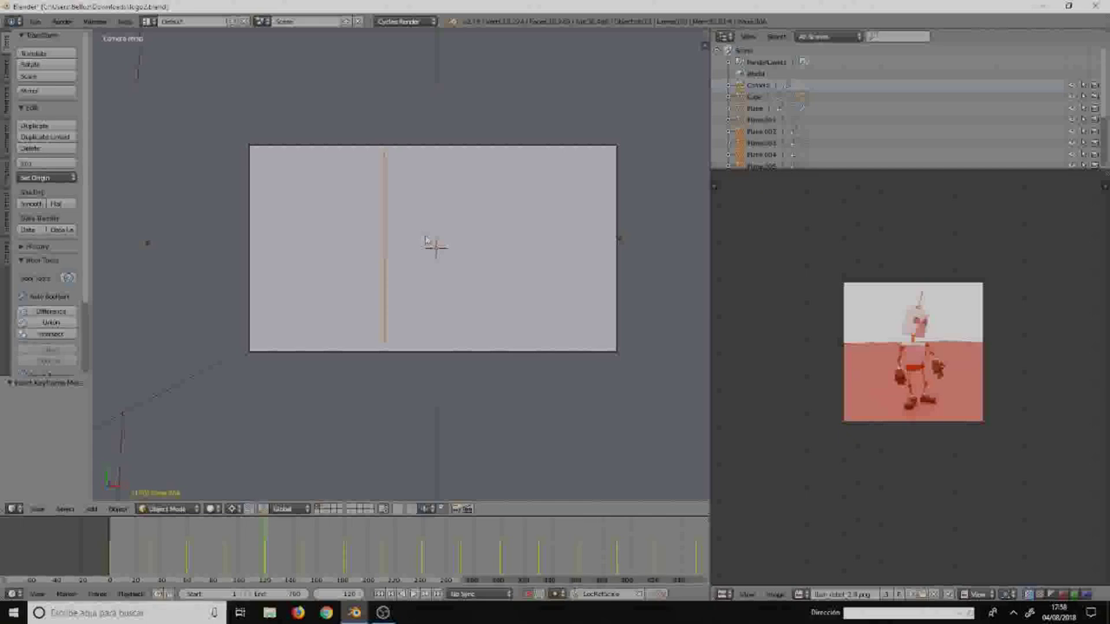
{"action": "middle_click_drag", "start_coordinate": [434, 245], "coordinate": [394, 321]}
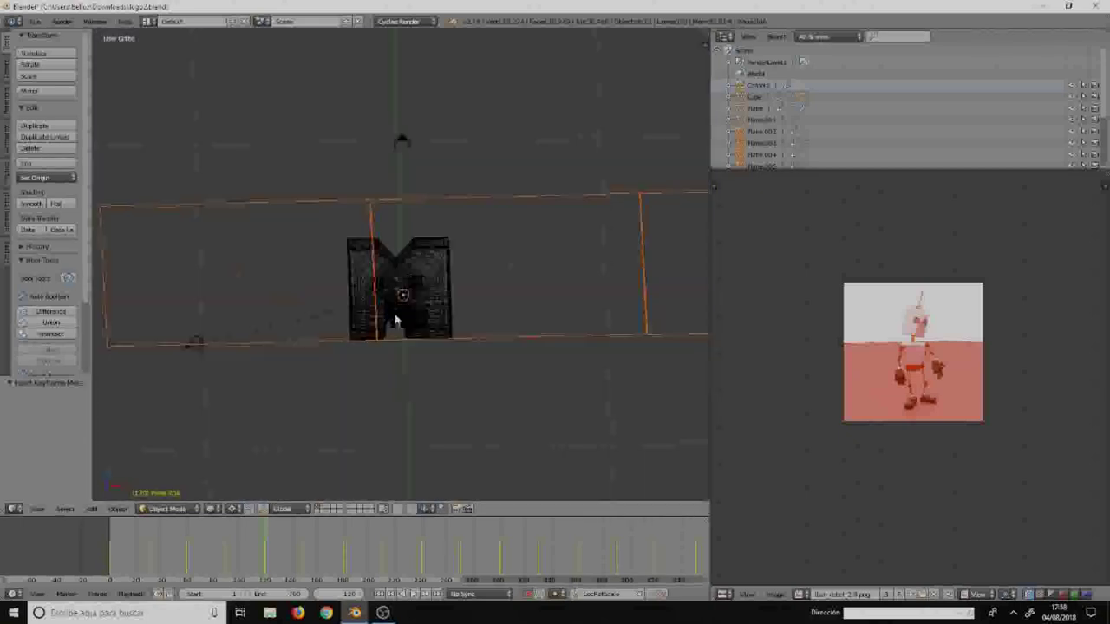
{"action": "right_click", "coordinate": [461, 206]}
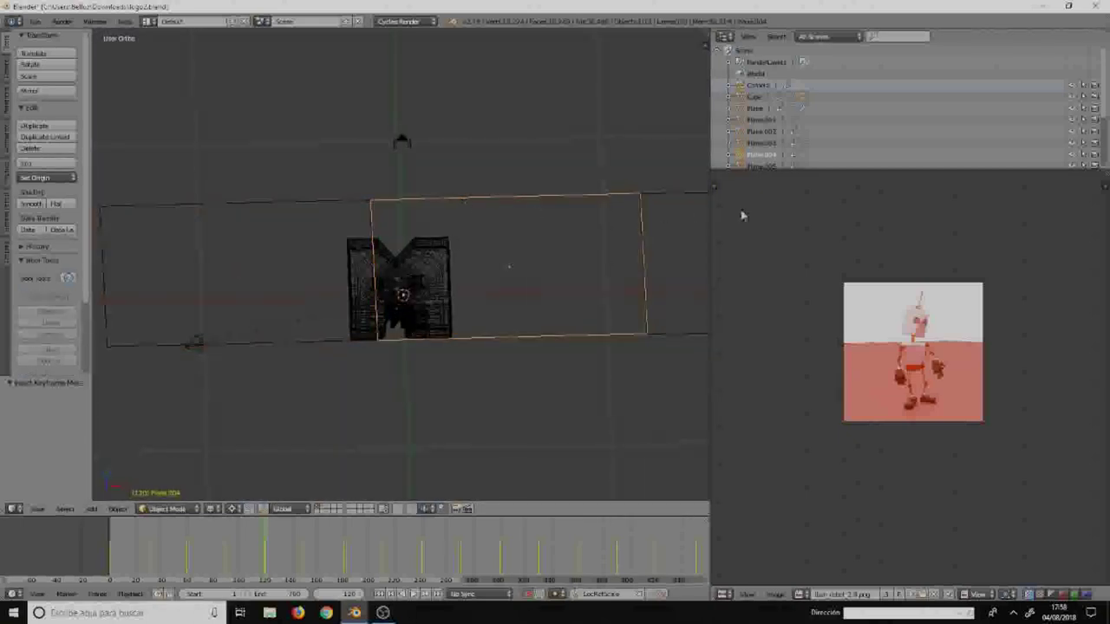
- Turn the image editor into Properties on the Object tab, then view through the camera
{"action": "left_click", "coordinate": [725, 595]}
{"action": "left_click", "coordinate": [753, 422]}
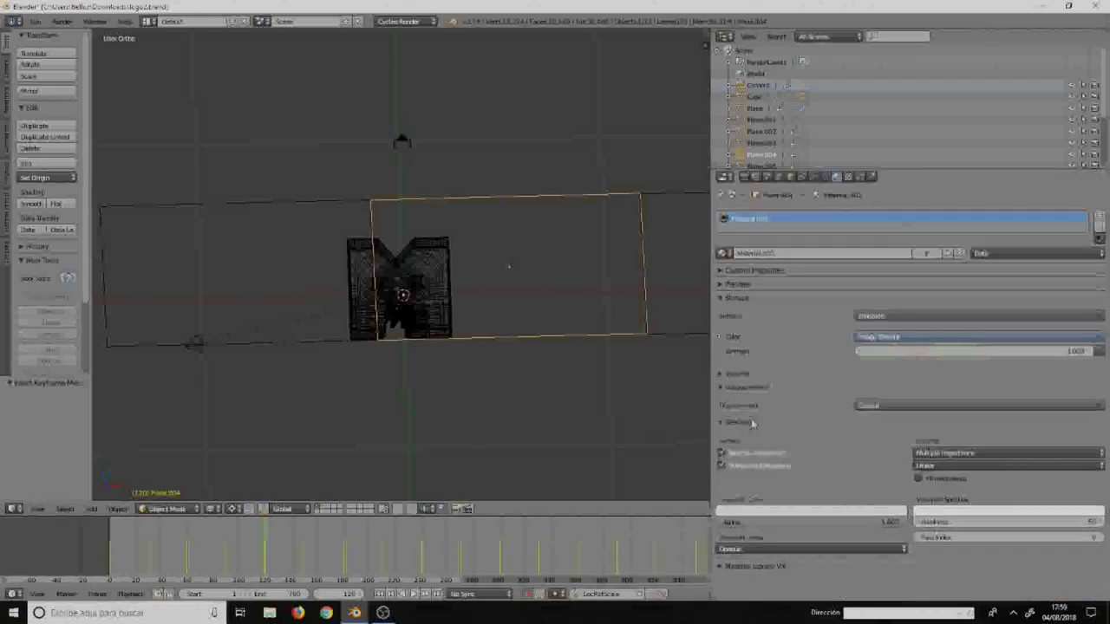
{"action": "left_click", "coordinate": [790, 177]}
{"action": "scroll", "coordinate": [778, 371], "scroll_direction": "down", "scroll_amount": 5}
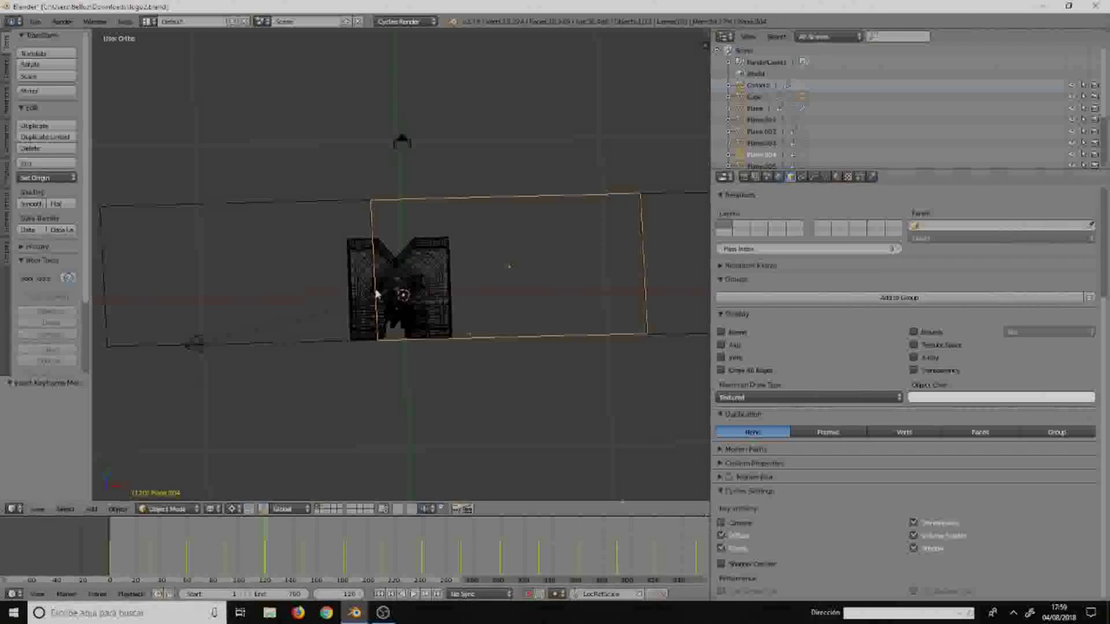
{"action": "key", "text": "KP_0"}
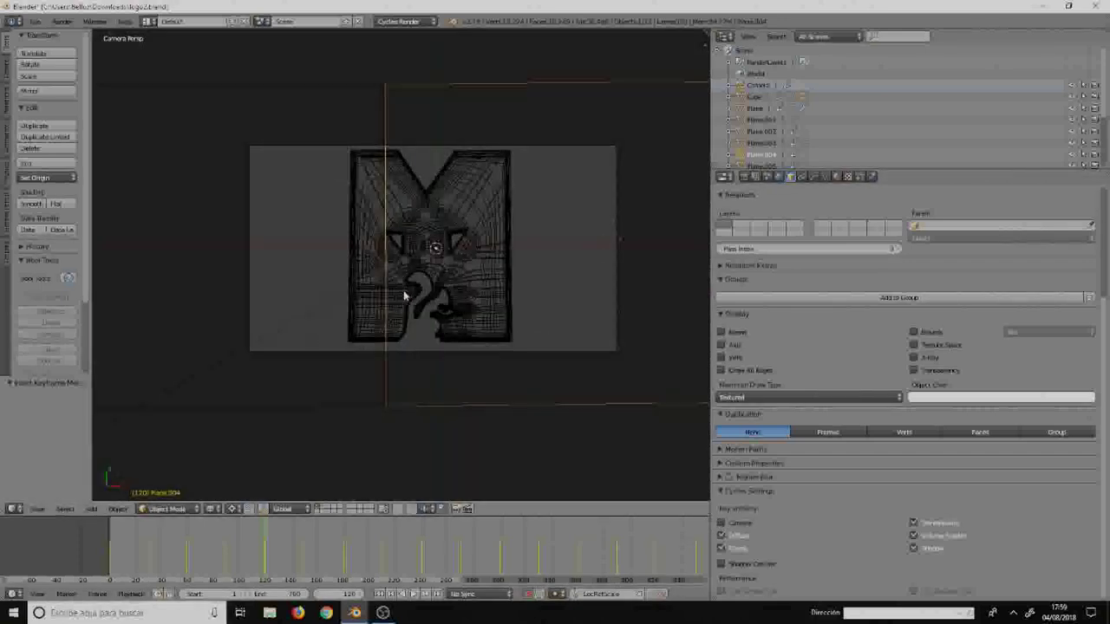
{"action": "key", "text": "shift+z"}
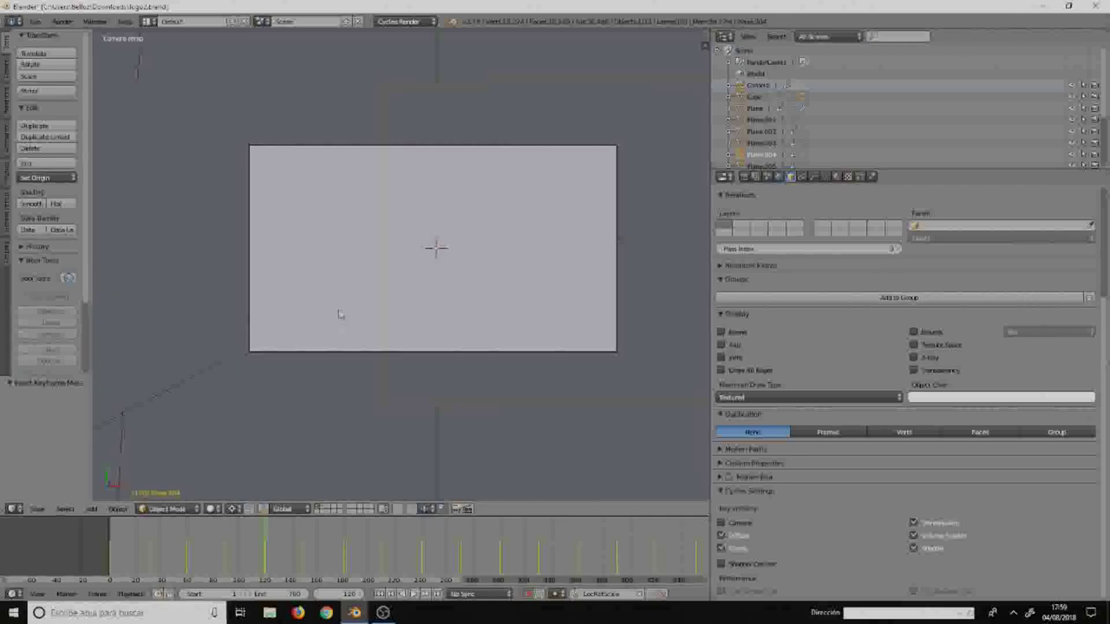
- Switch to Rendered shading and turn off Camera ray visibility for the room-photo plane
{"action": "left_click", "coordinate": [211, 509]}
{"action": "left_click", "coordinate": [247, 434]}
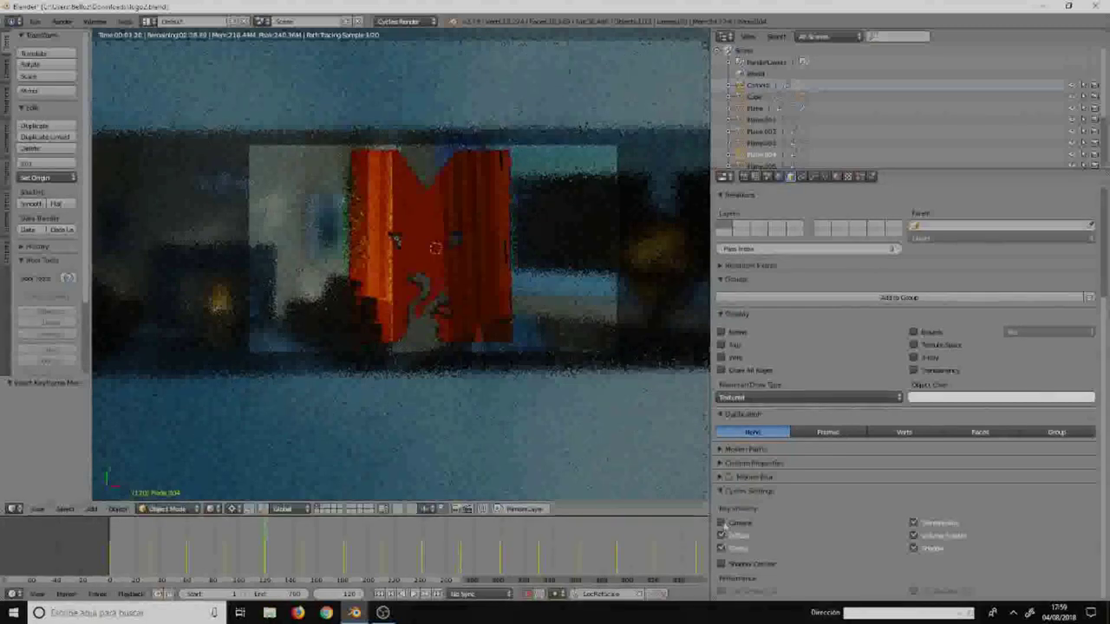
{"action": "left_click", "coordinate": [722, 523]}
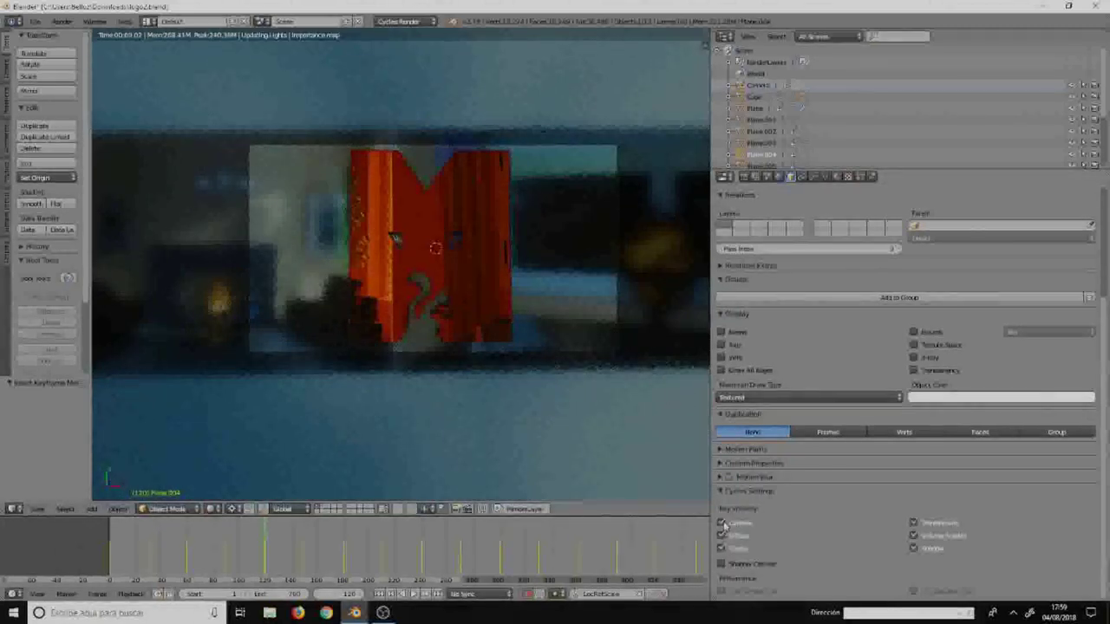
{"action": "left_click", "coordinate": [722, 524]}
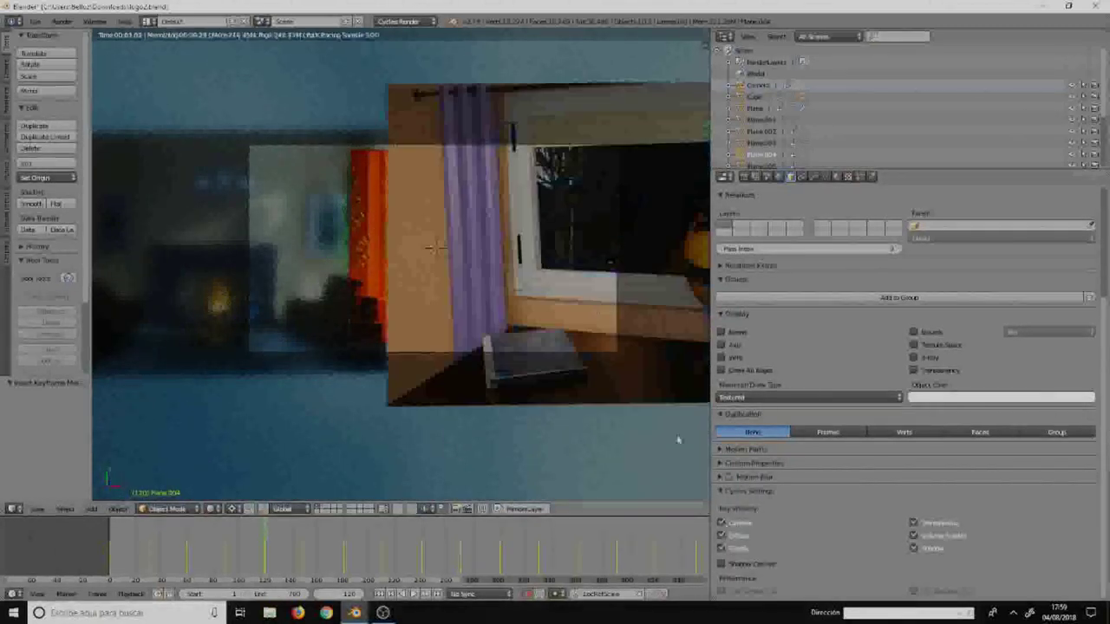
{"action": "left_click", "coordinate": [722, 524]}
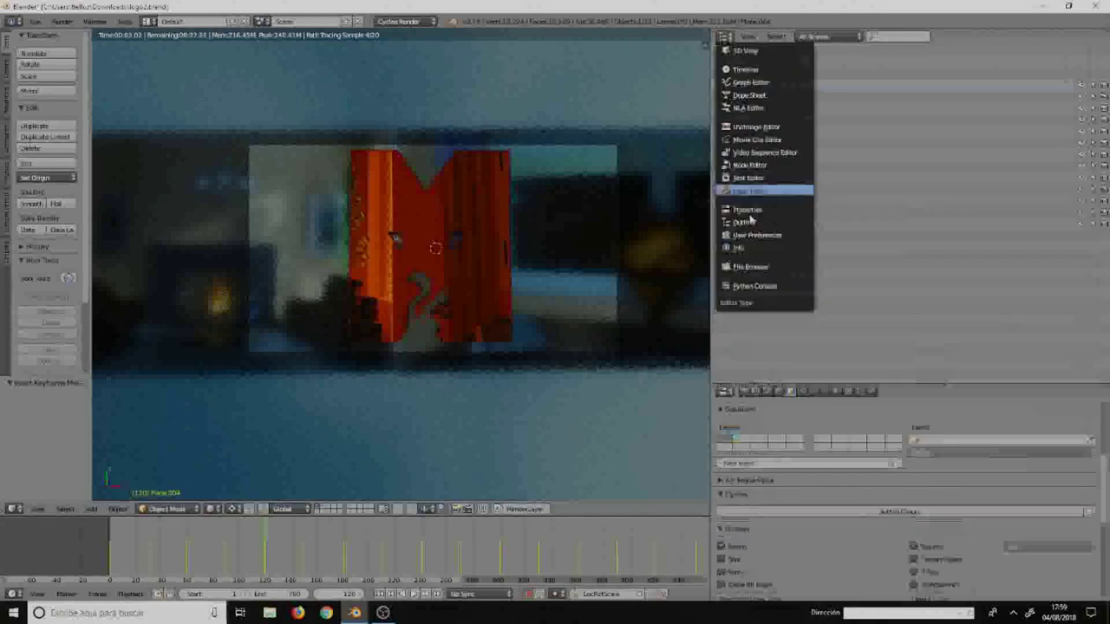
- Show Material.002's Mapping and Image Texture nodes in a widened Node Editor, then switch to top view
{"action": "left_click_drag", "start_coordinate": [902, 171], "coordinate": [902, 386]}
{"action": "left_click", "coordinate": [725, 36]}
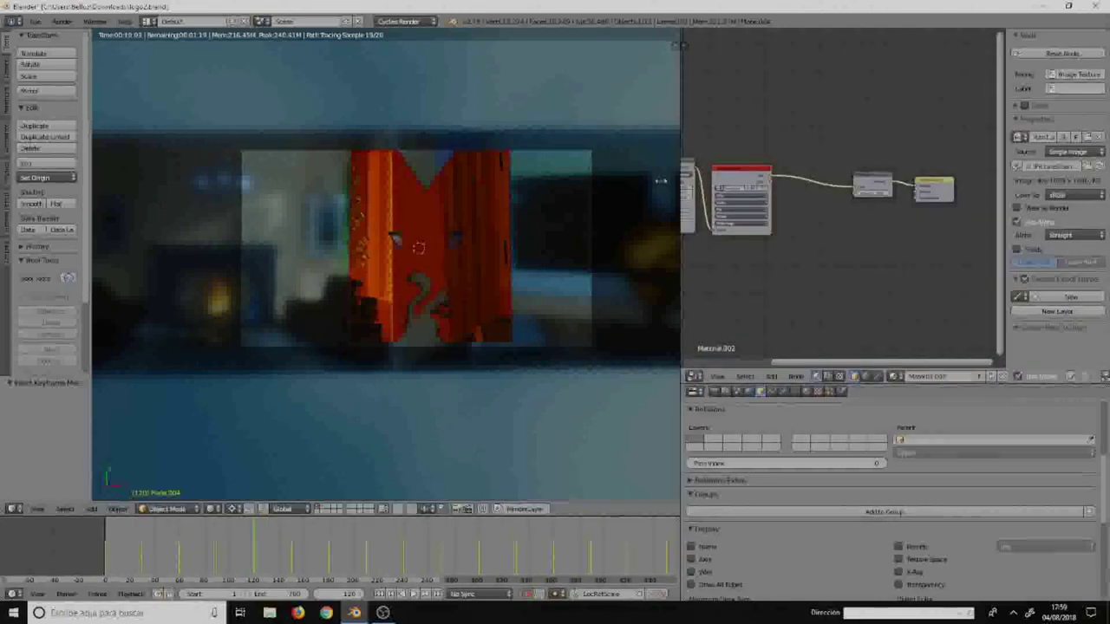
{"action": "left_click_drag", "start_coordinate": [661, 181], "coordinate": [590, 181]}
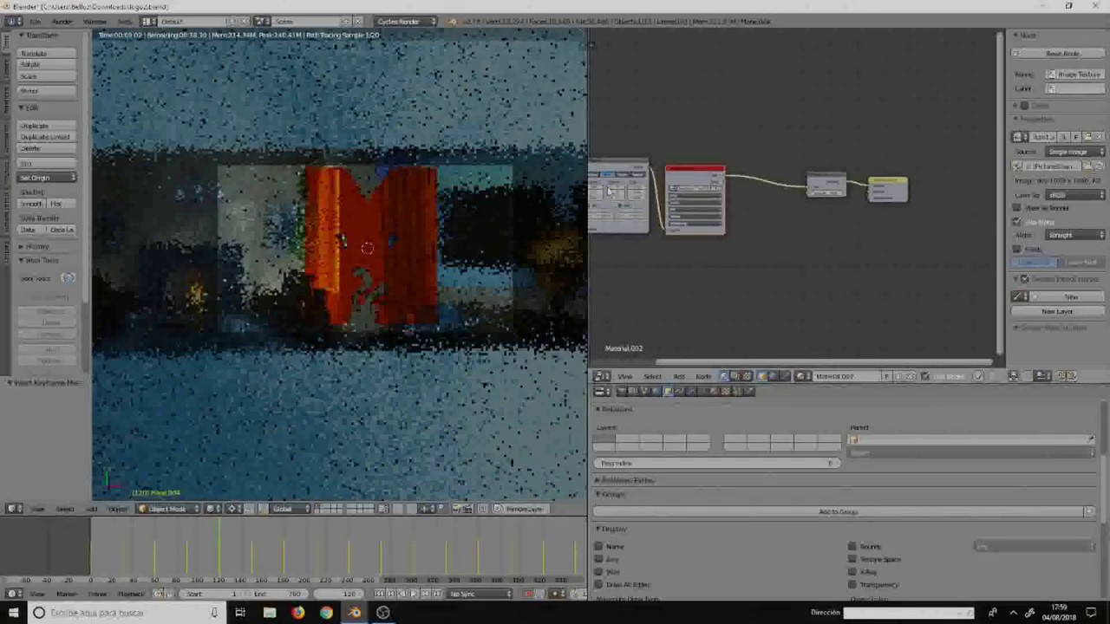
{"action": "scroll", "coordinate": [610, 190], "scroll_direction": "up", "scroll_amount": 5}
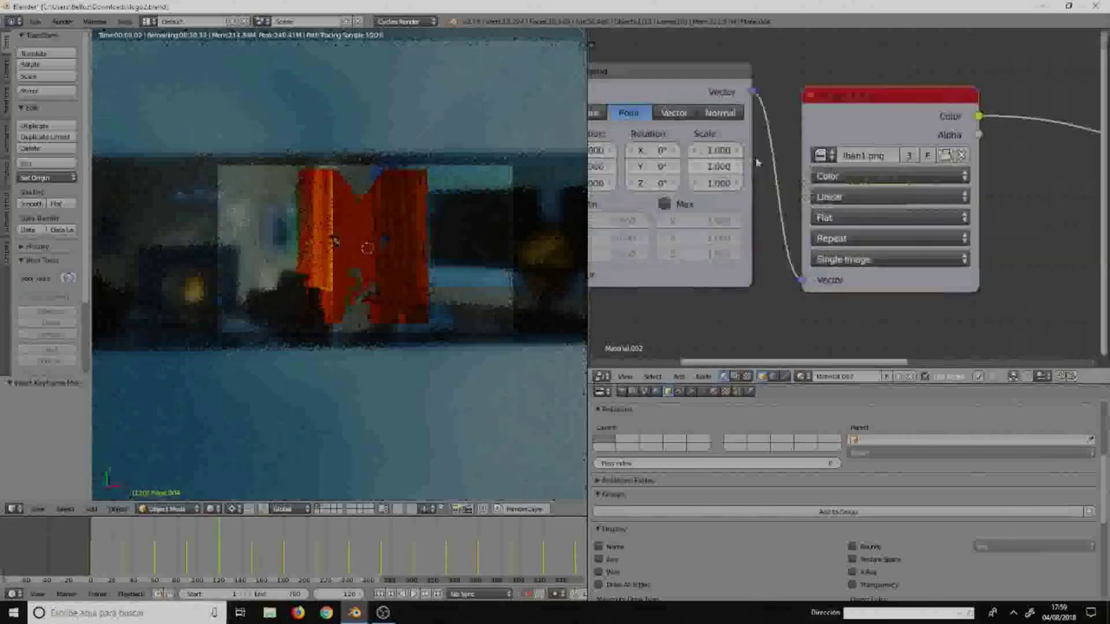
{"action": "middle_click_drag", "start_coordinate": [902, 97], "coordinate": [981, 58]}
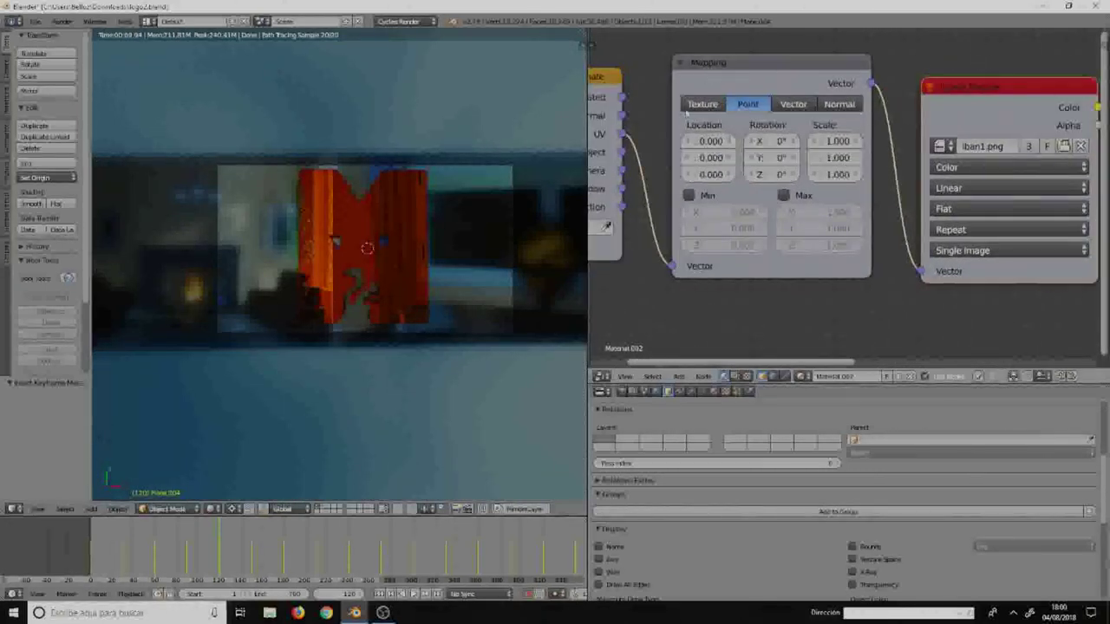
{"action": "scroll", "coordinate": [676, 62], "scroll_direction": "down", "scroll_amount": 2}
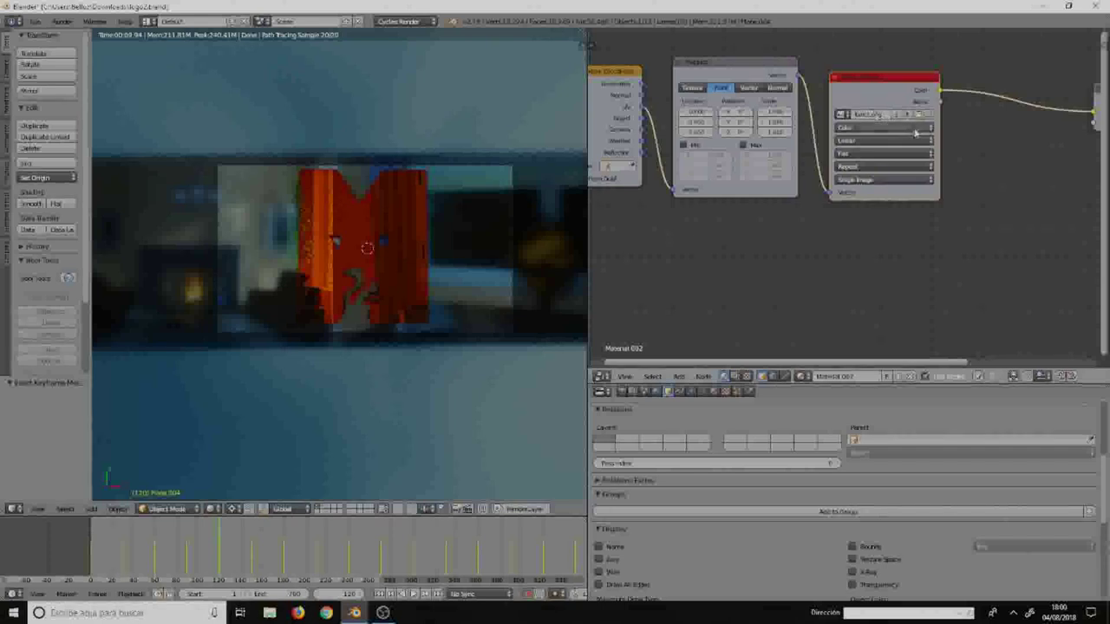
{"action": "scroll", "coordinate": [973, 147], "scroll_direction": "down", "scroll_amount": 1}
{"action": "scroll", "coordinate": [973, 148], "scroll_direction": "down", "scroll_amount": 1}
{"action": "scroll", "coordinate": [973, 148], "scroll_direction": "up", "scroll_amount": 1}
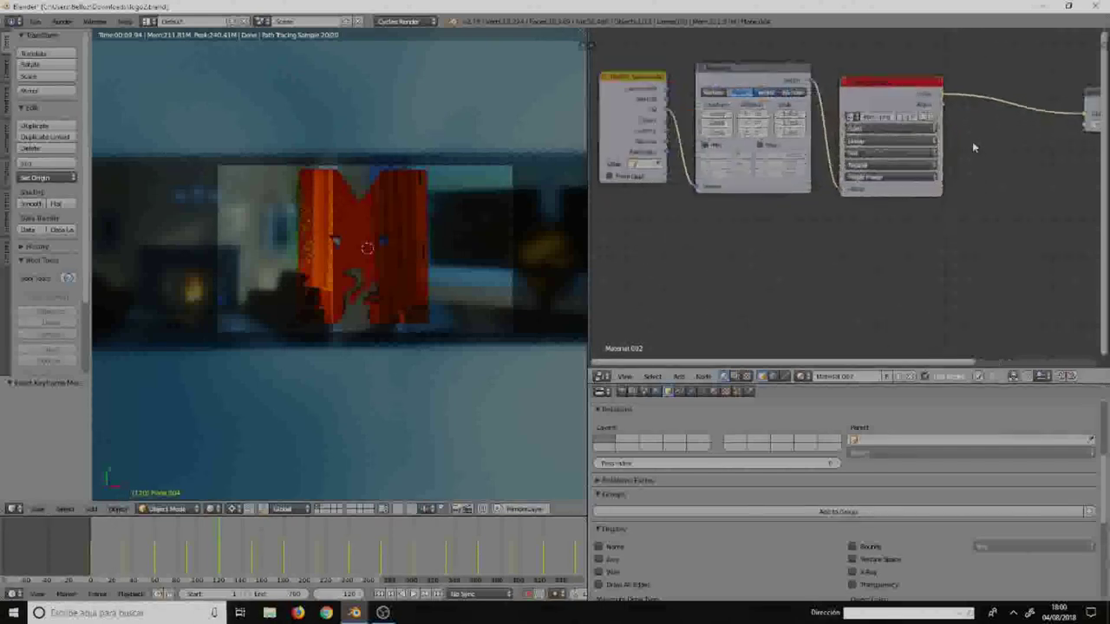
{"action": "middle_click_drag", "start_coordinate": [973, 147], "coordinate": [633, 262]}
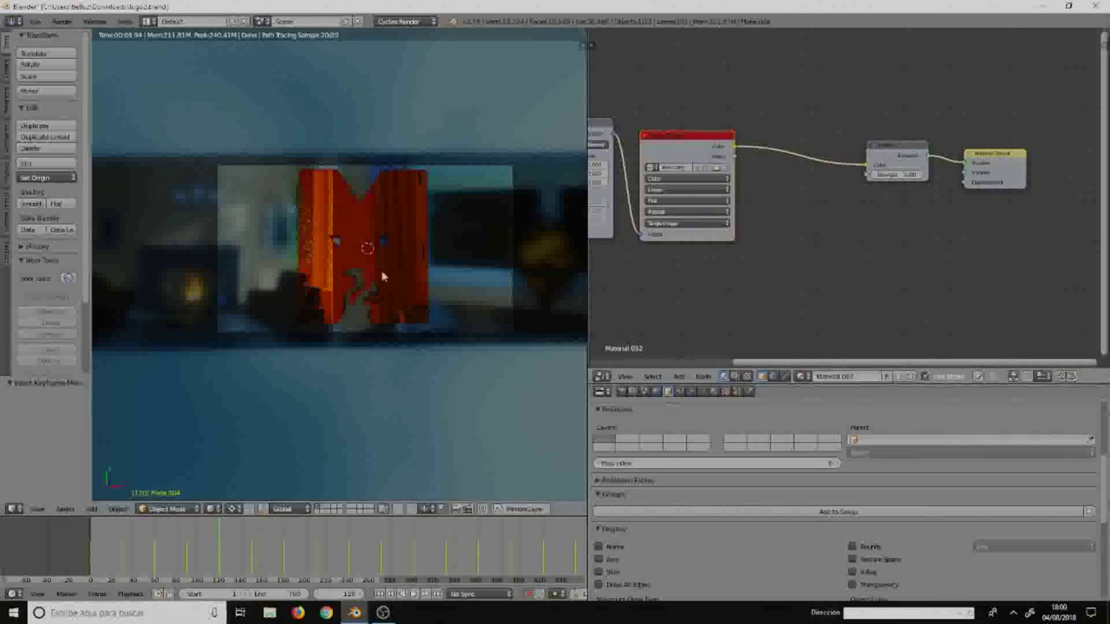
{"action": "key", "text": "KP_7"}
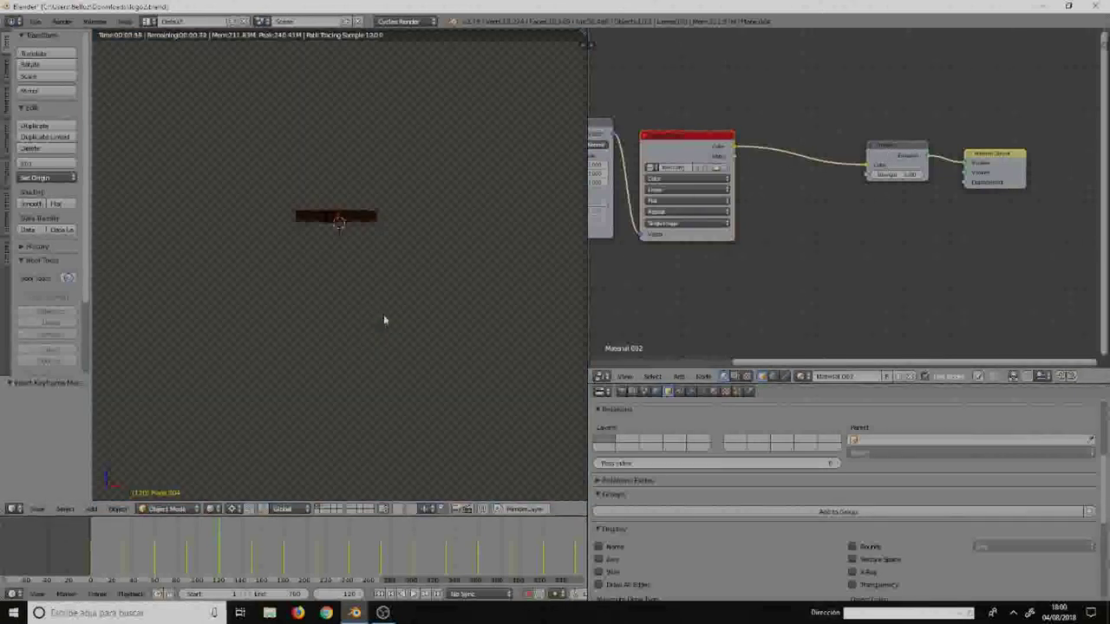
- Zoom out in top view, briefly using Solid shading, then return to Rendered preview
{"action": "scroll", "coordinate": [347, 231], "scroll_direction": "up", "scroll_amount": 5}
{"action": "scroll", "coordinate": [322, 216], "scroll_direction": "up", "scroll_amount": 3}
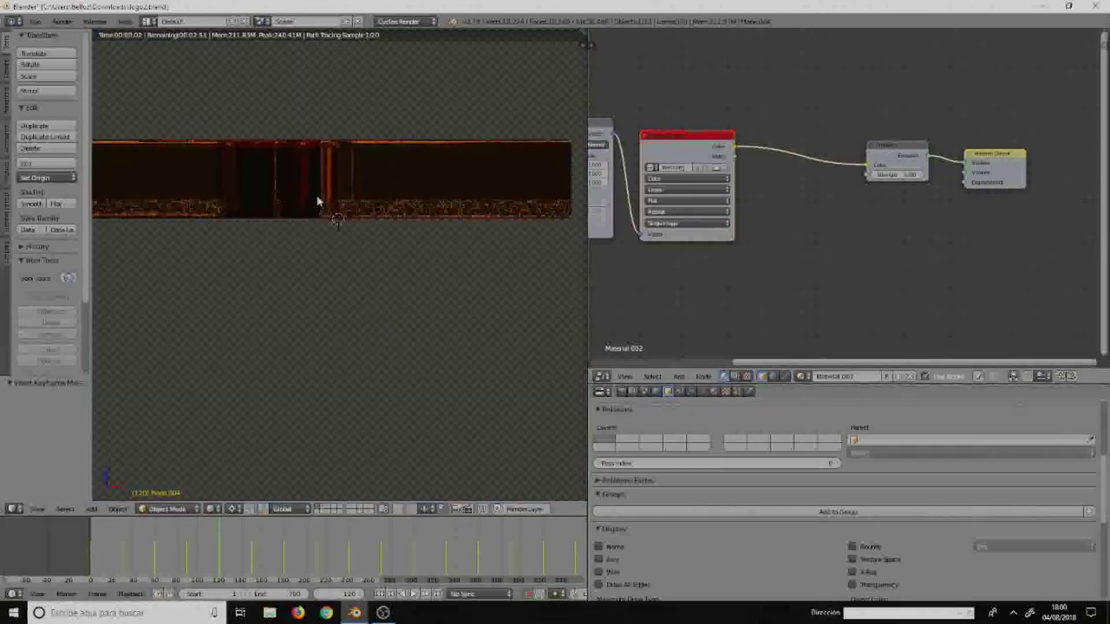
{"action": "left_click", "coordinate": [213, 509]}
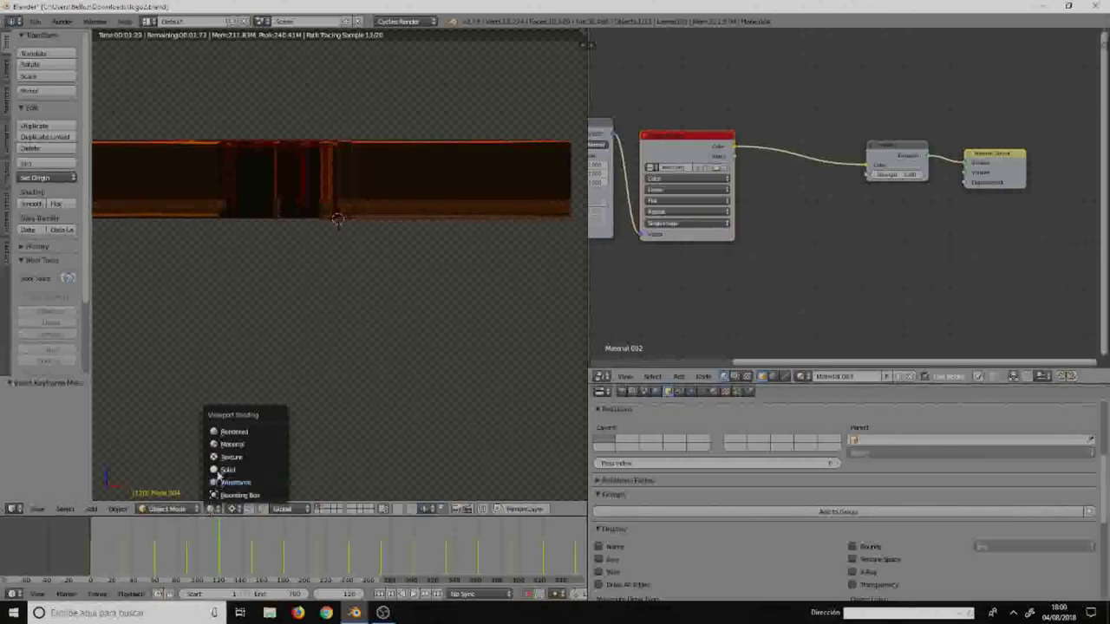
{"action": "left_click", "coordinate": [232, 444]}
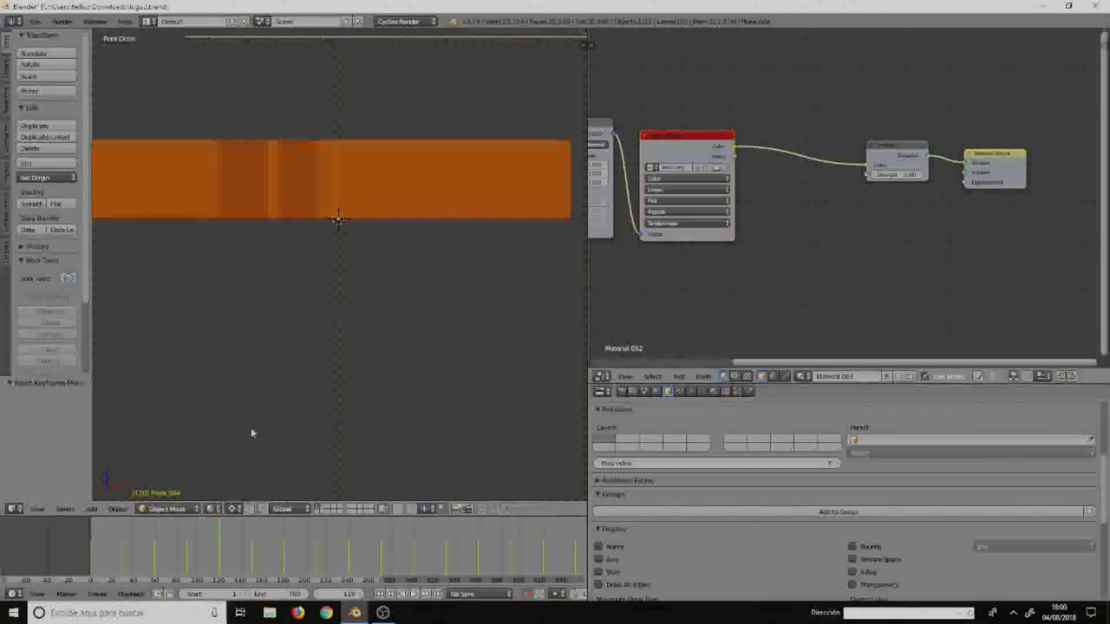
{"action": "scroll", "coordinate": [318, 286], "scroll_direction": "down", "scroll_amount": 3}
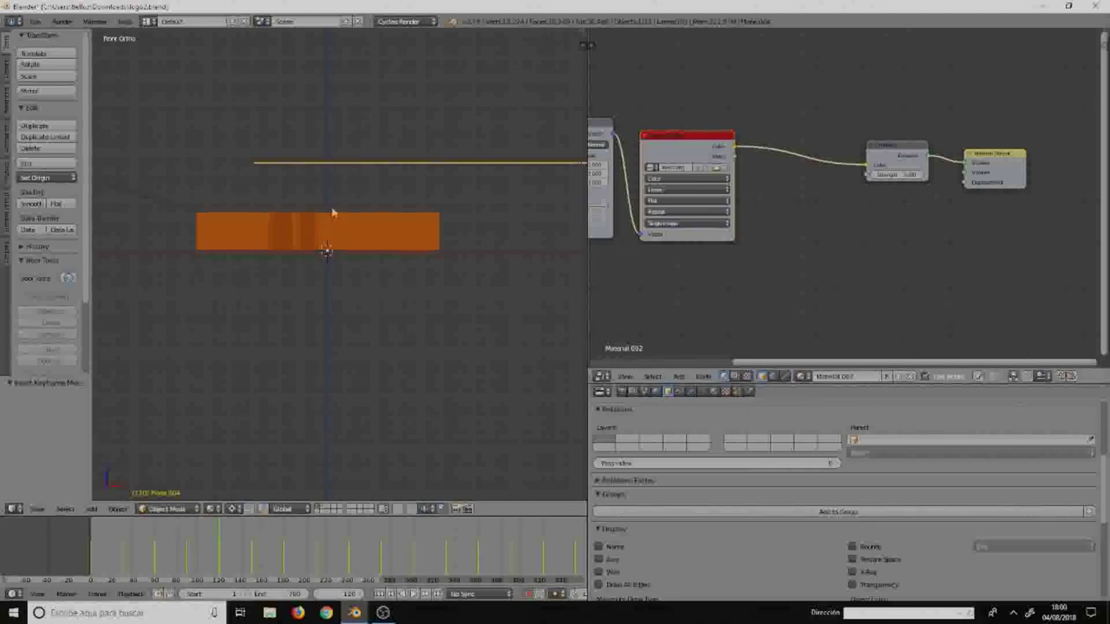
{"action": "key", "text": "shift+z"}
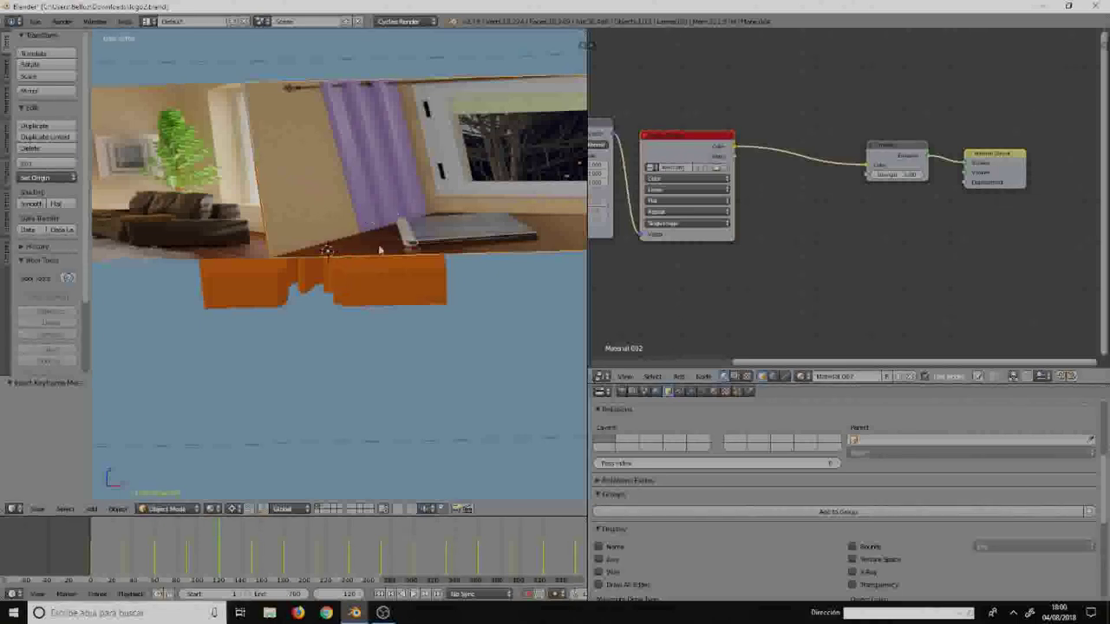
- Reselect the curtain plane, pan its full node tree into view, and open the Editor Type menu
{"action": "right_click", "coordinate": [364, 282]}
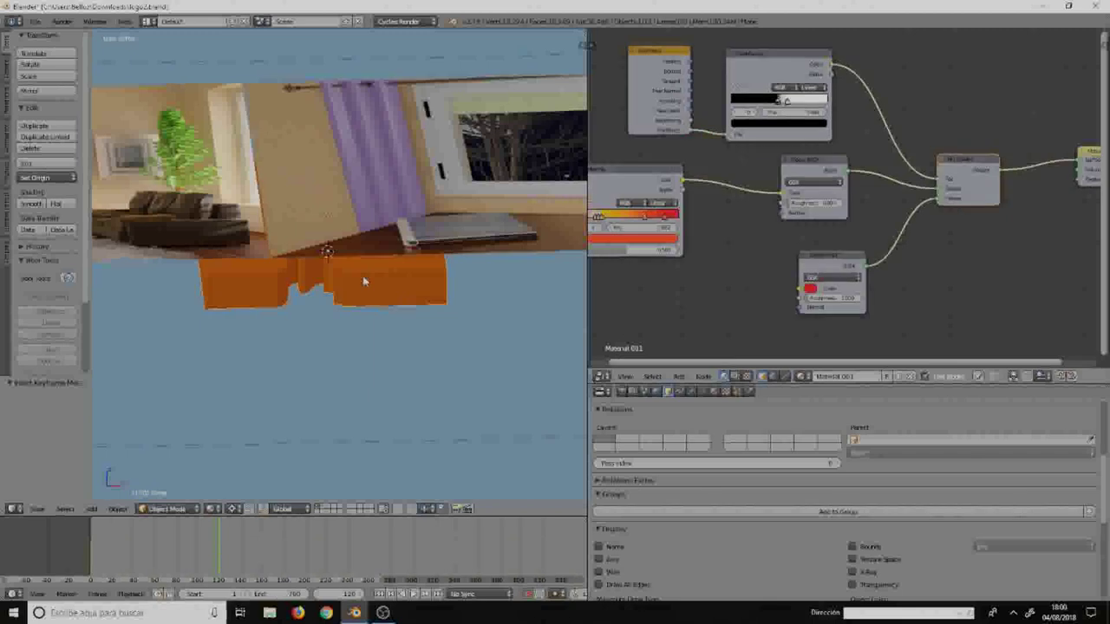
{"action": "right_click", "coordinate": [368, 156]}
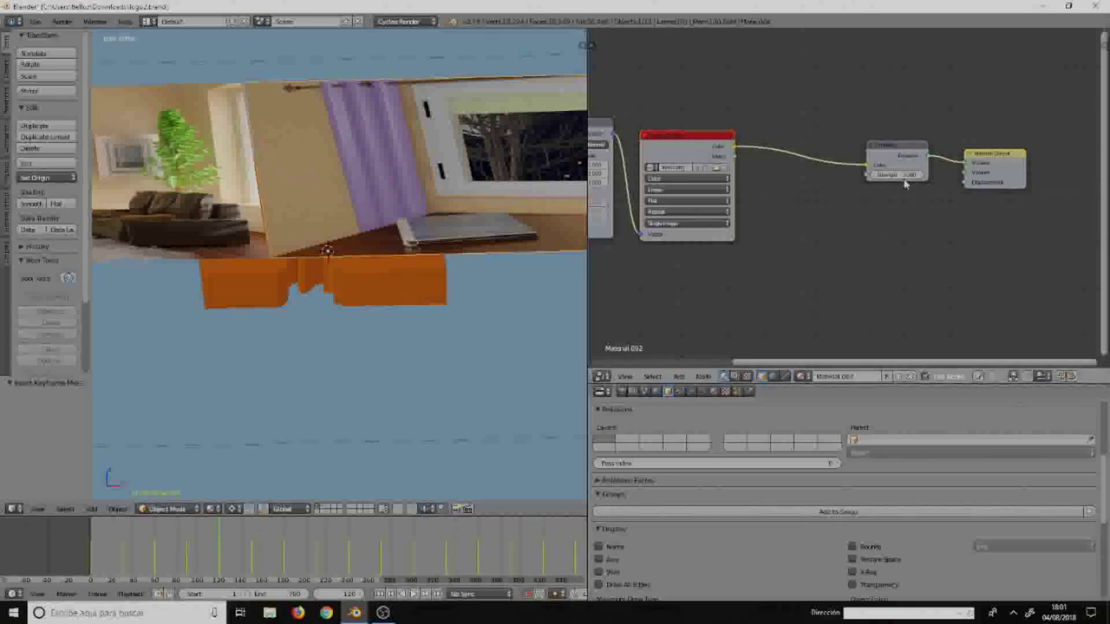
{"action": "scroll", "coordinate": [751, 205], "scroll_direction": "down", "scroll_amount": 3}
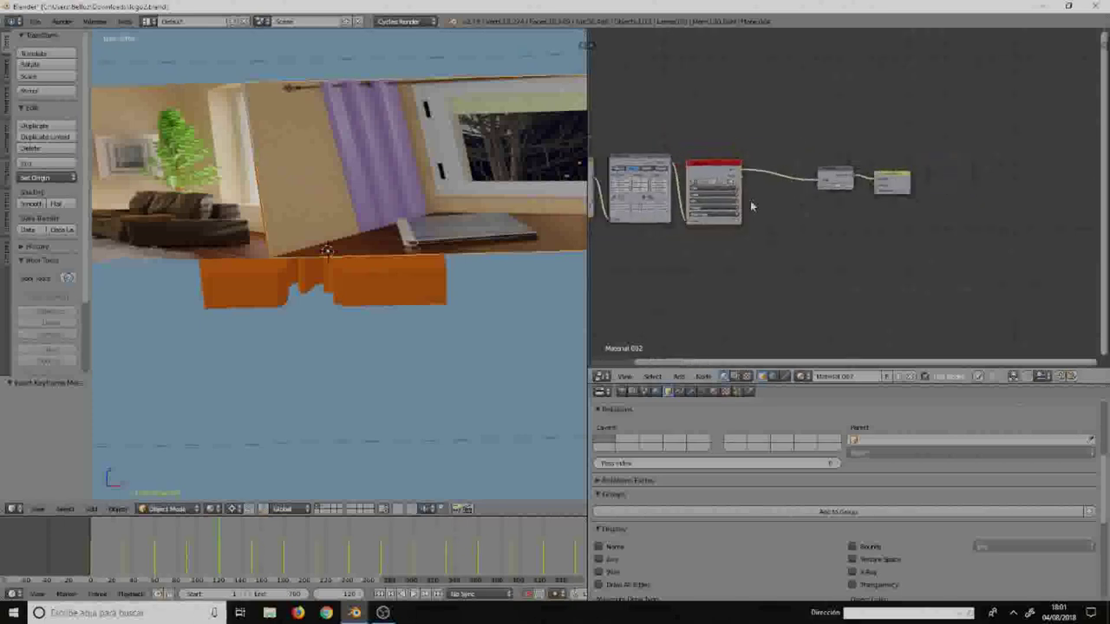
{"action": "scroll", "coordinate": [709, 230], "scroll_direction": "up", "scroll_amount": 1}
{"action": "middle_click_drag", "start_coordinate": [708, 230], "coordinate": [828, 237]}
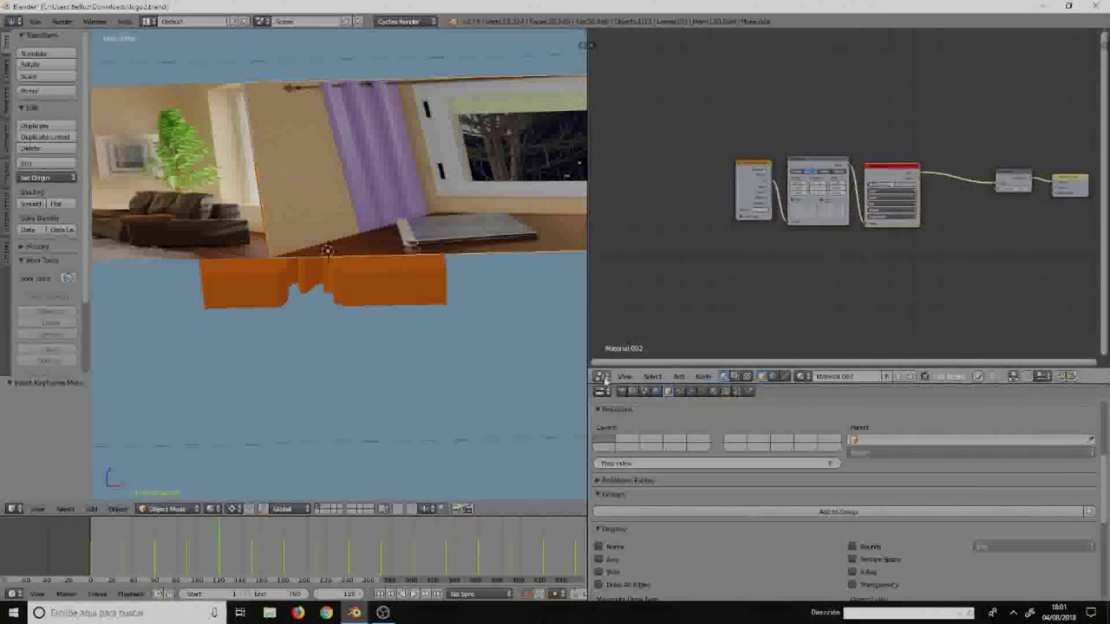
{"action": "left_click", "coordinate": [602, 378]}
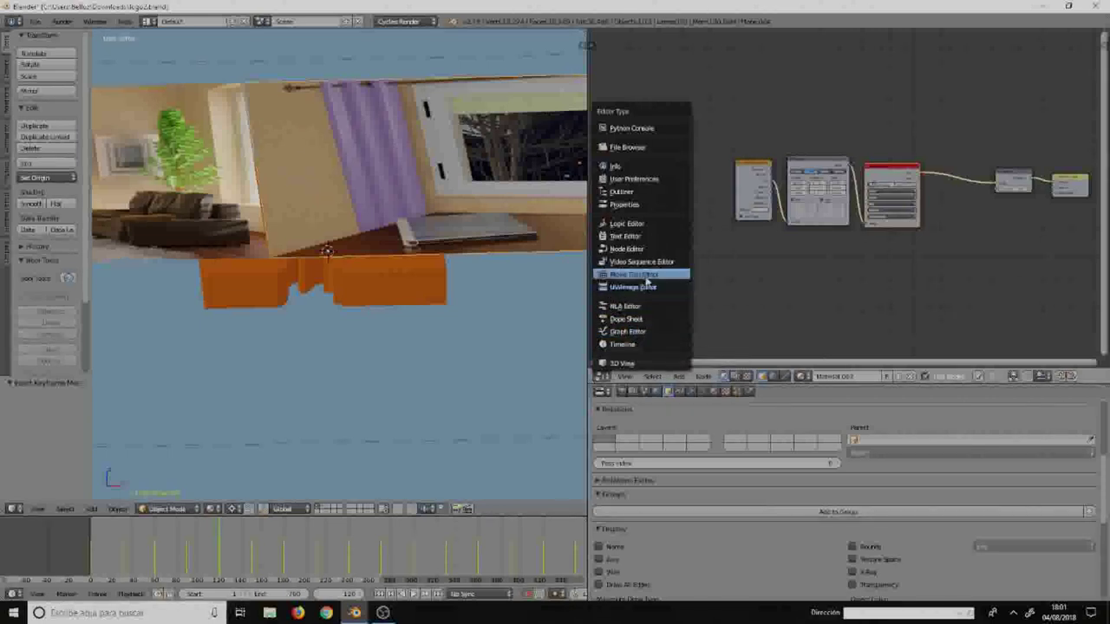
- Turn the node area into an Outliner, enlarge Properties, and widen and centre the 3D viewport
{"action": "left_click", "coordinate": [643, 193]}
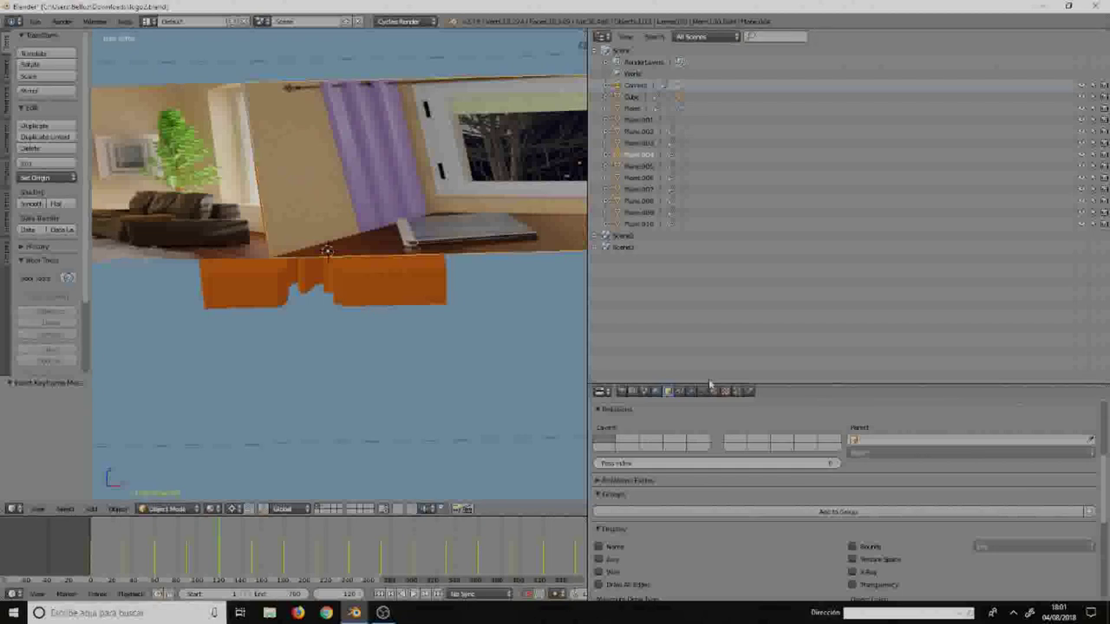
{"action": "left_click_drag", "start_coordinate": [711, 387], "coordinate": [719, 165]}
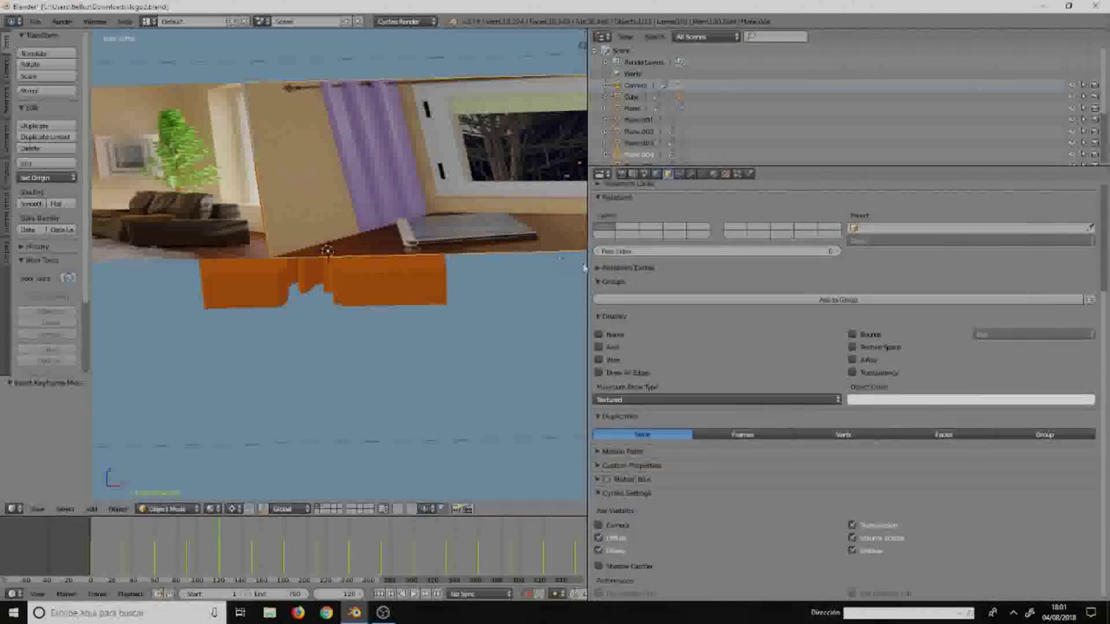
{"action": "left_click_drag", "start_coordinate": [588, 262], "coordinate": [872, 262]}
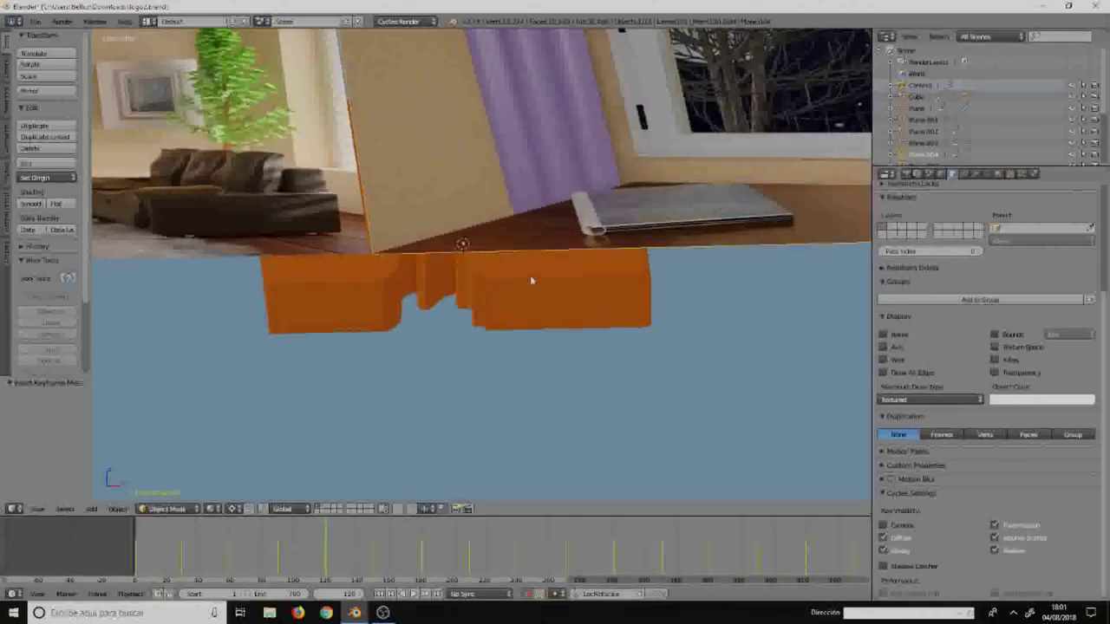
{"action": "scroll", "coordinate": [521, 290], "scroll_direction": "down", "scroll_amount": 2}
{"action": "middle_click_drag", "start_coordinate": [513, 299], "coordinate": [537, 352], "text": "shift"}
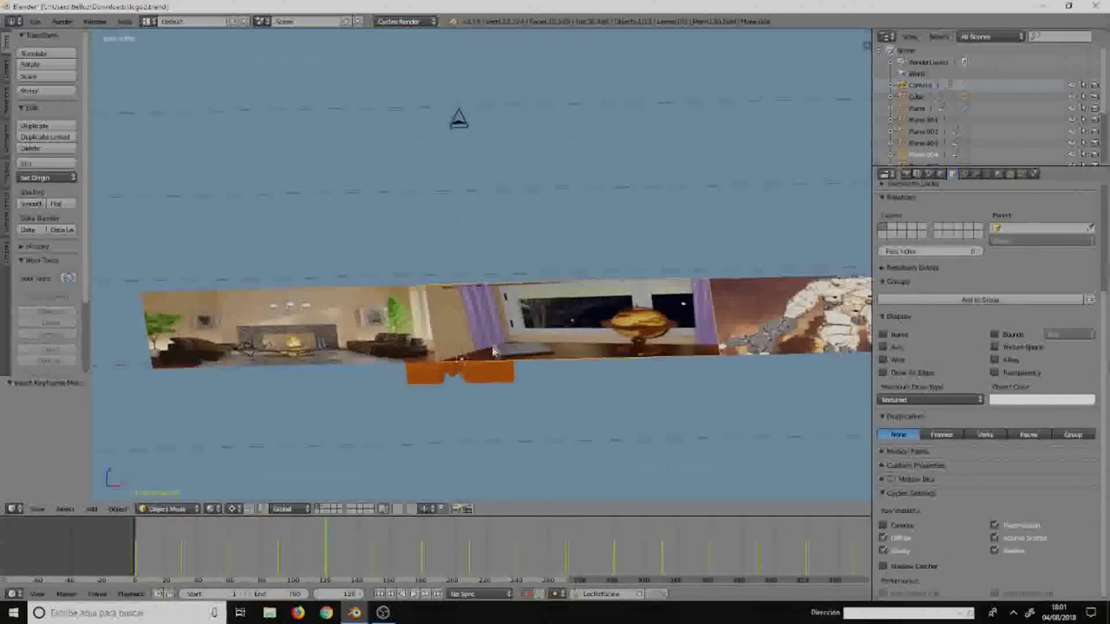
- Play the Rendered camera-view preview from frame 1, stop and replay it, then show the World settings
{"action": "key", "text": "KP_0"}
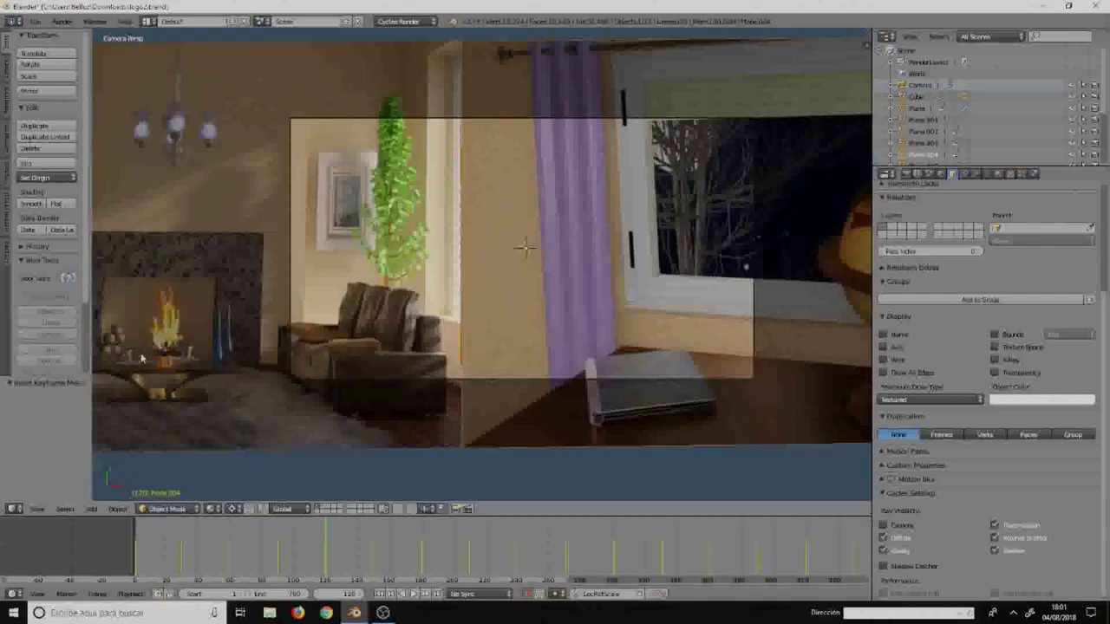
{"action": "left_click", "coordinate": [136, 566]}
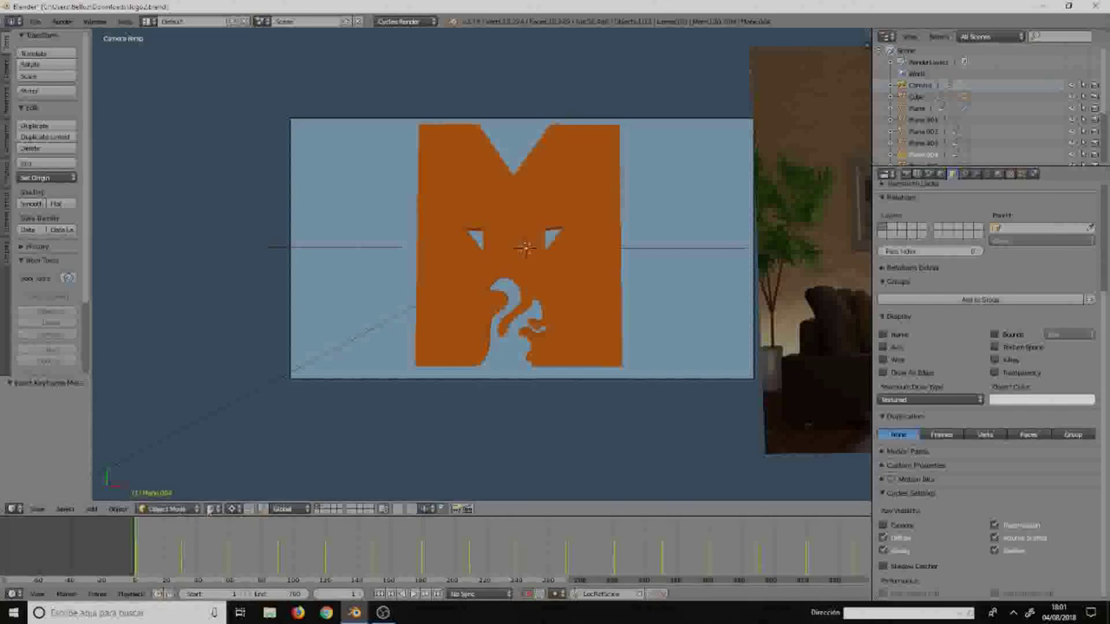
{"action": "left_click", "coordinate": [213, 508]}
{"action": "left_click", "coordinate": [231, 432]}
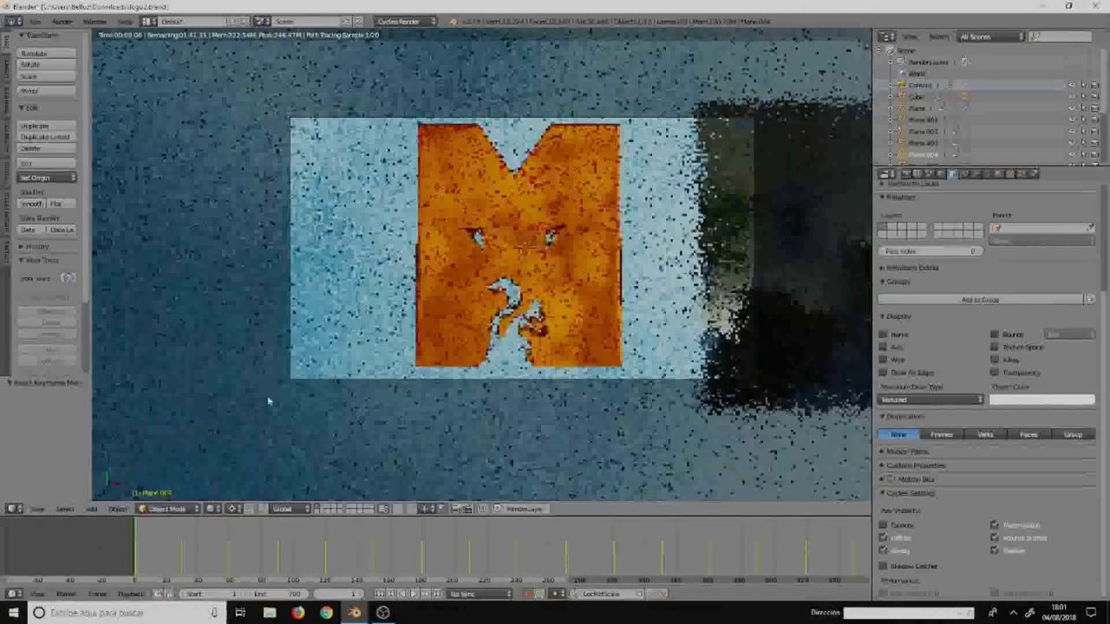
{"action": "key", "text": "alt+a"}
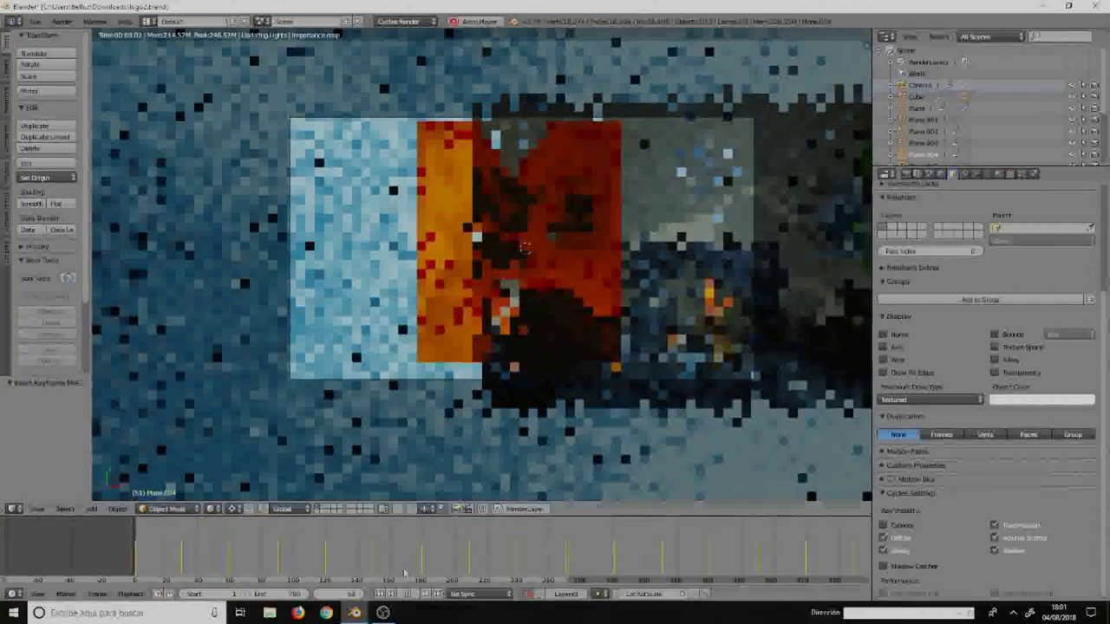
{"action": "left_click", "coordinate": [408, 596]}
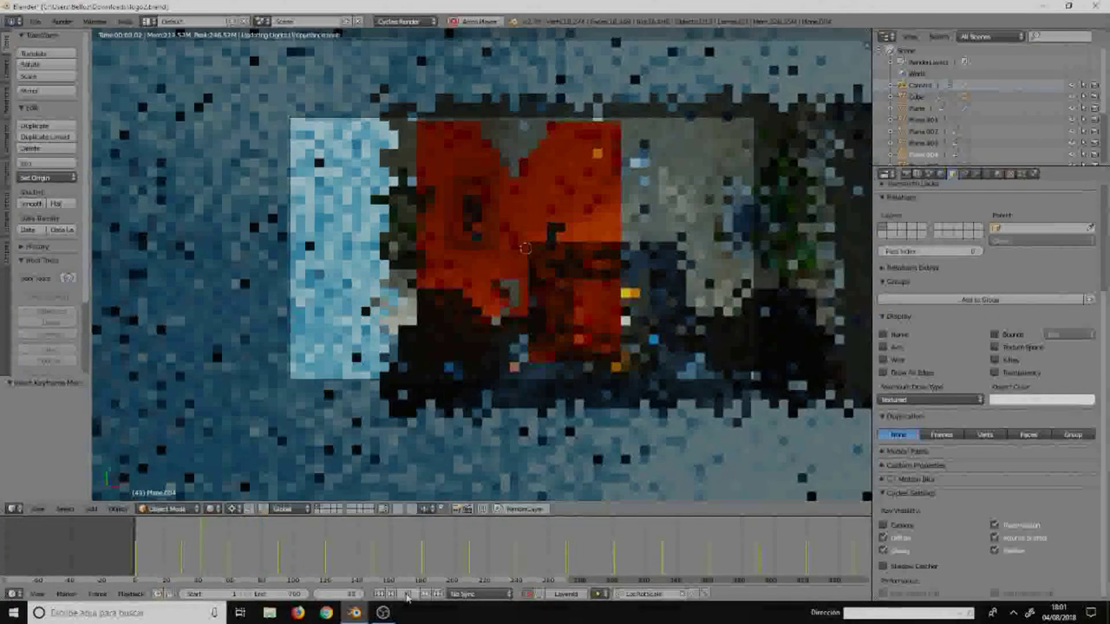
{"action": "left_click", "coordinate": [412, 596]}
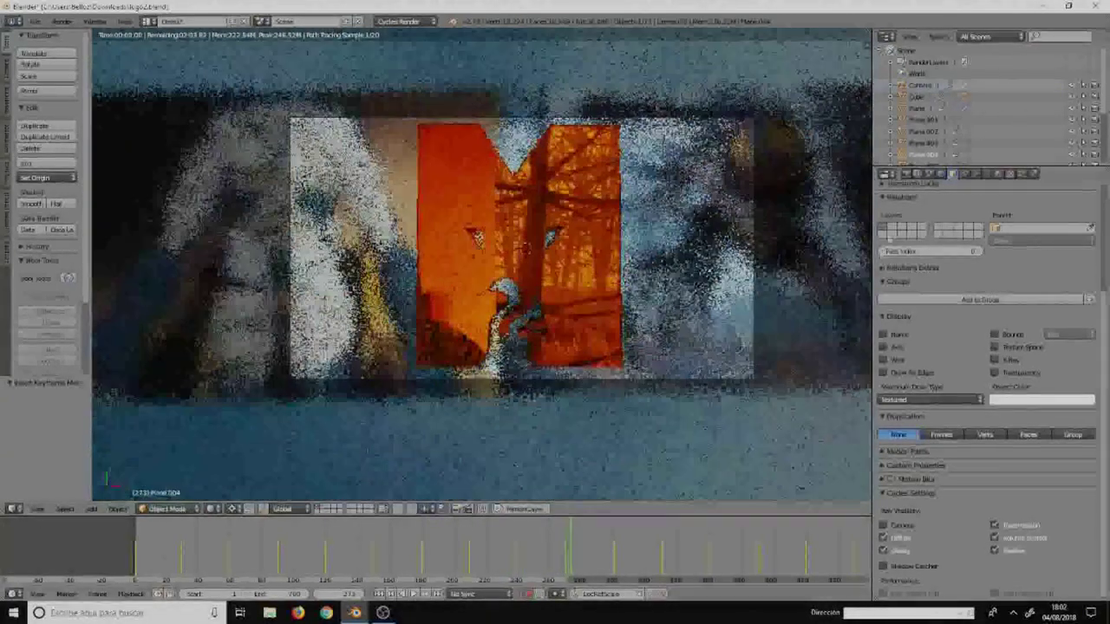
{"action": "left_click", "coordinate": [940, 174]}
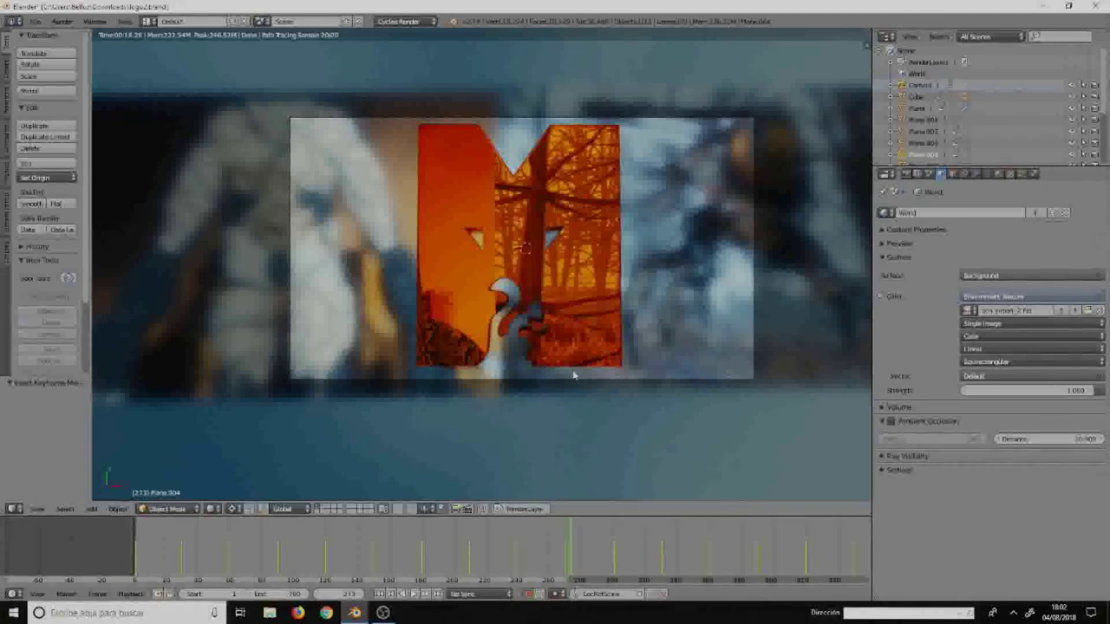
- Scroll the Render settings to Encoding, keeping the Matroska container and the H.264 codec
{"action": "left_click", "coordinate": [908, 173]}
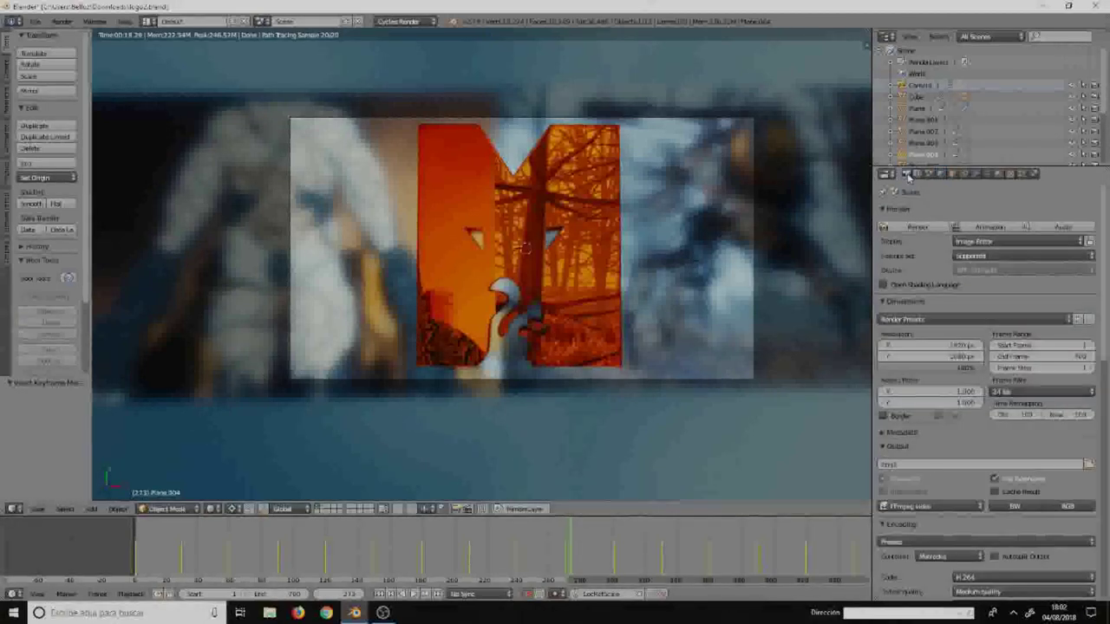
{"action": "scroll", "coordinate": [1024, 312], "scroll_direction": "down", "scroll_amount": 2}
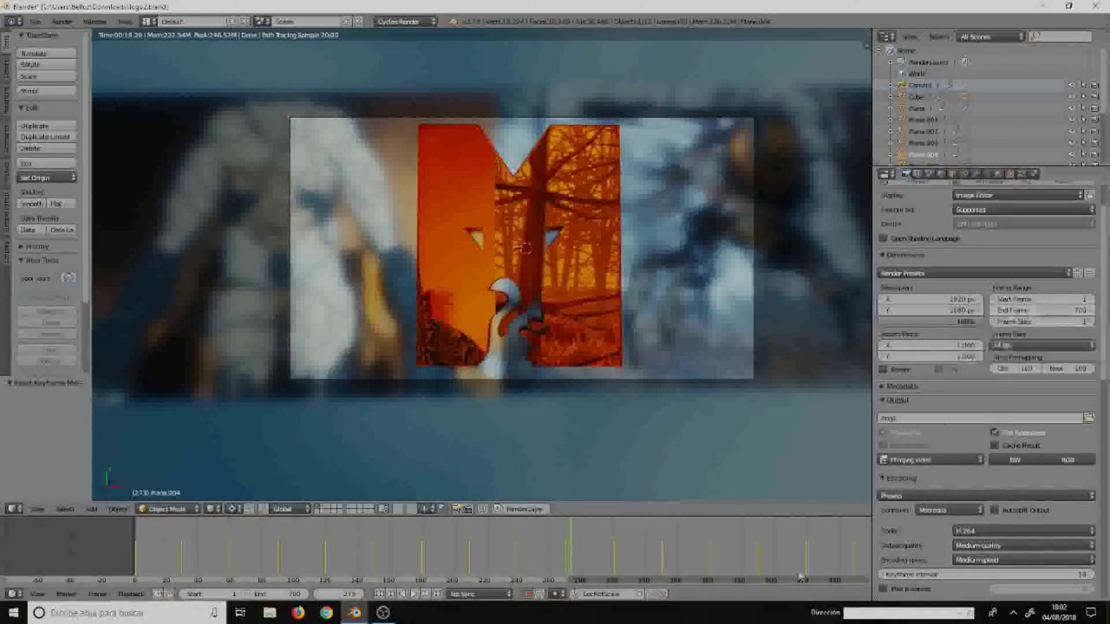
{"action": "scroll", "coordinate": [611, 549], "scroll_direction": "down", "scroll_amount": 2}
{"action": "scroll", "coordinate": [610, 549], "scroll_direction": "down", "scroll_amount": 1}
{"action": "scroll", "coordinate": [641, 549], "scroll_direction": "down", "scroll_amount": 2, "text": "ctrl"}
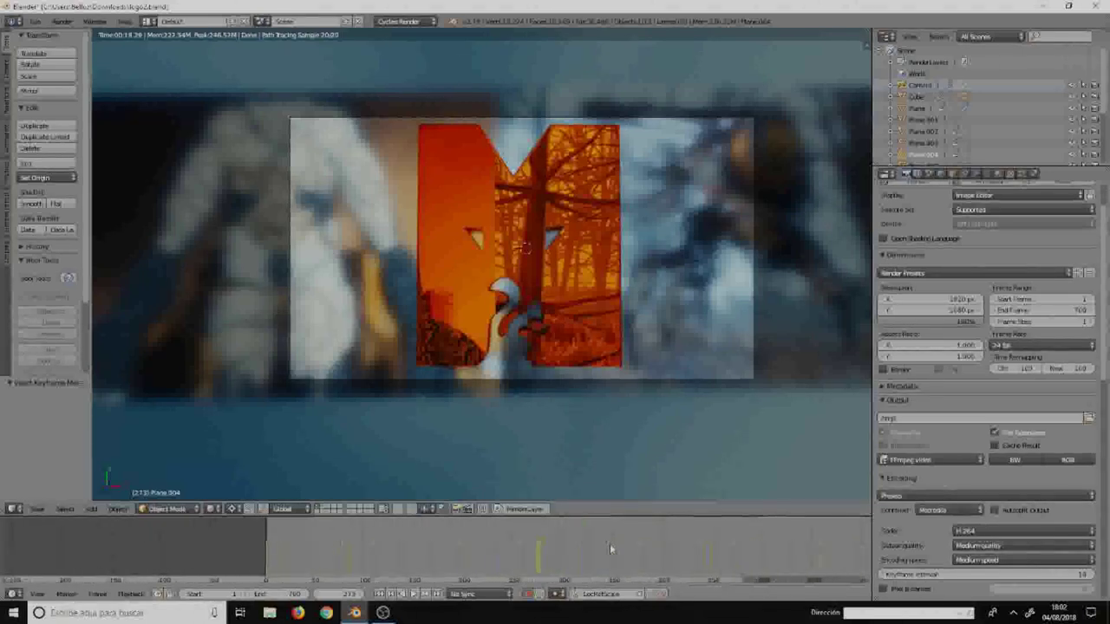
{"action": "scroll", "coordinate": [677, 549], "scroll_direction": "down", "scroll_amount": 2, "text": "ctrl"}
{"action": "scroll", "coordinate": [711, 549], "scroll_direction": "down", "scroll_amount": 3, "text": "ctrl"}
{"action": "scroll", "coordinate": [735, 549], "scroll_direction": "down", "scroll_amount": 2, "text": "ctrl"}
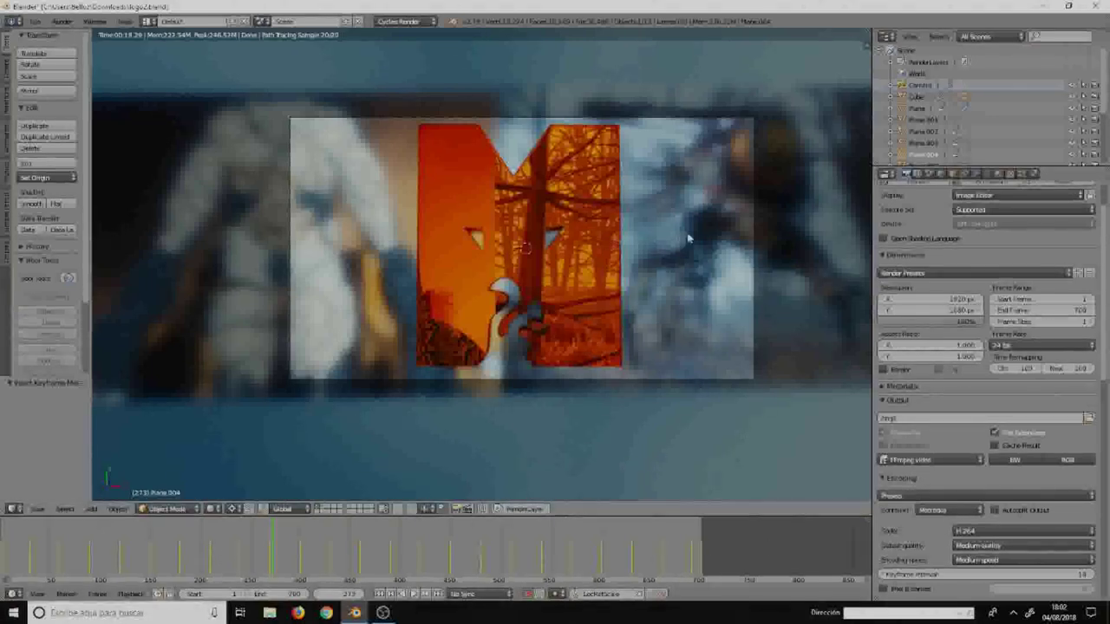
{"action": "scroll", "coordinate": [1039, 341], "scroll_direction": "down", "scroll_amount": 2}
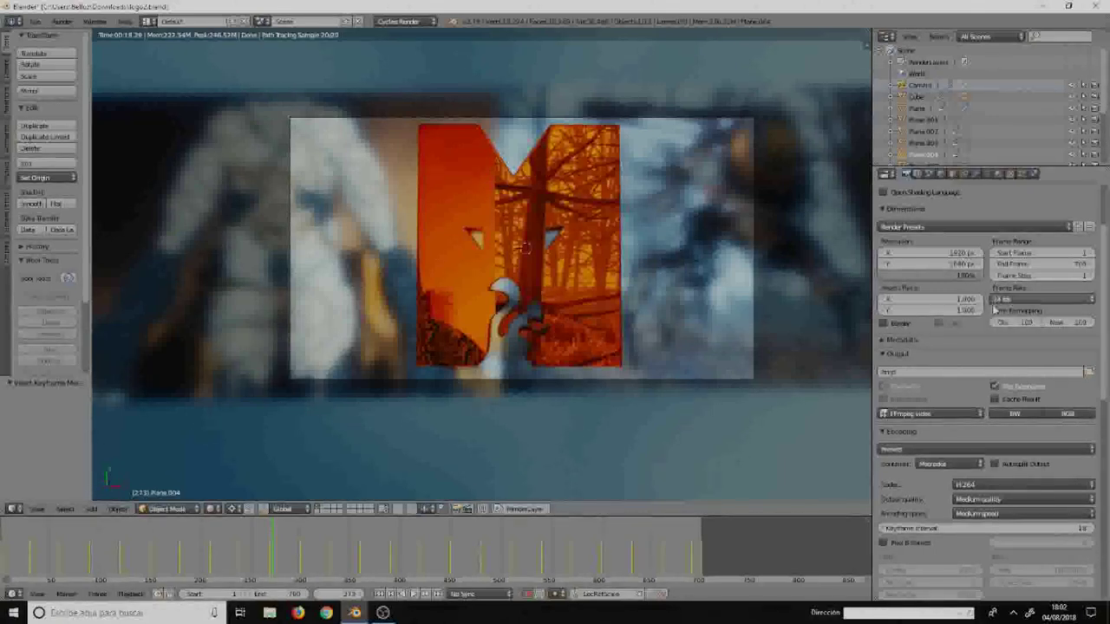
{"action": "scroll", "coordinate": [954, 408], "scroll_direction": "down", "scroll_amount": 3}
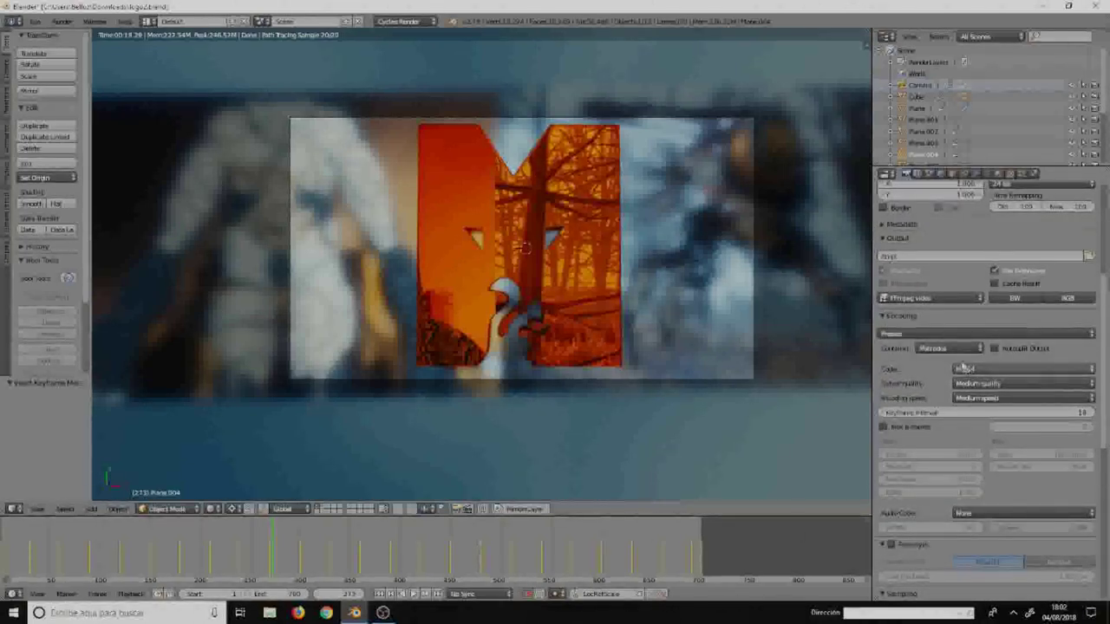
{"action": "left_click", "coordinate": [952, 350]}
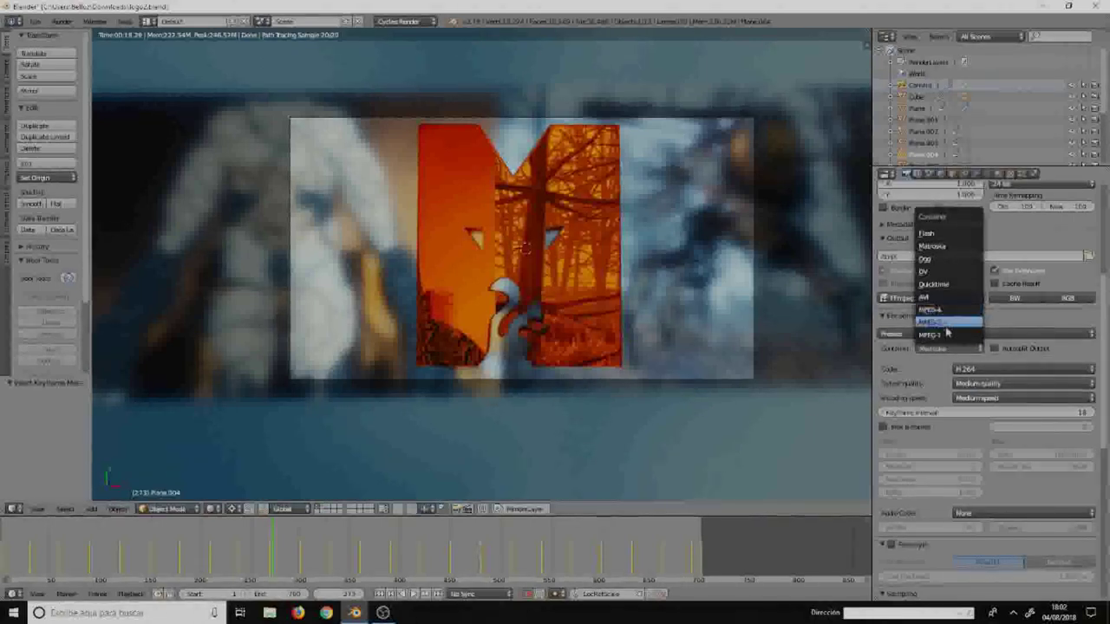
{"action": "left_click", "coordinate": [978, 370]}
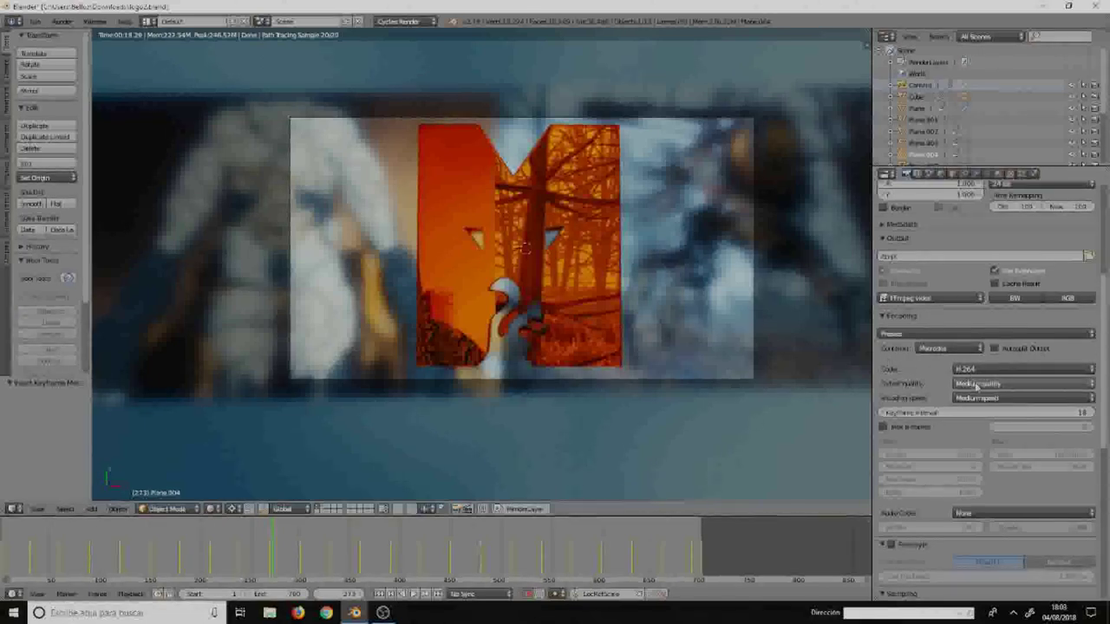
{"action": "scroll", "coordinate": [995, 402], "scroll_direction": "down", "scroll_amount": 3}
- Keep Render samples at 20 in Sampling and show the Render Layers settings
{"action": "scroll", "coordinate": [993, 386], "scroll_direction": "down", "scroll_amount": 3}
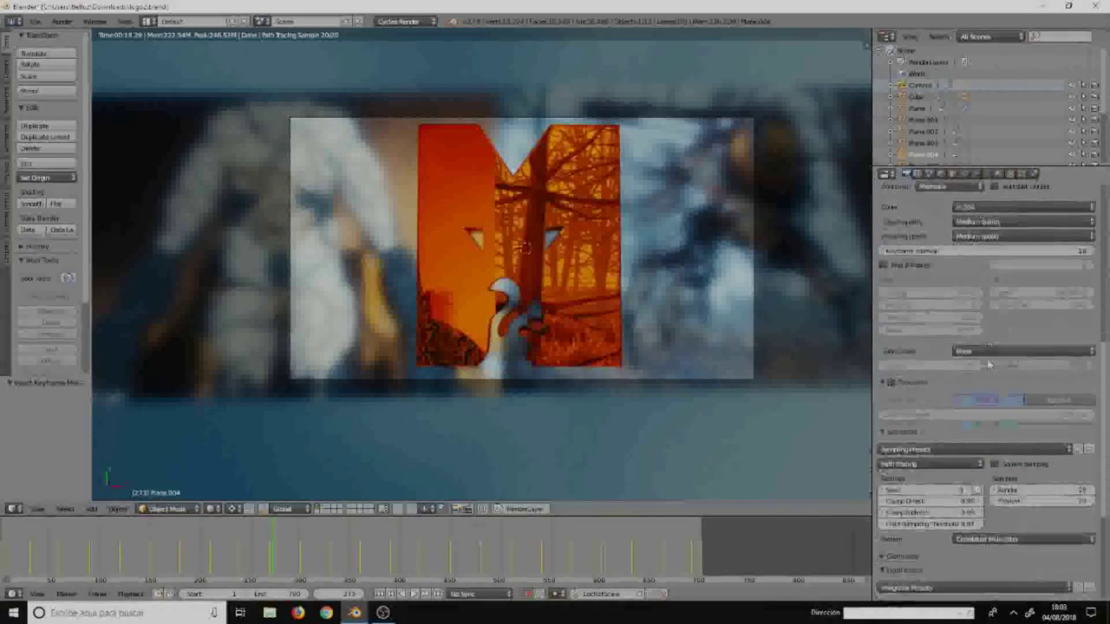
{"action": "scroll", "coordinate": [990, 365], "scroll_direction": "down", "scroll_amount": 3}
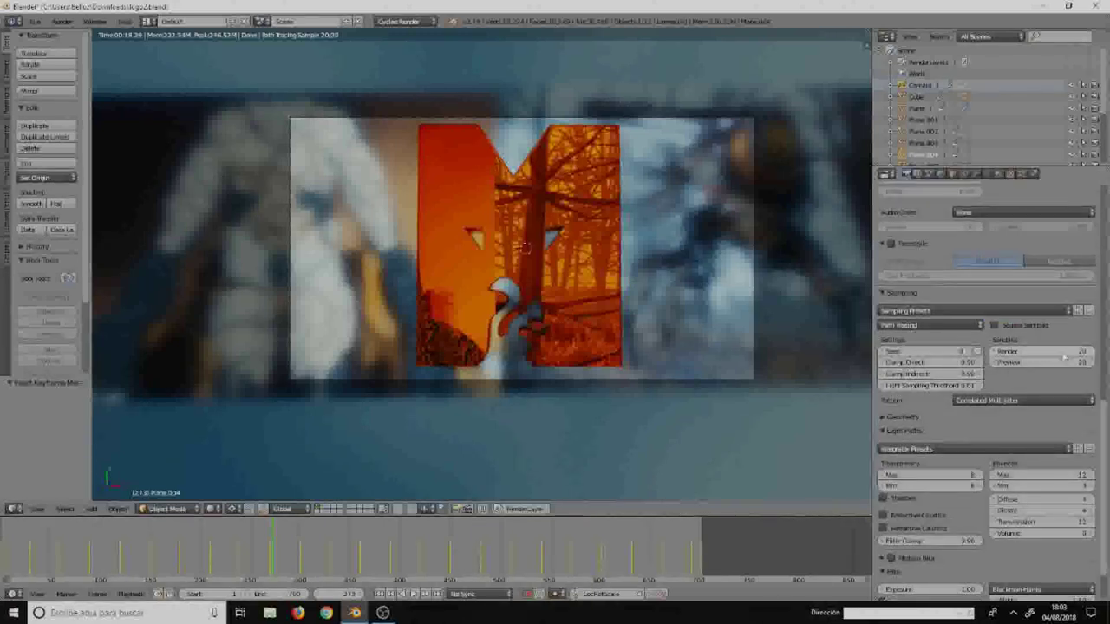
{"action": "mouse_move", "coordinate": [1041, 491]}
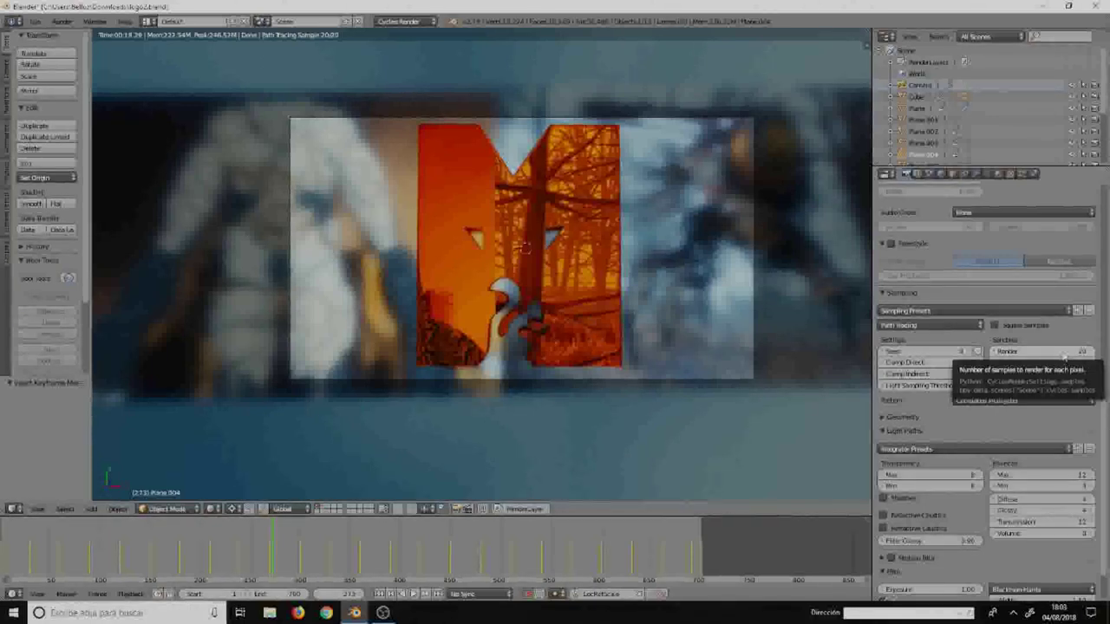
{"action": "left_click", "coordinate": [1061, 351]}
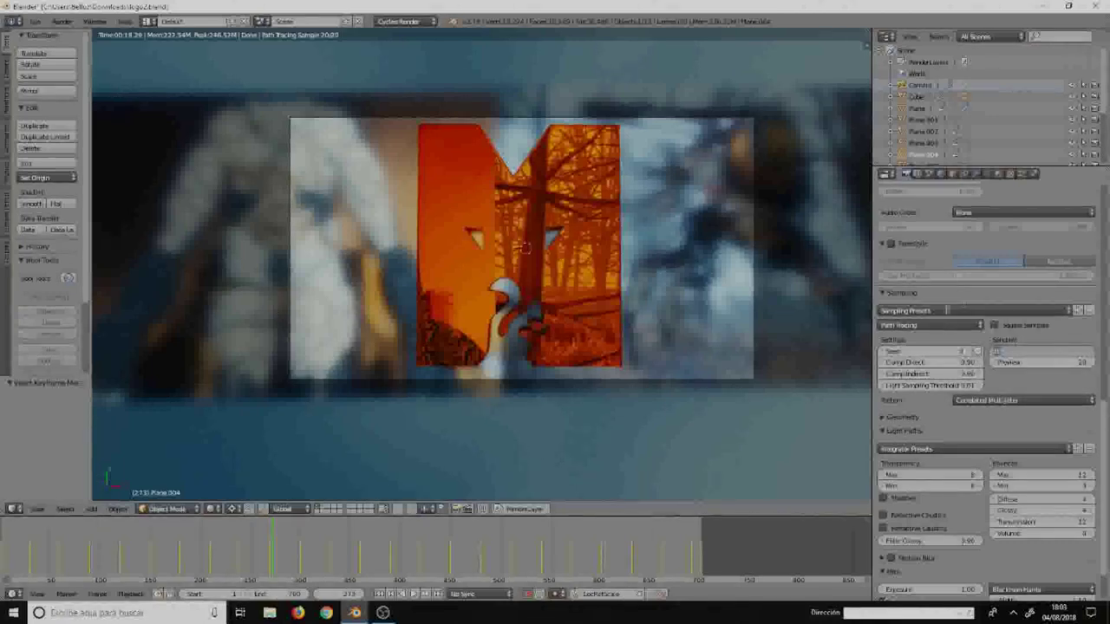
{"action": "left_click", "coordinate": [917, 174]}
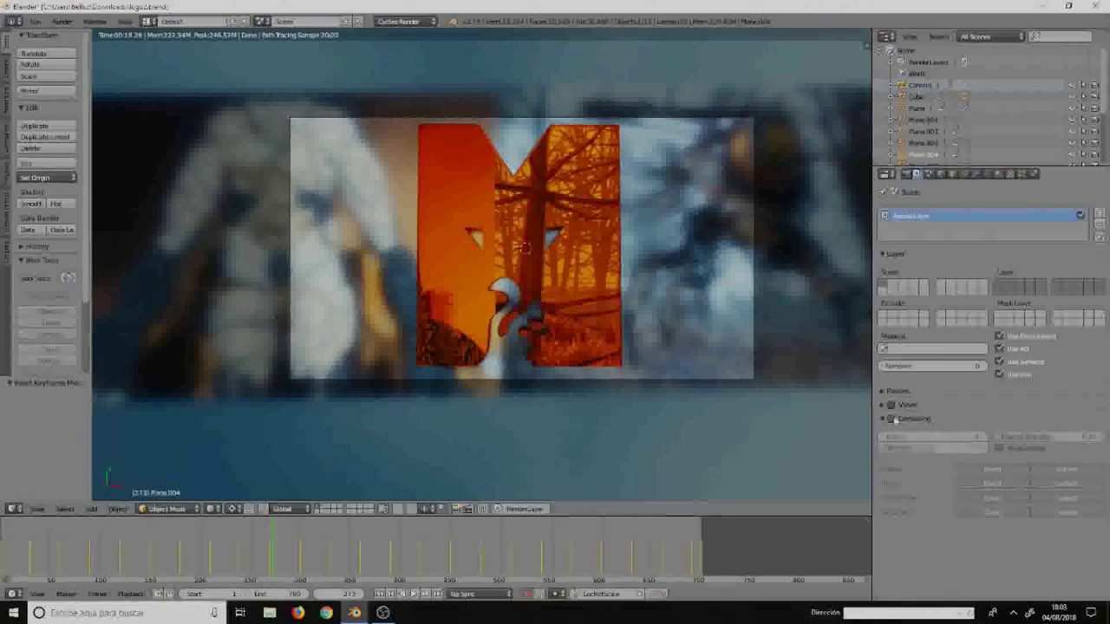
- Toggle render-layer Denoising on and back off, then return to the Render settings
{"action": "left_click", "coordinate": [892, 419]}
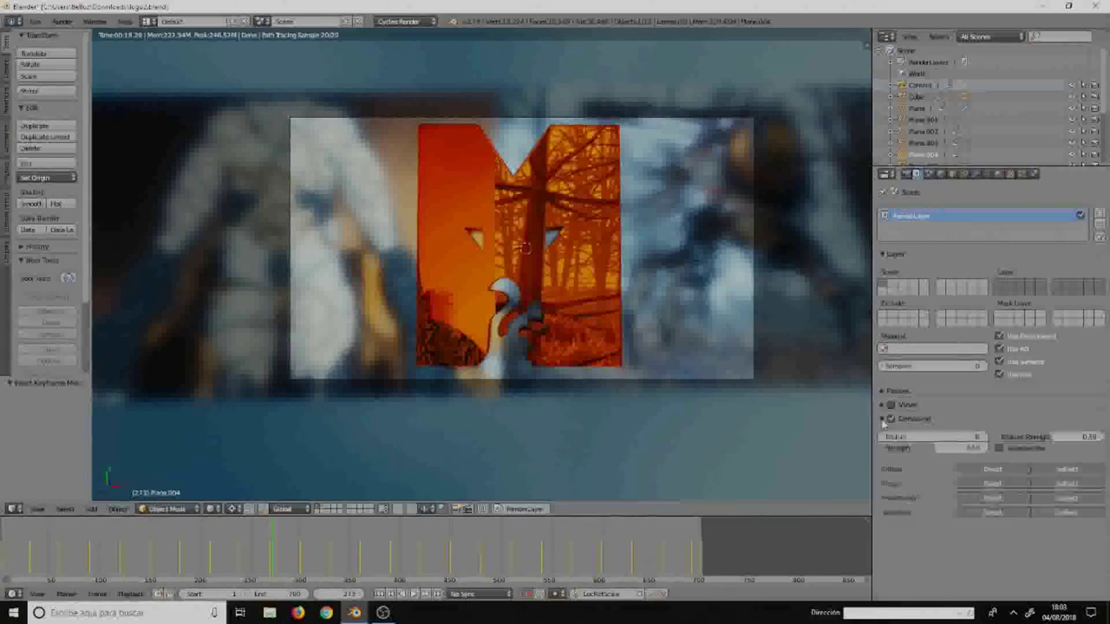
{"action": "left_click", "coordinate": [893, 420]}
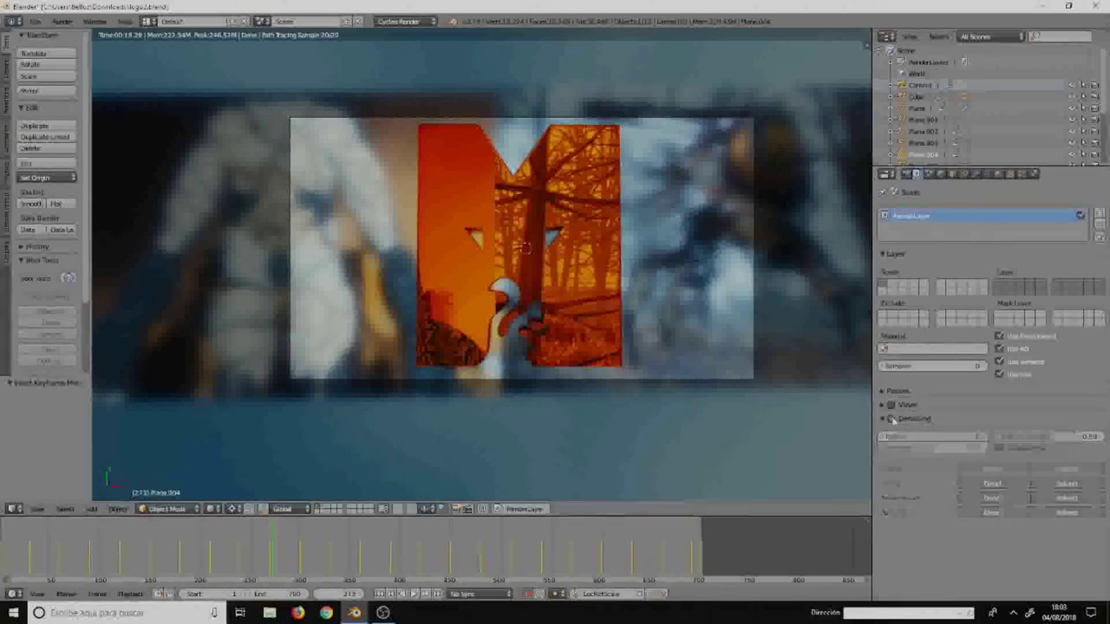
{"action": "left_click", "coordinate": [907, 174]}
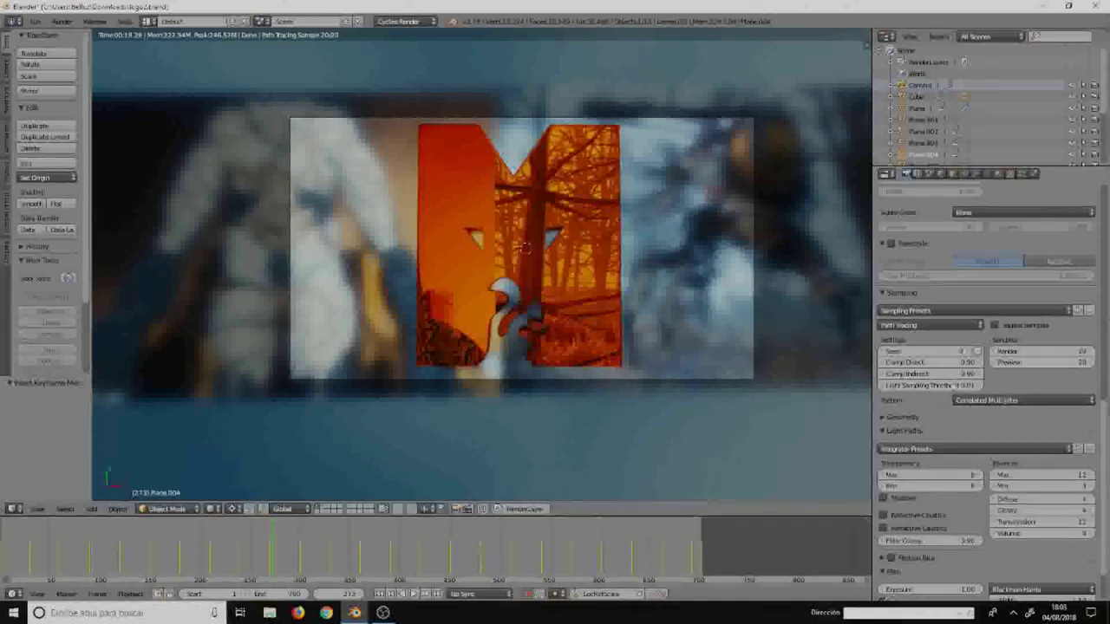
- Scroll the Render settings down to Performance and back up to the GPU Compute device and 1920×1080 dimensions
{"action": "scroll", "coordinate": [962, 364], "scroll_direction": "down", "scroll_amount": 1}
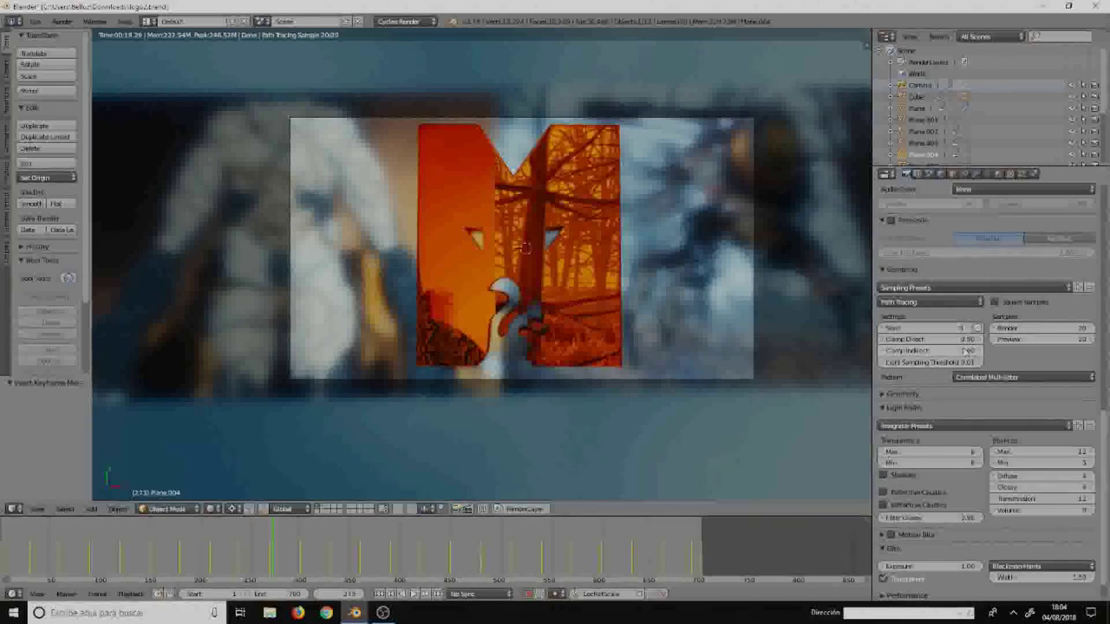
{"action": "scroll", "coordinate": [941, 365], "scroll_direction": "up", "scroll_amount": 1}
{"action": "scroll", "coordinate": [941, 365], "scroll_direction": "down", "scroll_amount": 1}
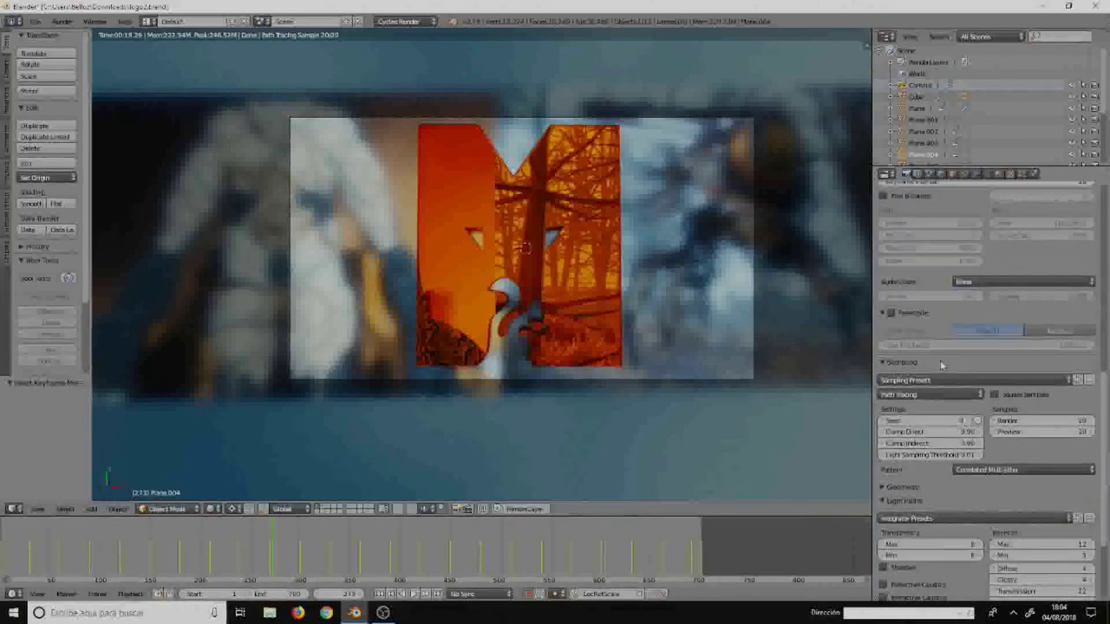
{"action": "scroll", "coordinate": [936, 399], "scroll_direction": "down", "scroll_amount": 1}
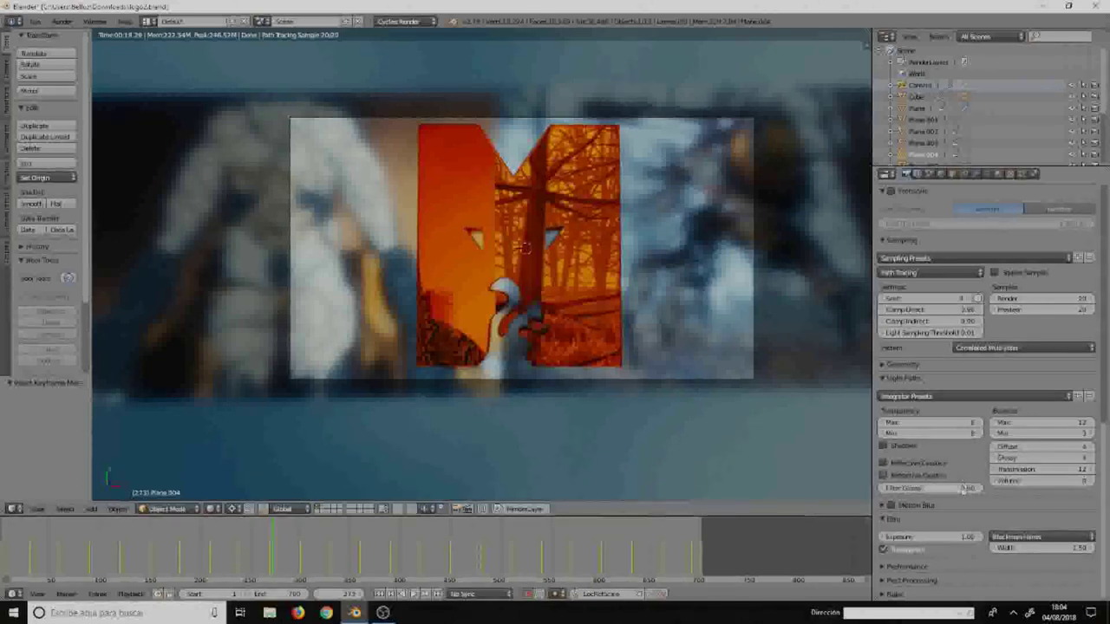
{"action": "scroll", "coordinate": [961, 512], "scroll_direction": "up", "scroll_amount": 5}
{"action": "scroll", "coordinate": [961, 510], "scroll_direction": "up", "scroll_amount": 5}
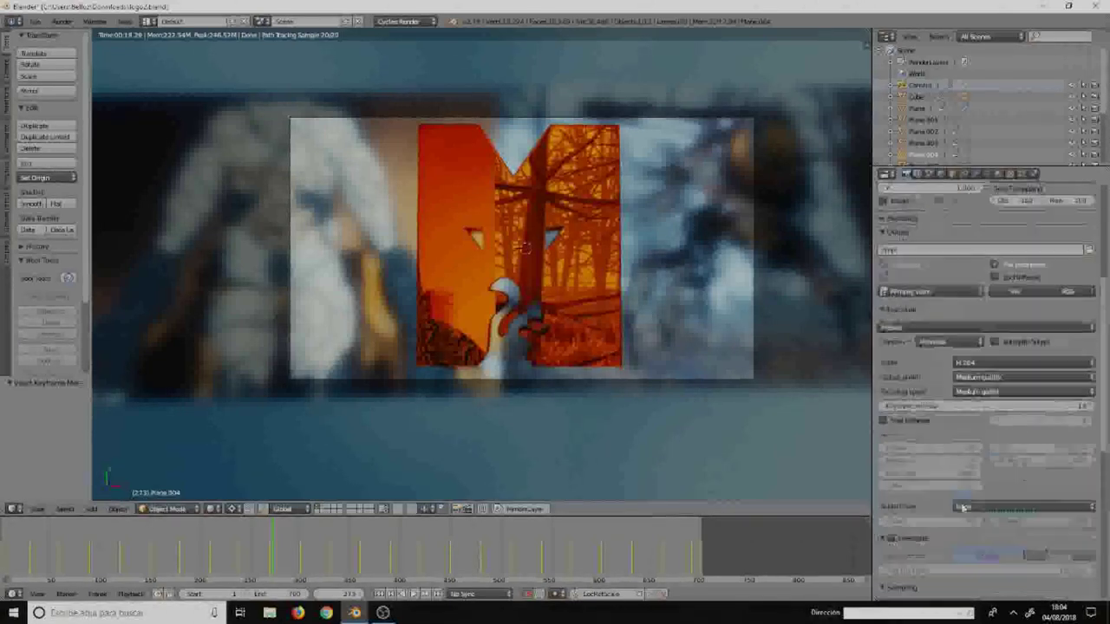
{"action": "scroll", "coordinate": [961, 508], "scroll_direction": "up", "scroll_amount": 5}
{"action": "scroll", "coordinate": [961, 507], "scroll_direction": "up", "scroll_amount": 3}
{"action": "scroll", "coordinate": [962, 502], "scroll_direction": "up", "scroll_amount": 2}
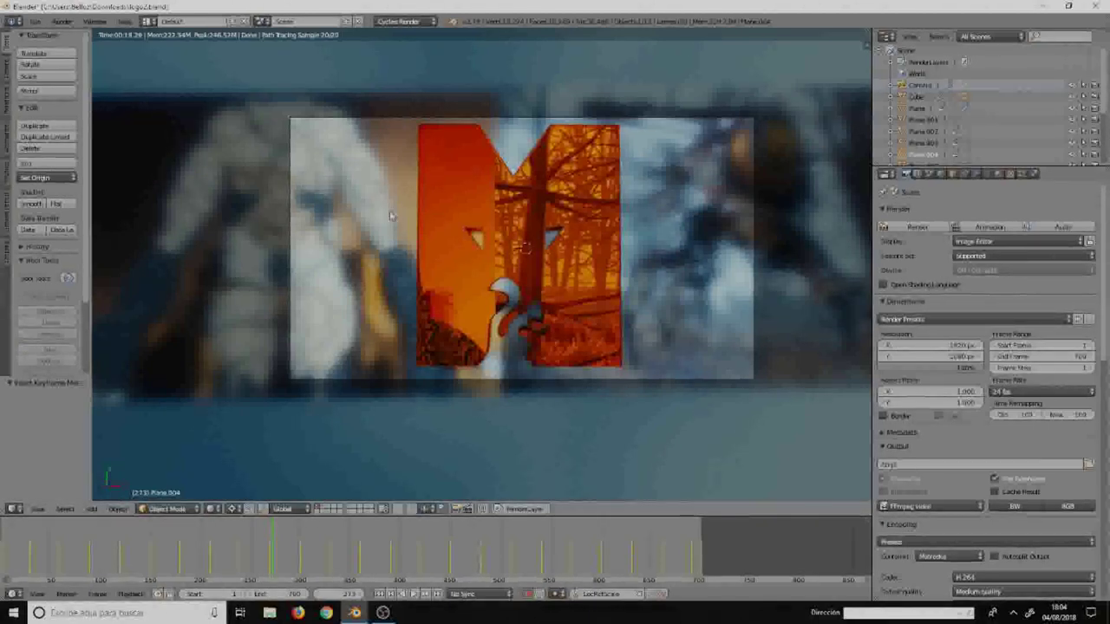
- In User Preferences > System, set Cycles Compute Device to CUDA, then close the preferences
{"action": "key", "text": "ctrl+alt+u"}
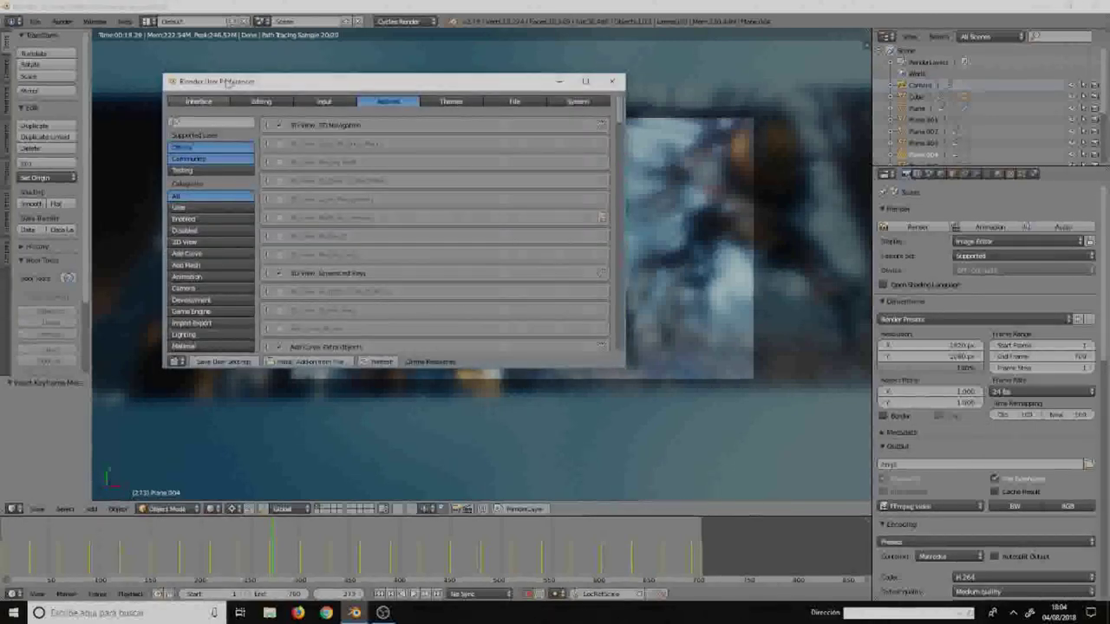
{"action": "left_click", "coordinate": [576, 101]}
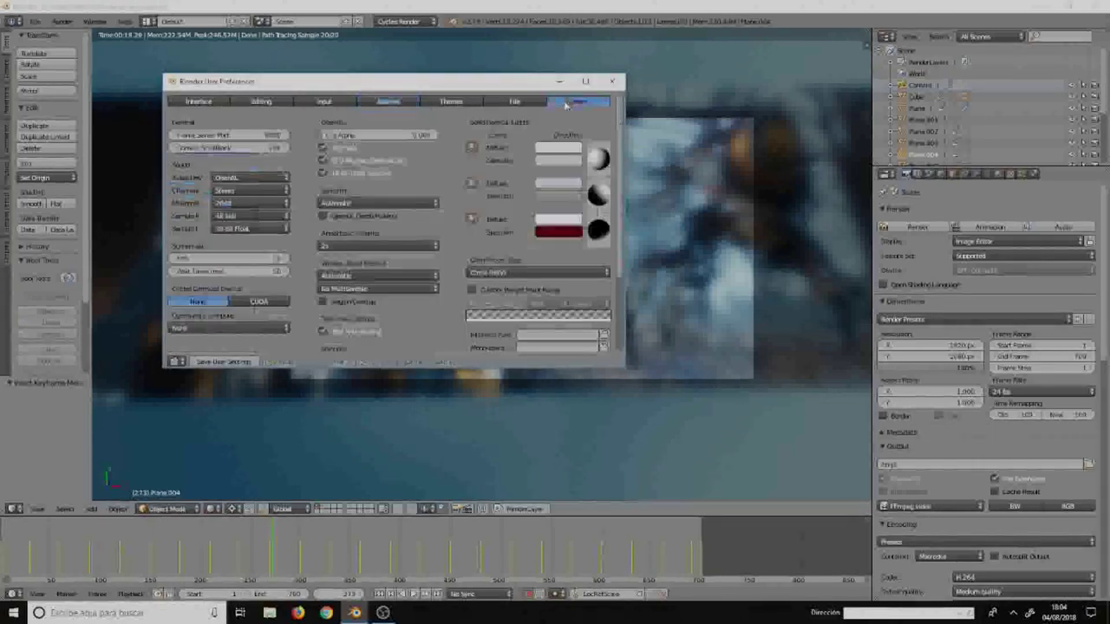
{"action": "scroll", "coordinate": [260, 225], "scroll_direction": "down", "scroll_amount": 4}
{"action": "left_click", "coordinate": [256, 209]}
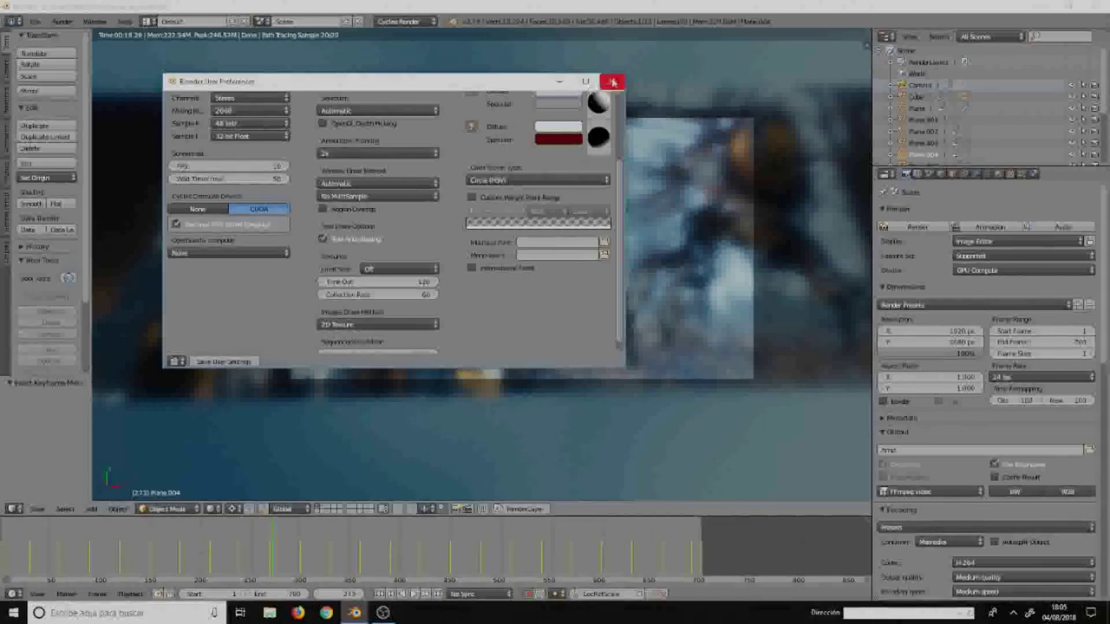
{"action": "left_click", "coordinate": [612, 81]}
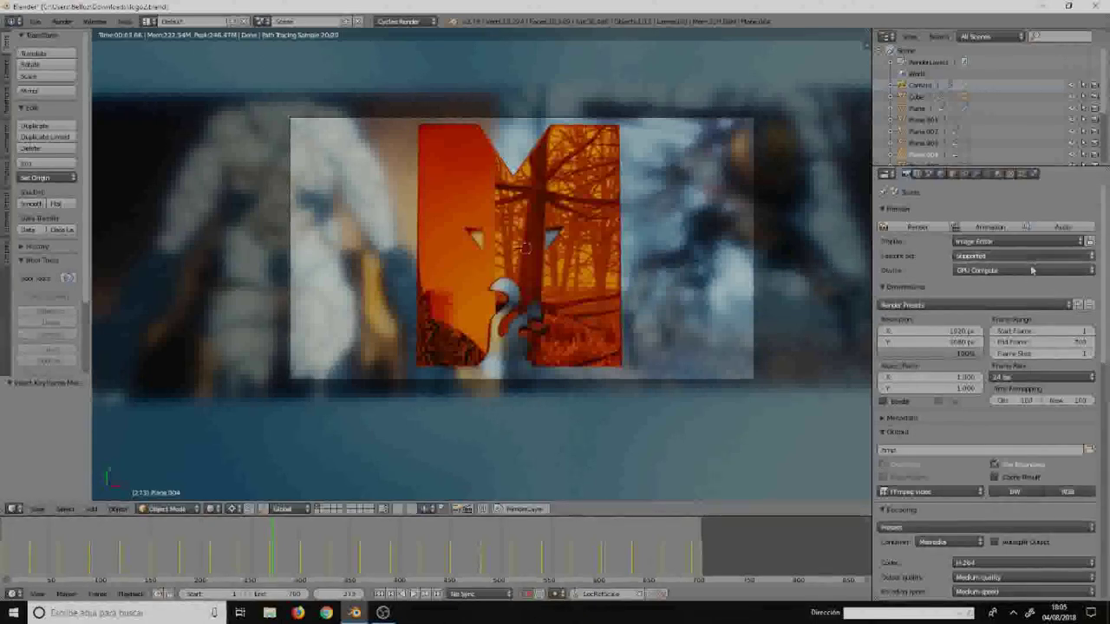
{"action": "left_click", "coordinate": [1010, 270]}
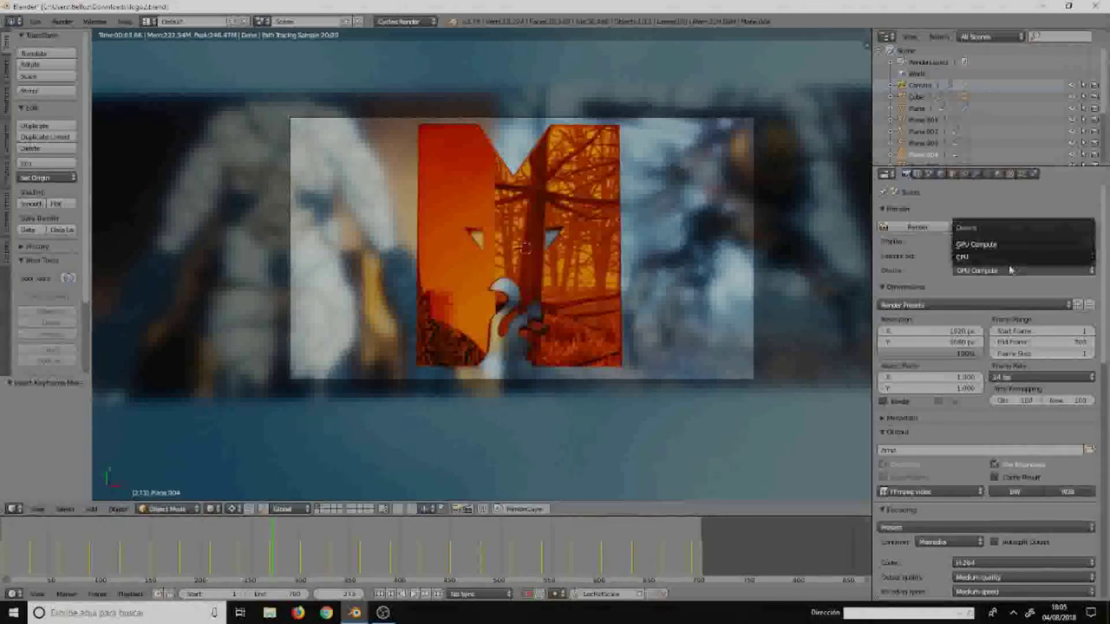
{"action": "left_click", "coordinate": [1004, 245]}
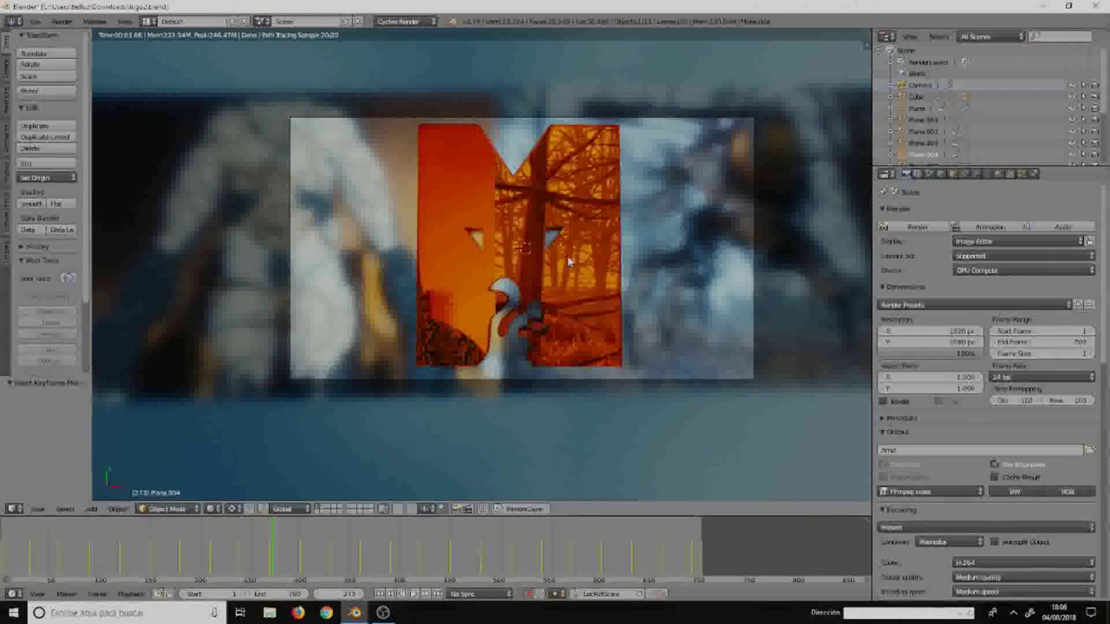
- Switch to Scene2 and zoom in on the fireplace photo plane
{"action": "left_click", "coordinate": [261, 21]}
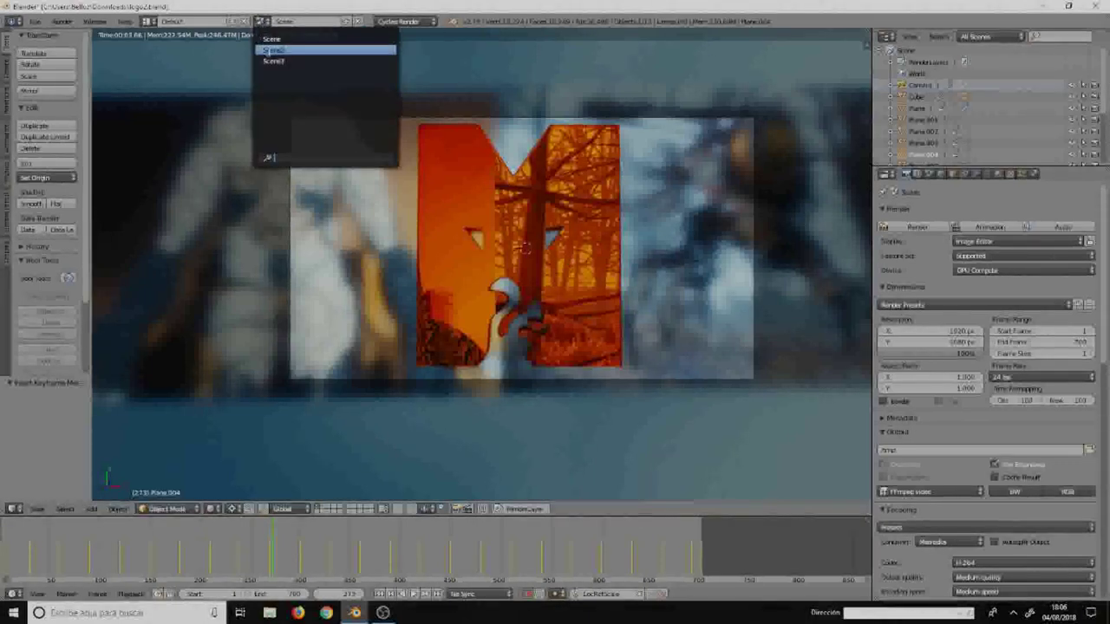
{"action": "left_click", "coordinate": [273, 60]}
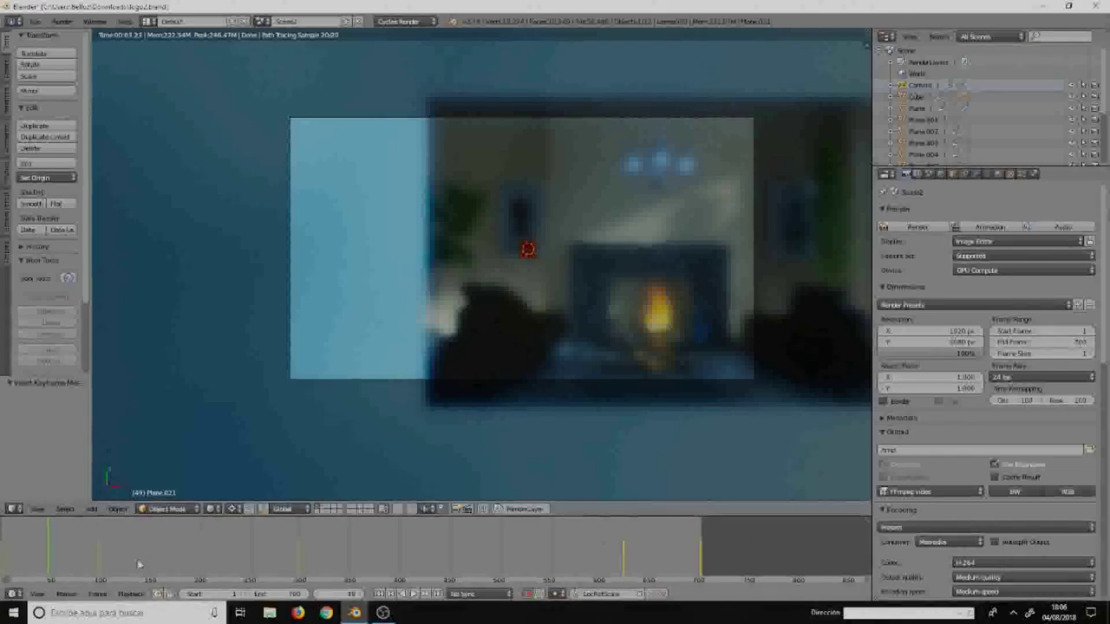
{"action": "scroll", "coordinate": [118, 565], "scroll_direction": "down", "scroll_amount": 2}
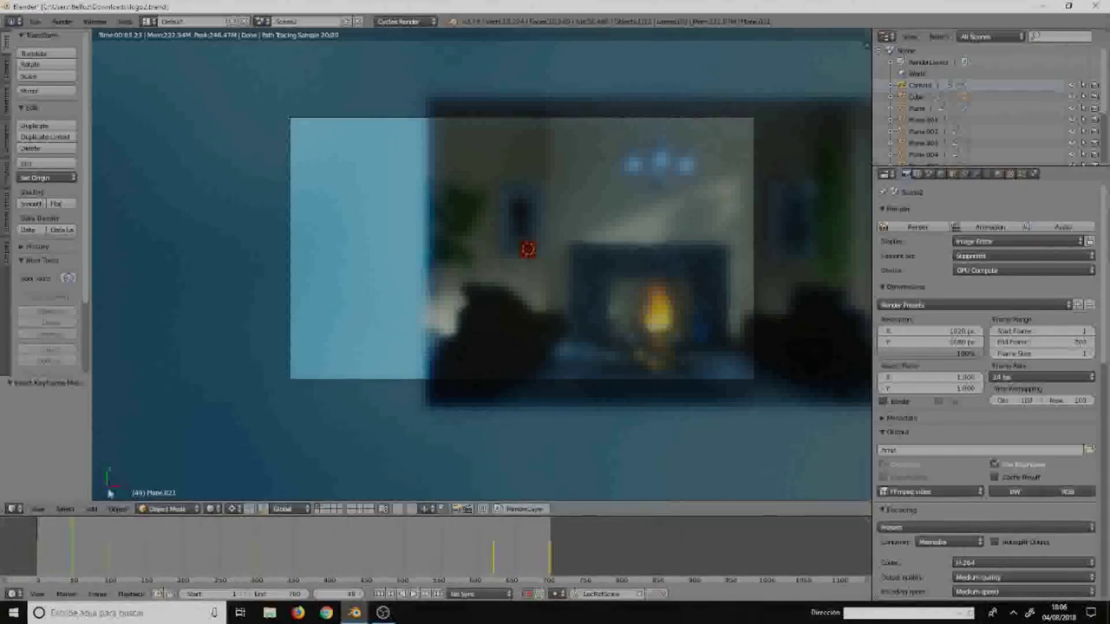
{"action": "scroll", "coordinate": [372, 414], "scroll_direction": "up", "scroll_amount": 3}
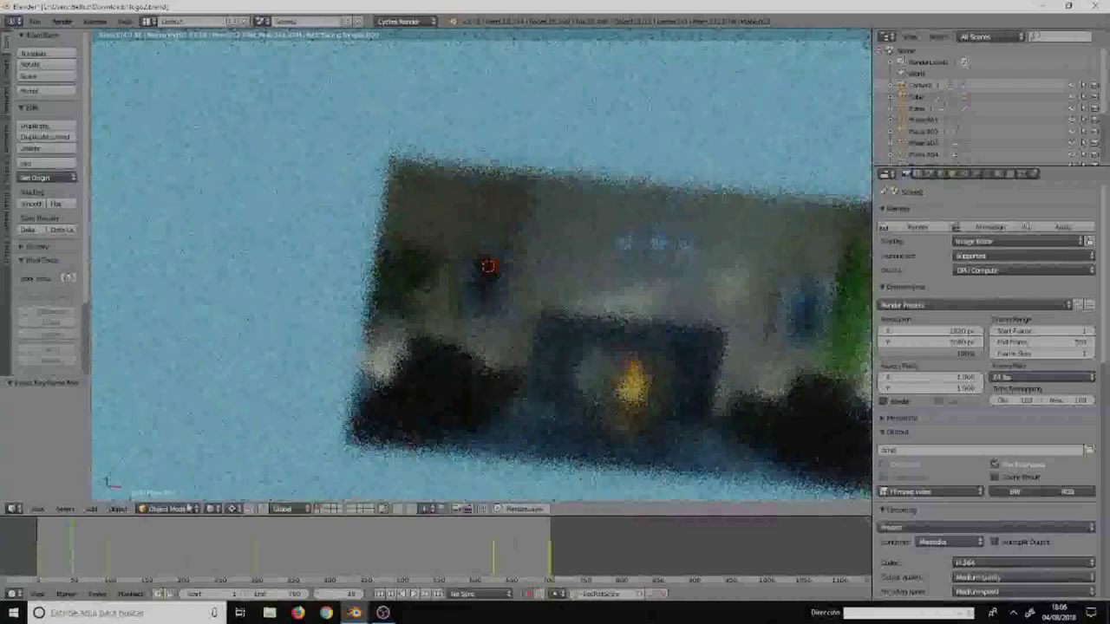
{"action": "left_click", "coordinate": [214, 509]}
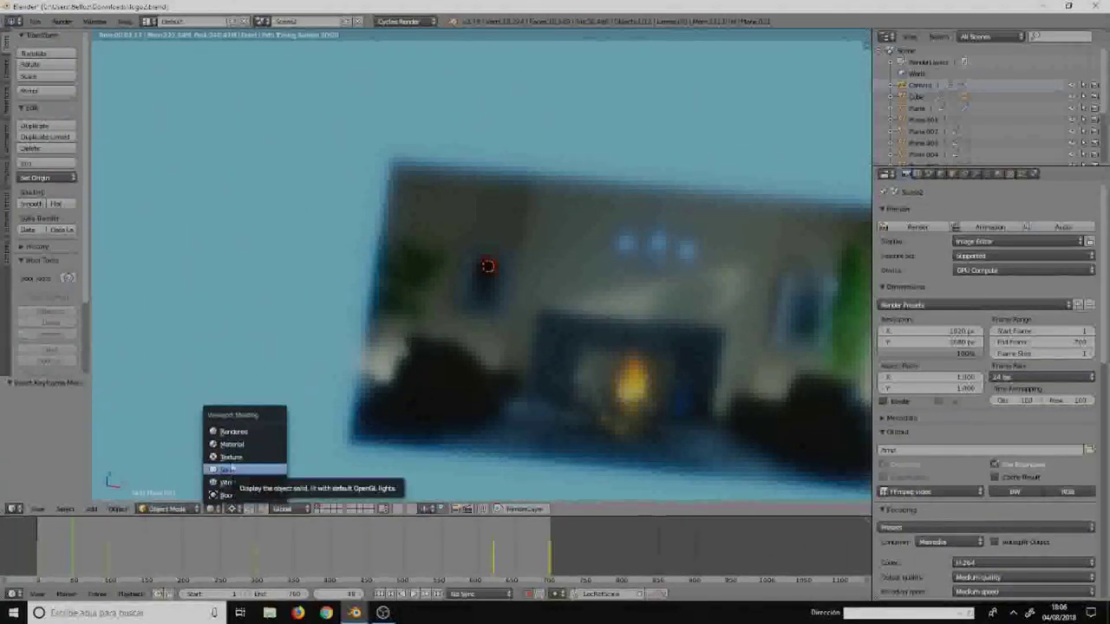
- Set solid shading and top orthographic view, and pivot transforms around the 3D cursor
{"action": "left_click", "coordinate": [230, 471]}
{"action": "key", "text": "KP_7"}
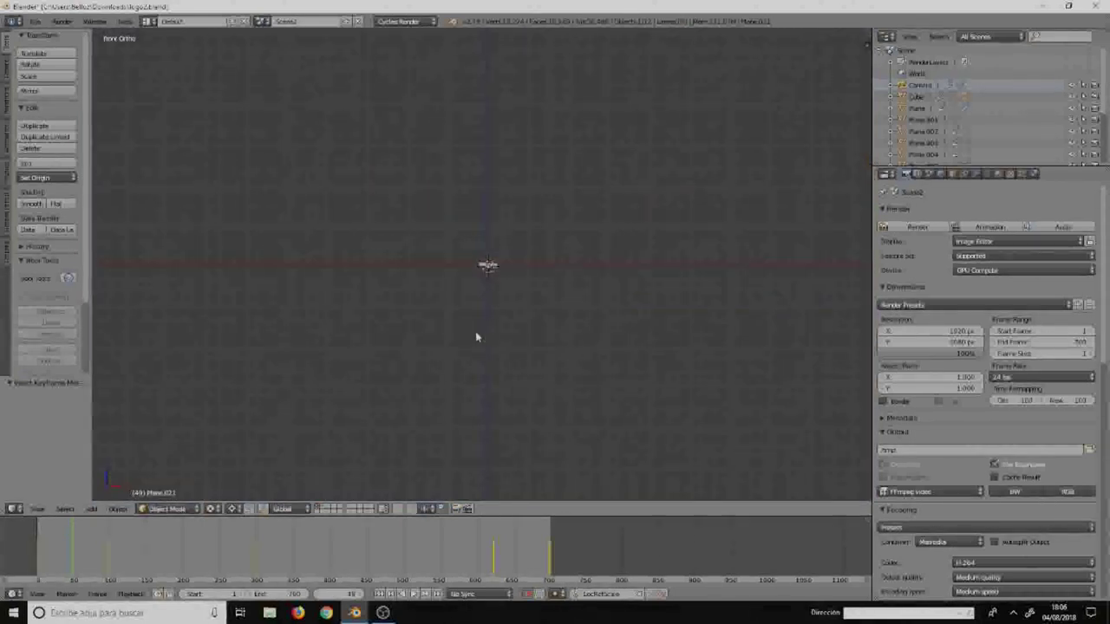
{"action": "scroll", "coordinate": [515, 277], "scroll_direction": "down", "scroll_amount": 3}
{"action": "scroll", "coordinate": [514, 272], "scroll_direction": "down", "scroll_amount": 3}
{"action": "scroll", "coordinate": [512, 274], "scroll_direction": "down", "scroll_amount": 2}
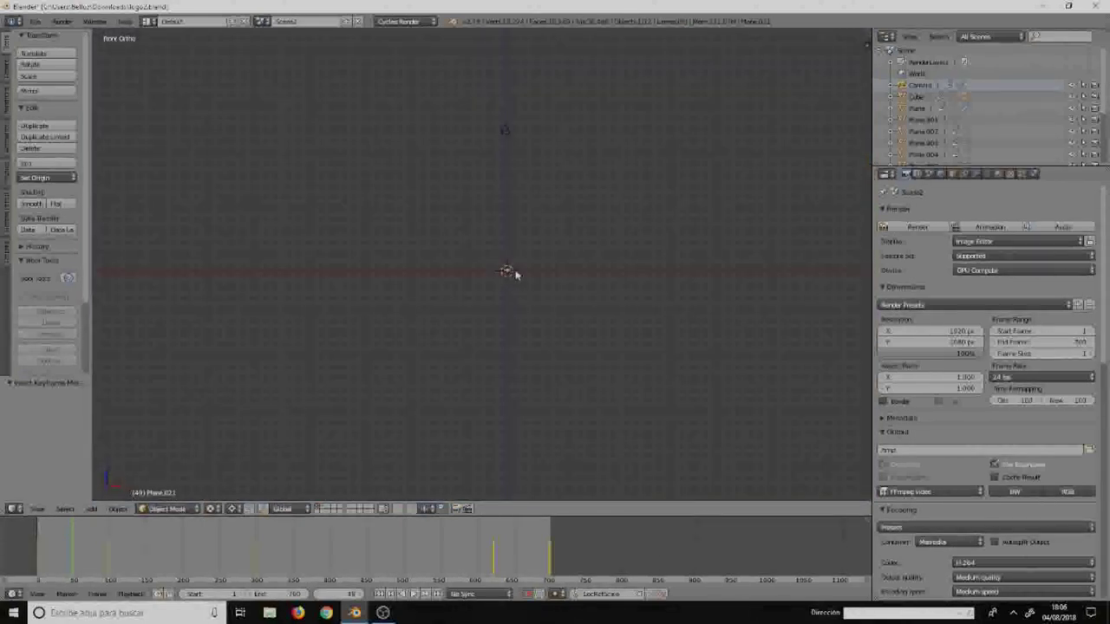
{"action": "middle_click_drag", "start_coordinate": [514, 275], "coordinate": [514, 287]}
{"action": "scroll", "coordinate": [515, 287], "scroll_direction": "up", "scroll_amount": 5}
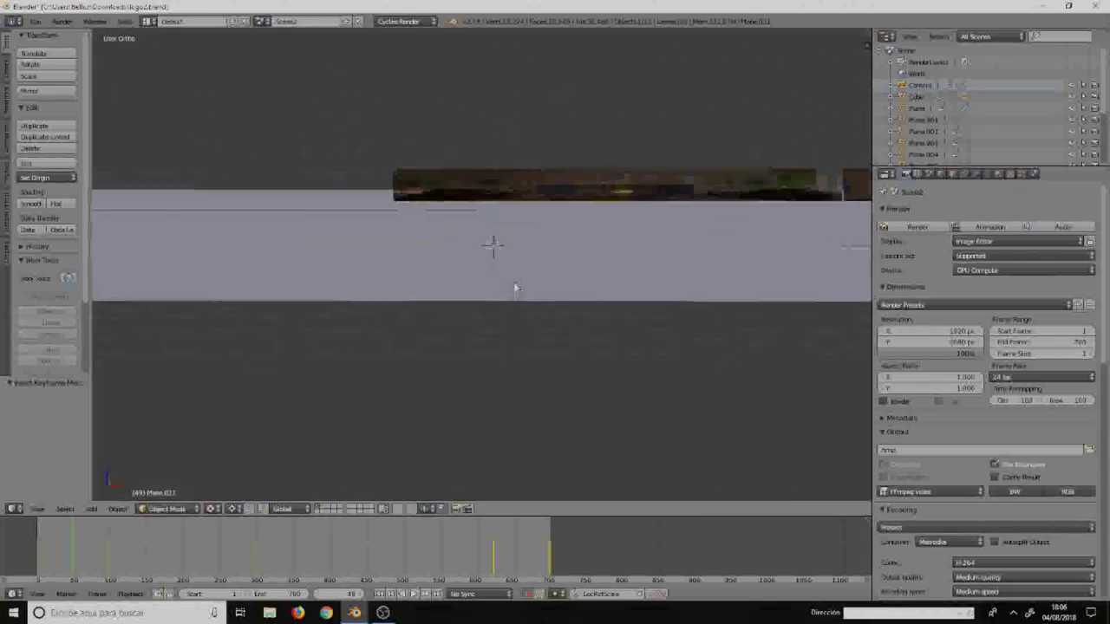
{"action": "scroll", "coordinate": [496, 259], "scroll_direction": "up", "scroll_amount": 3}
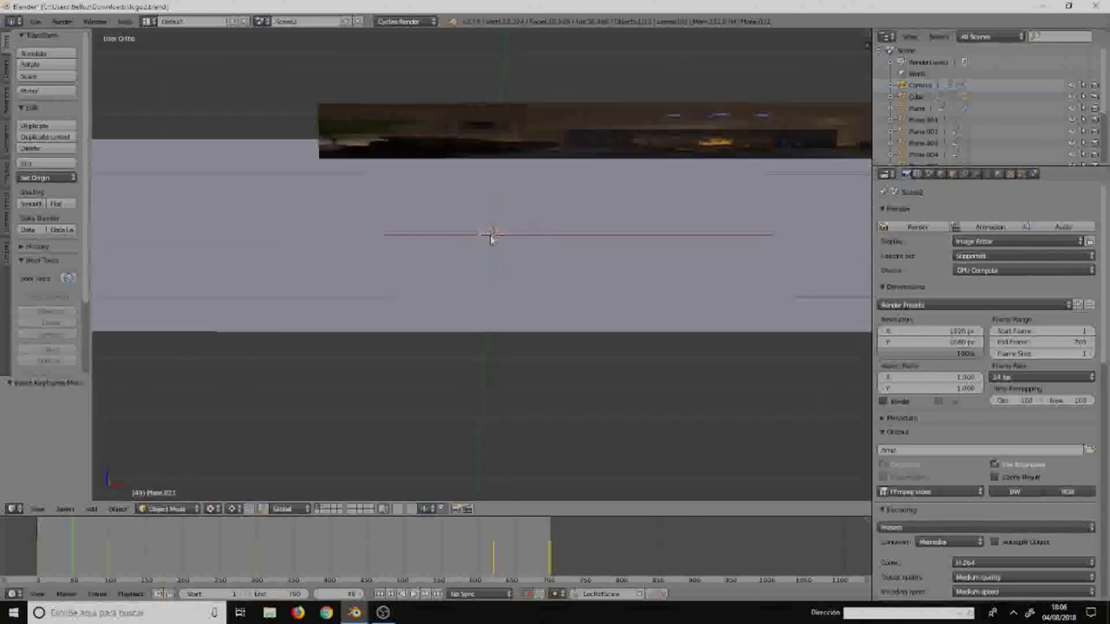
{"action": "left_click", "coordinate": [236, 509]}
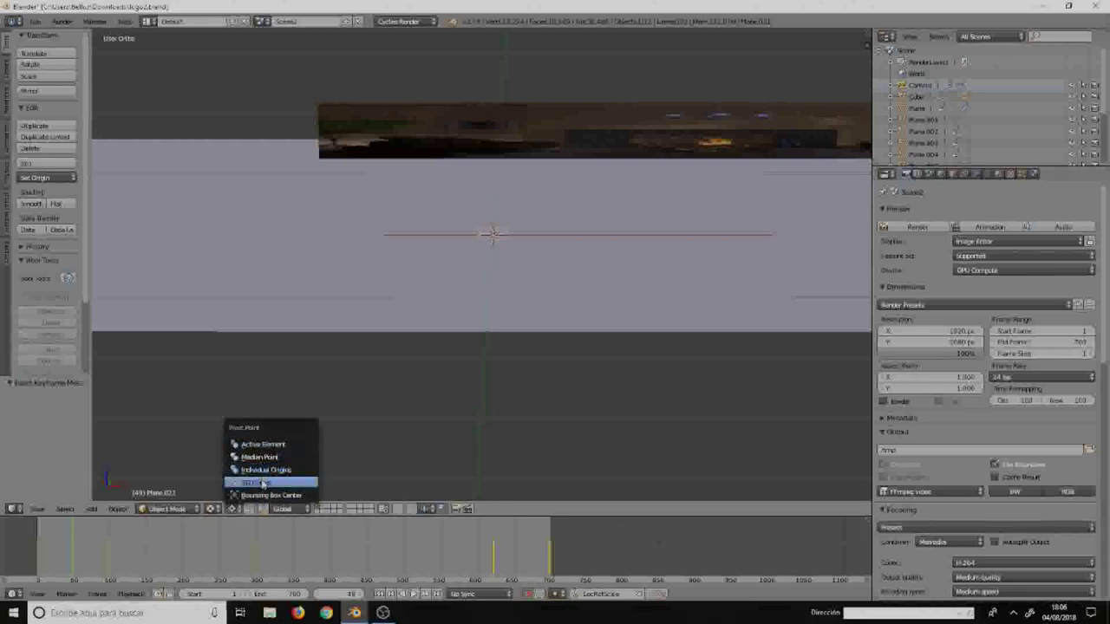
{"action": "left_click", "coordinate": [262, 483]}
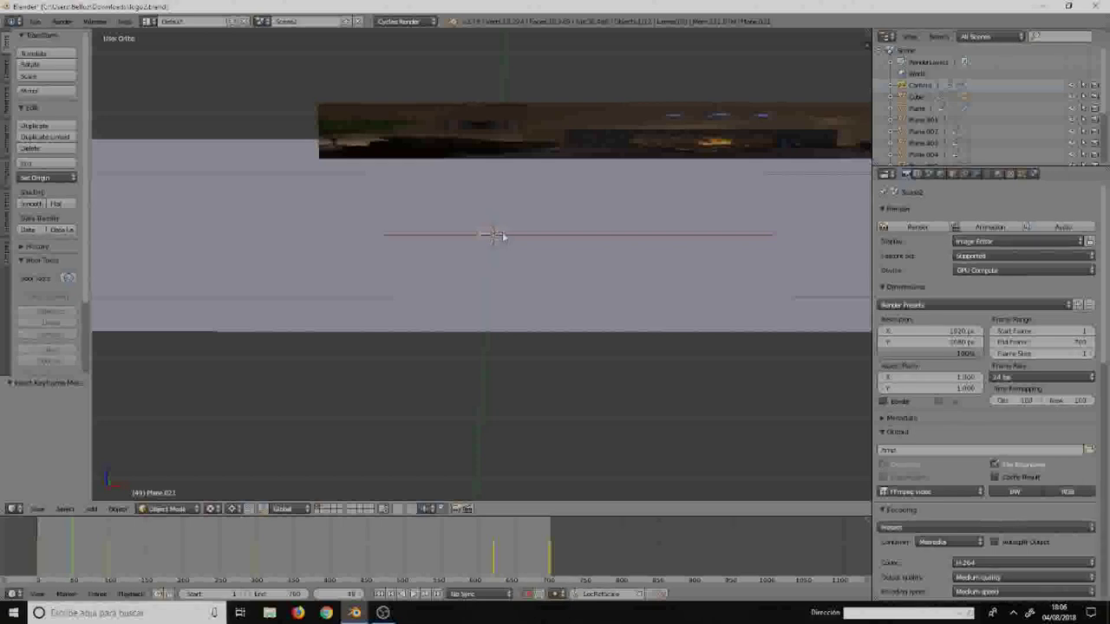
- Scale the M logo down to a tiny point at frame 49 and play the animation
{"action": "key", "text": "s"}
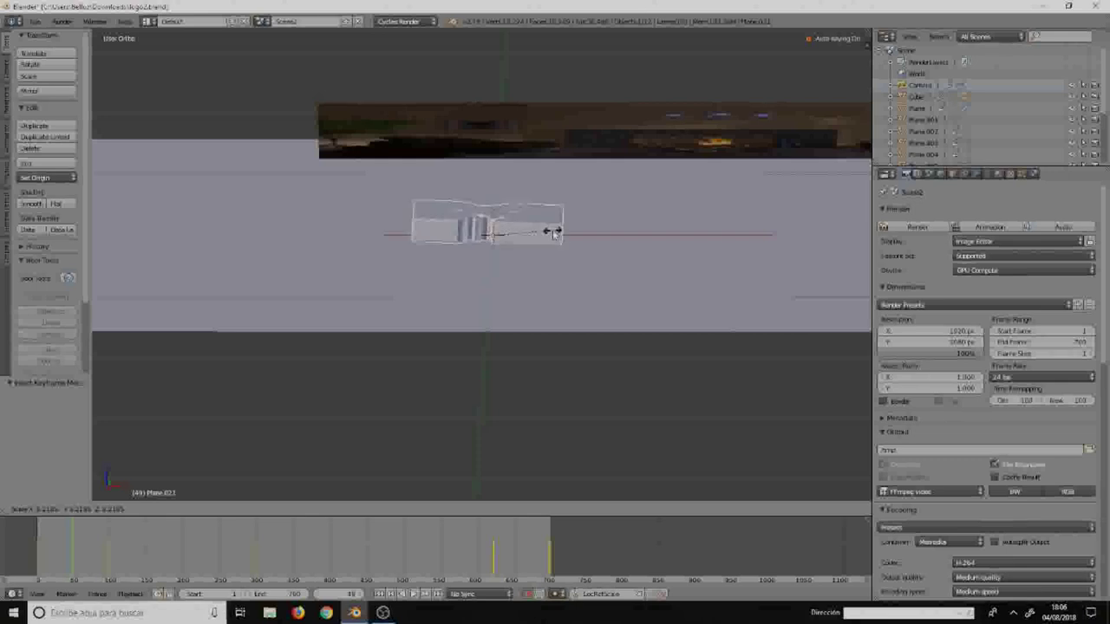
{"action": "left_click", "coordinate": [524, 233]}
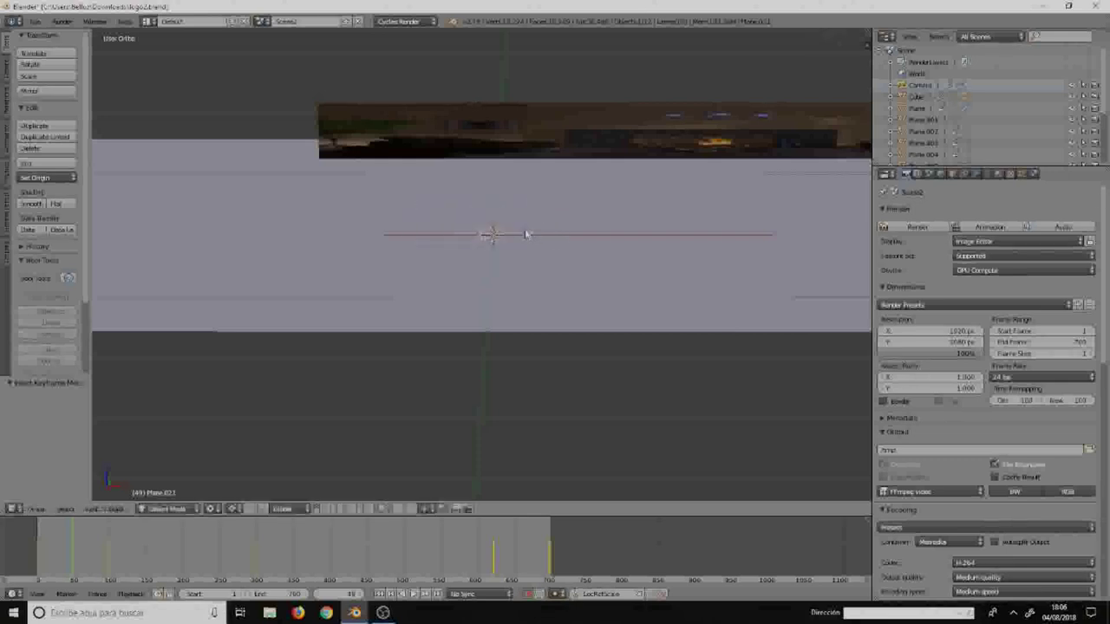
{"action": "key", "text": "s"}
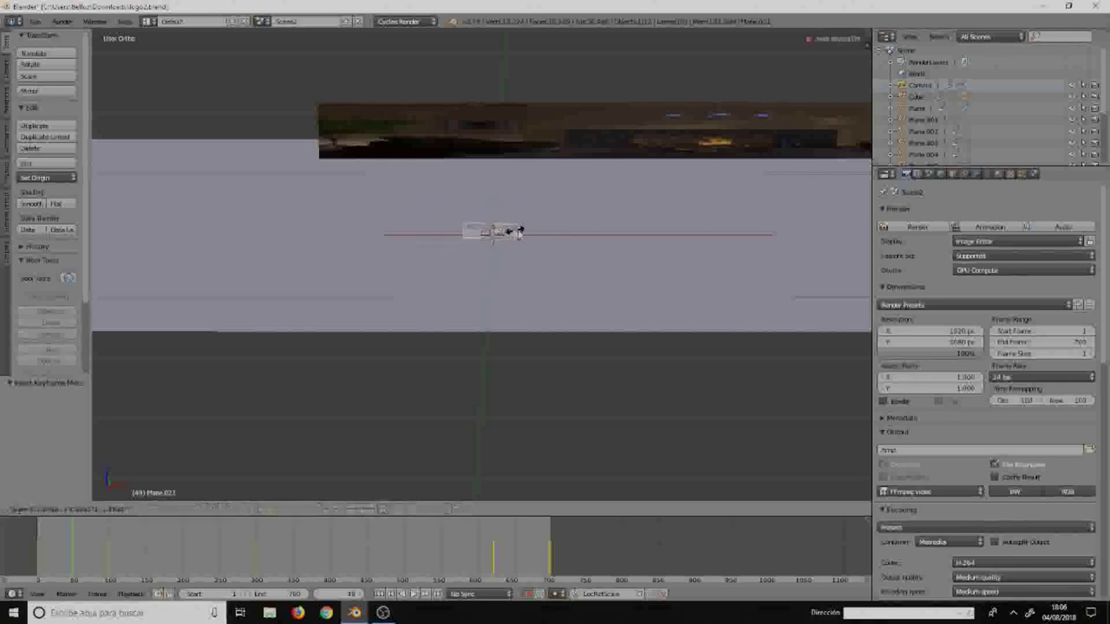
{"action": "left_click", "coordinate": [494, 236]}
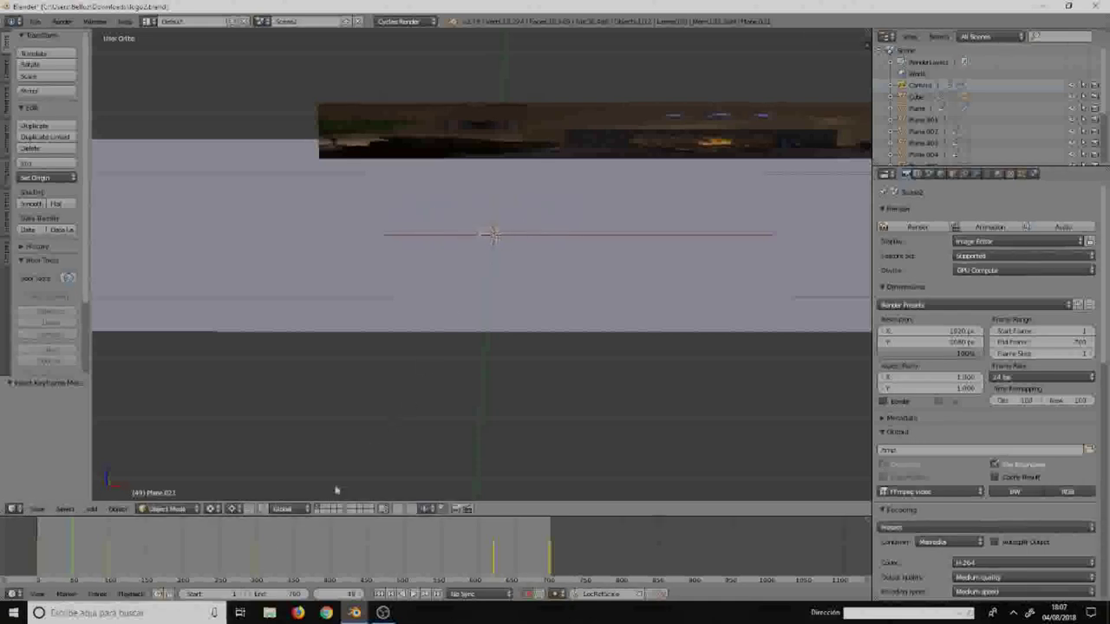
{"action": "key", "text": "alt+a"}
{"action": "key", "text": "alt+a"}
{"action": "key", "text": "KP_0"}
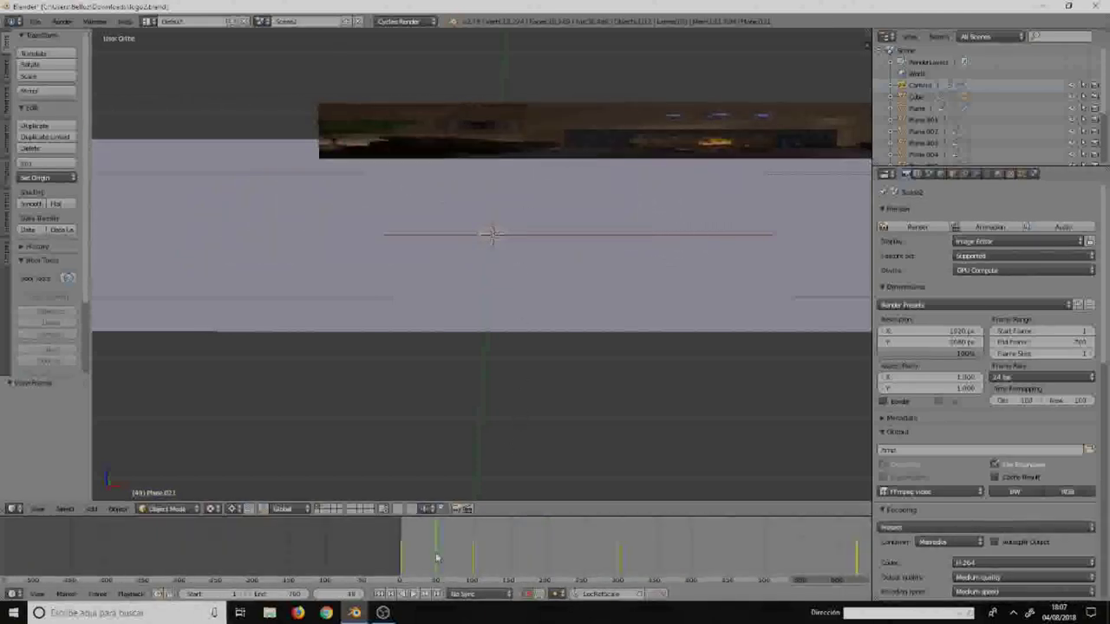
- Preview the animation in Rendered shading through the scene camera, playing and stopping it
{"action": "key", "text": "KP_0"}
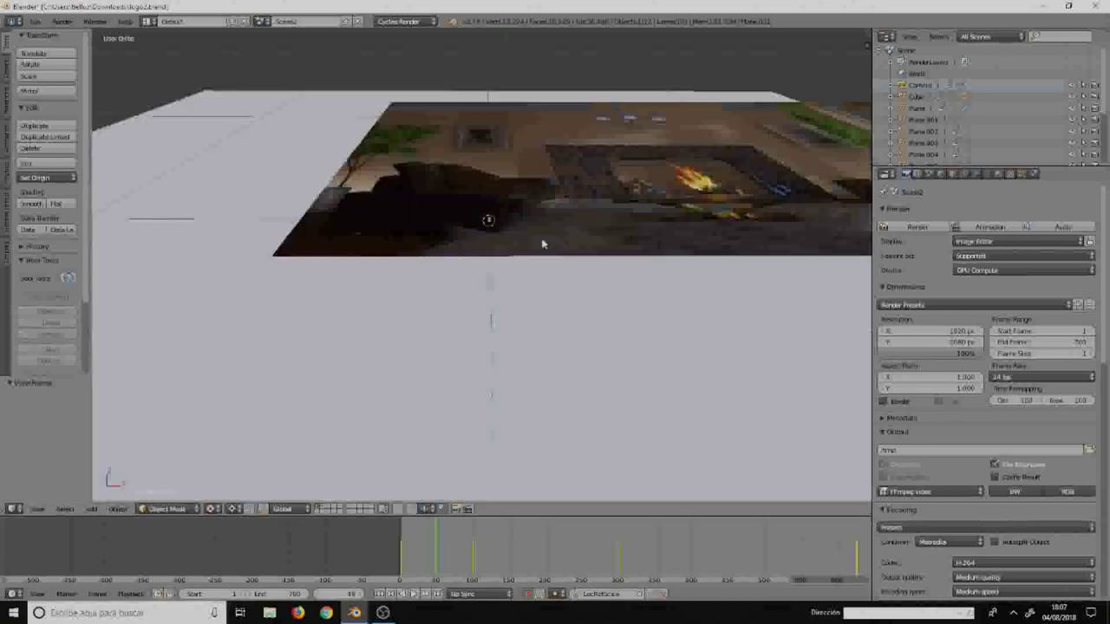
{"action": "left_click", "coordinate": [211, 509]}
{"action": "left_click", "coordinate": [224, 431]}
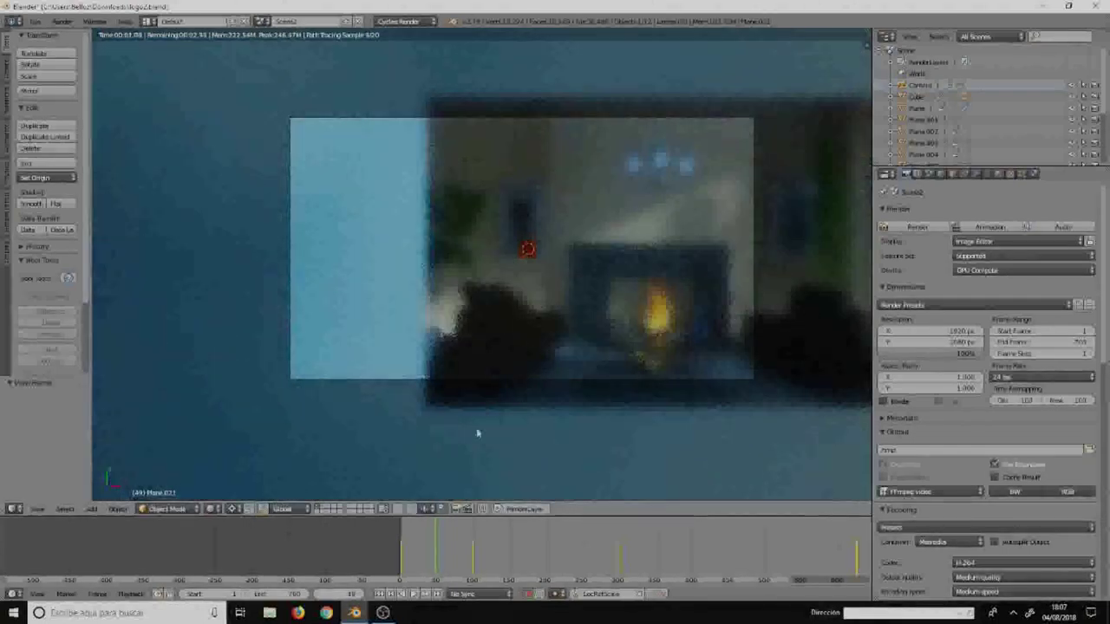
{"action": "key", "text": "alt+a"}
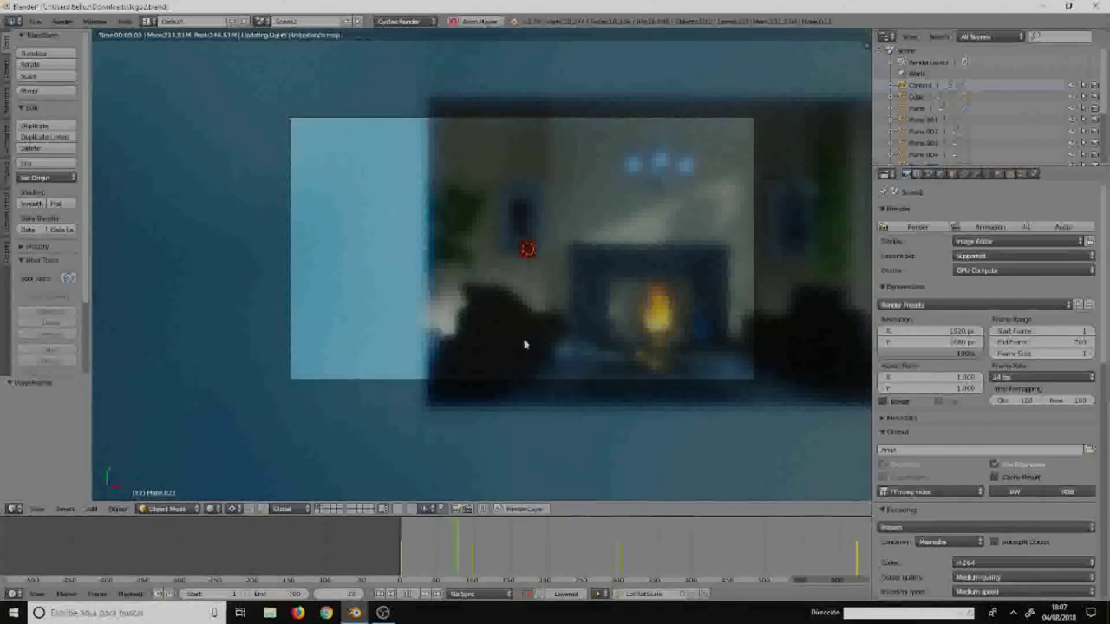
{"action": "left_click", "coordinate": [417, 596]}
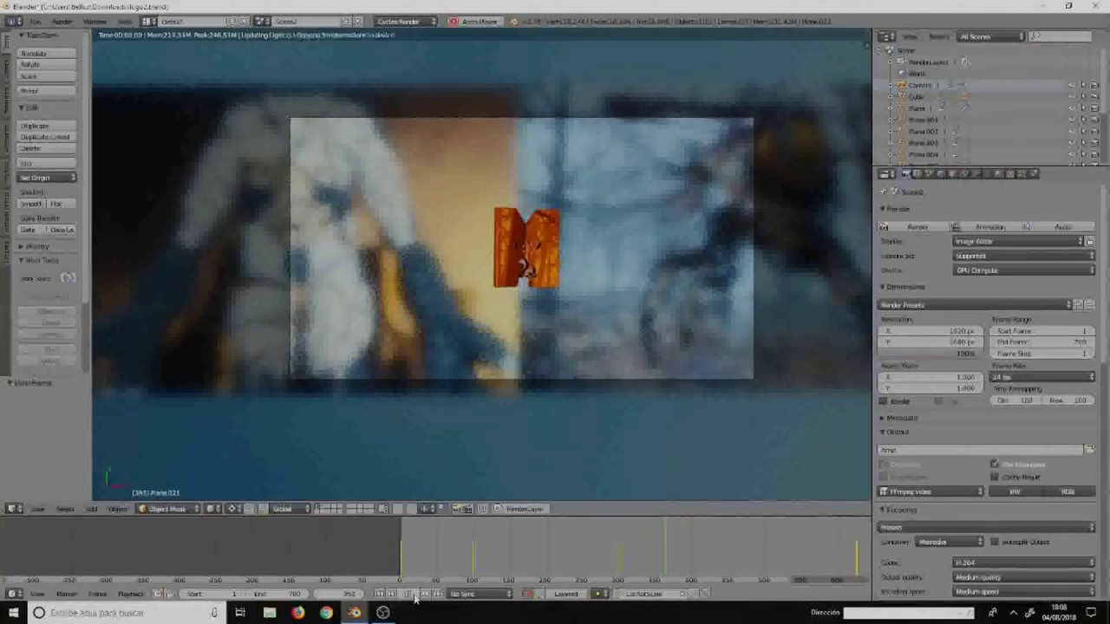
{"action": "left_click", "coordinate": [414, 597]}
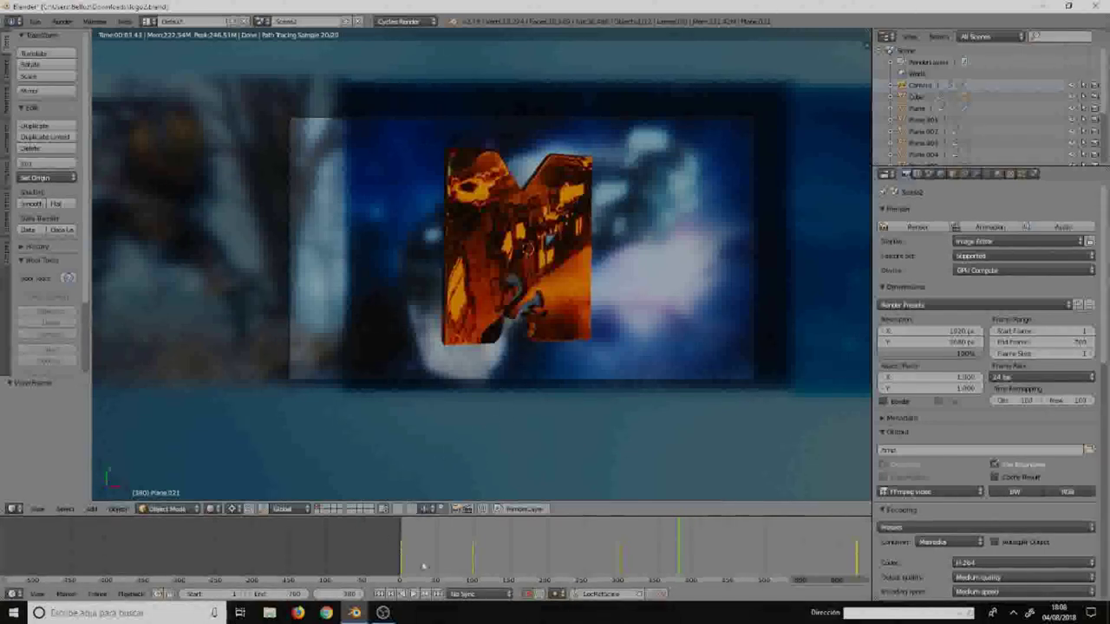
{"action": "left_click", "coordinate": [414, 595]}
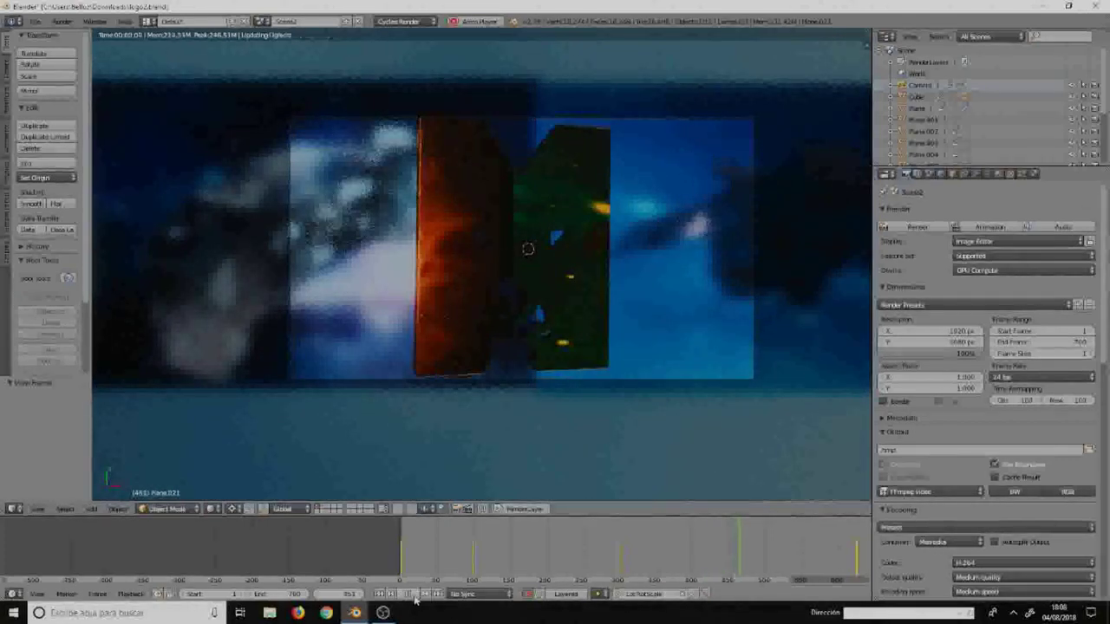
{"action": "left_click", "coordinate": [415, 595]}
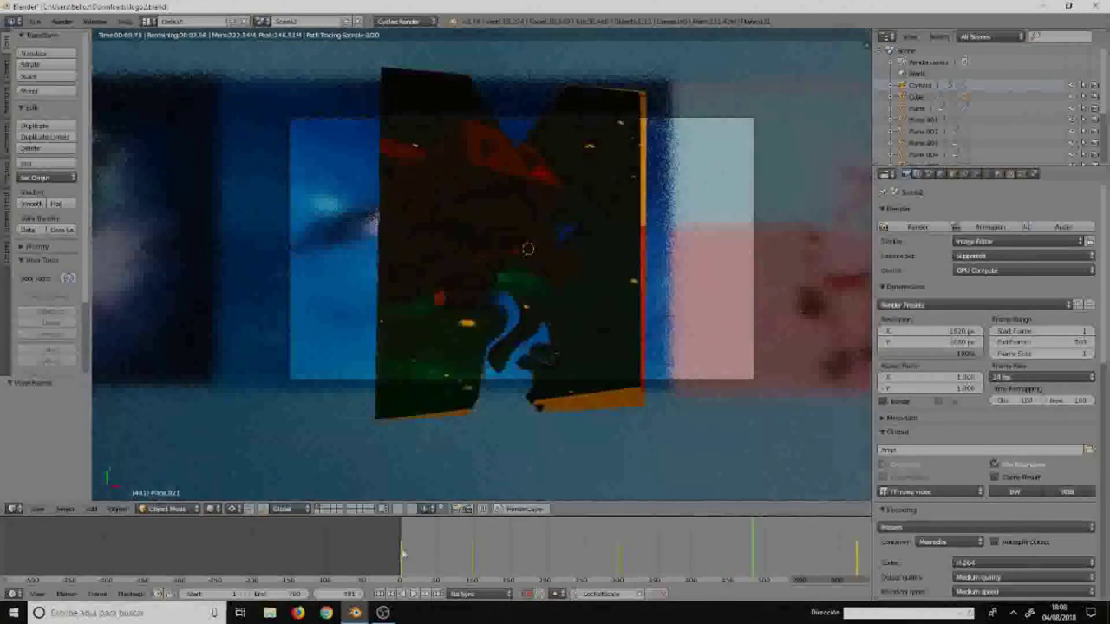
- Return to frame 1, enable Auto Keying, and move to frame 100
{"action": "key", "text": "shift+Left"}
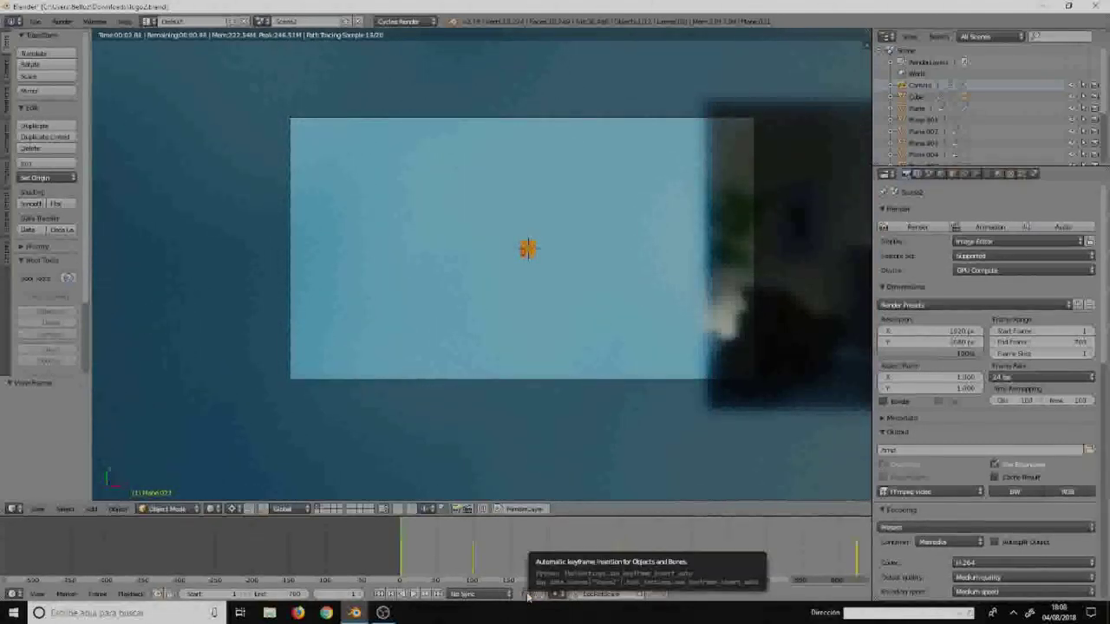
{"action": "left_click", "coordinate": [529, 595]}
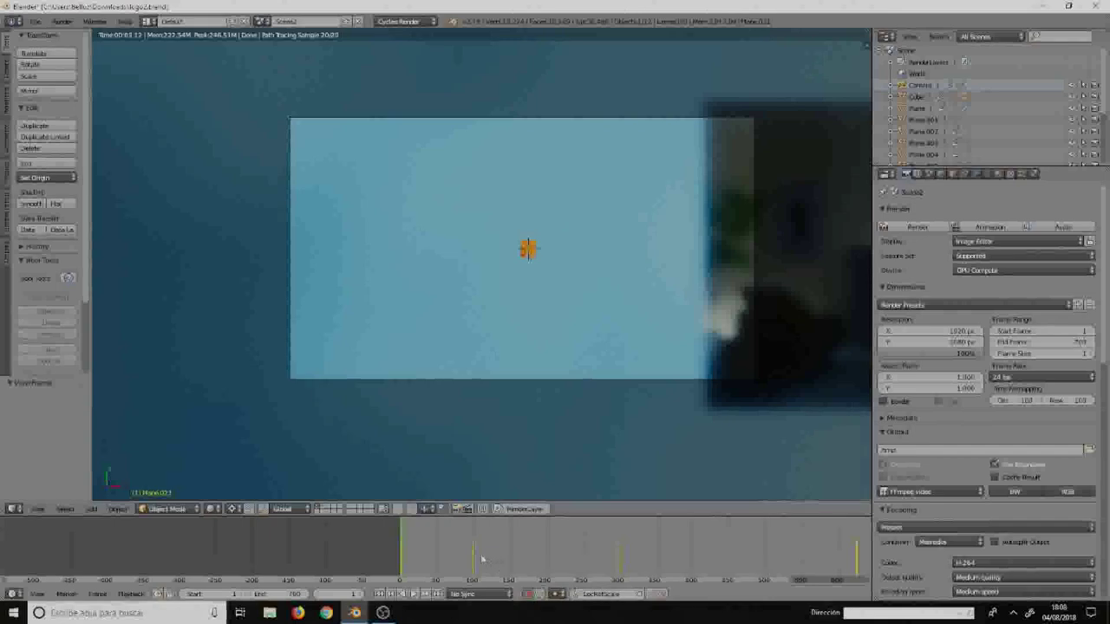
{"action": "left_click", "coordinate": [474, 551]}
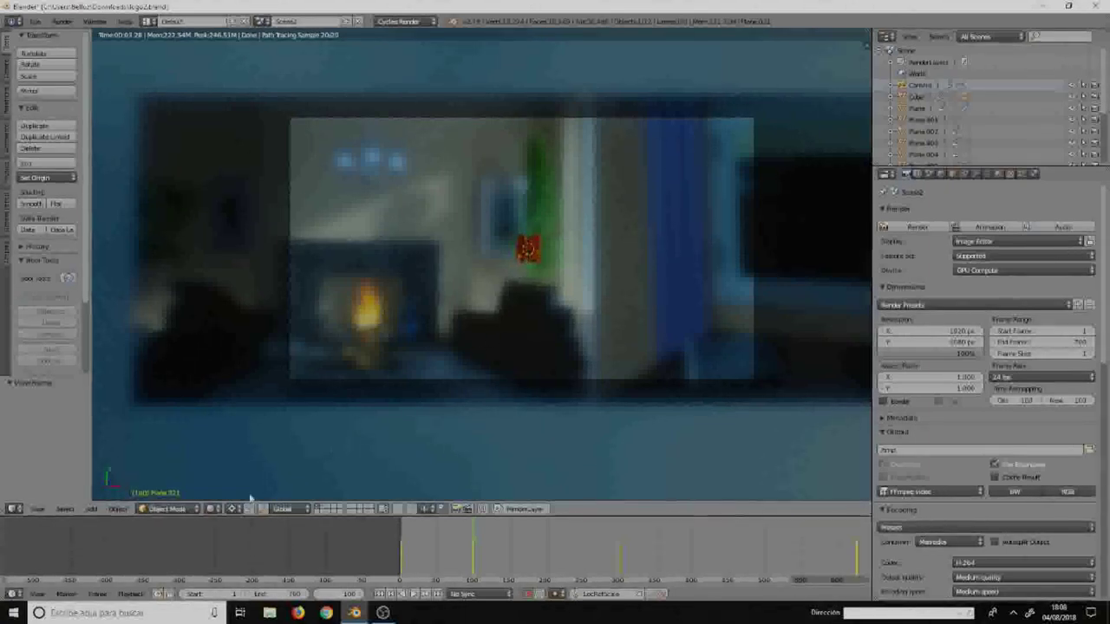
- In Solid shading, rotate the M logo about the Y axis
{"action": "left_click", "coordinate": [215, 509]}
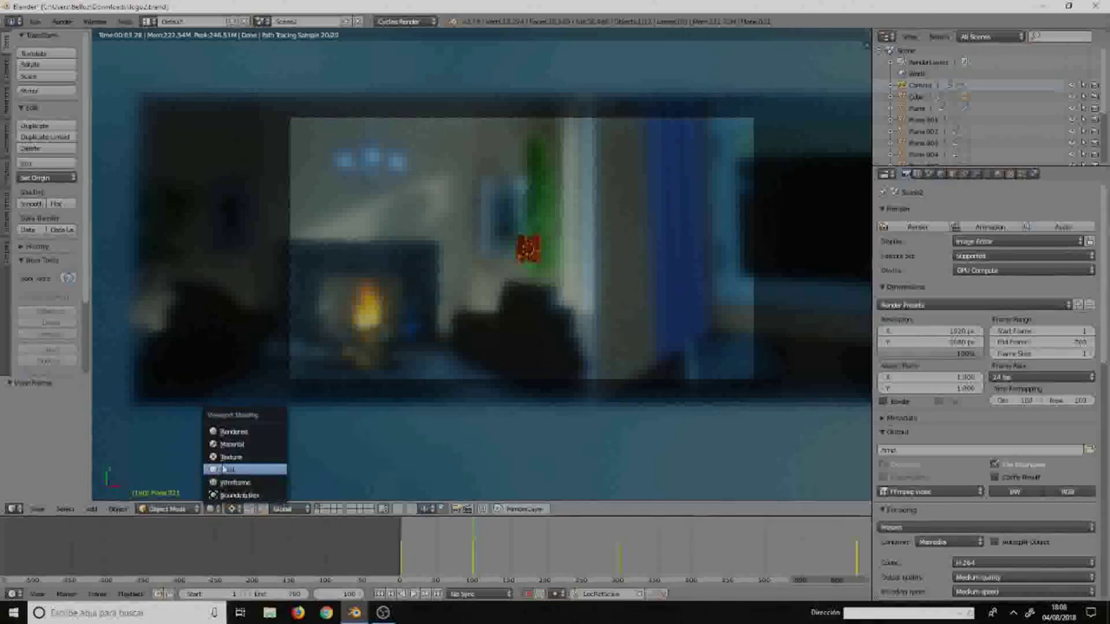
{"action": "left_click", "coordinate": [226, 469]}
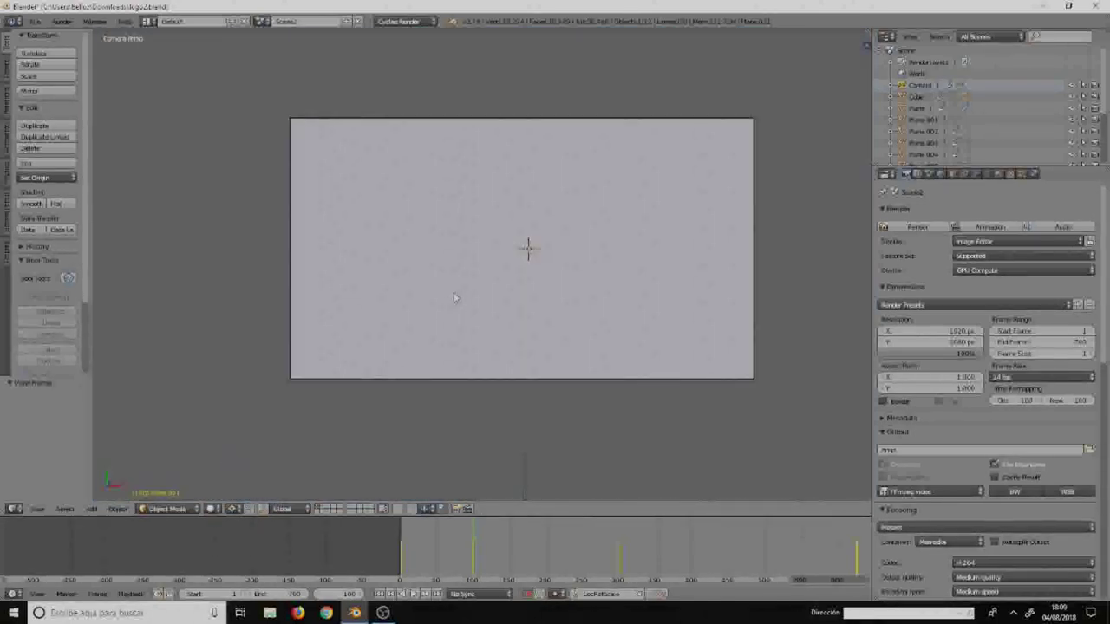
{"action": "key", "text": "r"}
{"action": "key", "text": "y"}
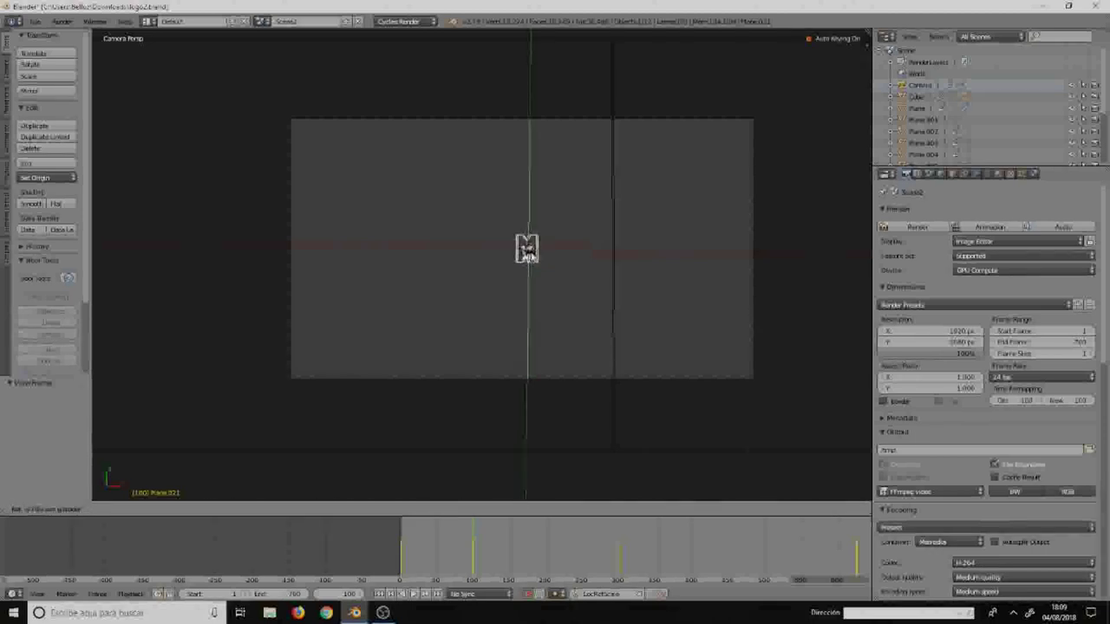
{"action": "left_click", "coordinate": [527, 250]}
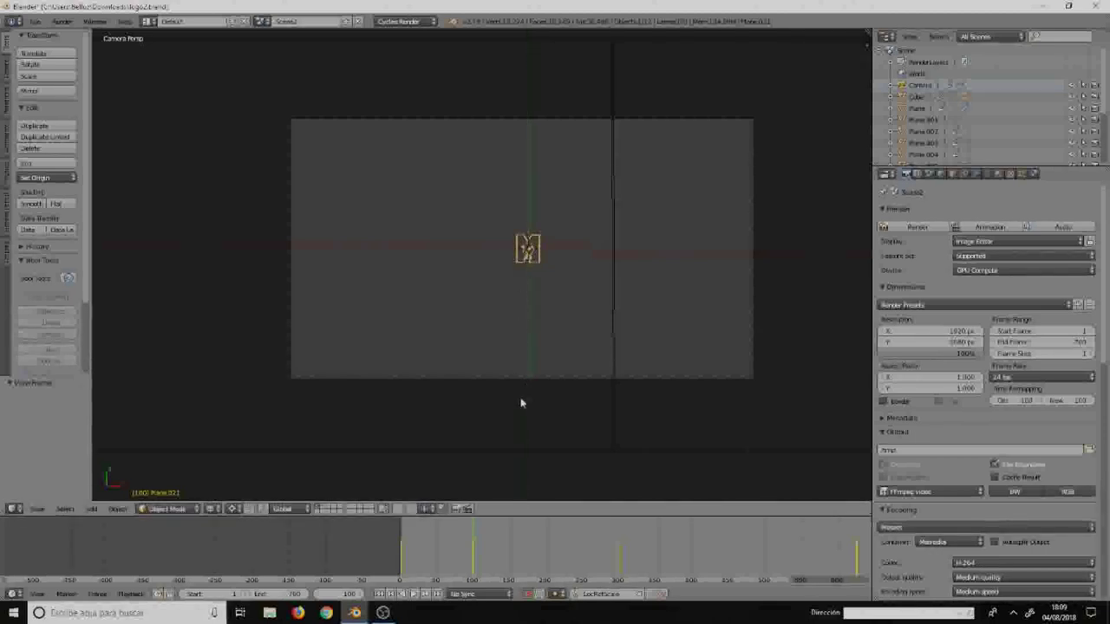
{"action": "key", "text": "r"}
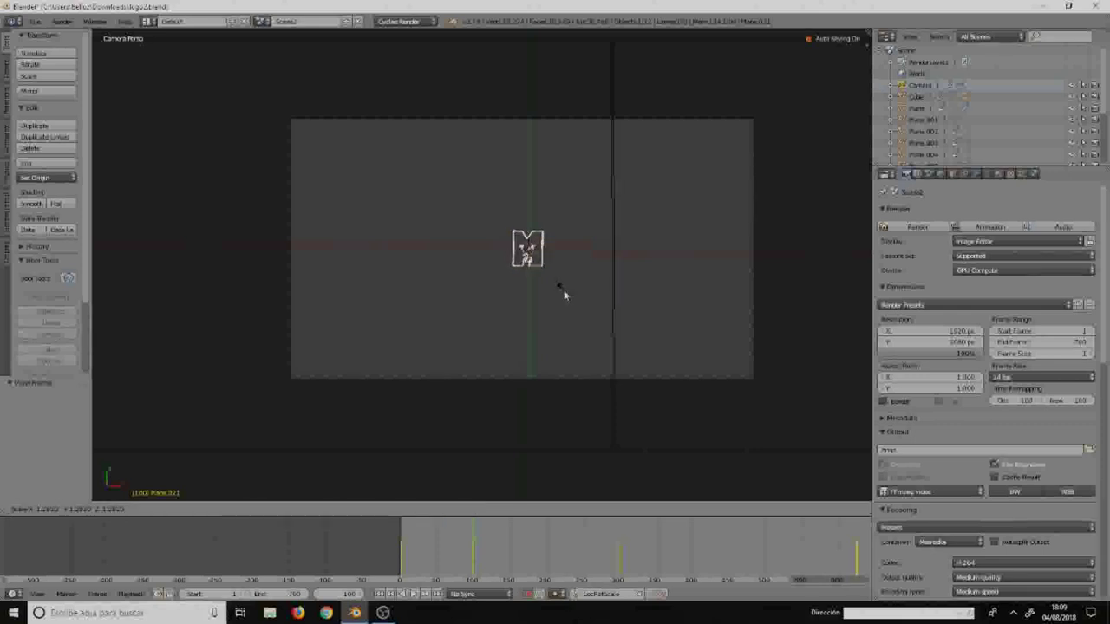
{"action": "key", "text": "Escape"}
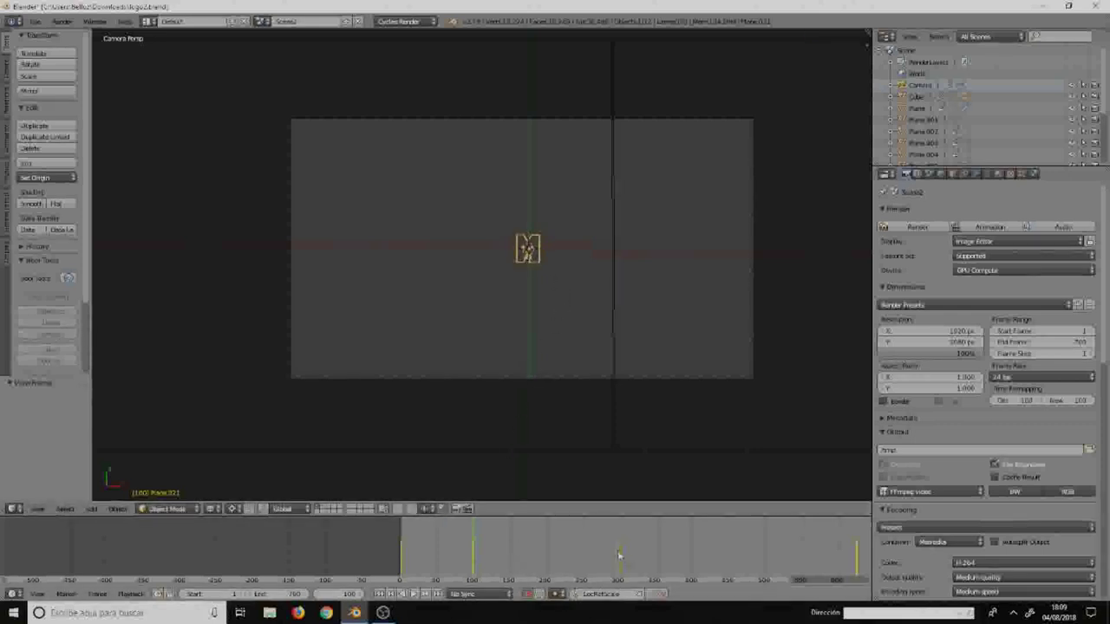
- Go to frame 621 and show the Rendered preview of the full-size logo
{"action": "left_click", "coordinate": [619, 555]}
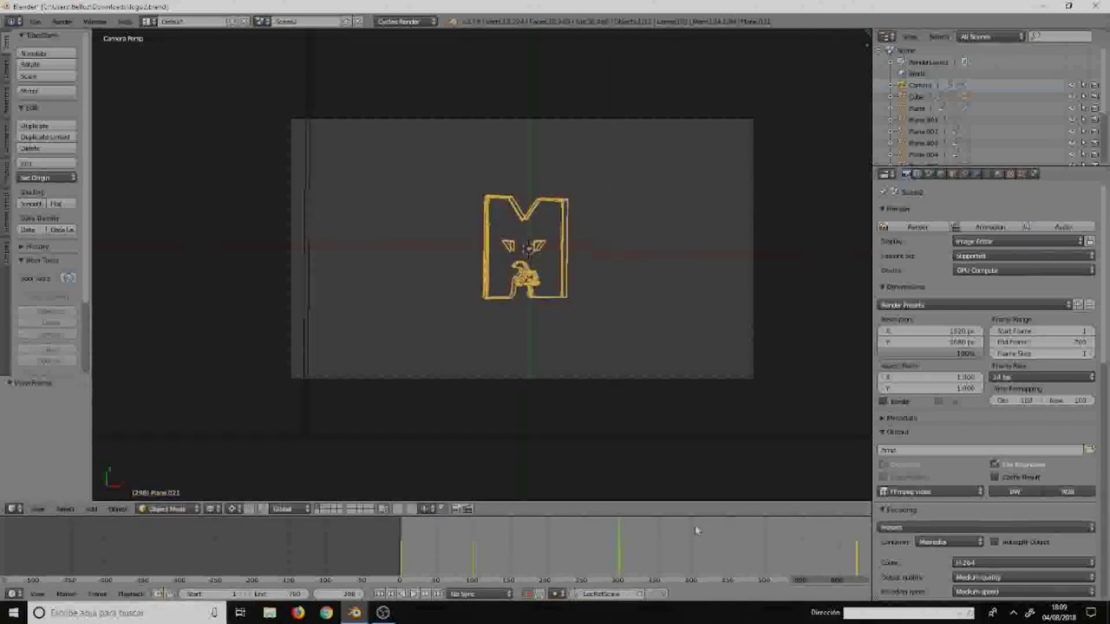
{"action": "key", "text": "Home"}
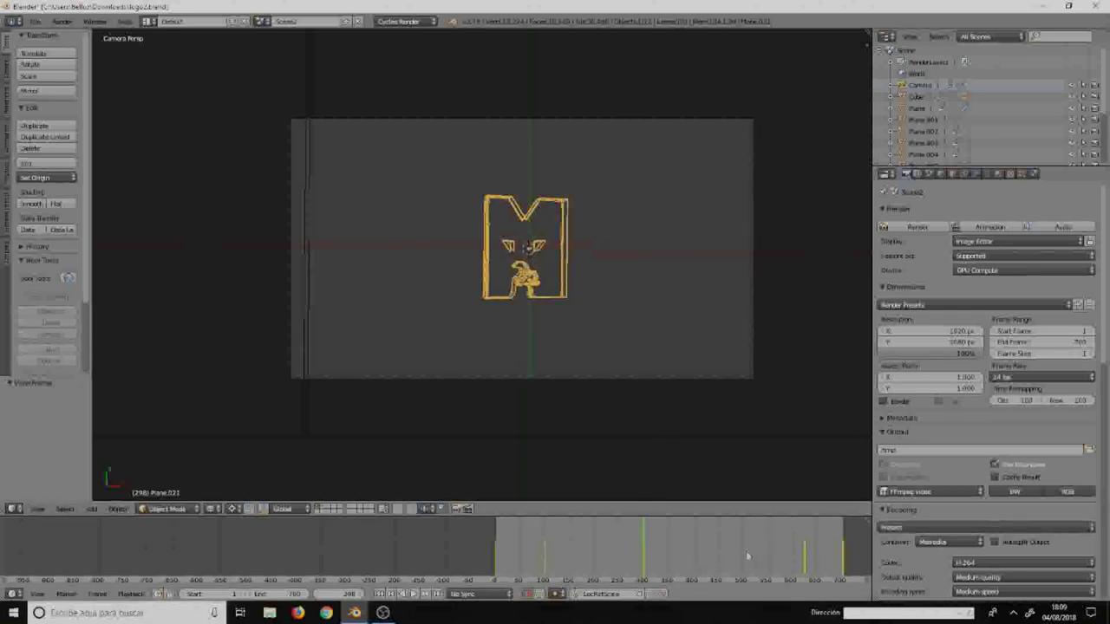
{"action": "left_click", "coordinate": [805, 556]}
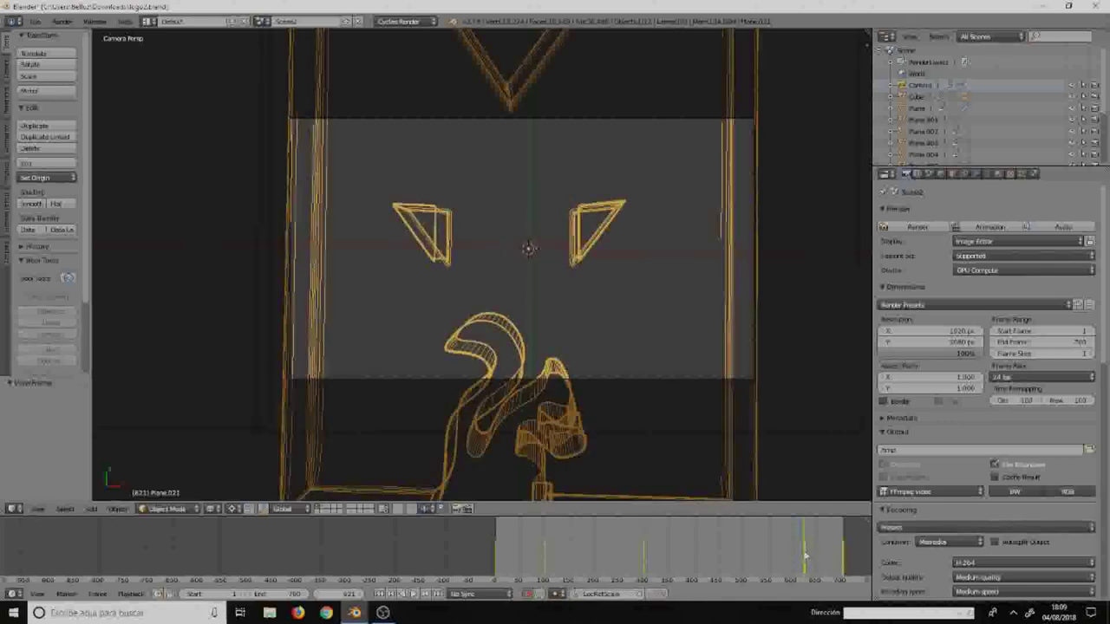
{"action": "scroll", "coordinate": [555, 227], "scroll_direction": "down", "scroll_amount": 1}
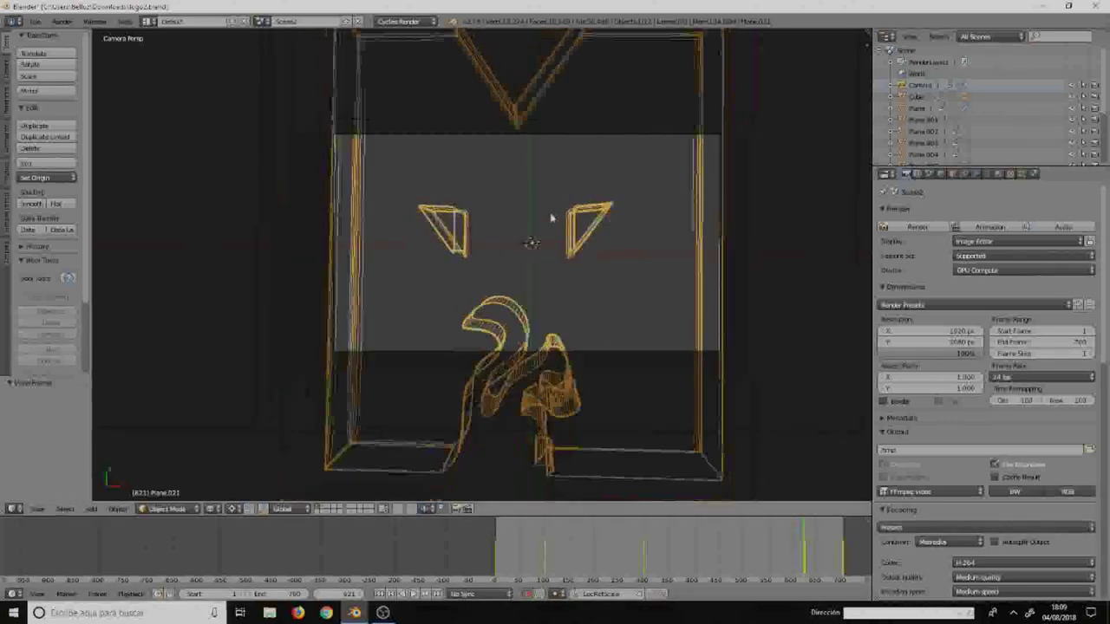
{"action": "left_click", "coordinate": [215, 510]}
{"action": "left_click", "coordinate": [225, 439]}
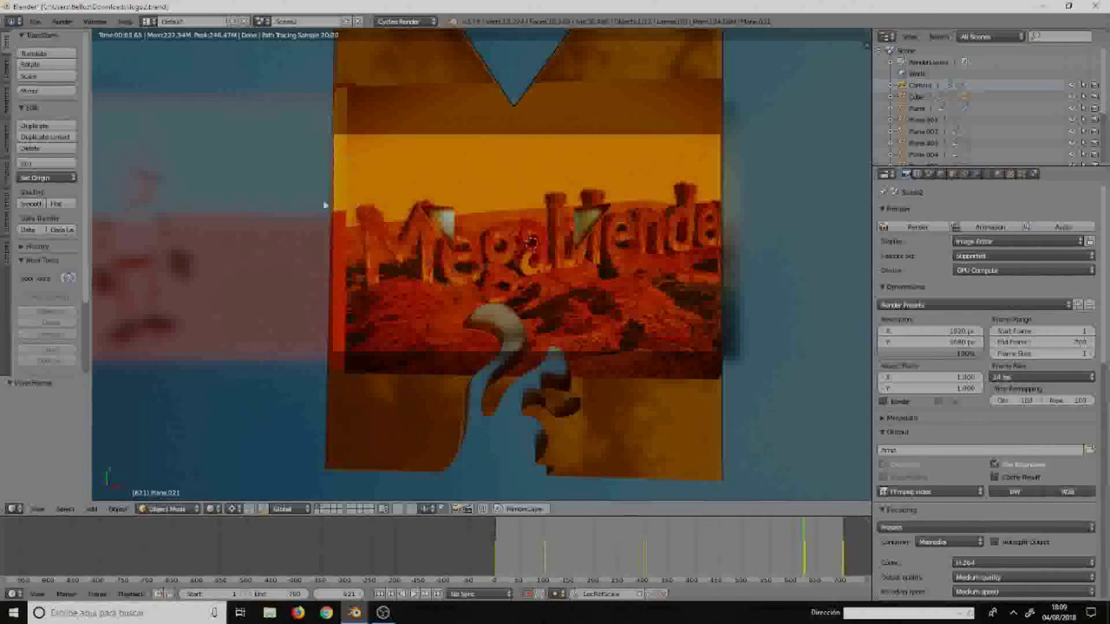
- Scrub from frame 621 to 650, then jump back to frame 0
{"action": "scroll", "coordinate": [575, 257], "scroll_direction": "up", "scroll_amount": 3}
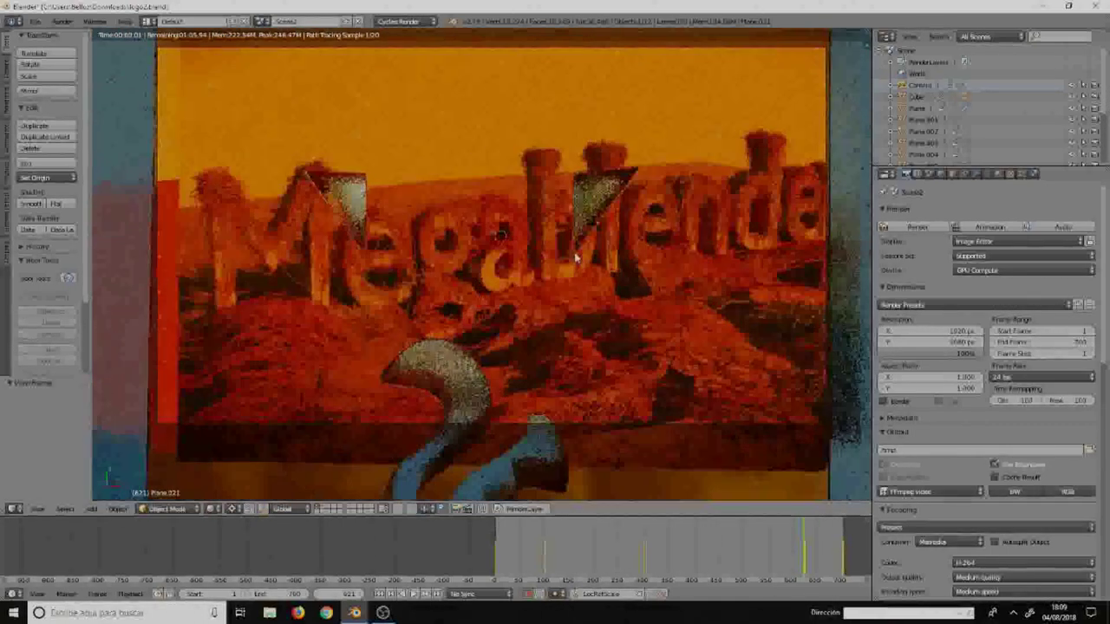
{"action": "scroll", "coordinate": [575, 258], "scroll_direction": "down", "scroll_amount": 2}
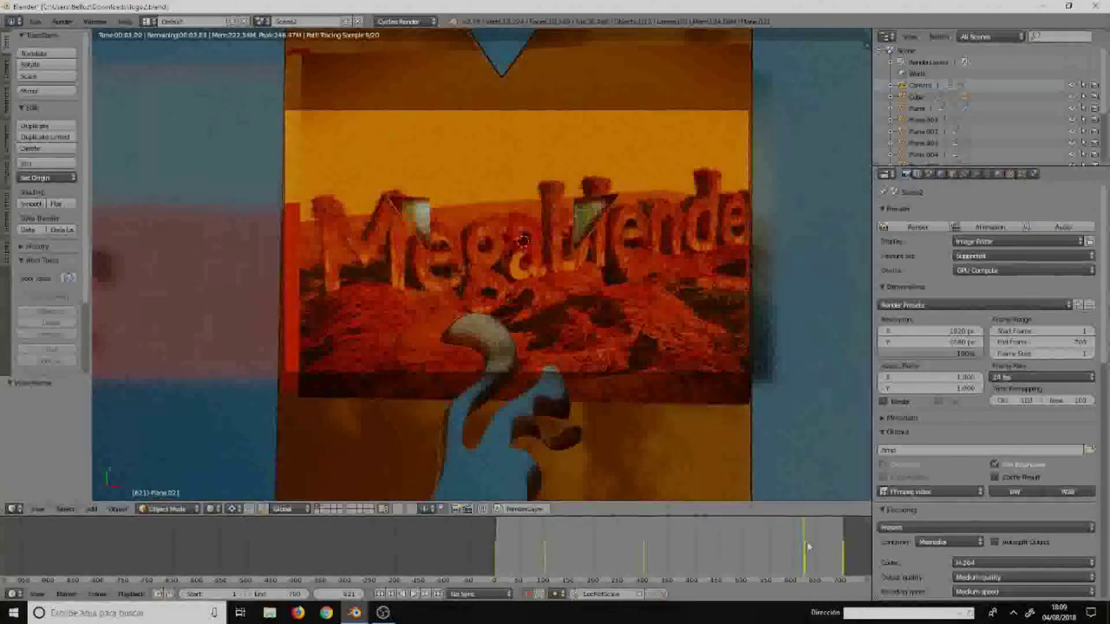
{"action": "left_click_drag", "start_coordinate": [807, 547], "coordinate": [843, 550]}
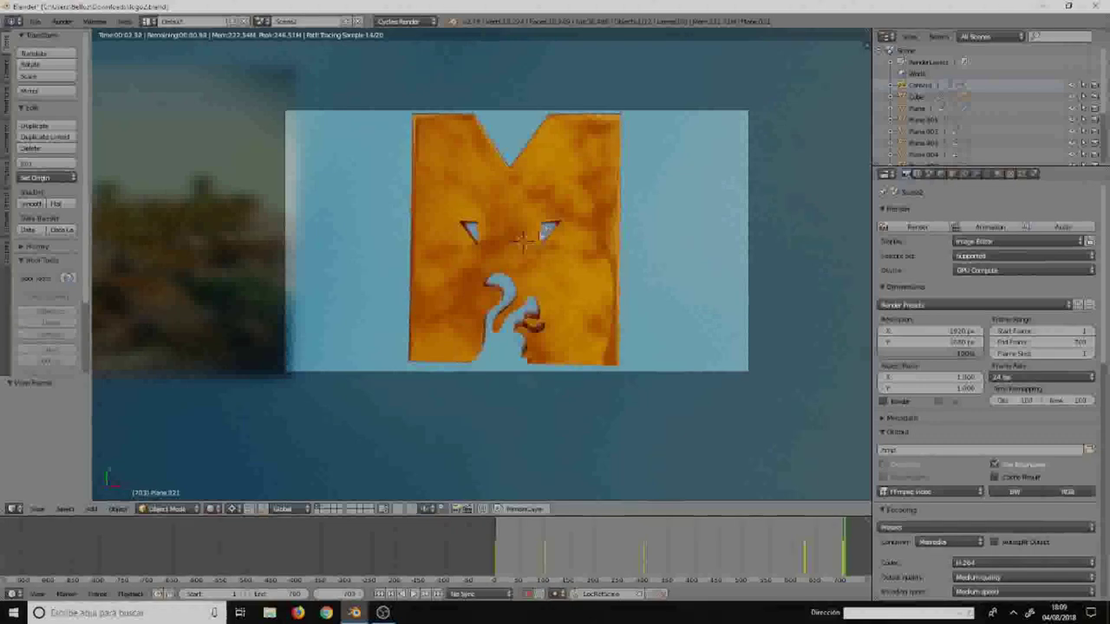
{"action": "left_click", "coordinate": [496, 559]}
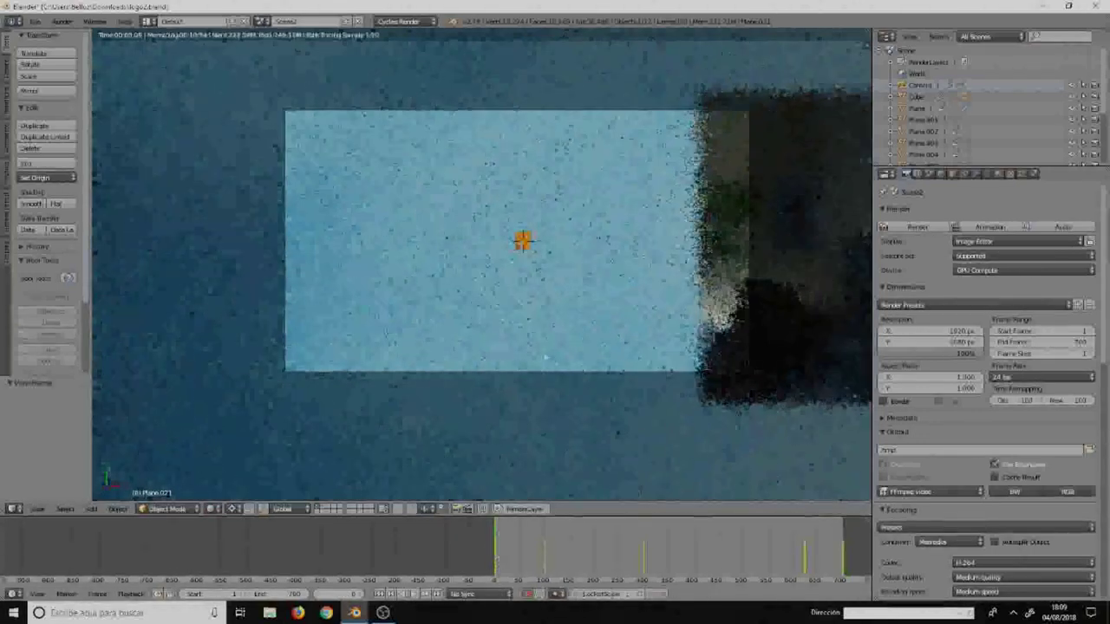
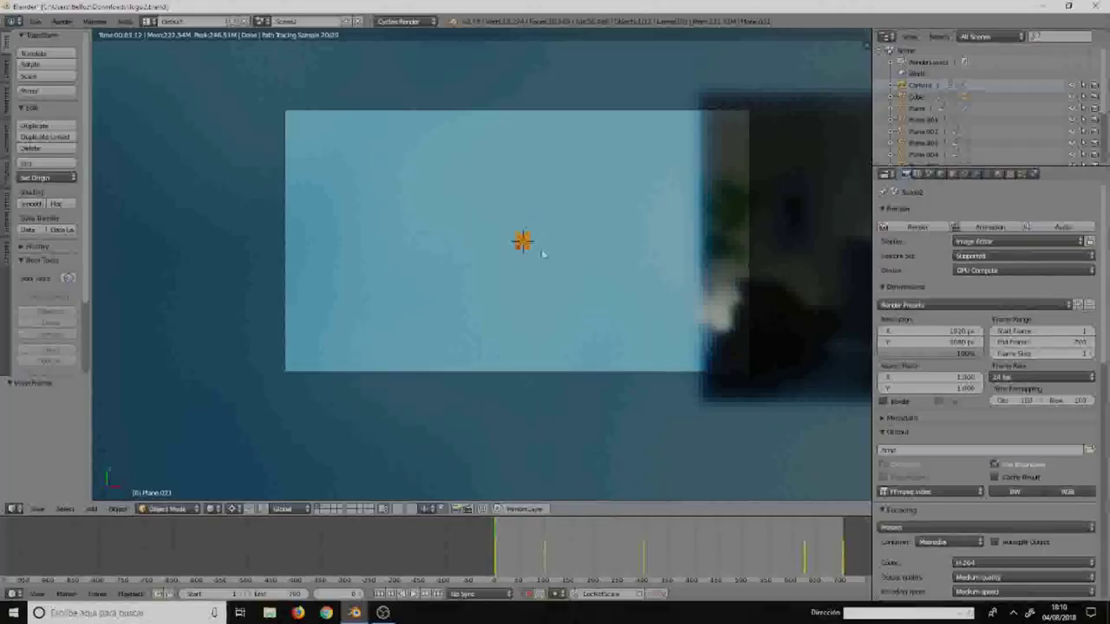
- Switch to Scene3 and orbit the view around its logo block
{"action": "scroll", "coordinate": [460, 213], "scroll_direction": "up", "scroll_amount": 1}
{"action": "scroll", "coordinate": [464, 217], "scroll_direction": "up", "scroll_amount": 2}
{"action": "scroll", "coordinate": [465, 218], "scroll_direction": "down", "scroll_amount": 3}
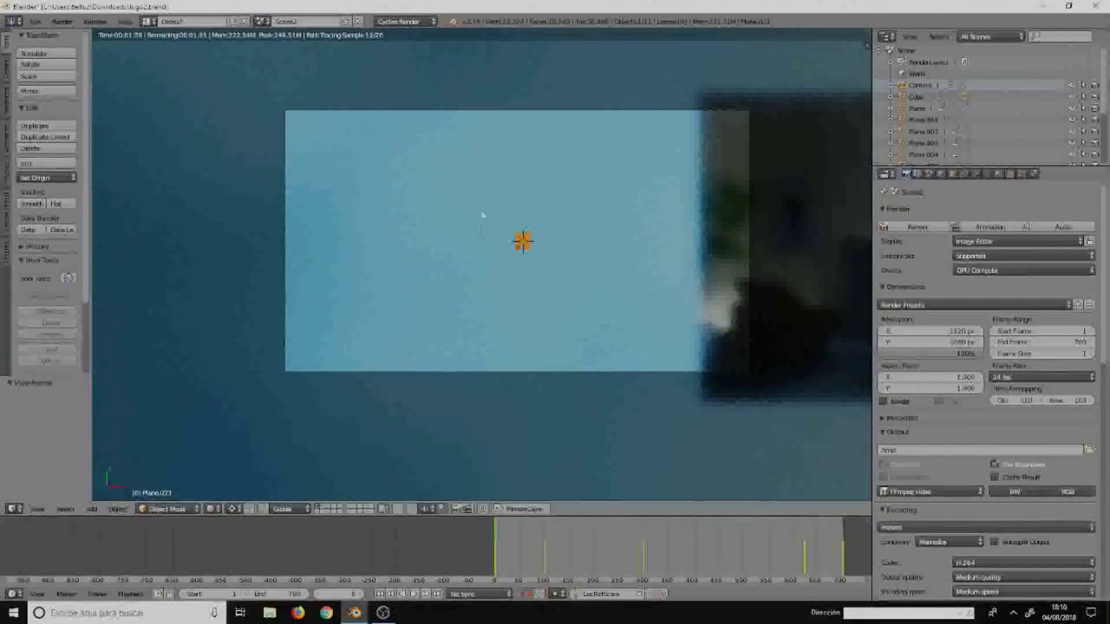
{"action": "left_click", "coordinate": [263, 24]}
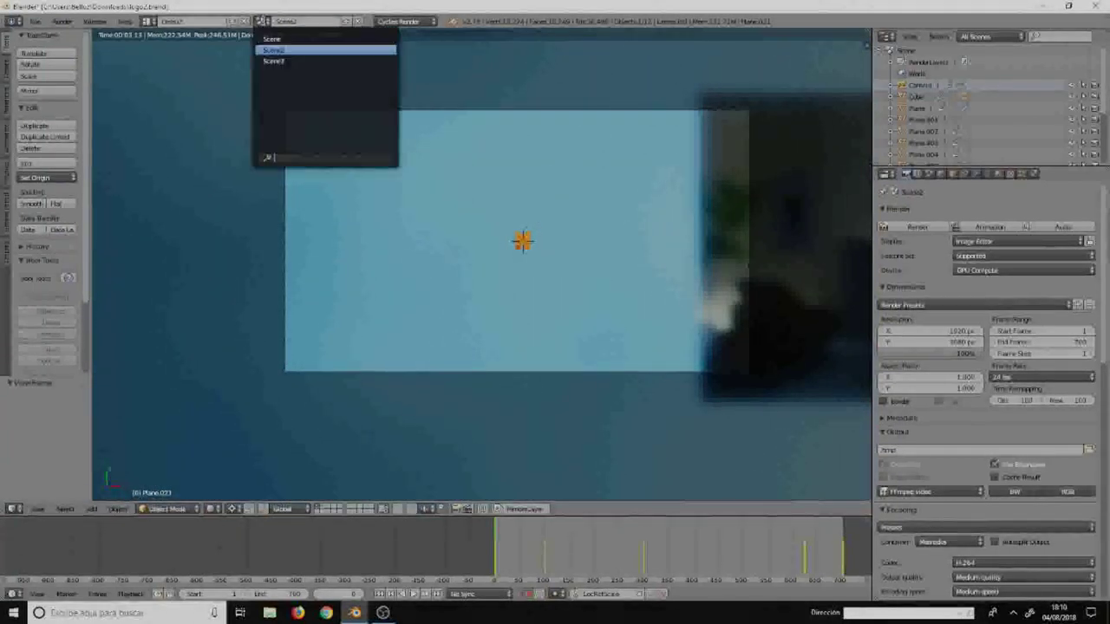
{"action": "left_click", "coordinate": [269, 61]}
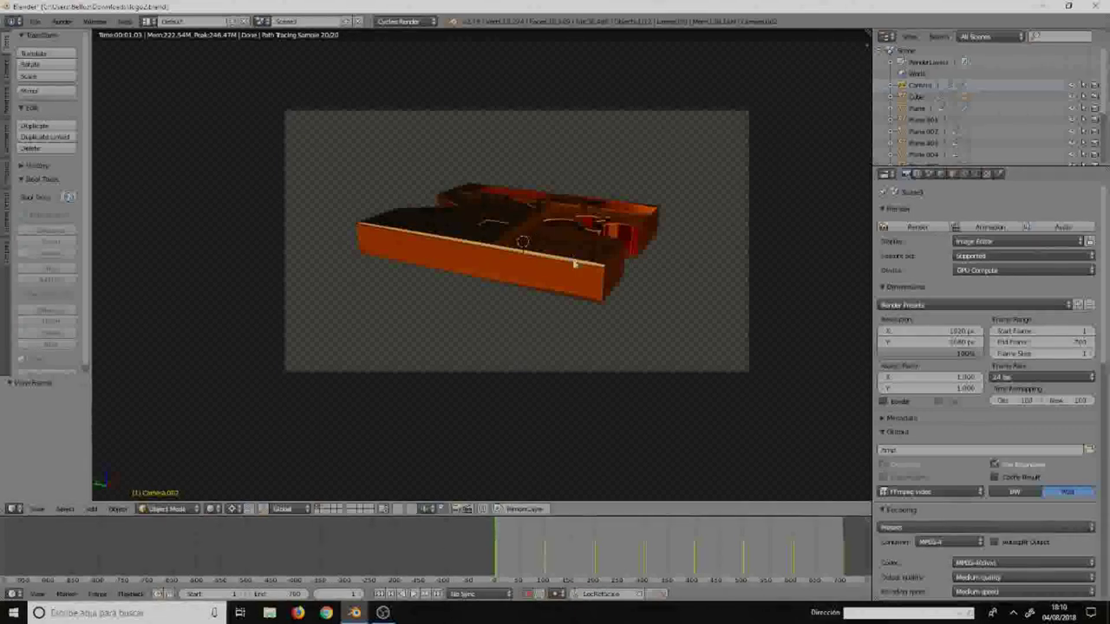
{"action": "mouse_move", "coordinate": [592, 327]}
{"action": "middle_mouse_down"}
{"action": "mouse_move", "coordinate": [538, 338]}
{"action": "mouse_move", "coordinate": [560, 318]}
{"action": "middle_mouse_up"}
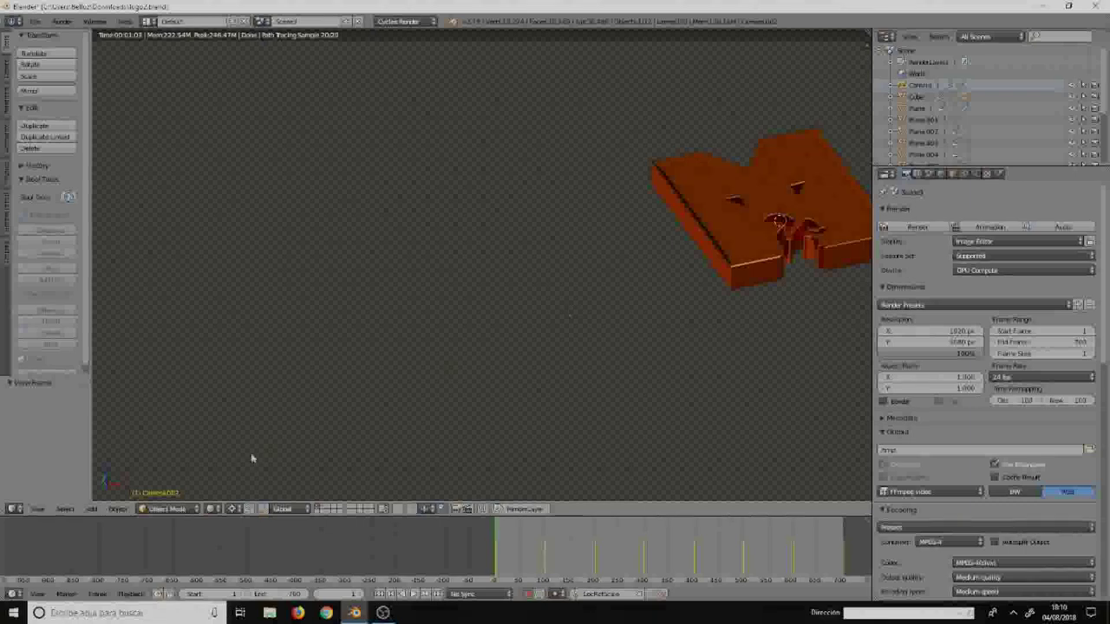
{"action": "left_click", "coordinate": [212, 509]}
- Set Solid shading, select the logo mesh, show its Object properties and check the render engine list
{"action": "left_click", "coordinate": [221, 462]}
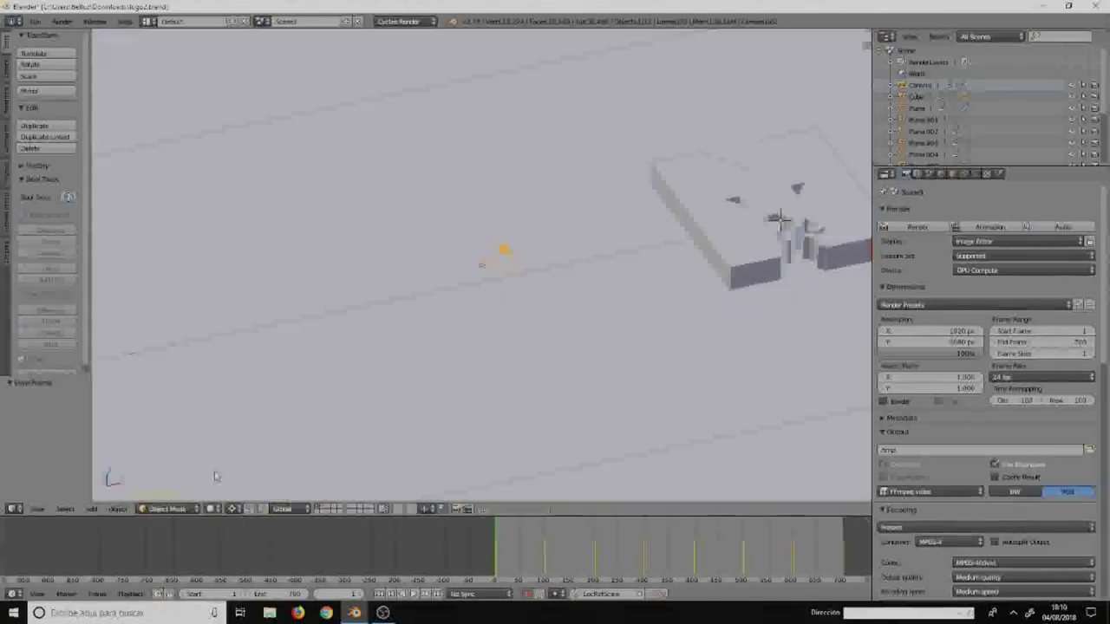
{"action": "right_click", "coordinate": [597, 258]}
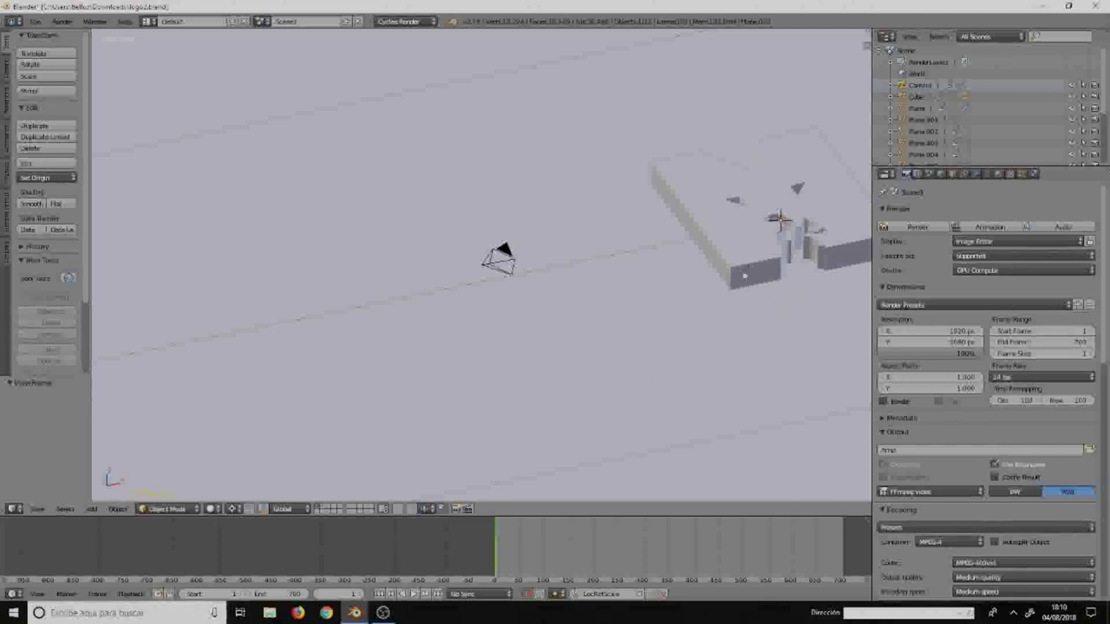
{"action": "left_click", "coordinate": [954, 174]}
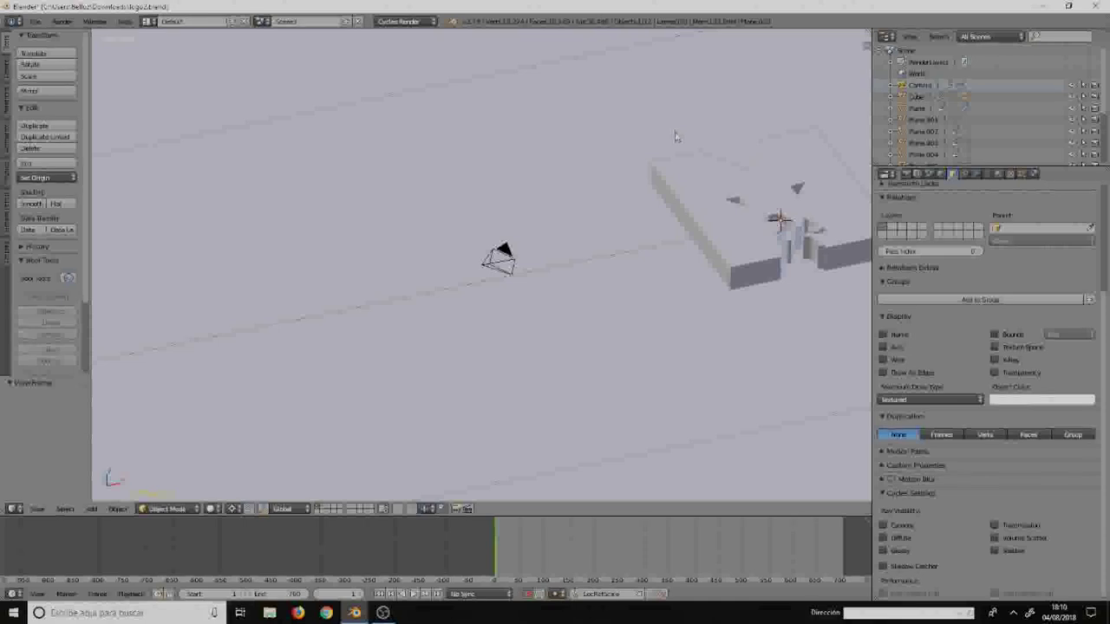
{"action": "left_click", "coordinate": [433, 20]}
- Centre the building, switch to wireframe and scrub the timeline before returning to frame 1
{"action": "middle_click_drag", "start_coordinate": [577, 258], "coordinate": [340, 270], "text": "shift"}
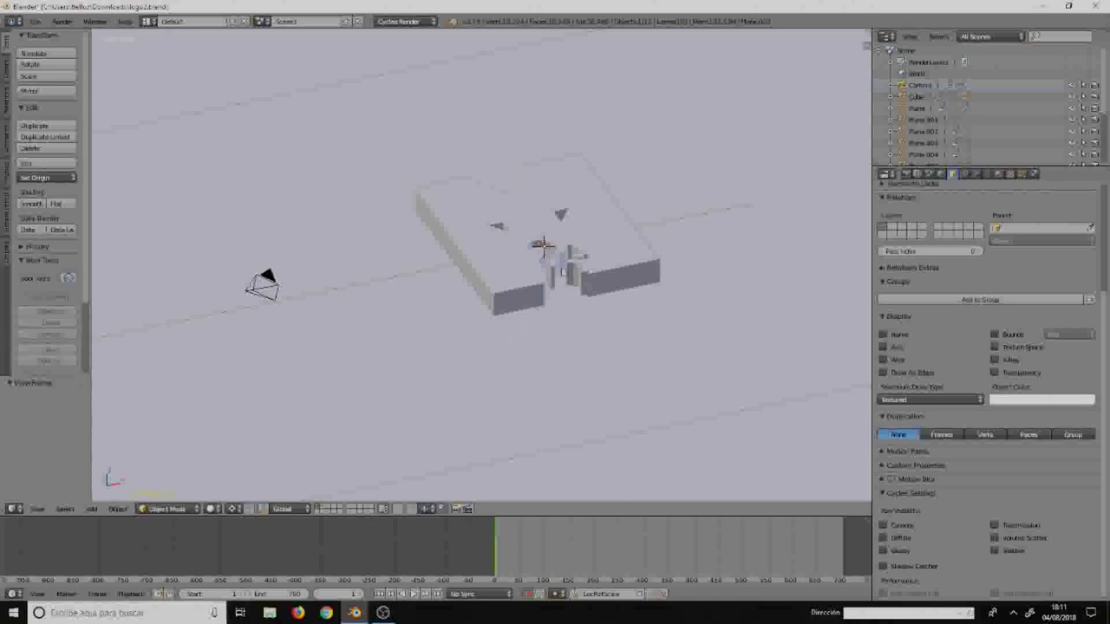
{"action": "left_click", "coordinate": [543, 560]}
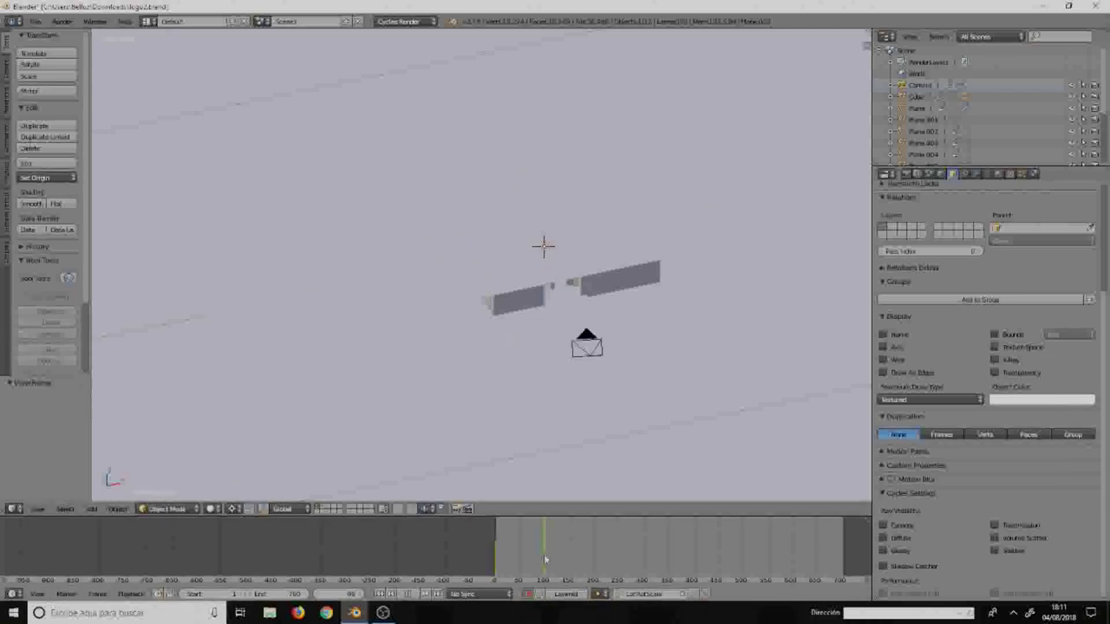
{"action": "left_click", "coordinate": [623, 559]}
{"action": "left_click", "coordinate": [623, 560]}
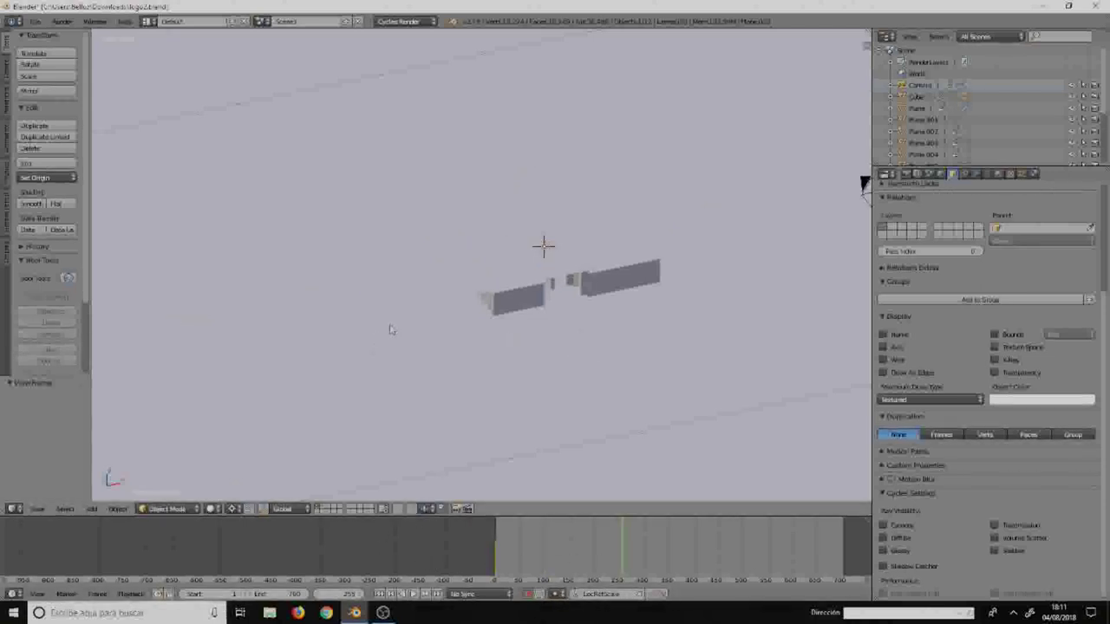
{"action": "key", "text": "z"}
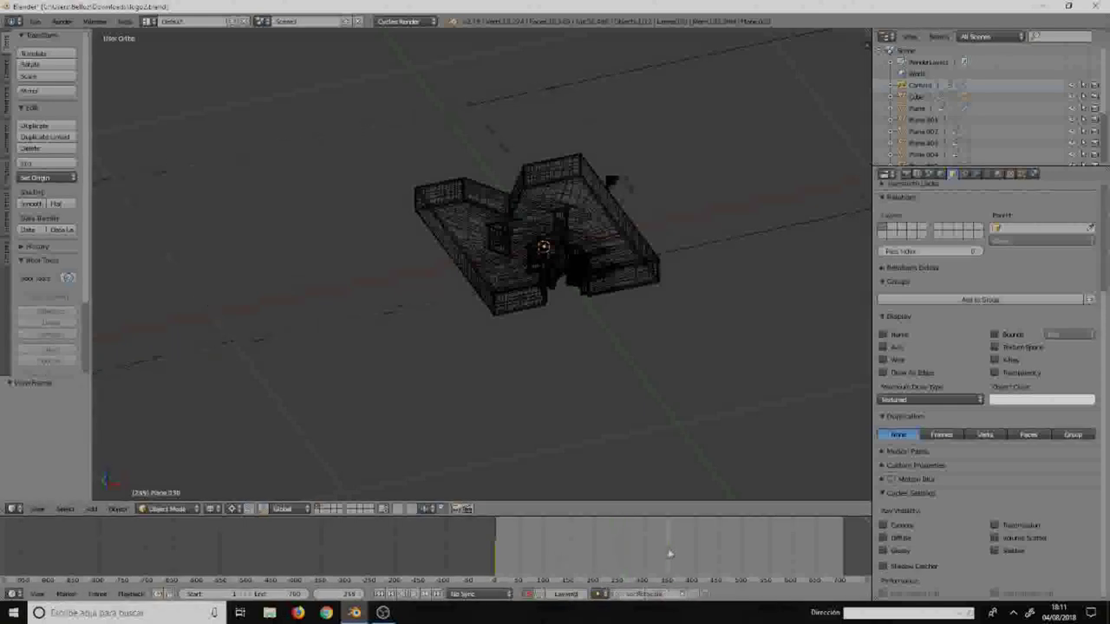
{"action": "left_click_drag", "start_coordinate": [670, 553], "coordinate": [805, 547]}
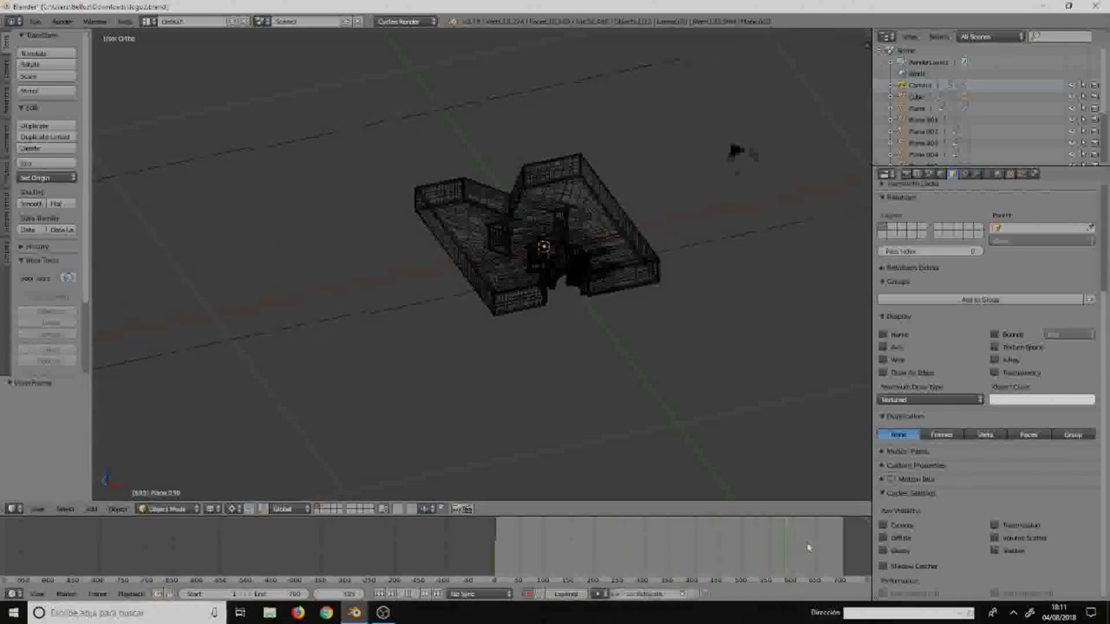
{"action": "left_click", "coordinate": [591, 549]}
{"action": "left_click", "coordinate": [498, 534]}
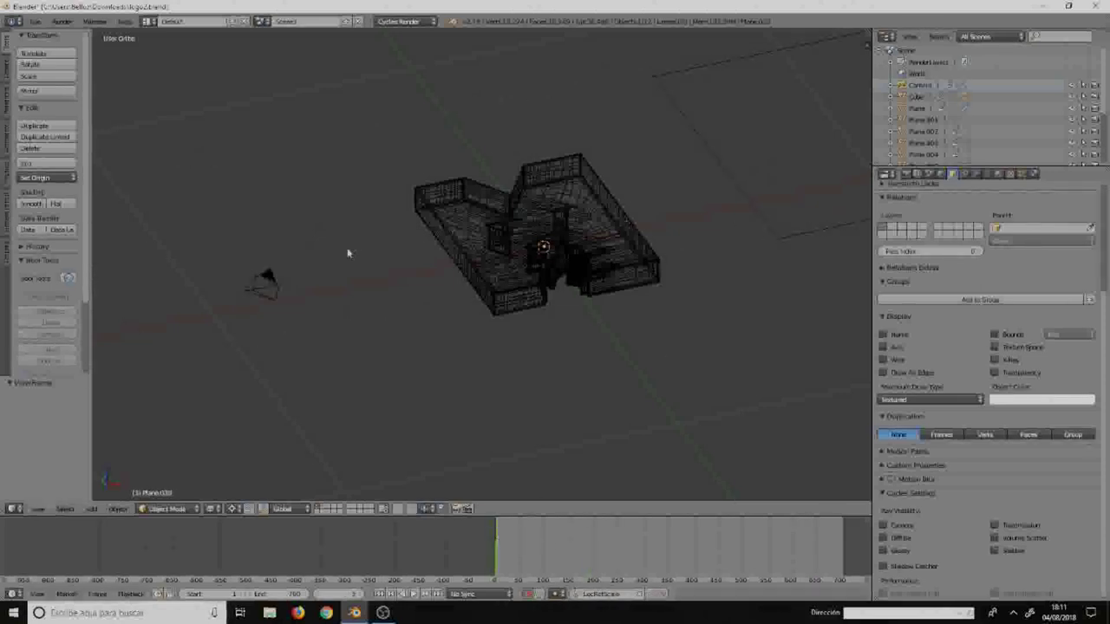
- Select Camera.003 and check its position at frames 100 through 700, then return to the start
{"action": "right_click", "coordinate": [267, 279]}
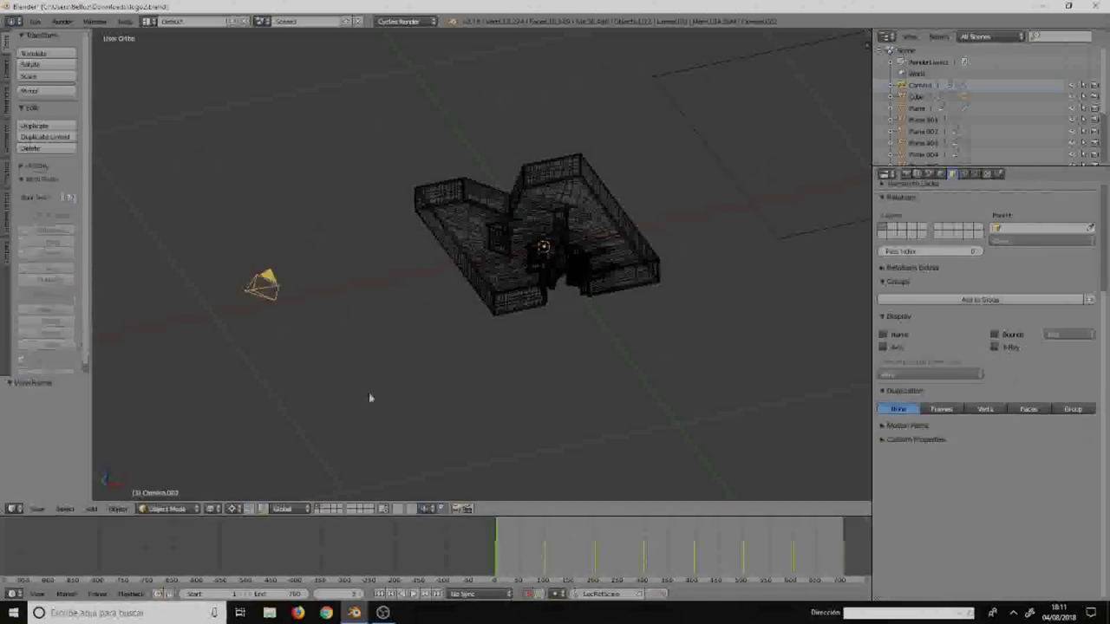
{"action": "left_click", "coordinate": [545, 554]}
{"action": "left_click", "coordinate": [595, 558]}
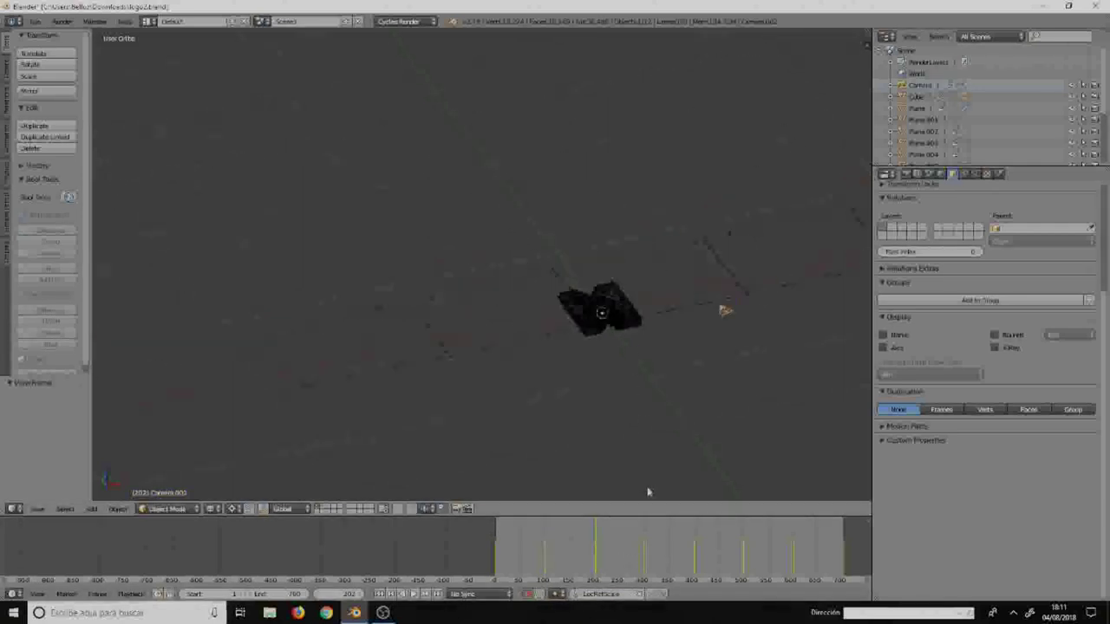
{"action": "left_click", "coordinate": [643, 559]}
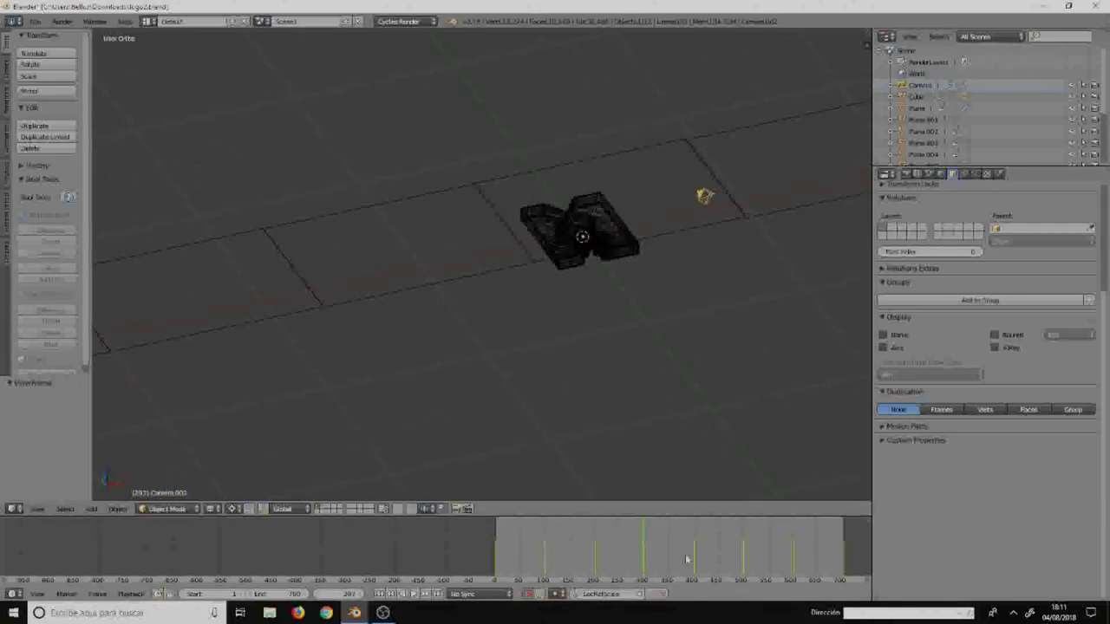
{"action": "left_click", "coordinate": [693, 559]}
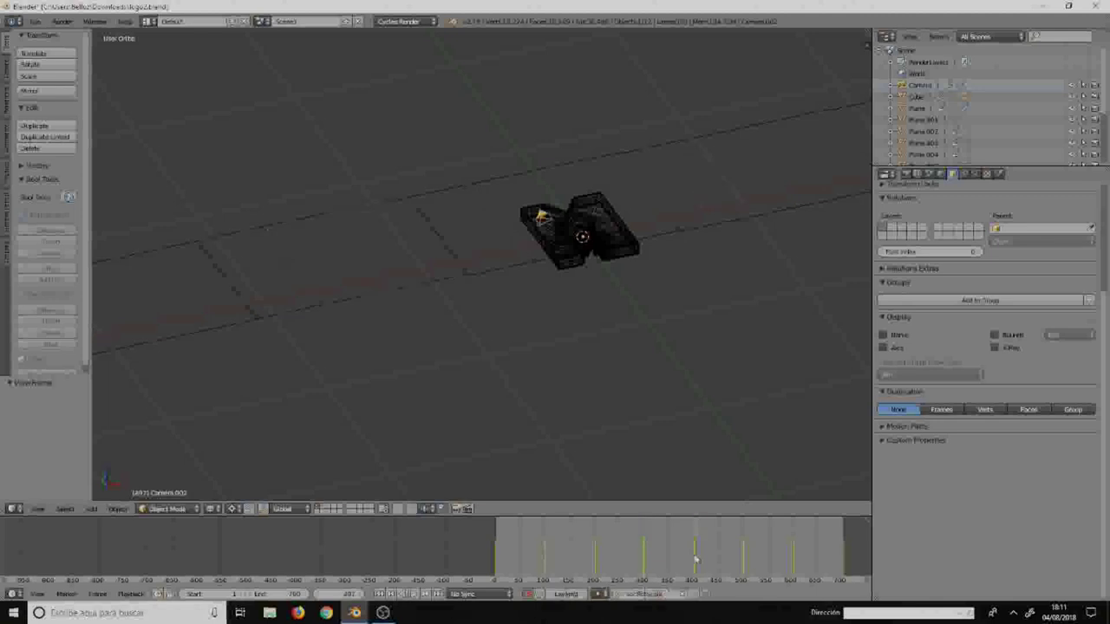
{"action": "left_click", "coordinate": [745, 558]}
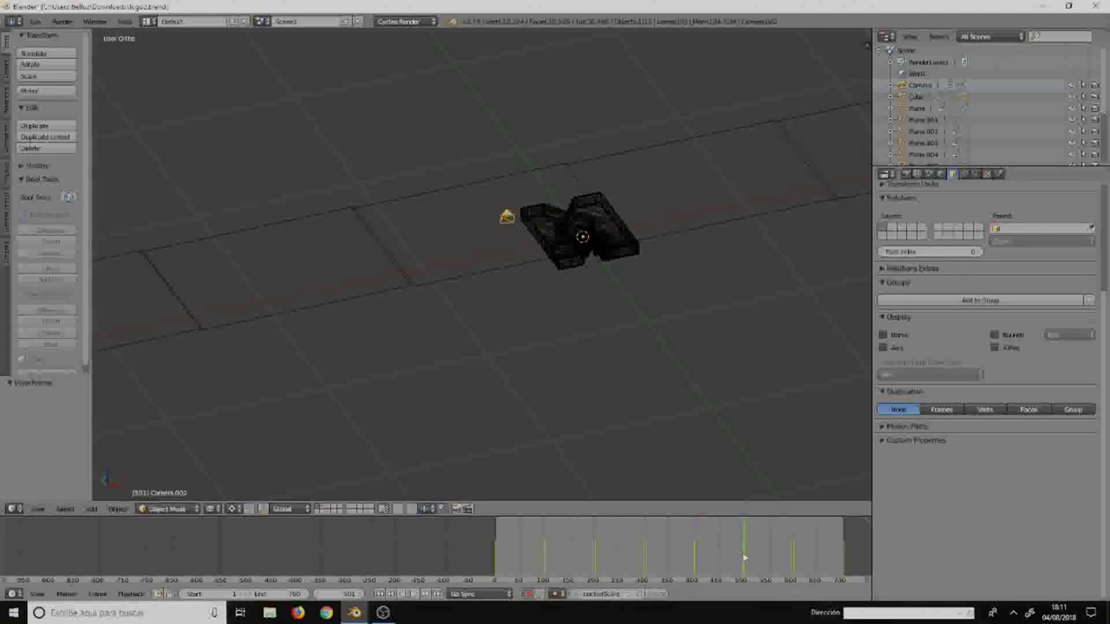
{"action": "left_click", "coordinate": [795, 555]}
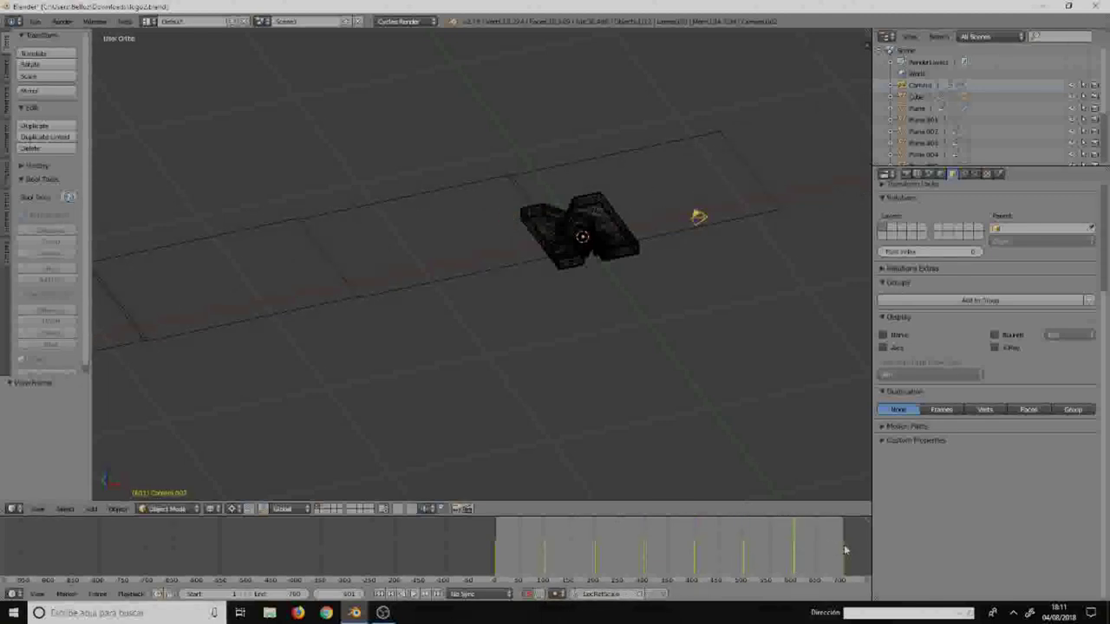
{"action": "left_click", "coordinate": [844, 551]}
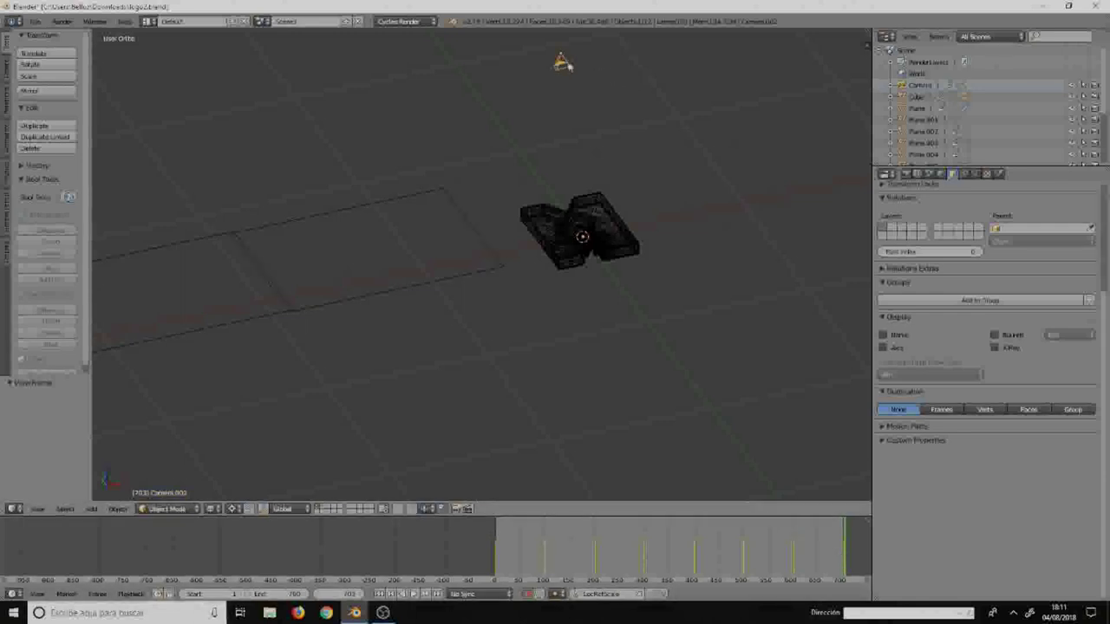
{"action": "key", "text": "shift+Left"}
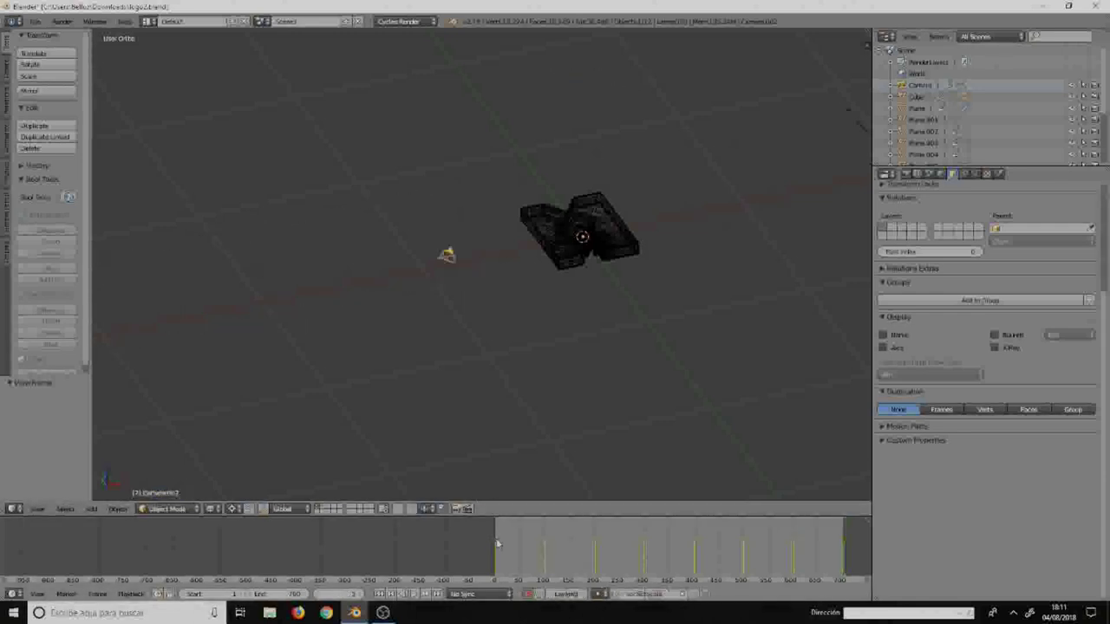
{"action": "key", "text": "Right"}
- Look through the camera at frame 100 and rotate it around the Z axis
{"action": "key", "text": "KP_0"}
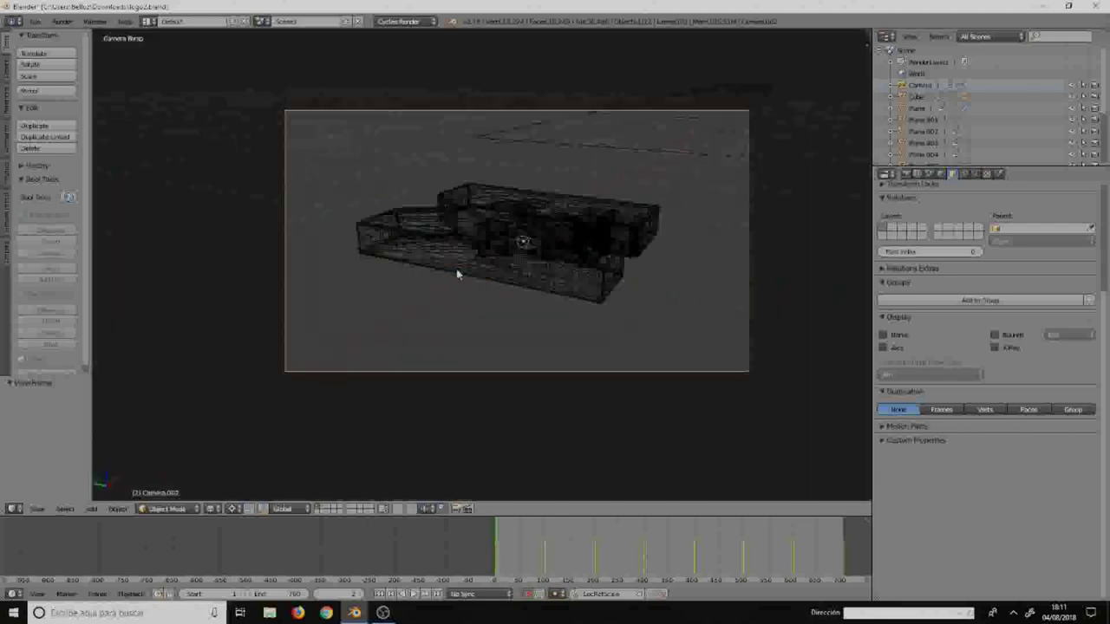
{"action": "left_click", "coordinate": [545, 548]}
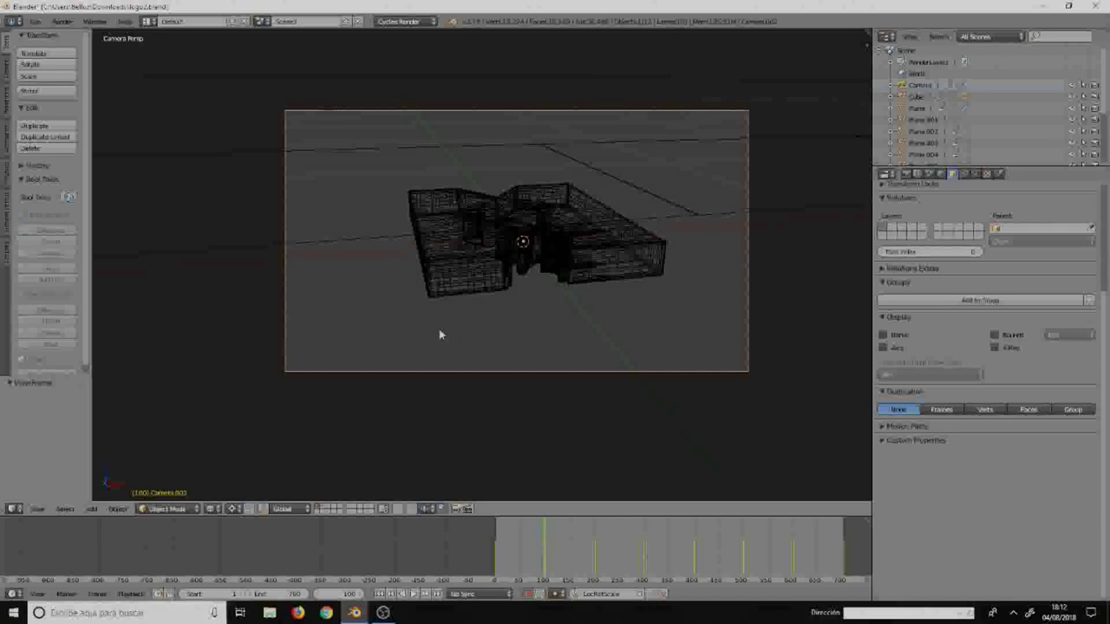
{"action": "key", "text": "r"}
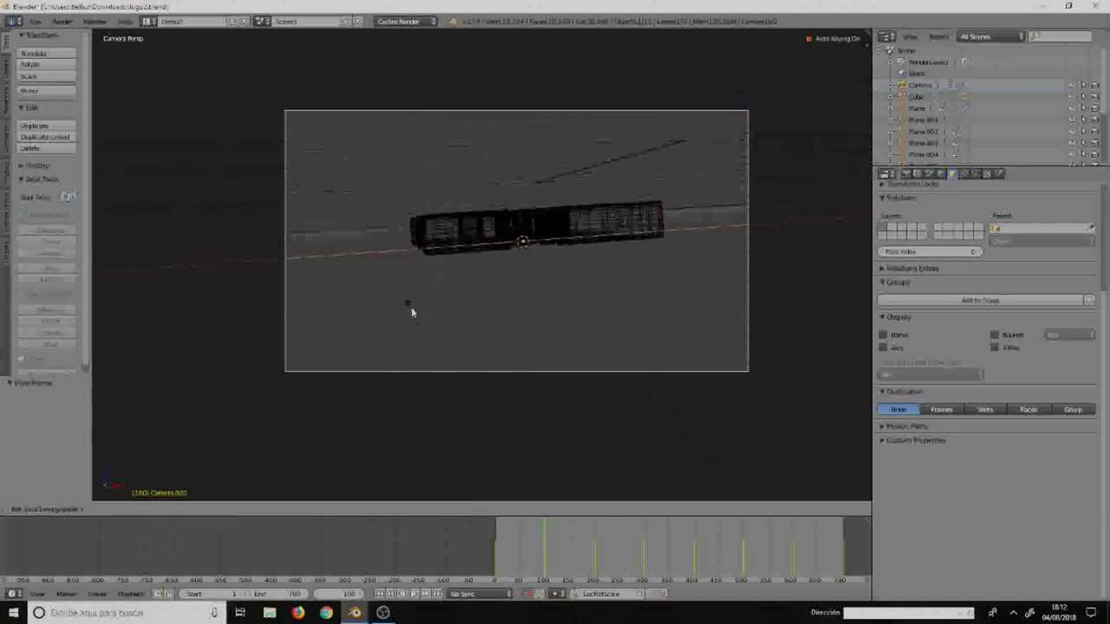
{"action": "left_click", "coordinate": [436, 324]}
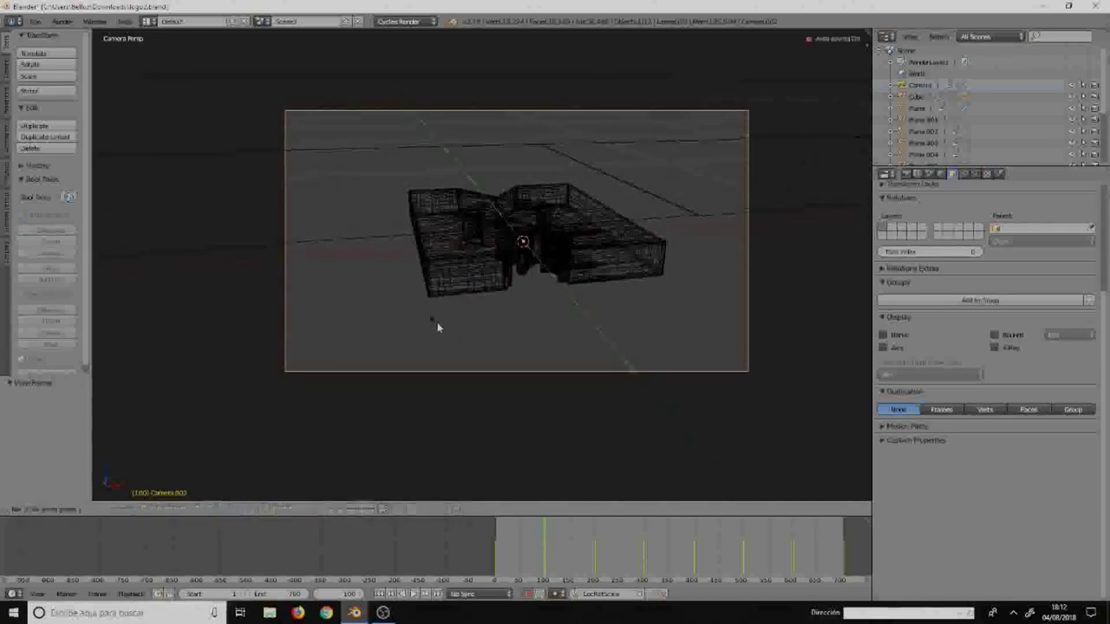
{"action": "left_click", "coordinate": [454, 315]}
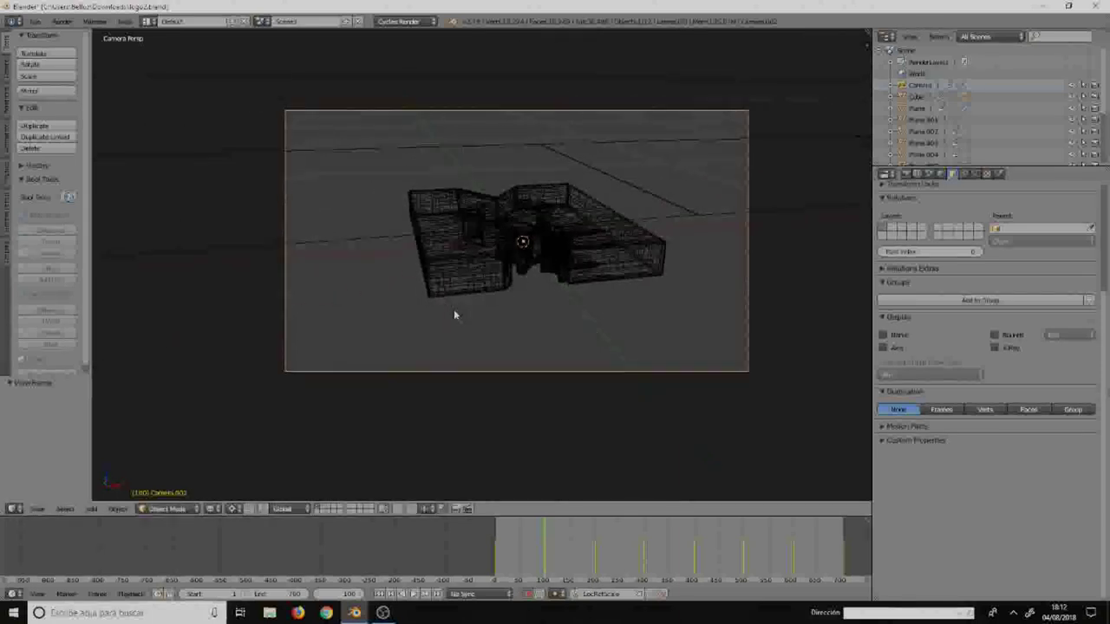
{"action": "key", "text": "r"}
{"action": "key", "text": "z"}
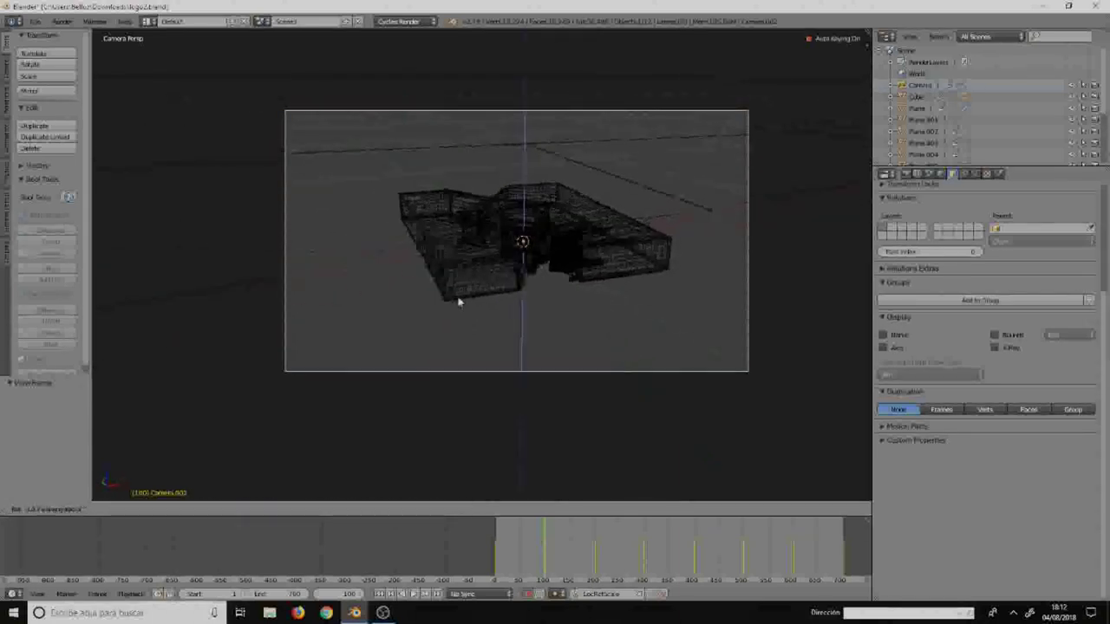
{"action": "left_click", "coordinate": [460, 298]}
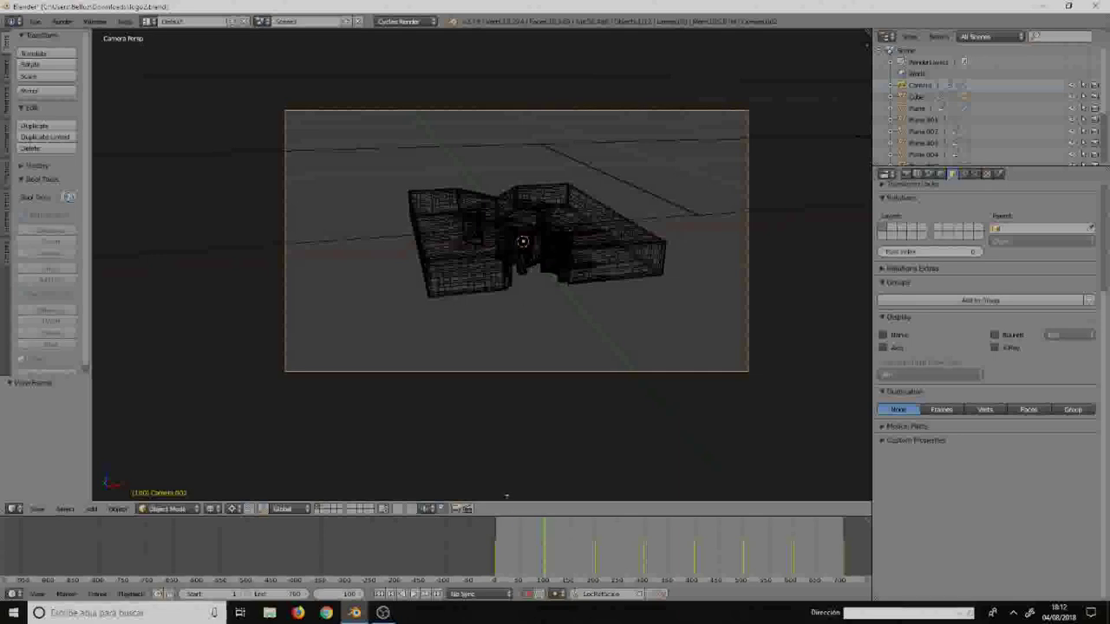
- Insert camera LocRotScale keyframes at frames 200 and 400, then leave the camera view
{"action": "left_click", "coordinate": [499, 555]}
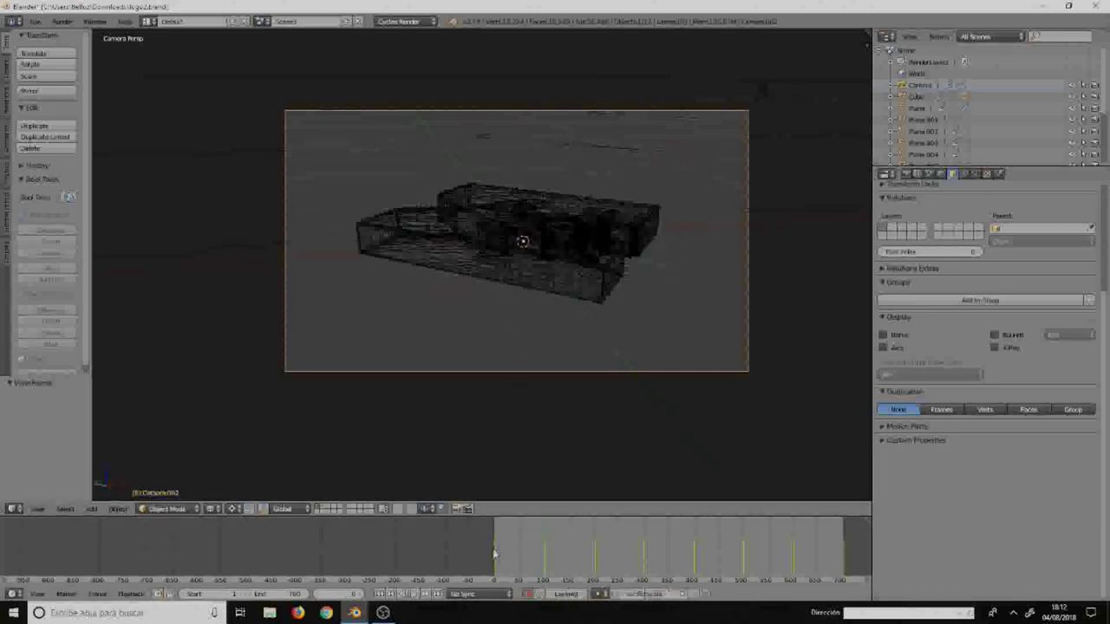
{"action": "left_click", "coordinate": [595, 559]}
{"action": "key", "text": "i"}
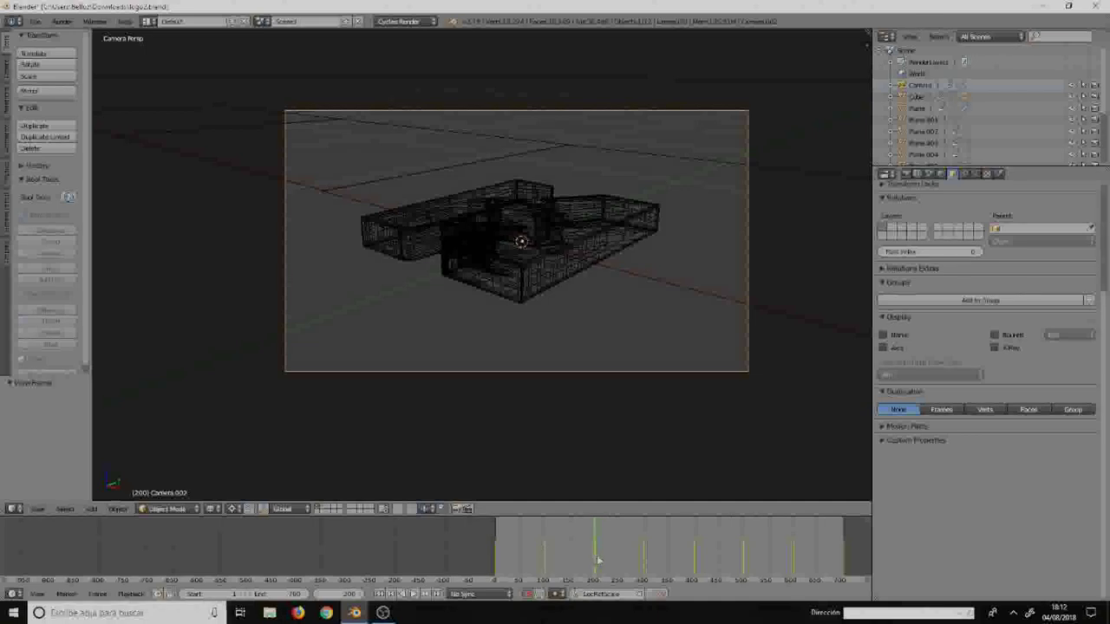
{"action": "left_click", "coordinate": [645, 553]}
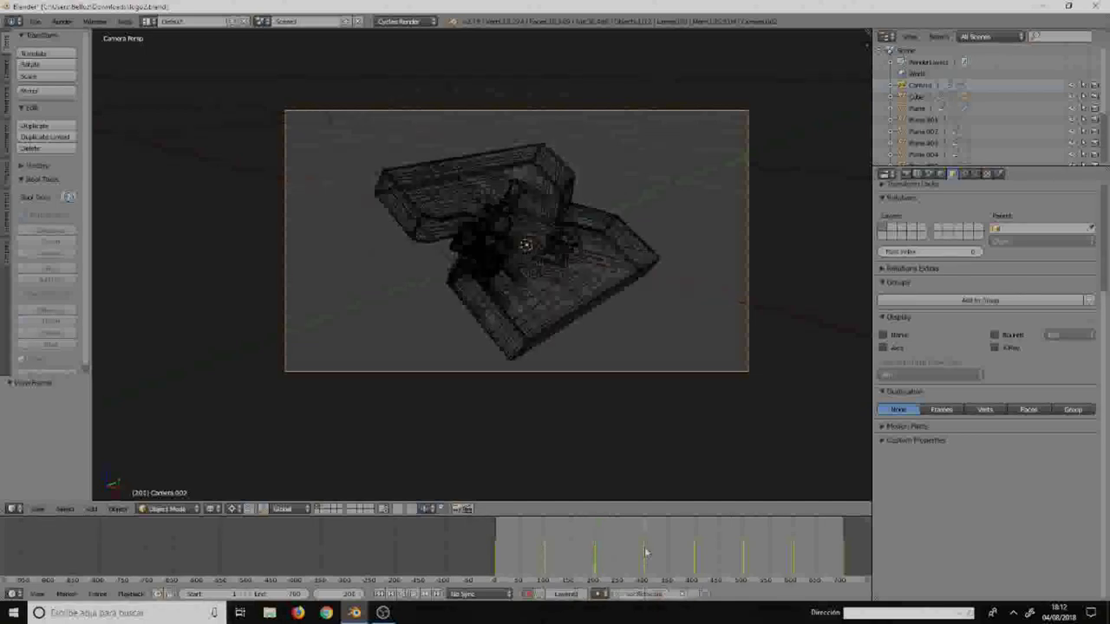
{"action": "left_click", "coordinate": [693, 552]}
{"action": "key", "text": "i"}
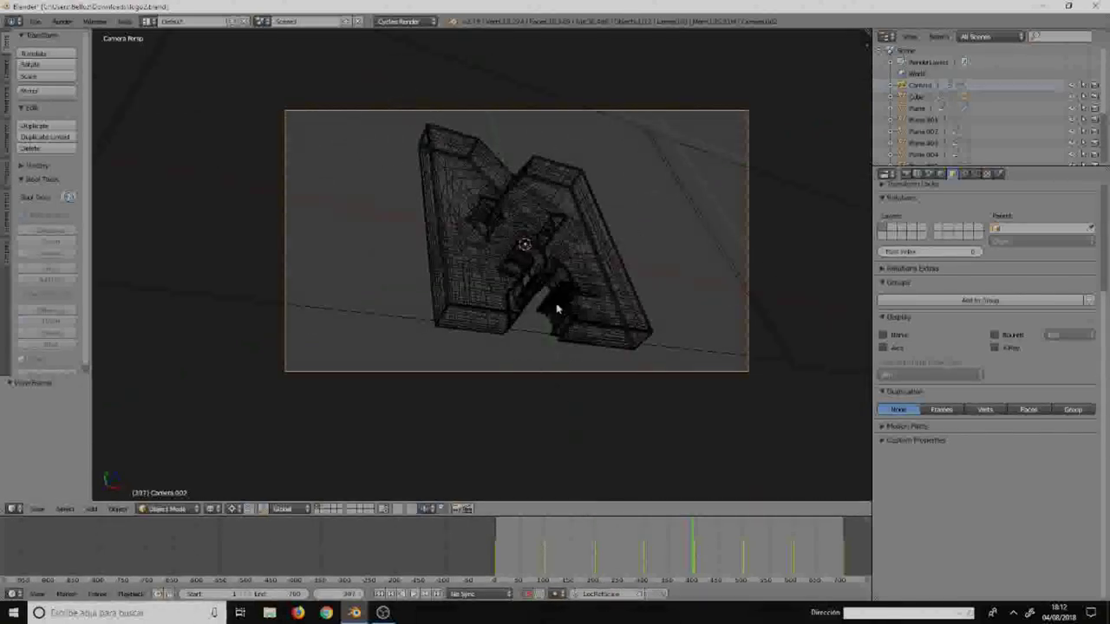
{"action": "key", "text": "KP_0"}
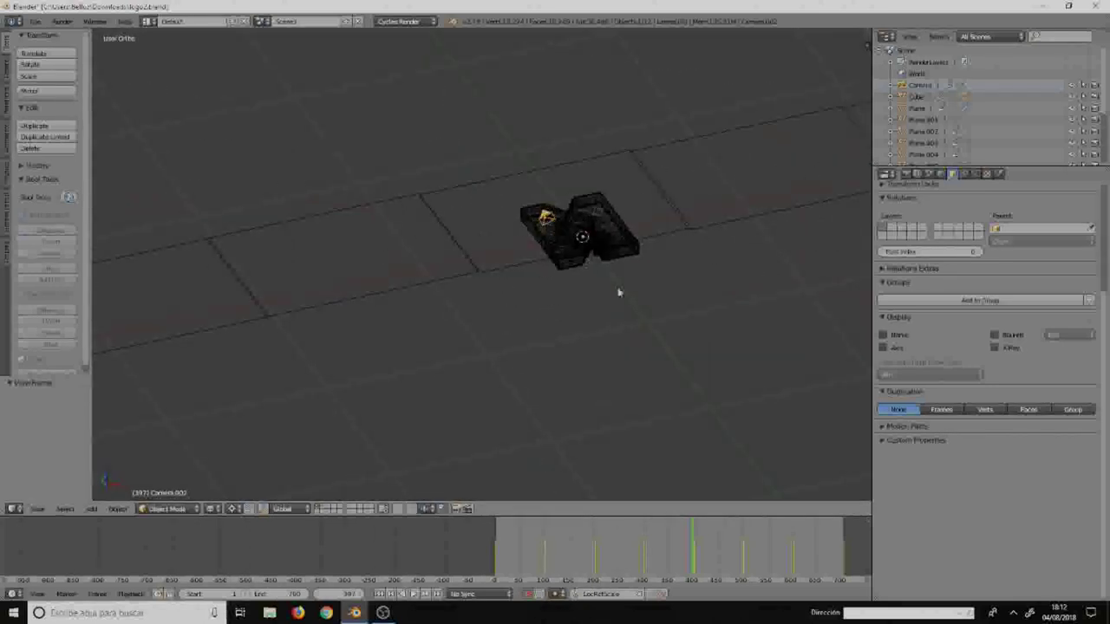
- Give the camera a Track To constraint aimed at the dark plane, then reselect only the camera
{"action": "middle_click_drag", "start_coordinate": [619, 292], "coordinate": [569, 303]}
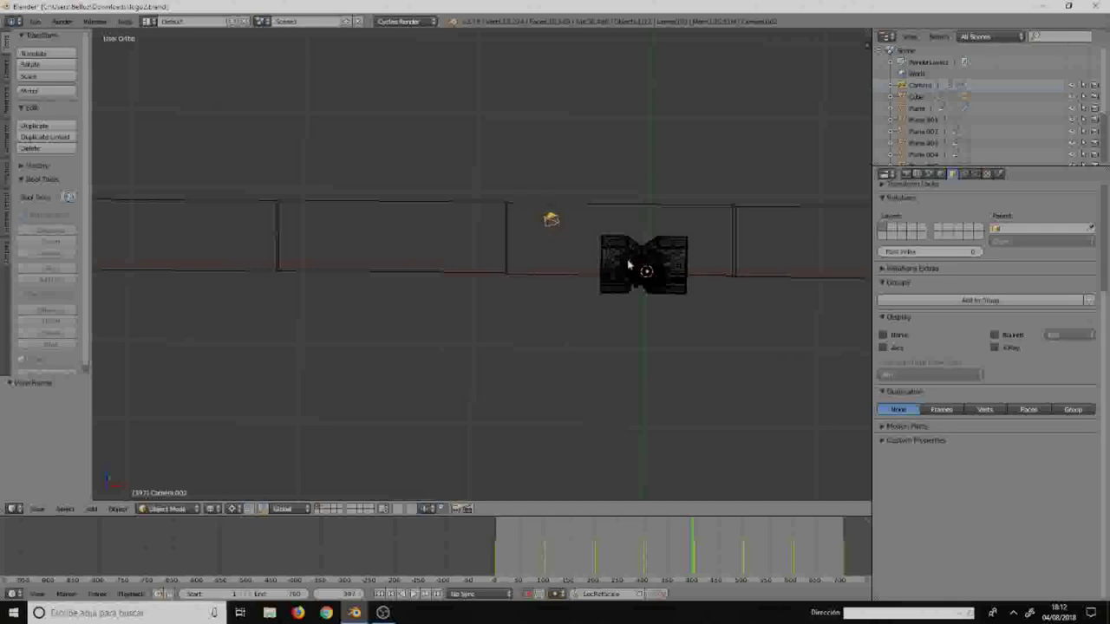
{"action": "right_click", "coordinate": [618, 263], "text": "shift"}
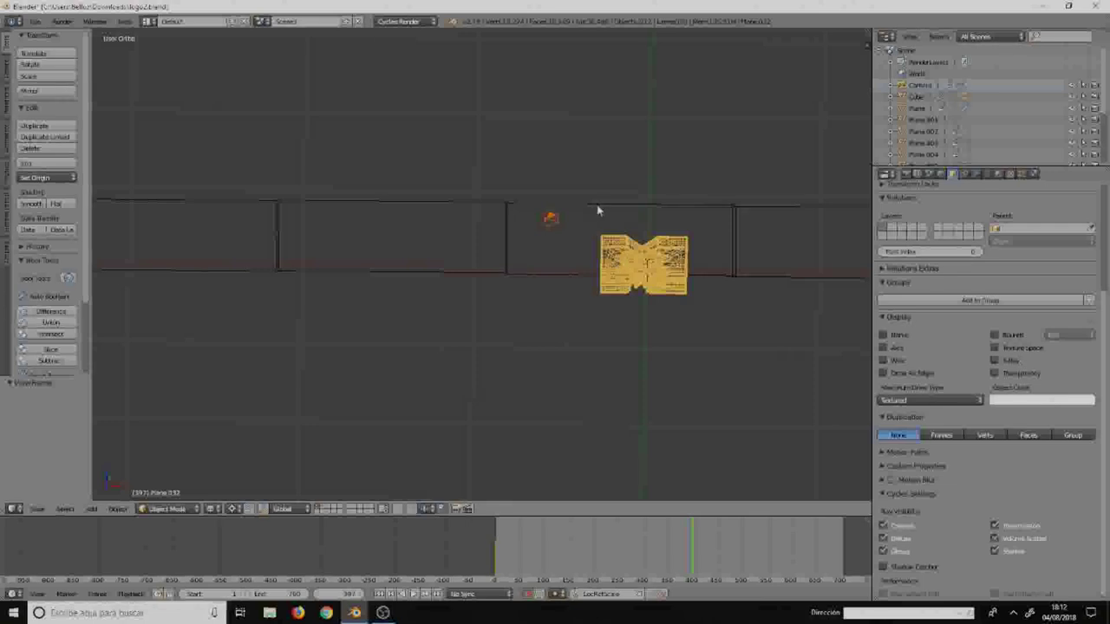
{"action": "key", "text": "ctrl+t"}
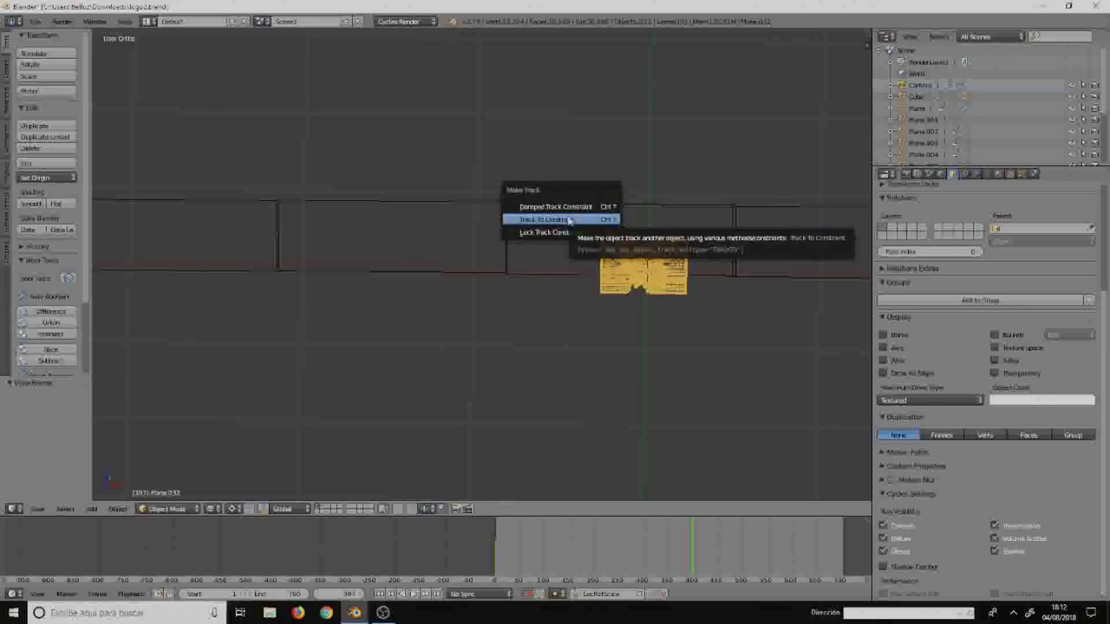
{"action": "left_click", "coordinate": [569, 221]}
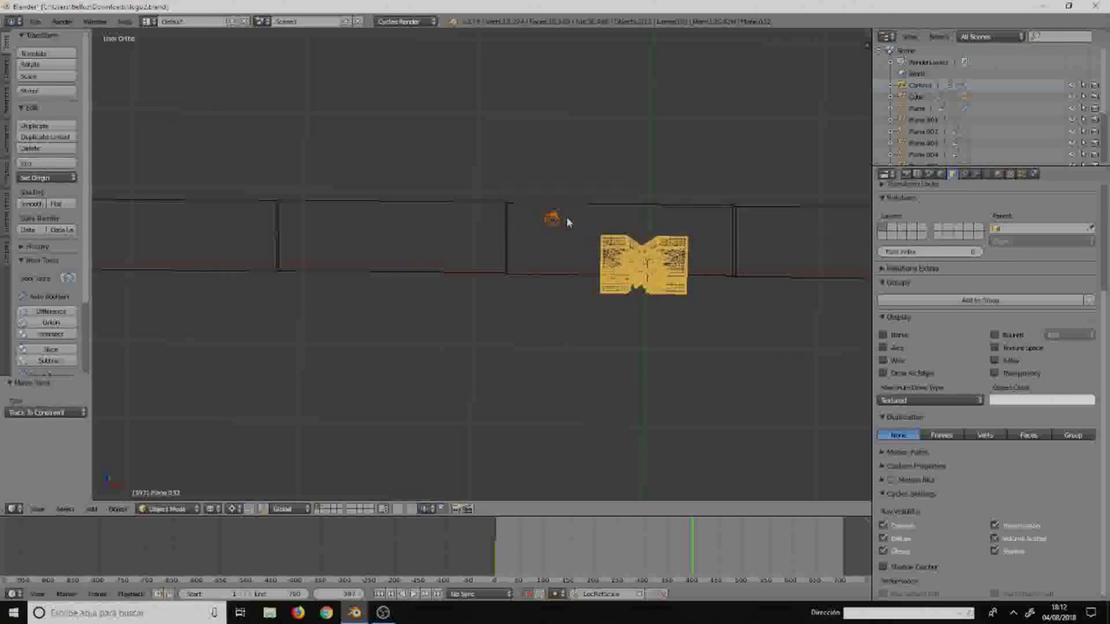
{"action": "right_click", "coordinate": [552, 222]}
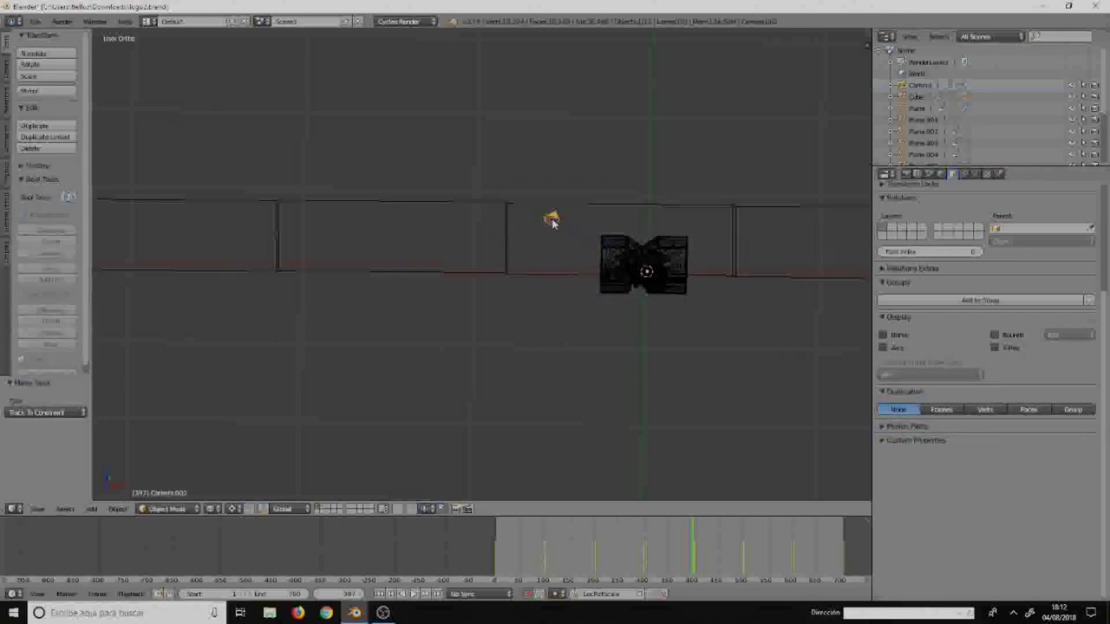
- Move the camera up and left of the model, then check frames 99–402 from the front
{"action": "key", "text": "g"}
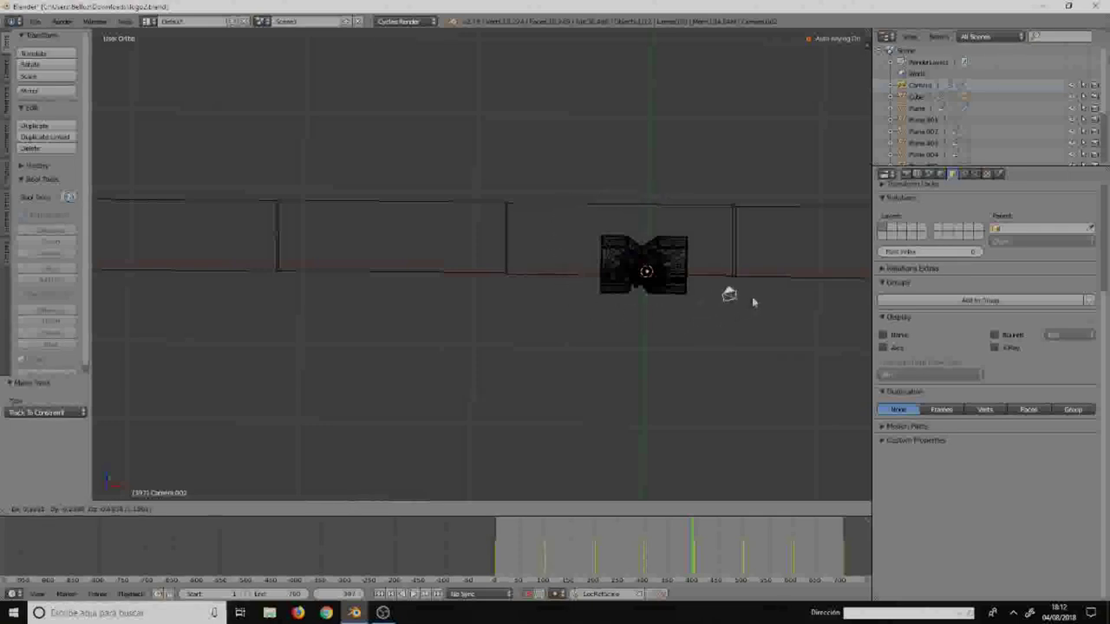
{"action": "left_click", "coordinate": [551, 269]}
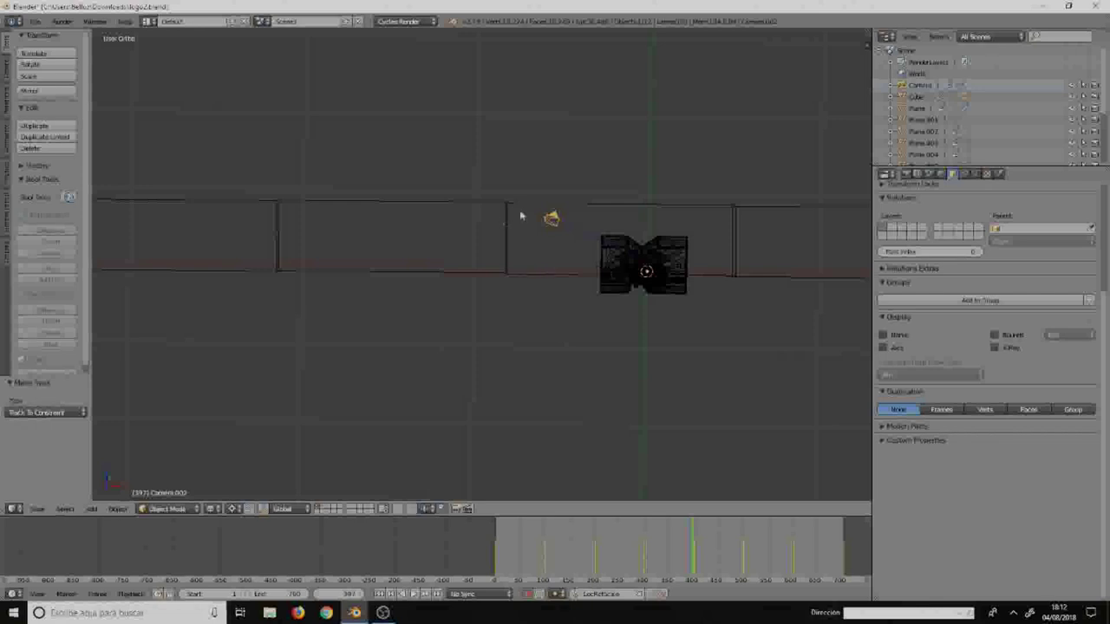
{"action": "key", "text": "KP_1"}
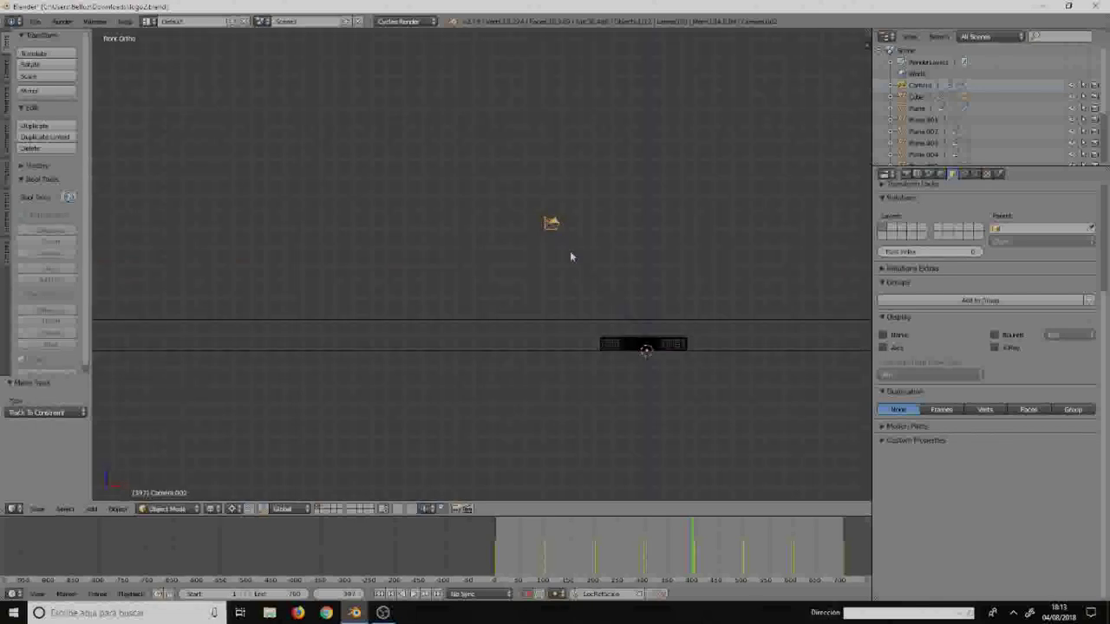
{"action": "left_click", "coordinate": [545, 549]}
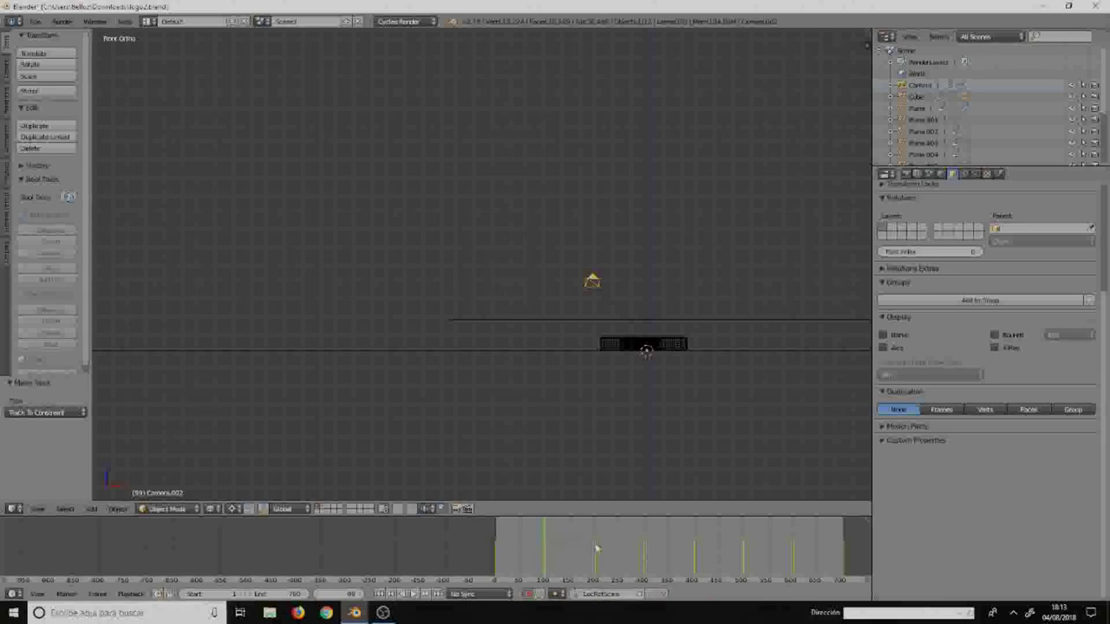
{"action": "left_click_drag", "start_coordinate": [597, 548], "coordinate": [646, 554]}
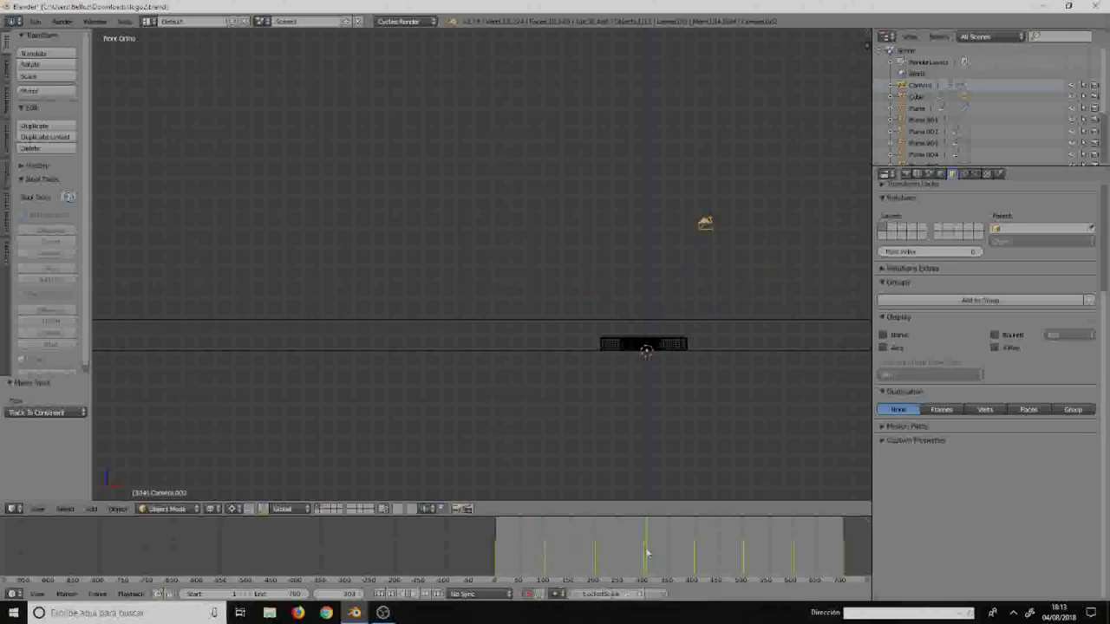
{"action": "left_click", "coordinate": [696, 550]}
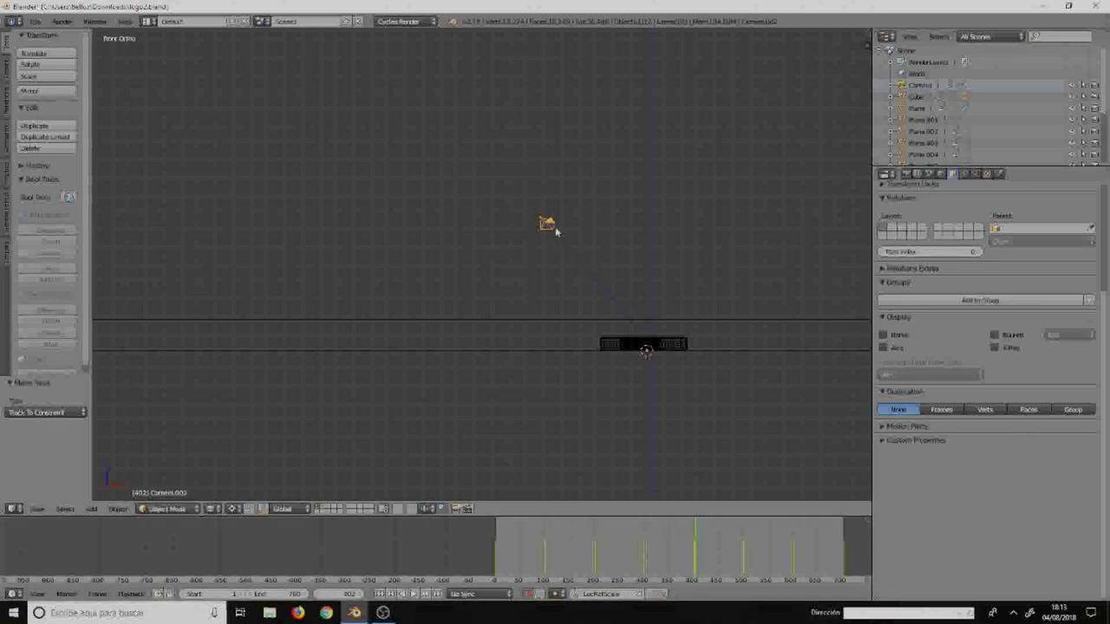
- Check the camera path from the top view at frames 101 and 398, then look through the camera
{"action": "key", "text": "KP_7"}
{"action": "scroll", "coordinate": [555, 231], "scroll_direction": "down", "scroll_amount": 2}
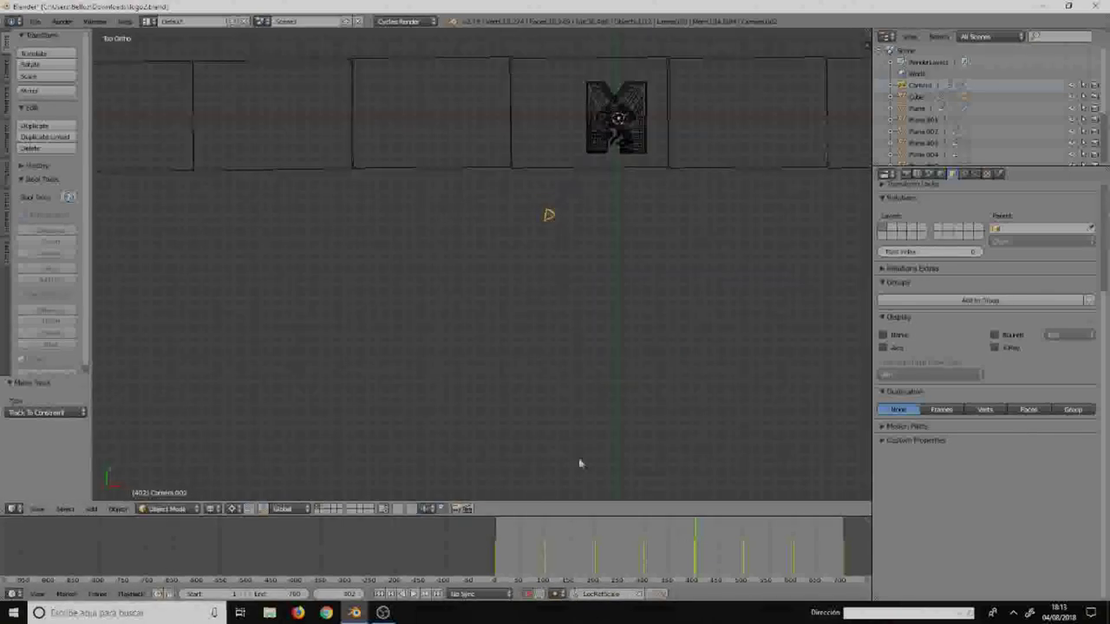
{"action": "left_click", "coordinate": [548, 549]}
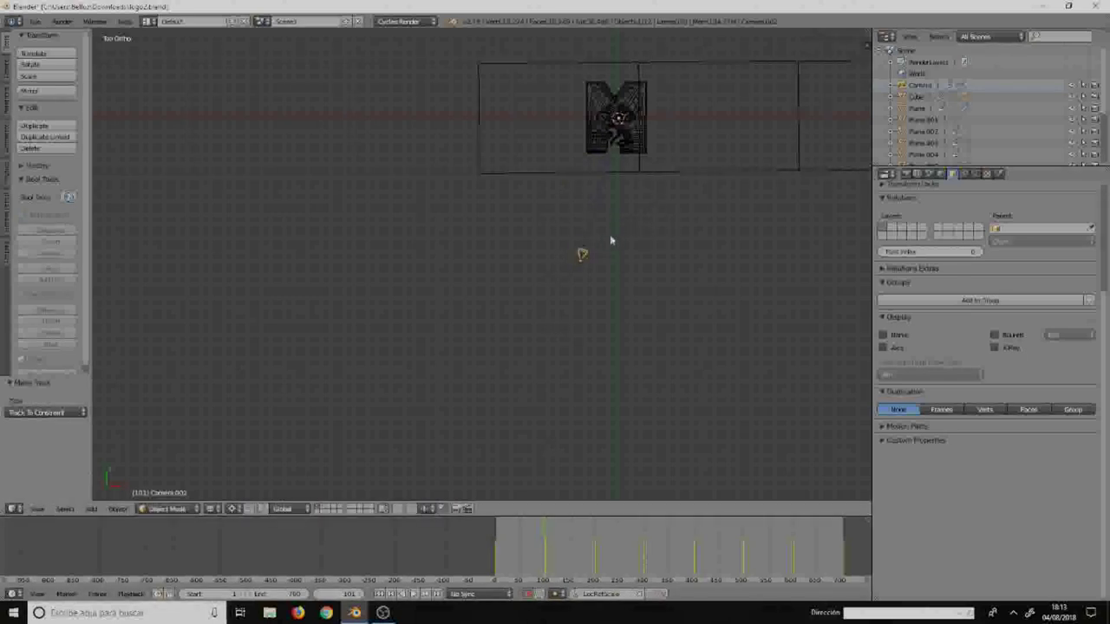
{"action": "left_click", "coordinate": [644, 564]}
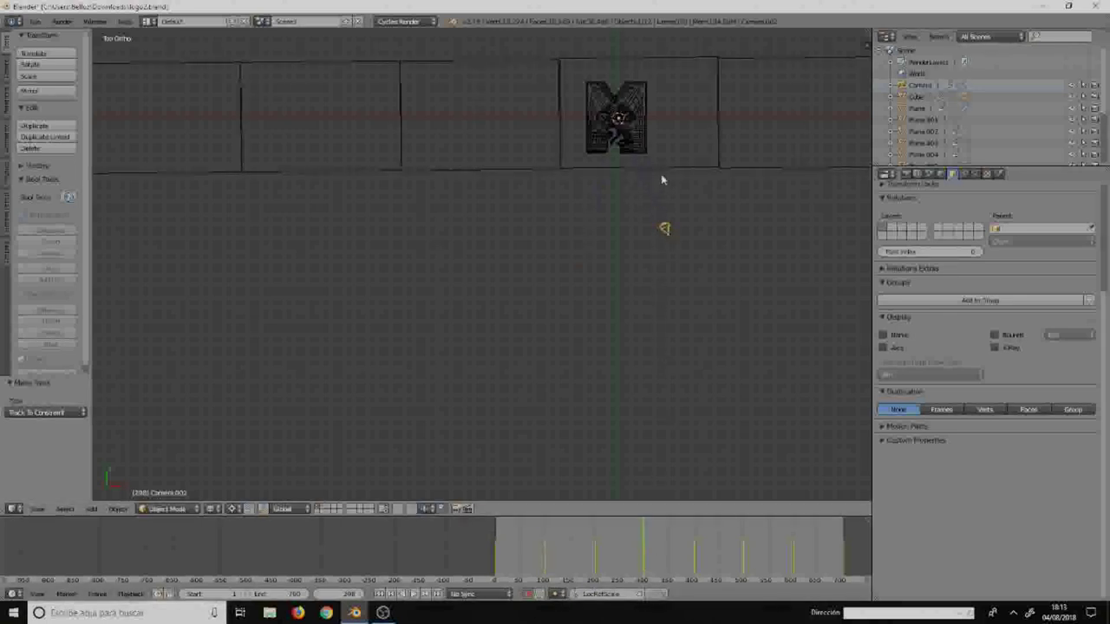
{"action": "key", "text": "KP_0"}
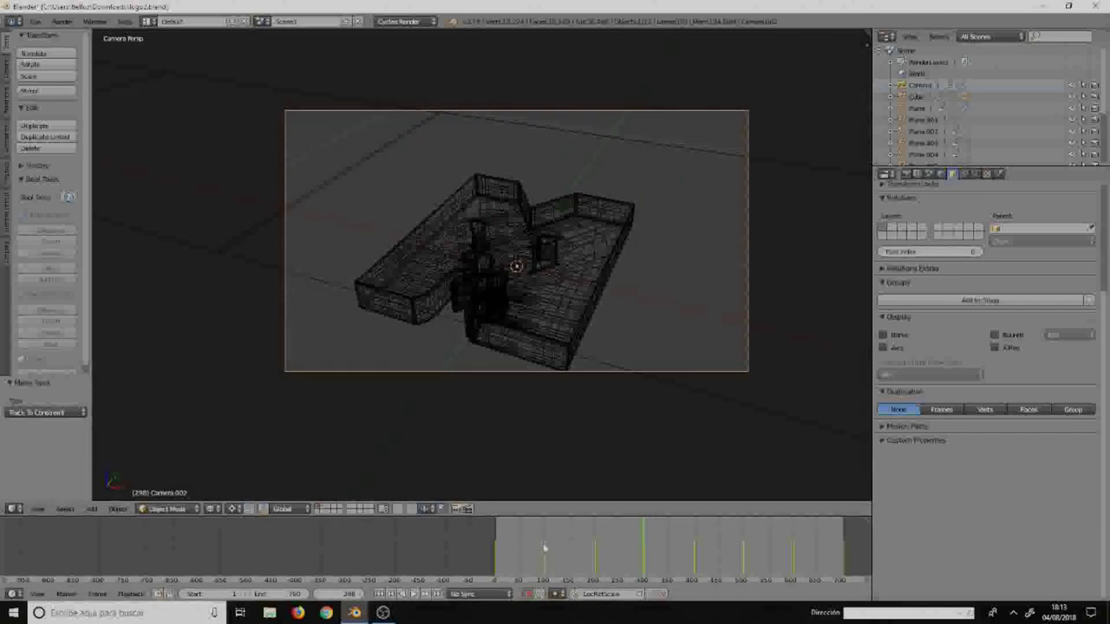
- Review the camera view at frames 100, 200, 300, 400, 500 and 601
{"action": "left_click", "coordinate": [545, 548]}
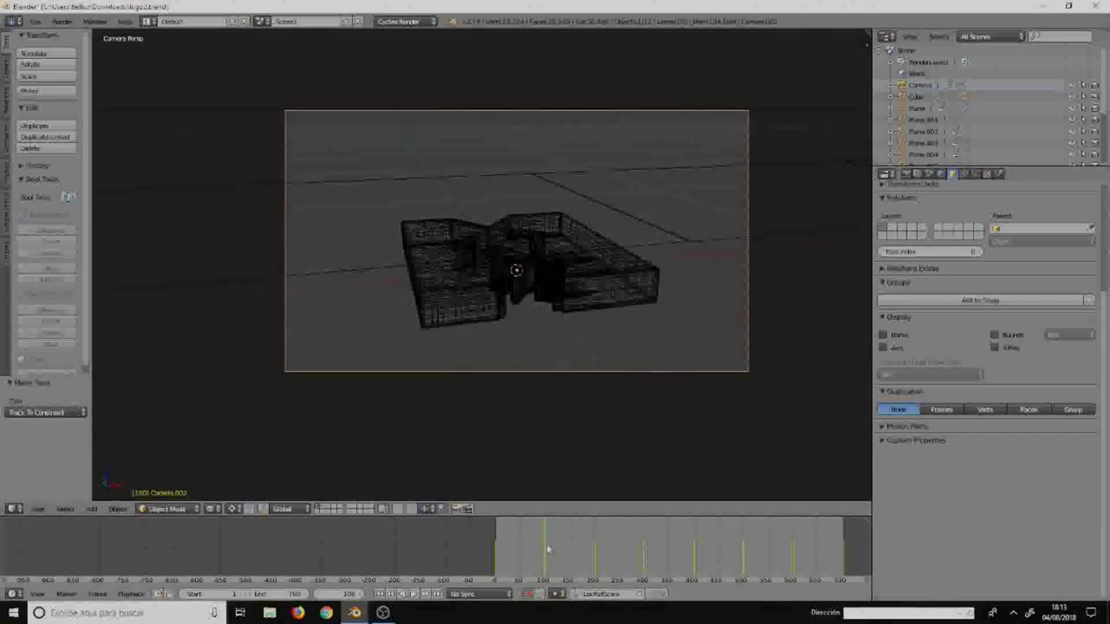
{"action": "left_click", "coordinate": [596, 548]}
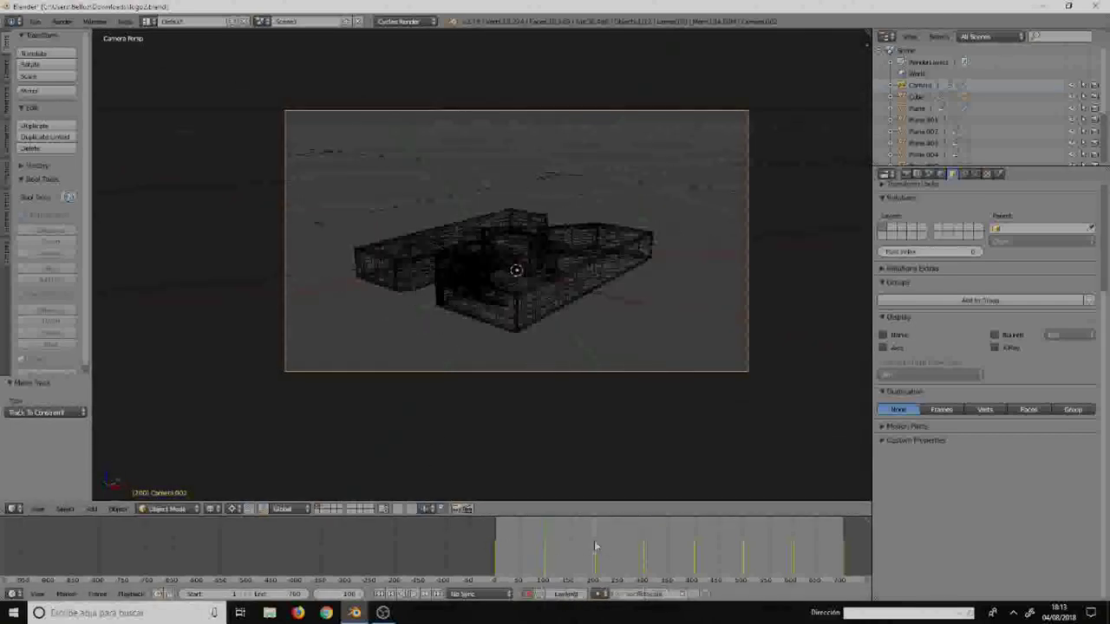
{"action": "left_click", "coordinate": [645, 548]}
{"action": "left_click", "coordinate": [694, 556]}
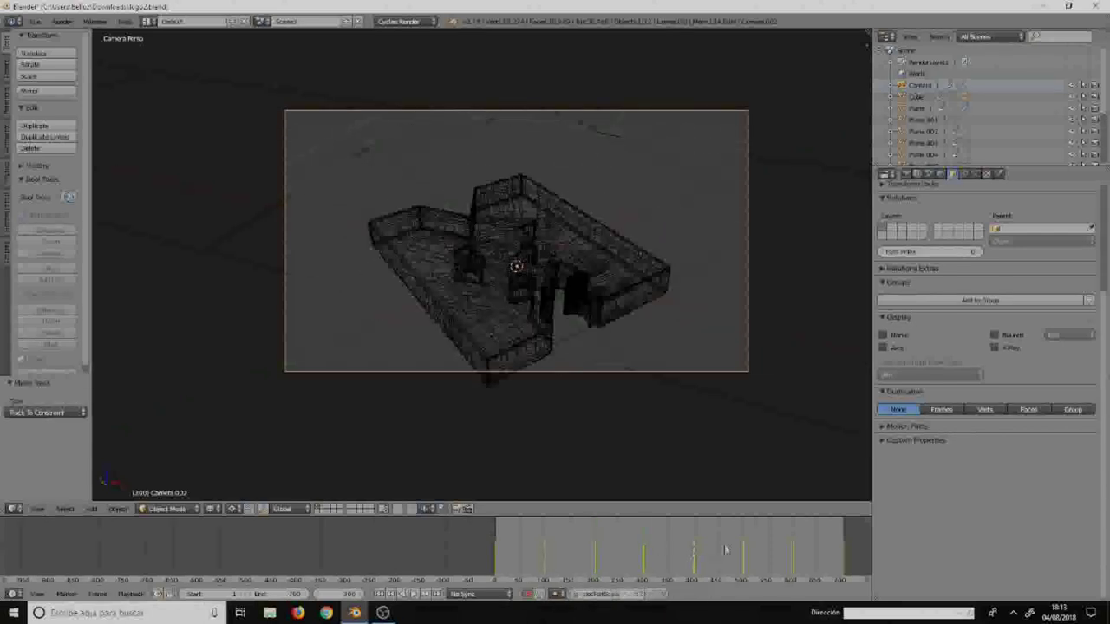
{"action": "left_click", "coordinate": [743, 555]}
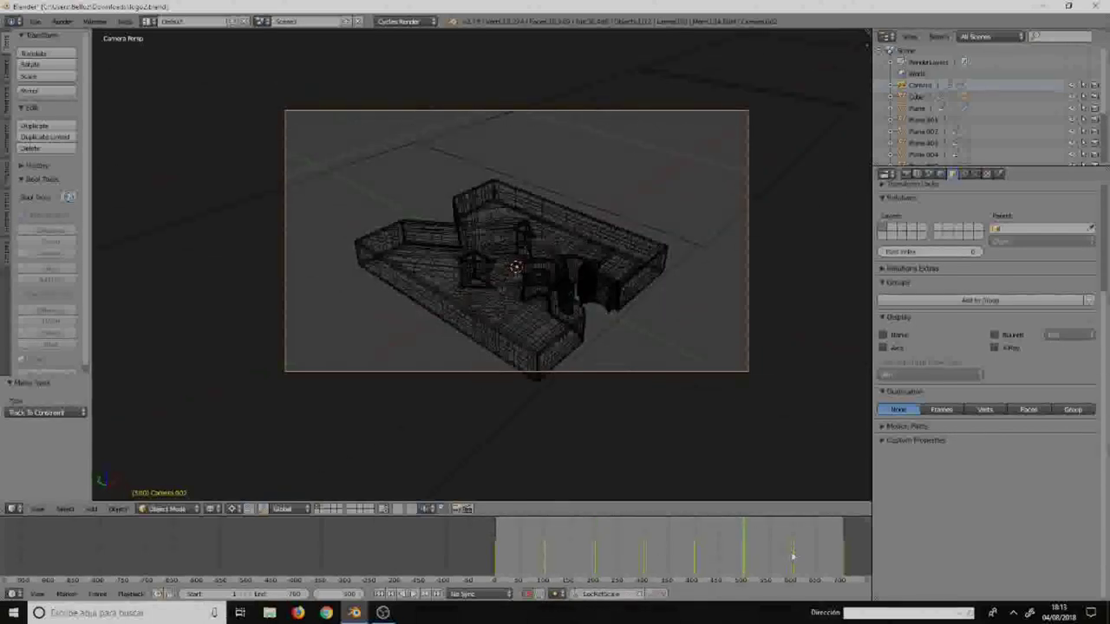
{"action": "left_click", "coordinate": [793, 556]}
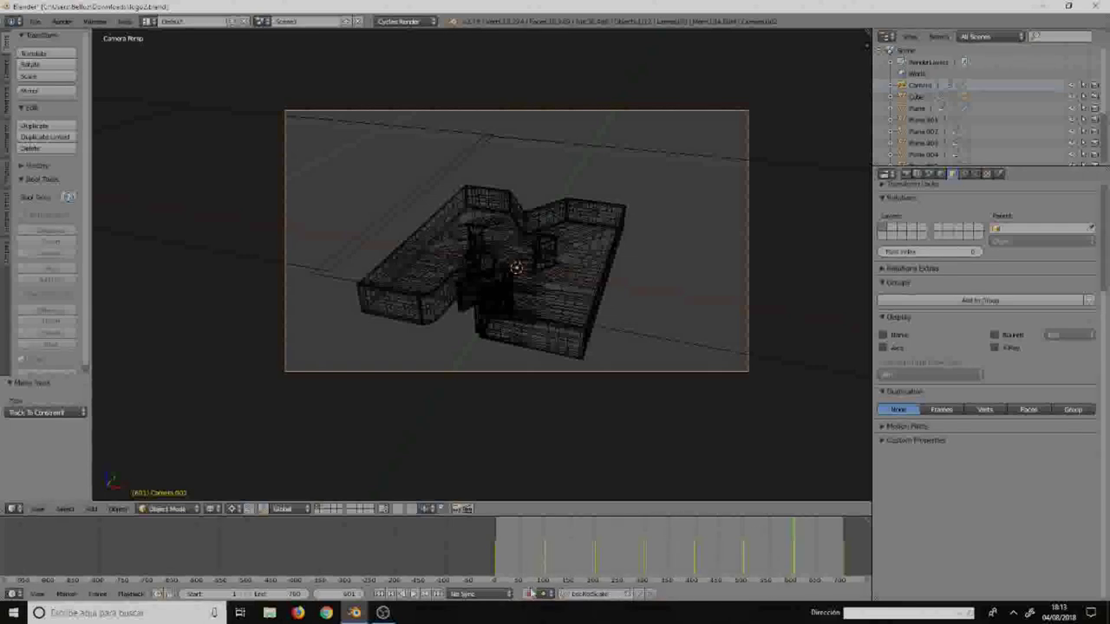
- Toggle automatic keyframing and return to frame 99
{"action": "left_click", "coordinate": [529, 595]}
{"action": "left_click", "coordinate": [529, 595]}
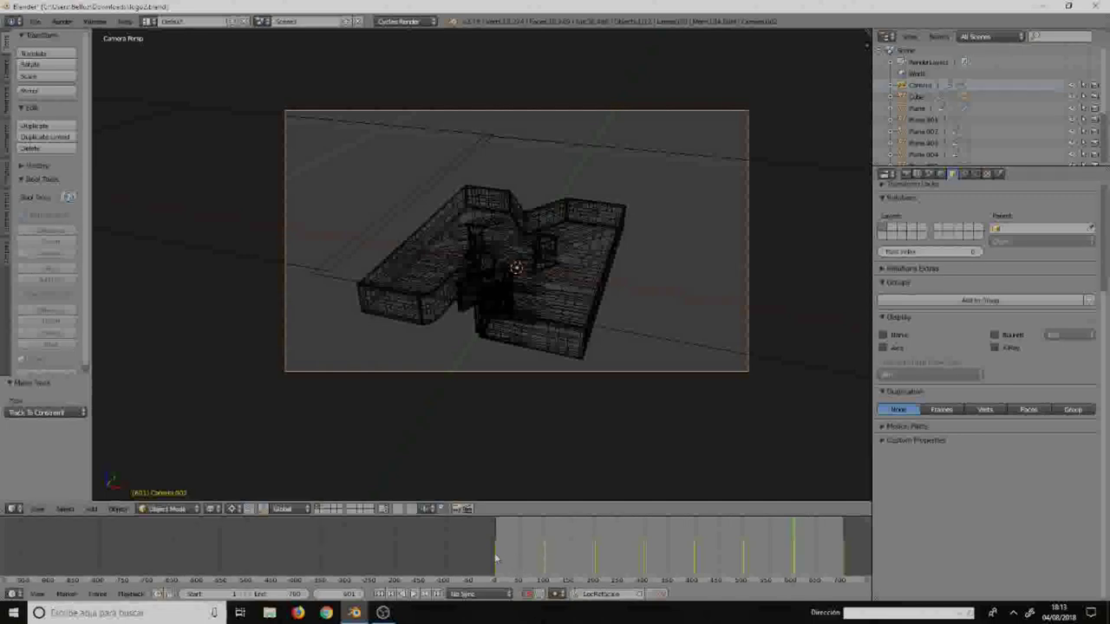
{"action": "left_click", "coordinate": [546, 555]}
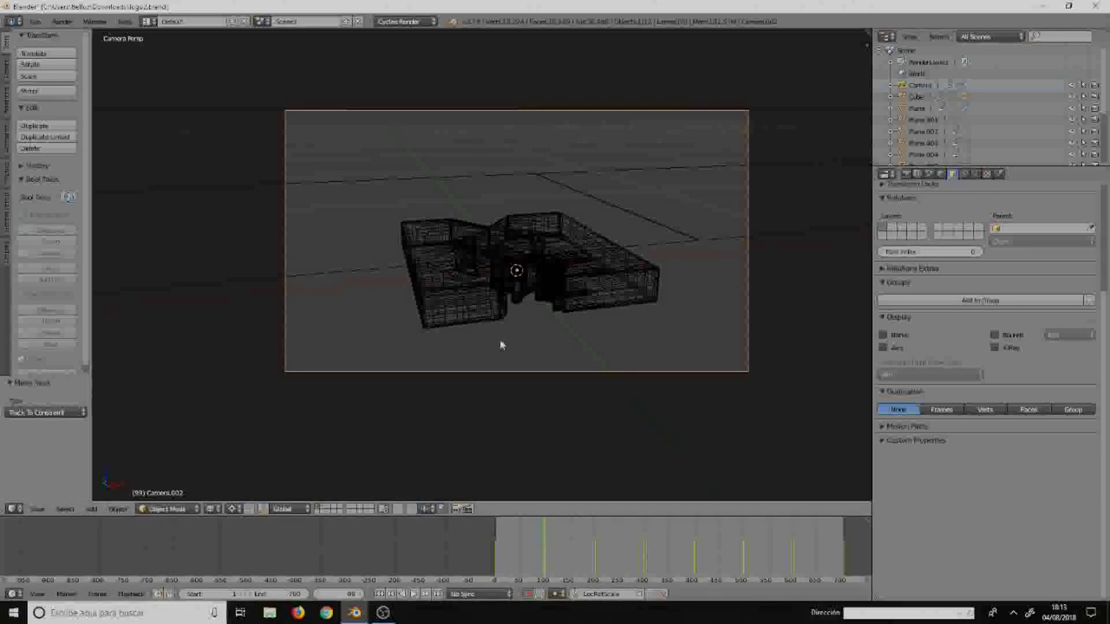
- Key the camera at frame 99, then check frames 199, 298, 400, 500, 600 and 700
{"action": "key", "text": "i"}
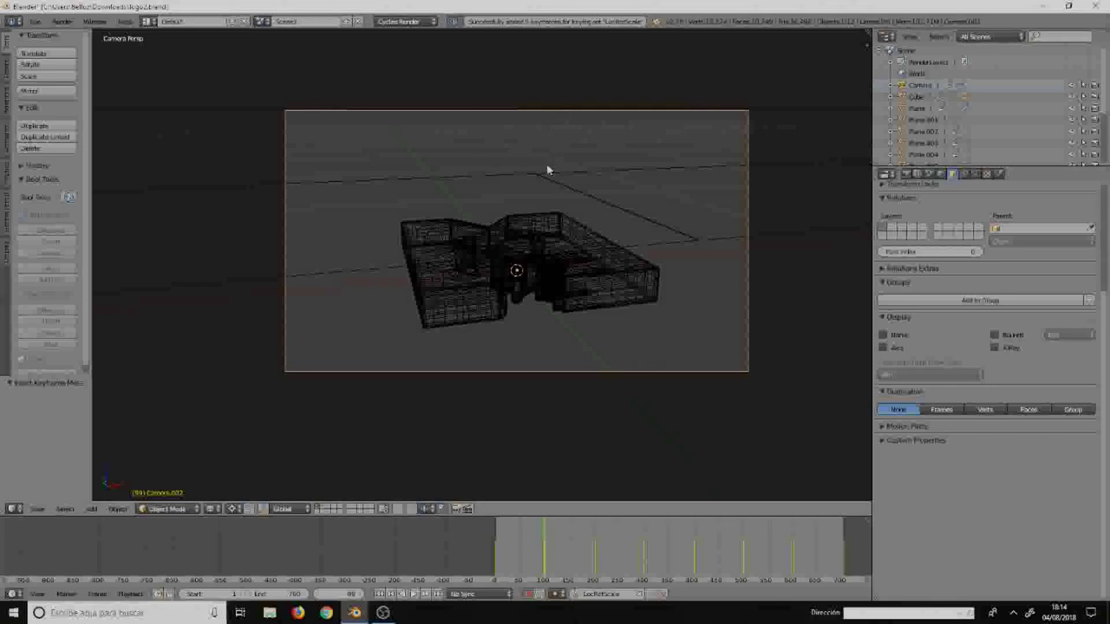
{"action": "left_click", "coordinate": [595, 546]}
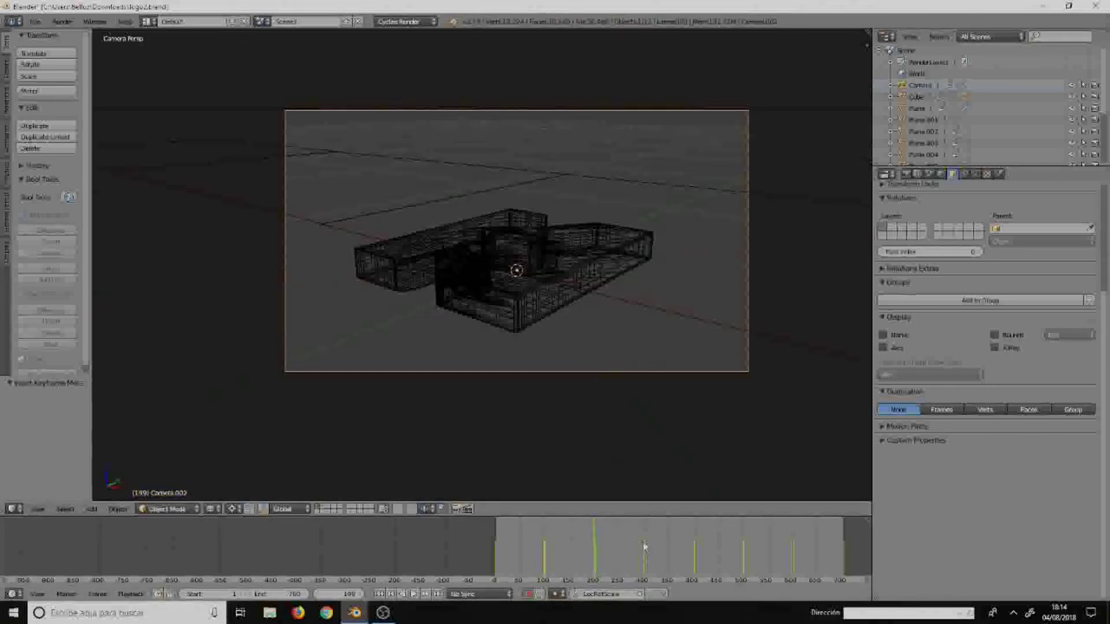
{"action": "left_click", "coordinate": [644, 547]}
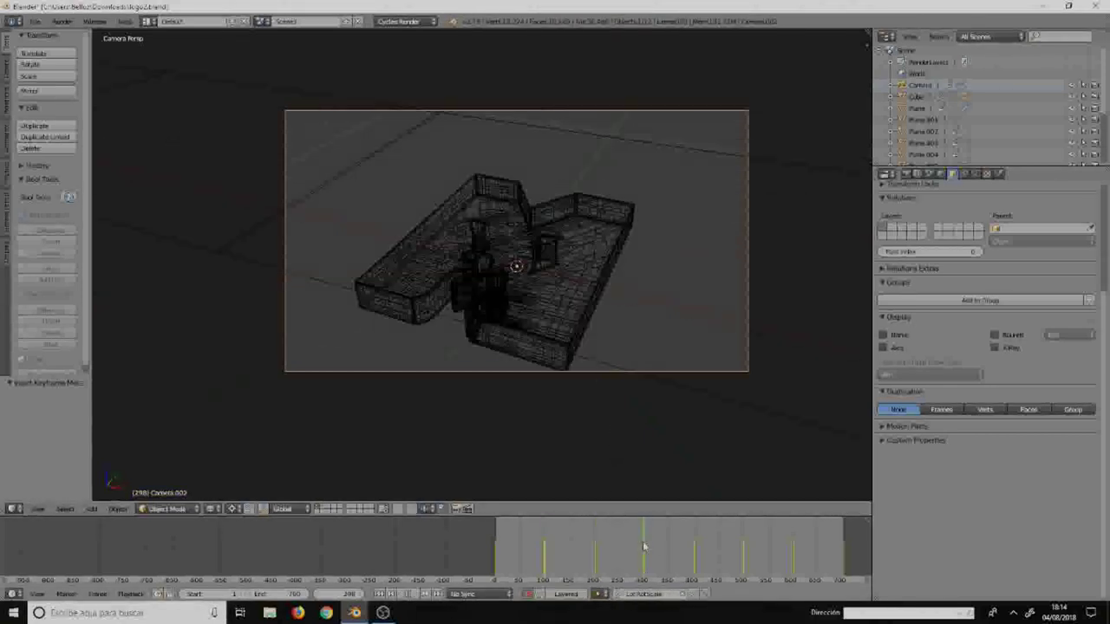
{"action": "left_click", "coordinate": [695, 548]}
{"action": "left_click", "coordinate": [744, 548]}
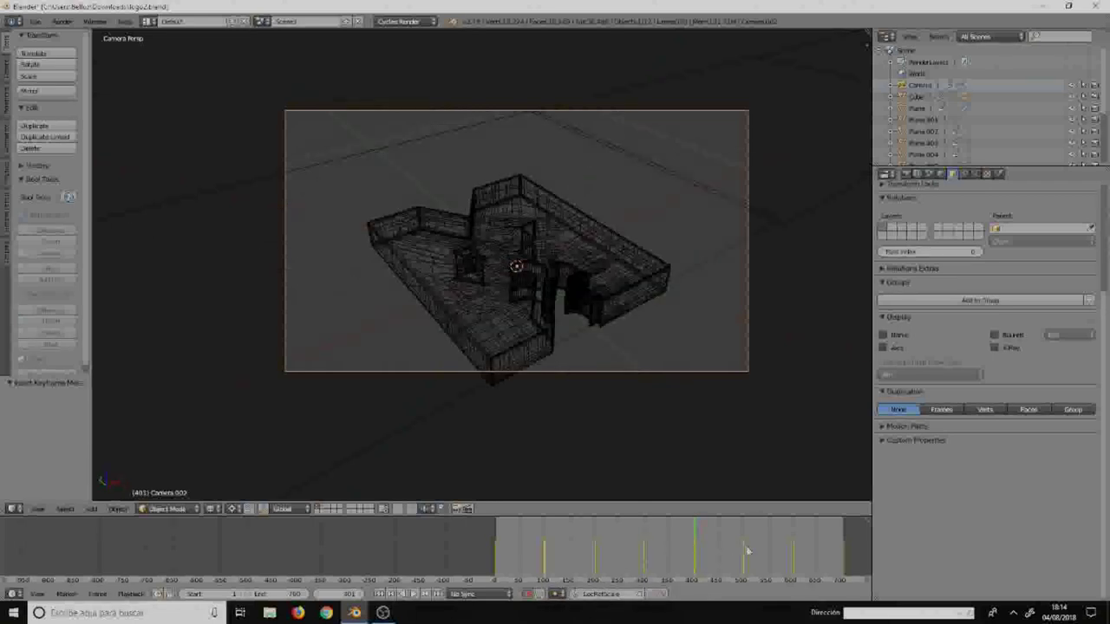
{"action": "left_click", "coordinate": [793, 546]}
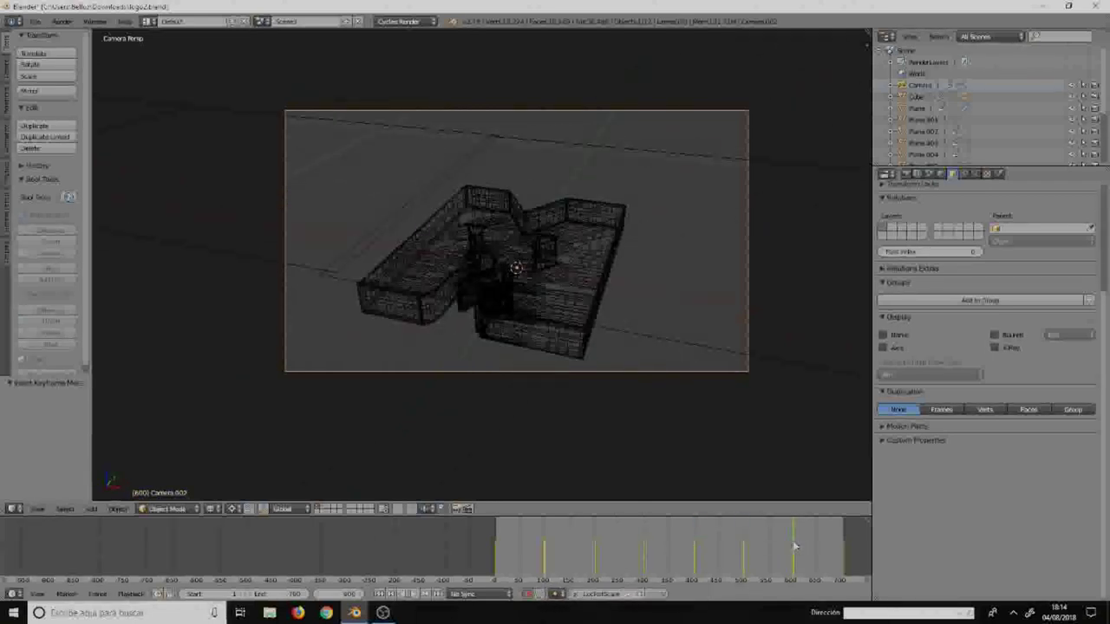
{"action": "left_click", "coordinate": [843, 548]}
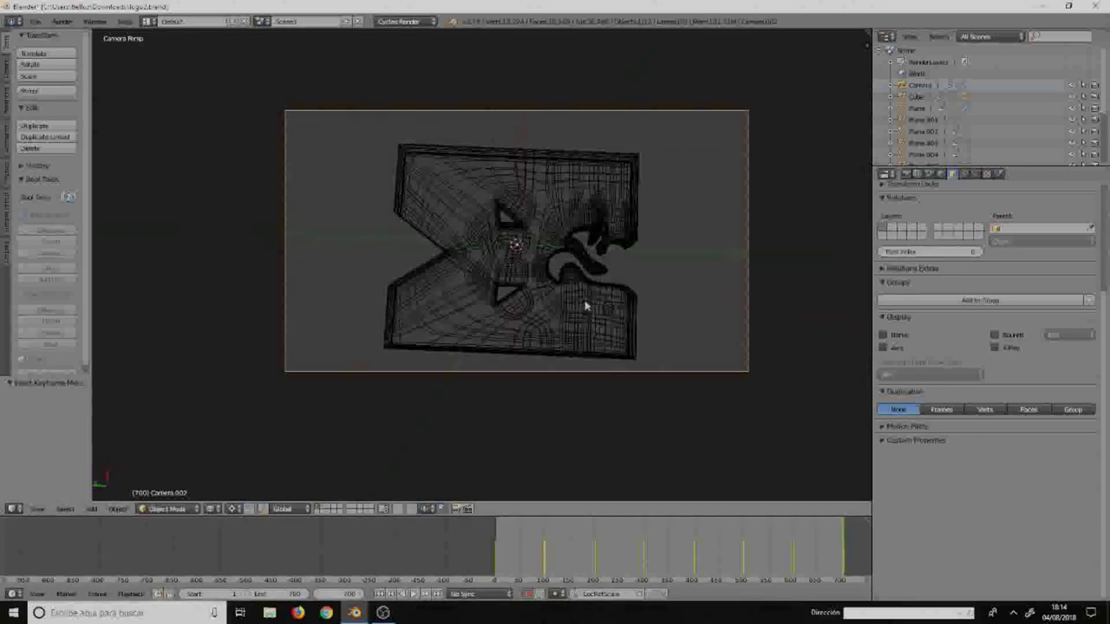
{"action": "scroll", "coordinate": [585, 305], "scroll_direction": "down", "scroll_amount": 1}
{"action": "scroll", "coordinate": [585, 306], "scroll_direction": "down", "scroll_amount": 3}
{"action": "scroll", "coordinate": [586, 306], "scroll_direction": "up", "scroll_amount": 3}
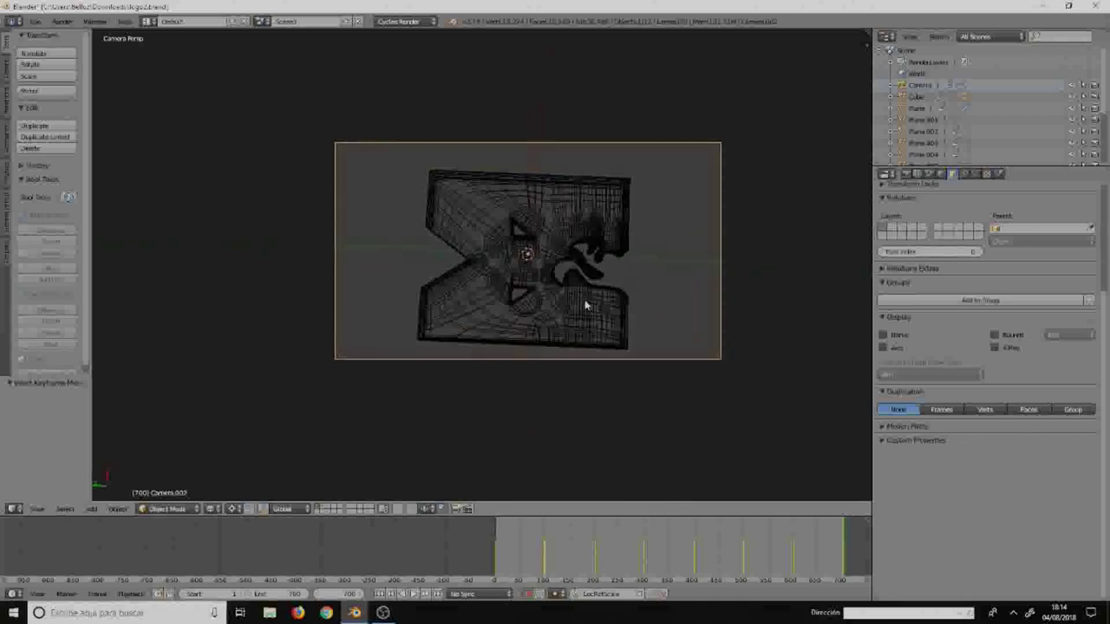
{"action": "scroll", "coordinate": [585, 305], "scroll_direction": "down", "scroll_amount": 4}
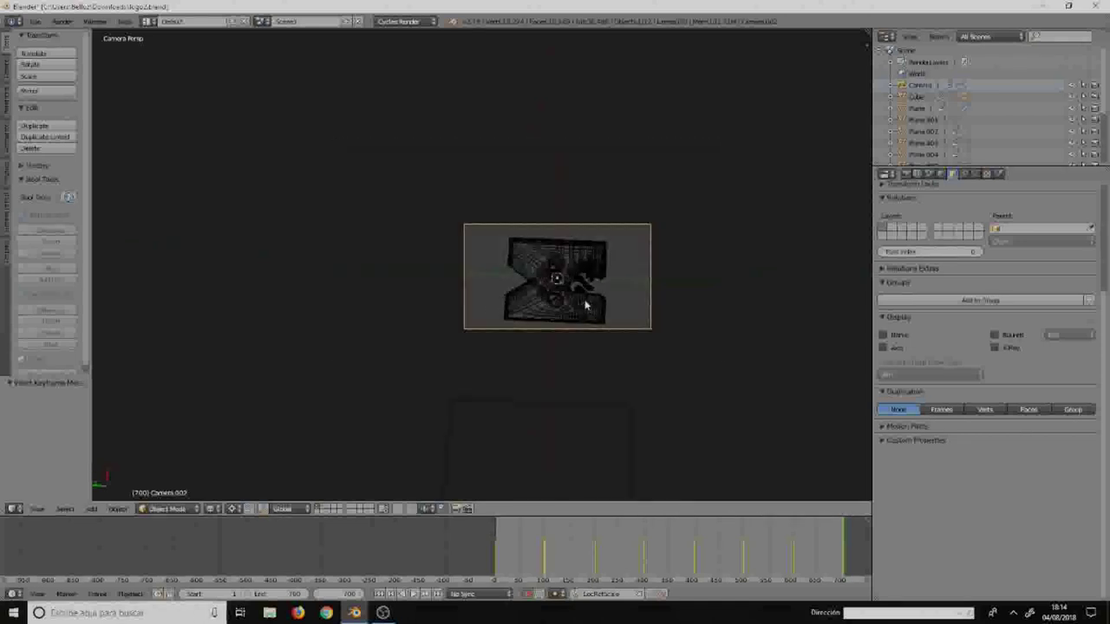
{"action": "scroll", "coordinate": [585, 305], "scroll_direction": "up", "scroll_amount": 2}
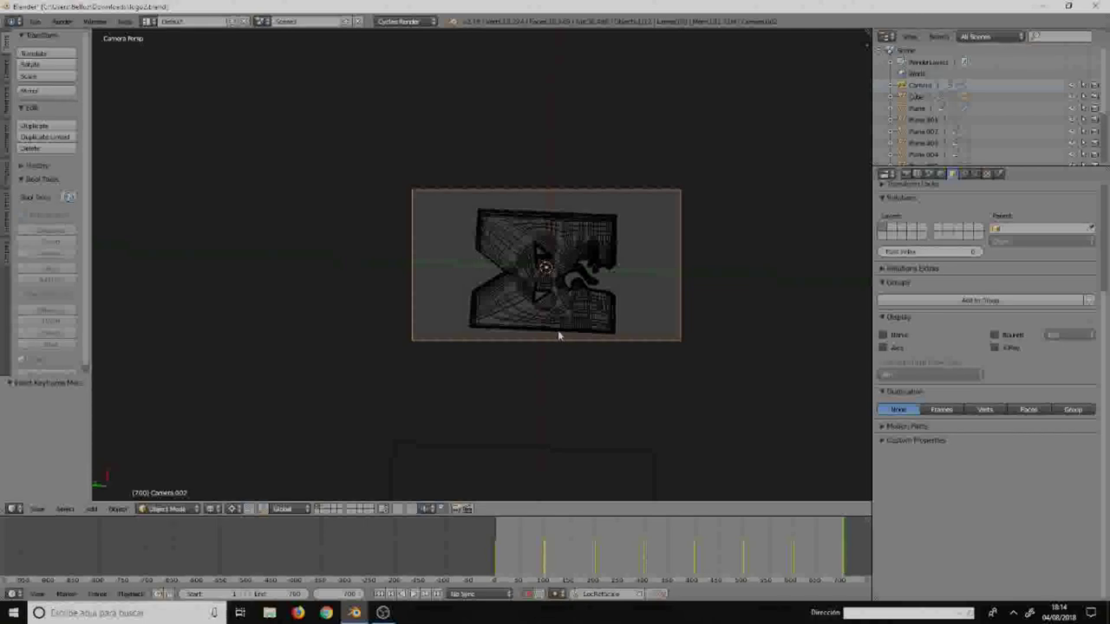
- Clear Camera.002's tracking constraint and move the playhead back to frame 501
{"action": "key", "text": "alt+t"}
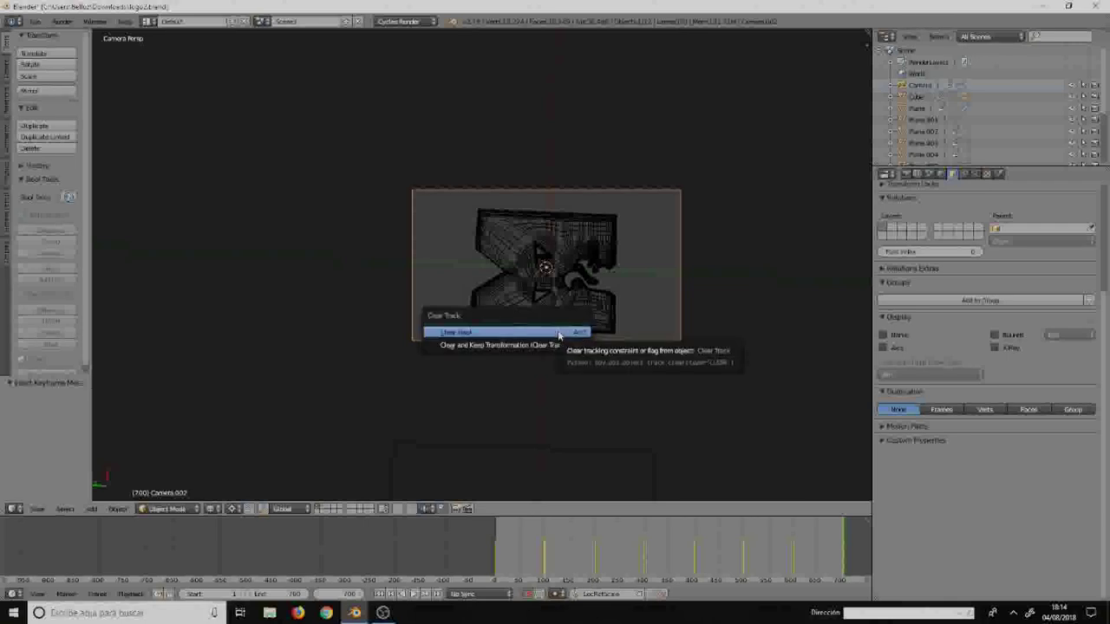
{"action": "left_click", "coordinate": [560, 334]}
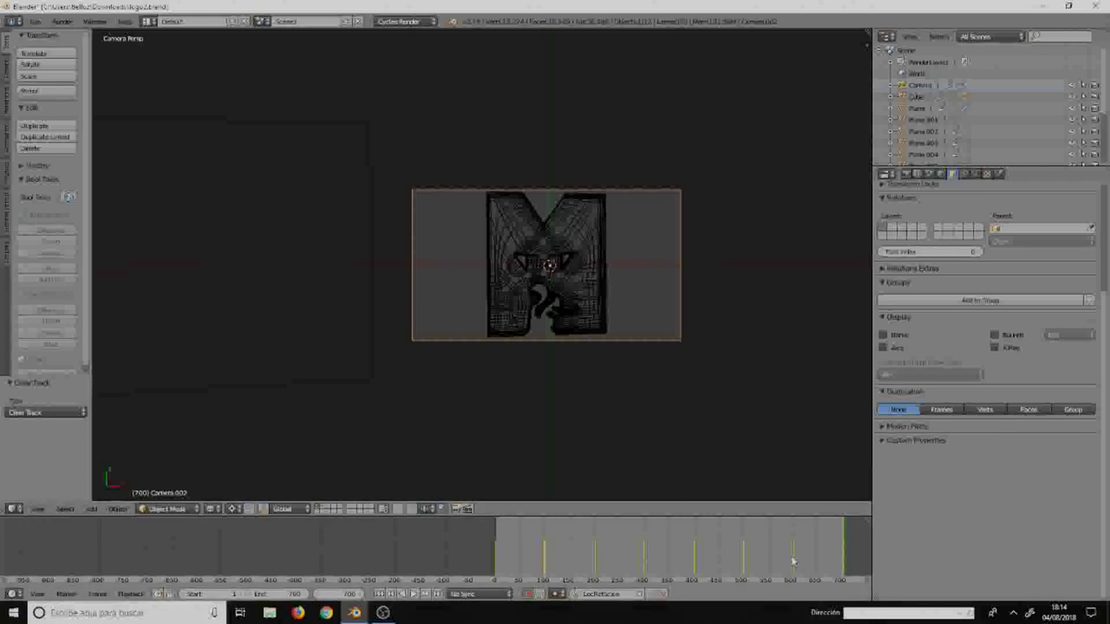
{"action": "left_click_drag", "start_coordinate": [794, 562], "coordinate": [707, 560]}
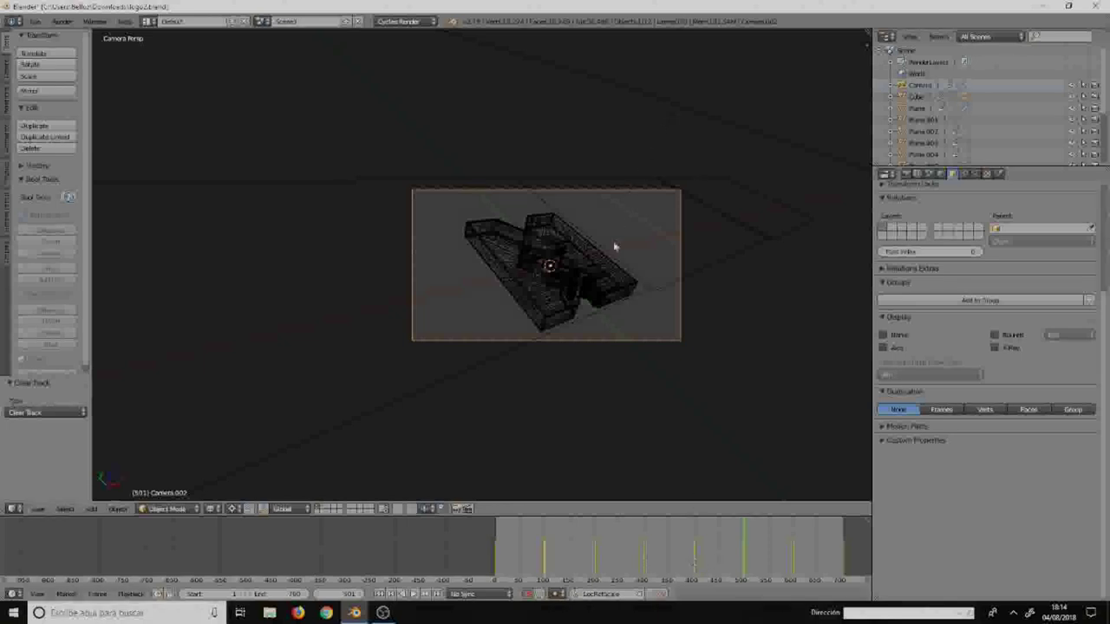
- Rotate the camera on the Y axis to a tilted, low angle
{"action": "key", "text": "r"}
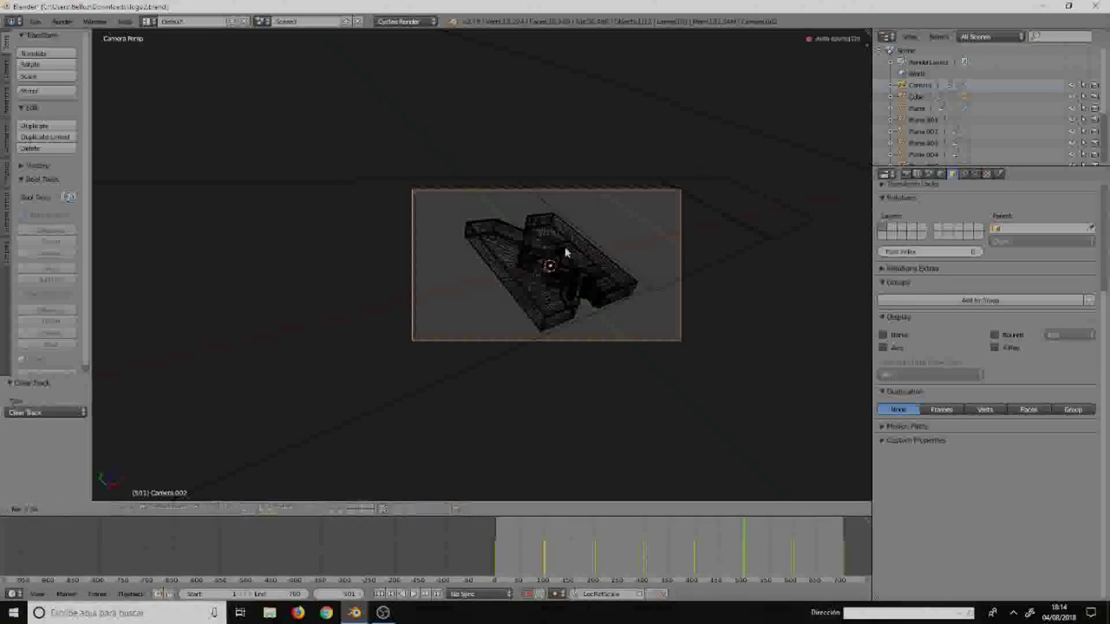
{"action": "key", "text": "x"}
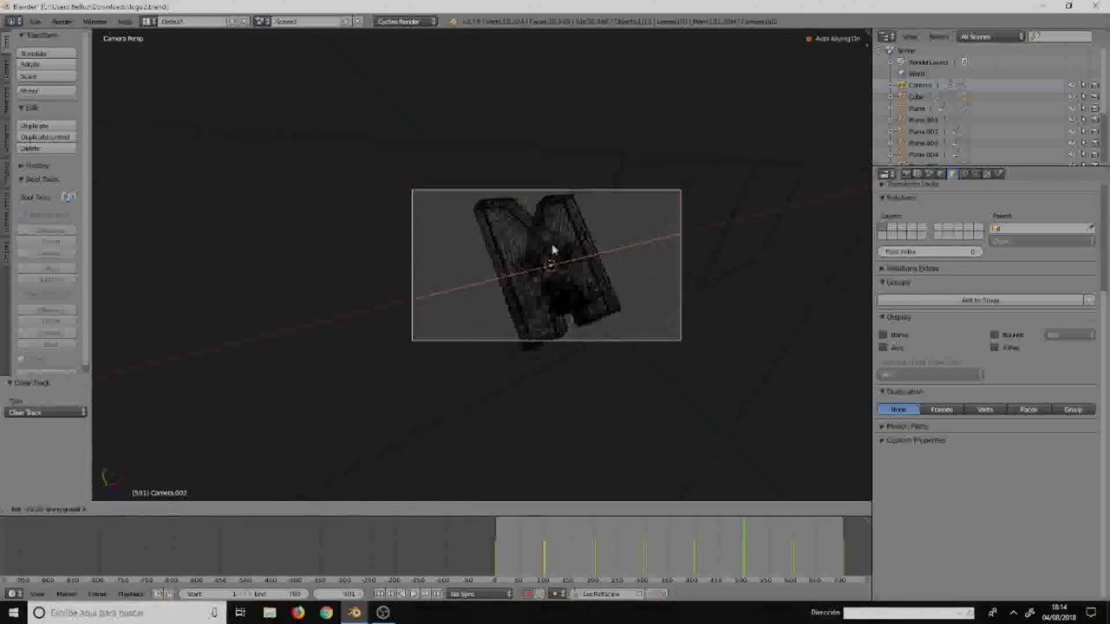
{"action": "key", "text": "y"}
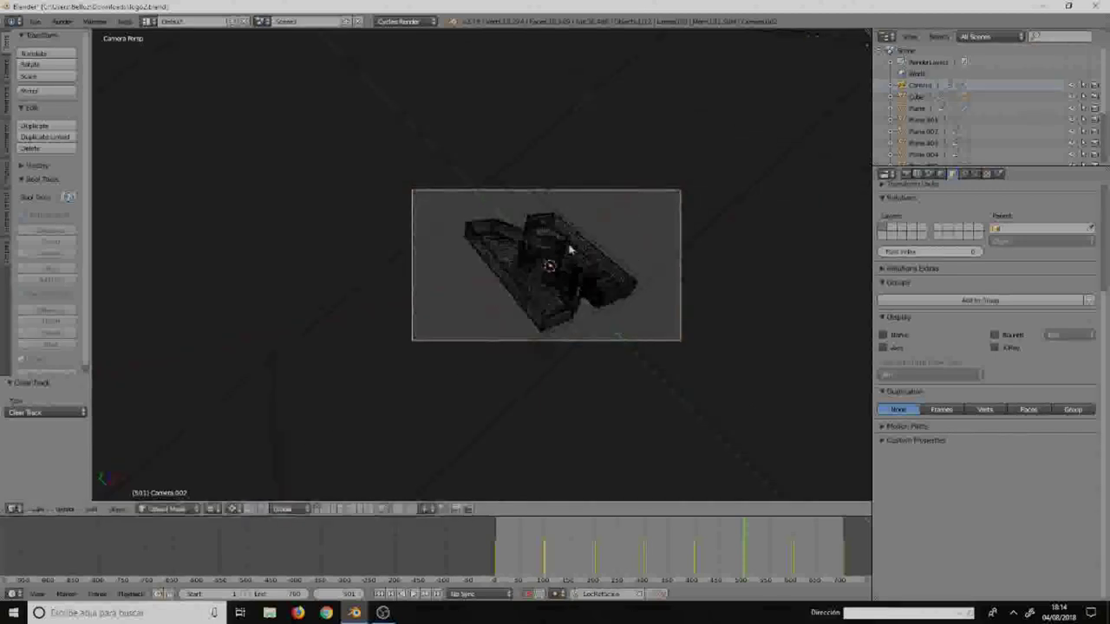
{"action": "left_click", "coordinate": [571, 247]}
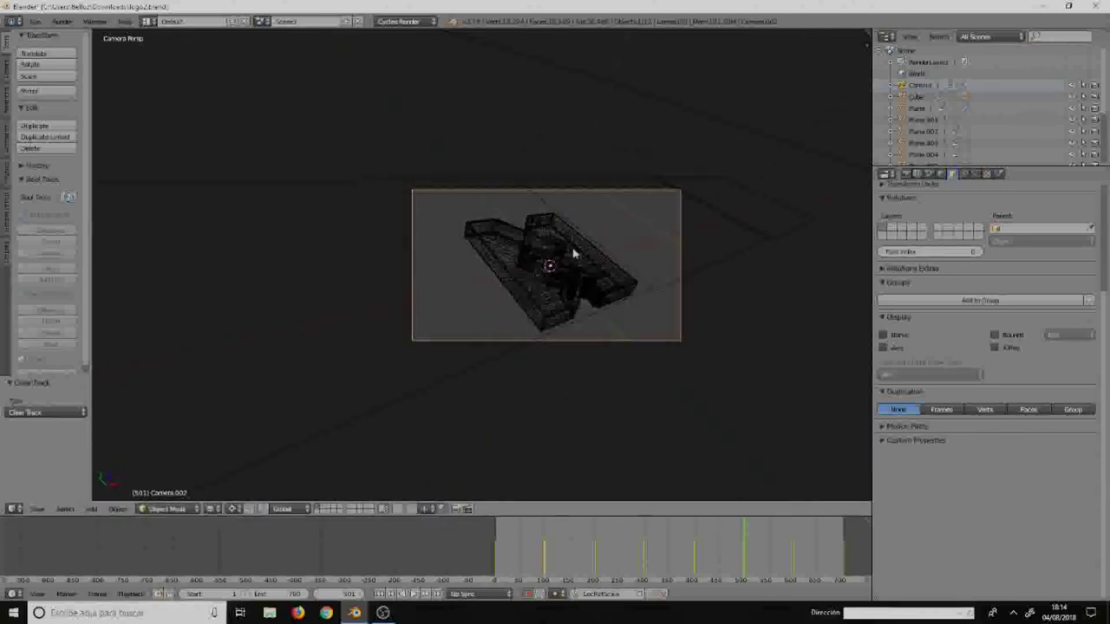
{"action": "key", "text": "n"}
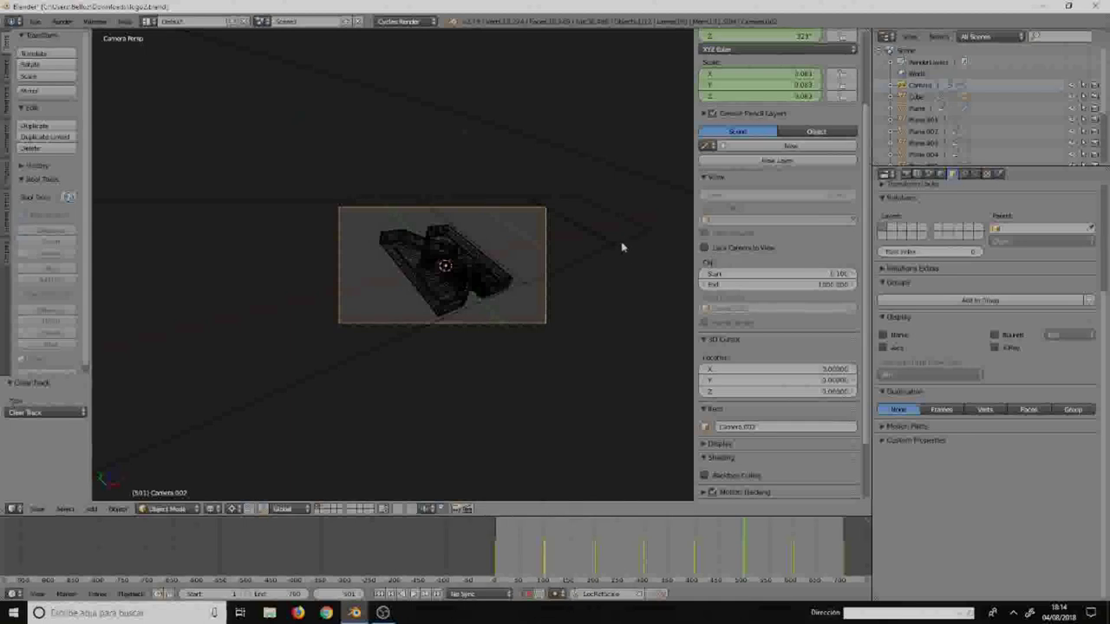
- Turn Lock Camera to View on and off, hide the side panel and zoom in
{"action": "left_click", "coordinate": [705, 249]}
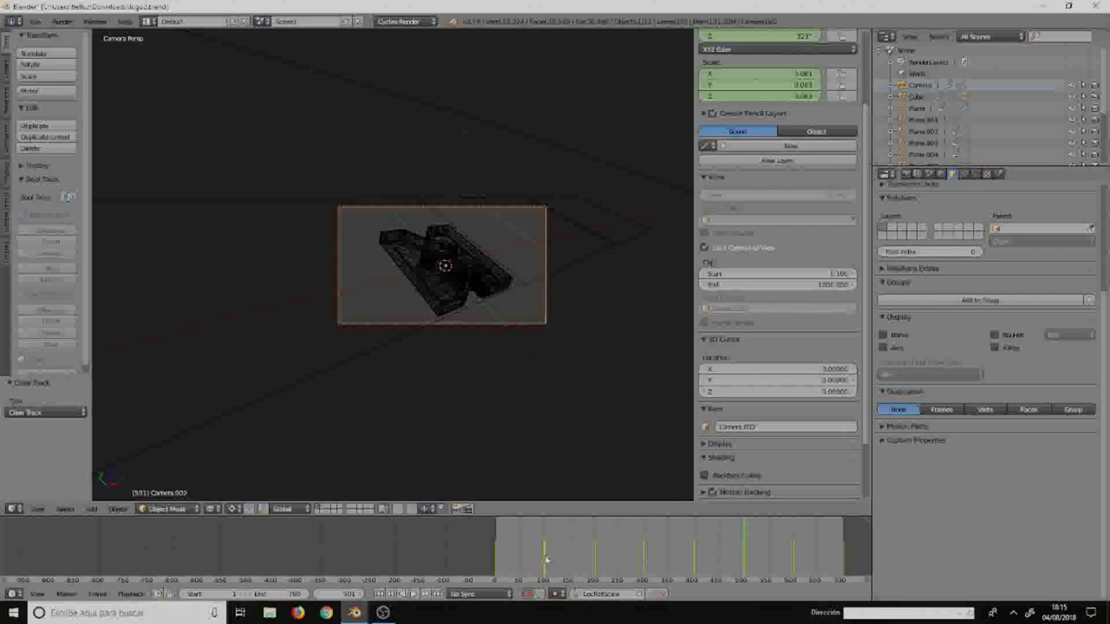
{"action": "left_click", "coordinate": [704, 248]}
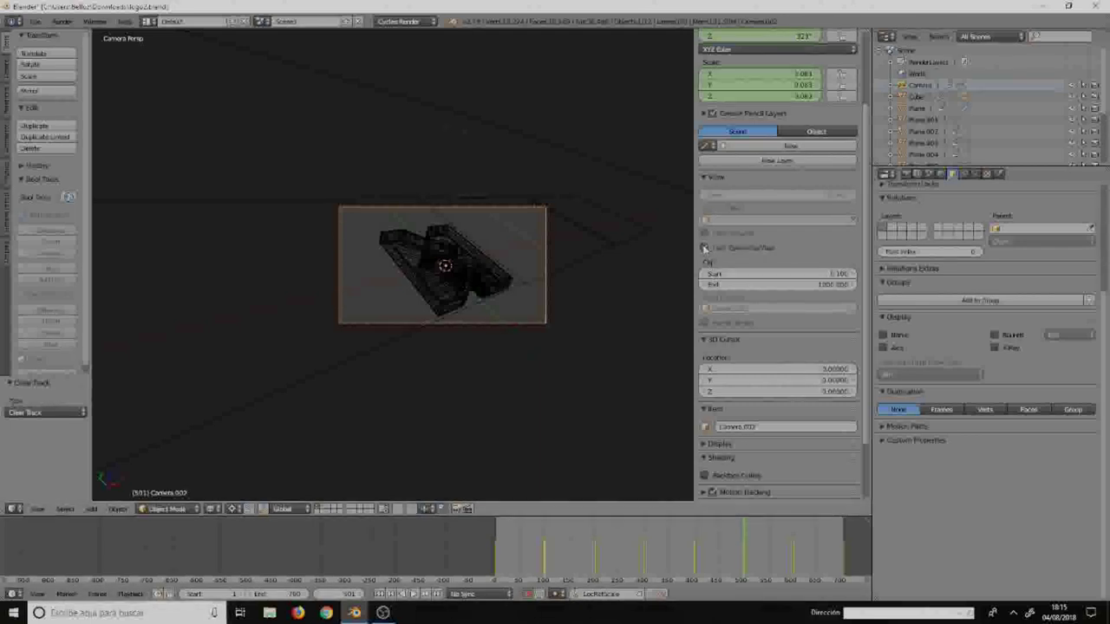
{"action": "key", "text": "n"}
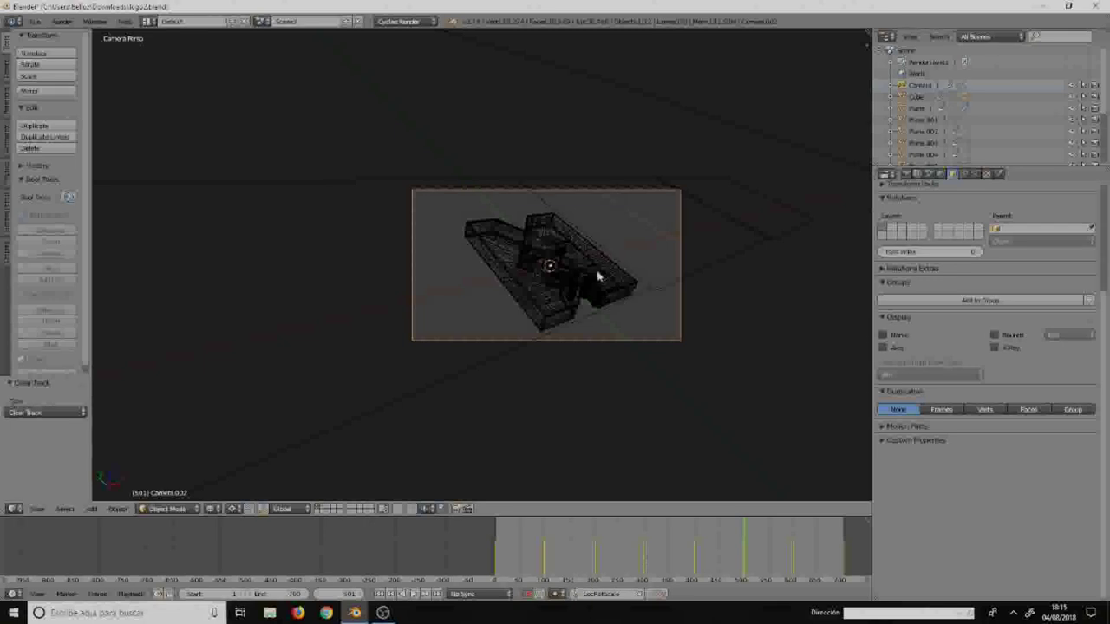
{"action": "scroll", "coordinate": [665, 394], "scroll_direction": "up", "scroll_amount": 2}
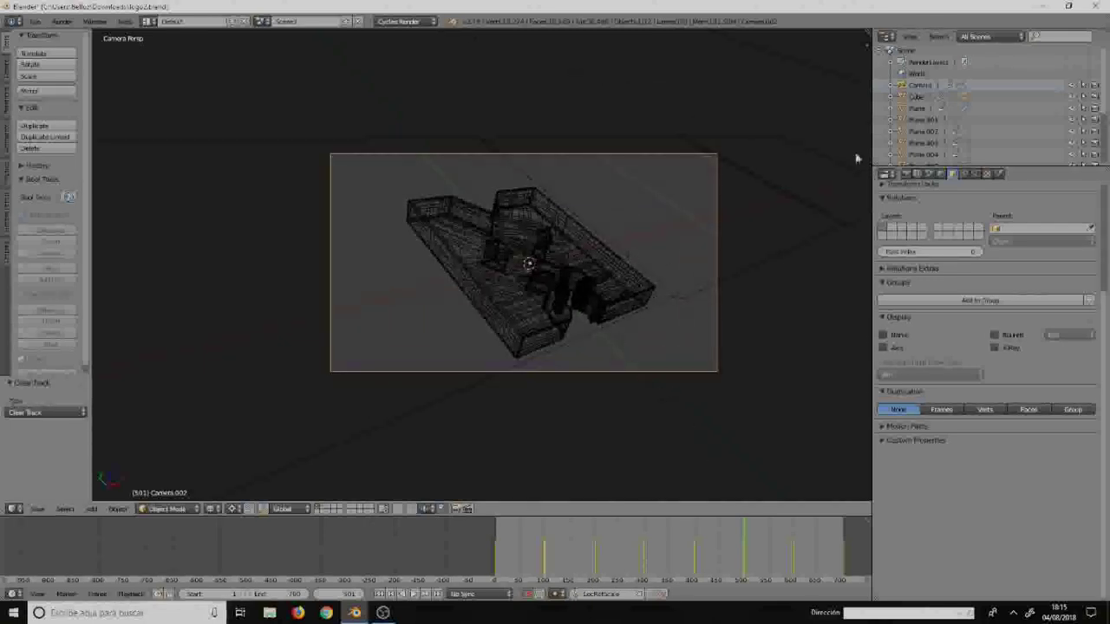
- Go from Camera's view to Scene3's Camera.002 view in the outliner, and rewind to frame 0
{"action": "left_click", "coordinate": [919, 86]}
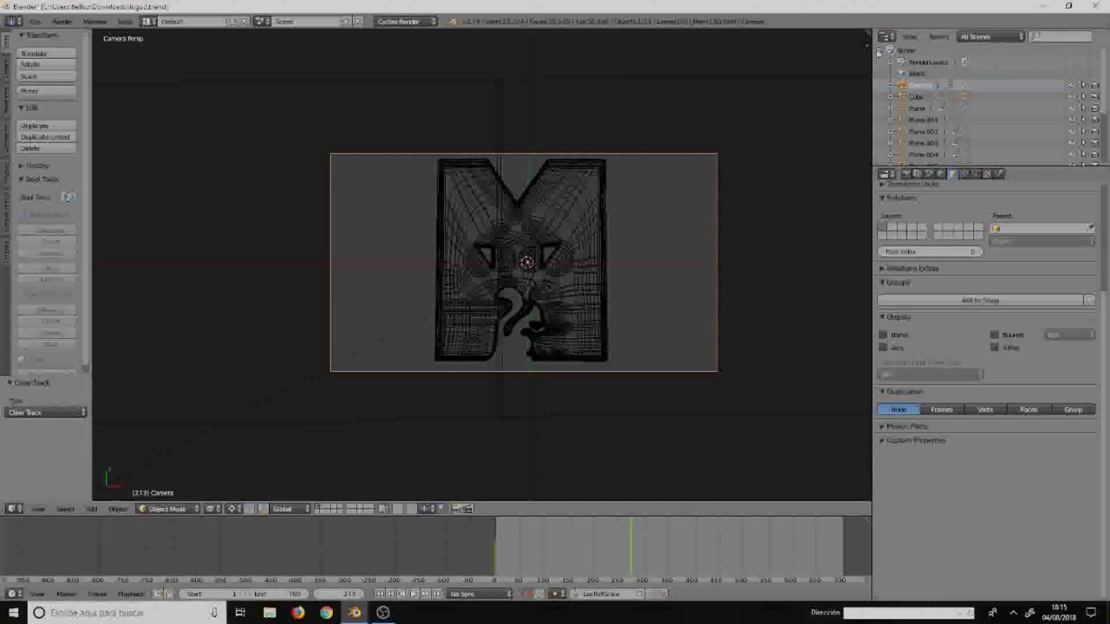
{"action": "left_click", "coordinate": [880, 50]}
{"action": "left_click", "coordinate": [881, 75]}
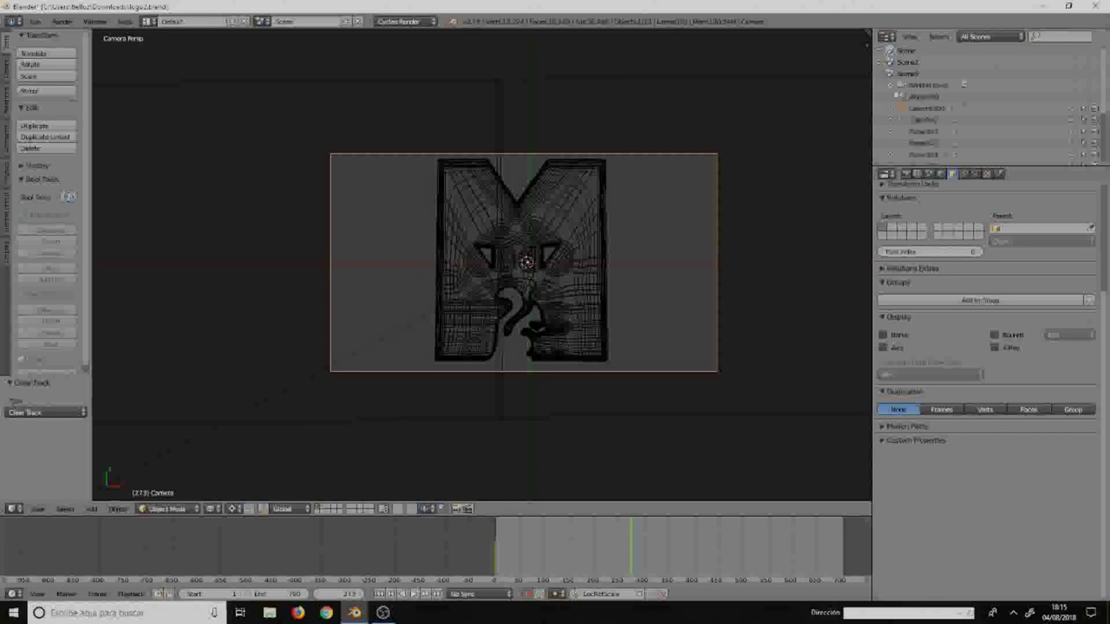
{"action": "left_click", "coordinate": [924, 109]}
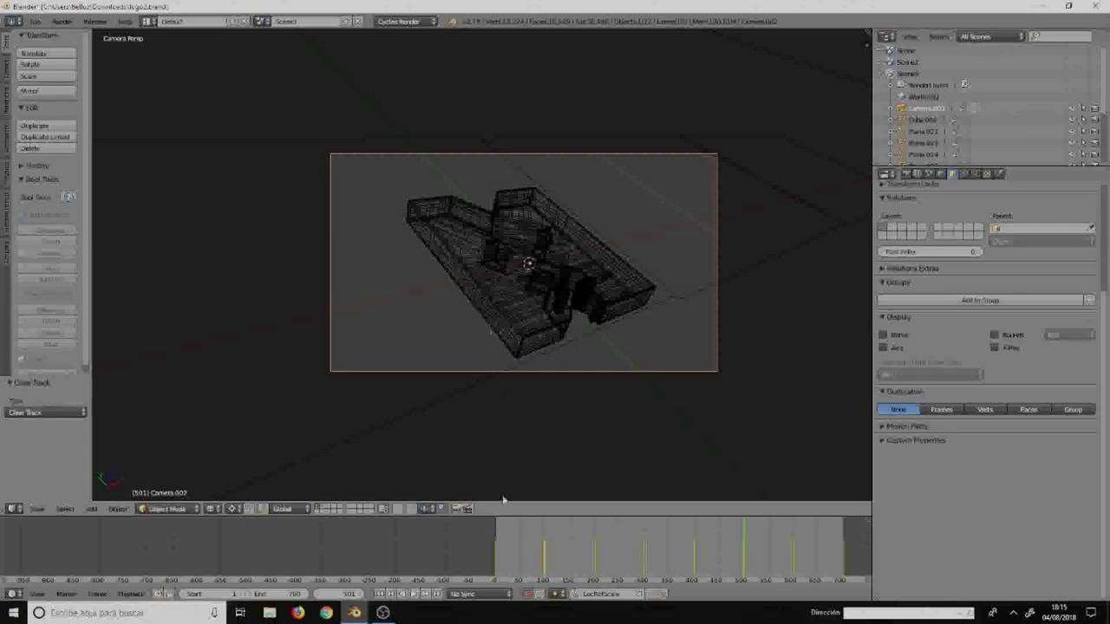
{"action": "left_click", "coordinate": [491, 564]}
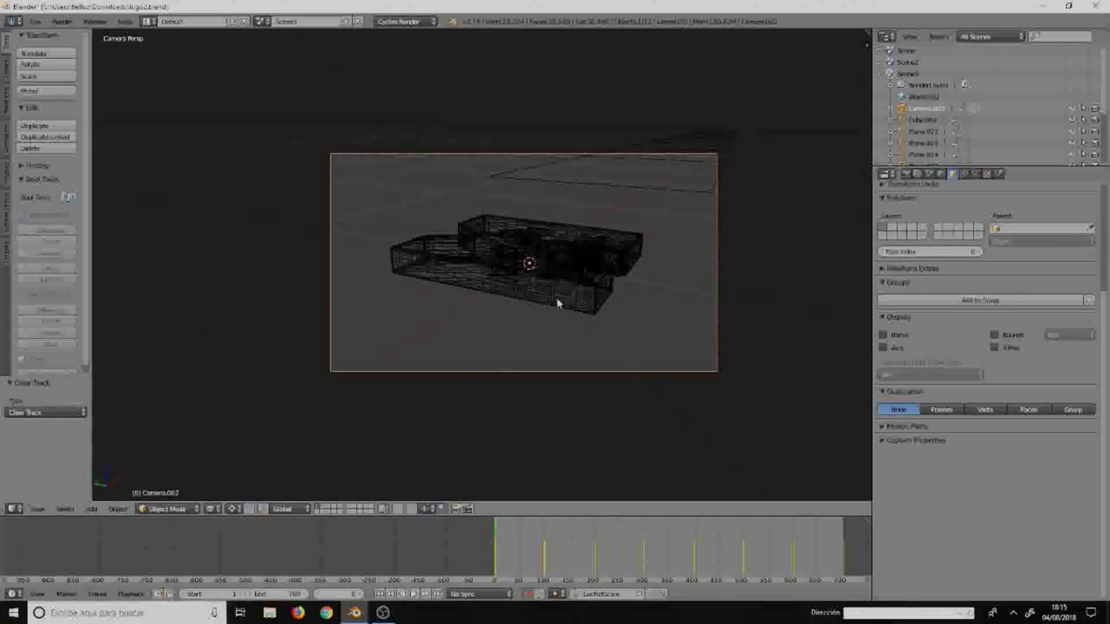
{"action": "key", "text": "alt+a"}
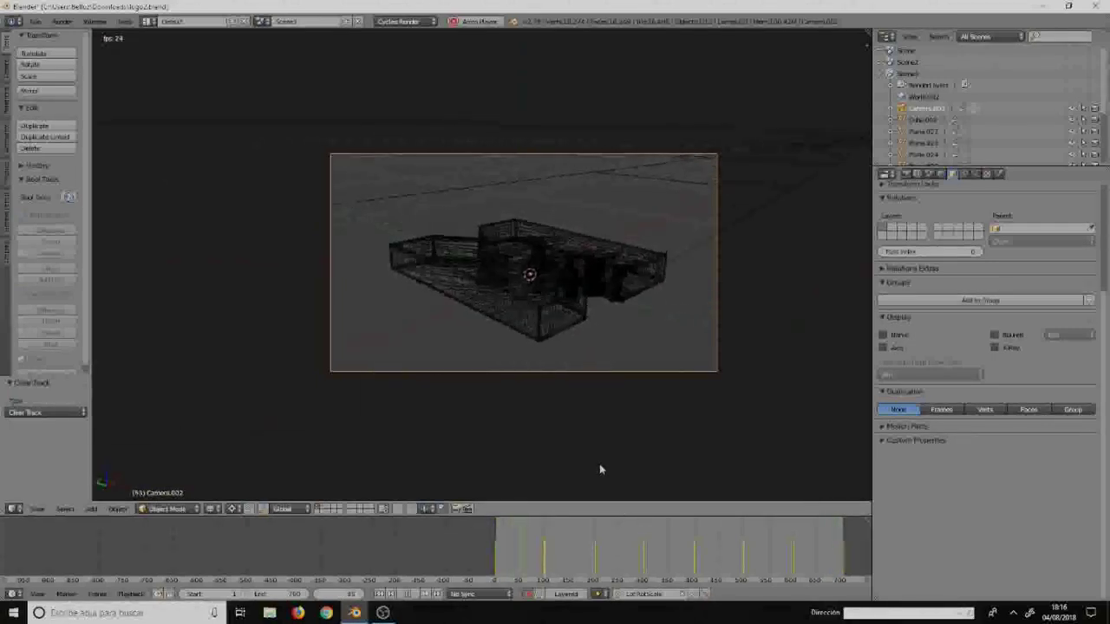
{"action": "key", "text": "Escape"}
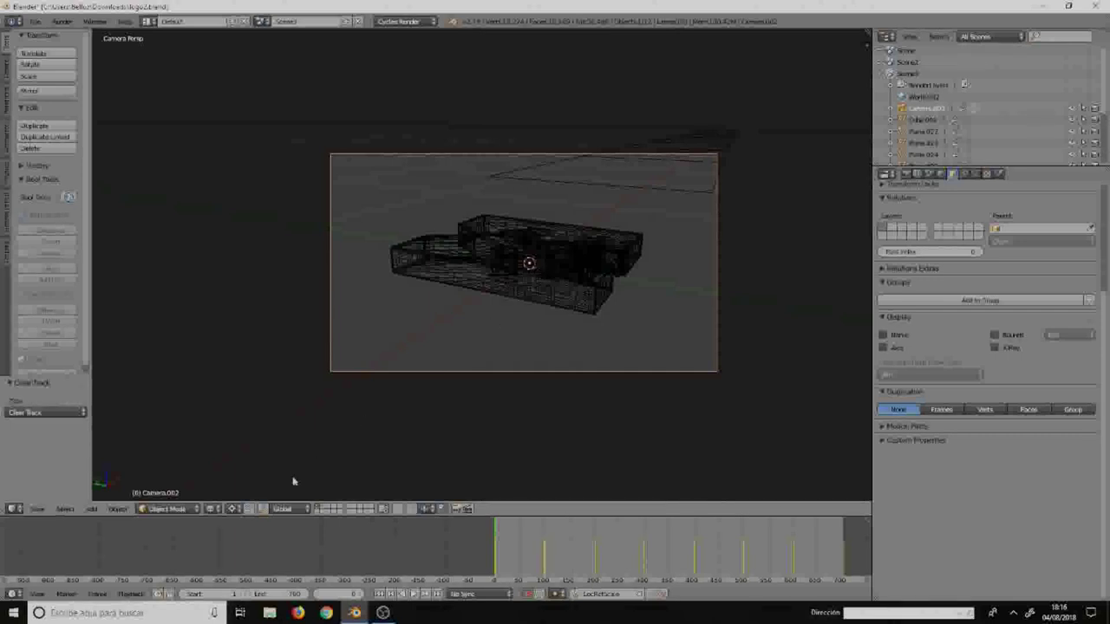
- Switch the viewport to rendered shading around frame 100 and look over the Render settings
{"action": "left_click", "coordinate": [211, 509]}
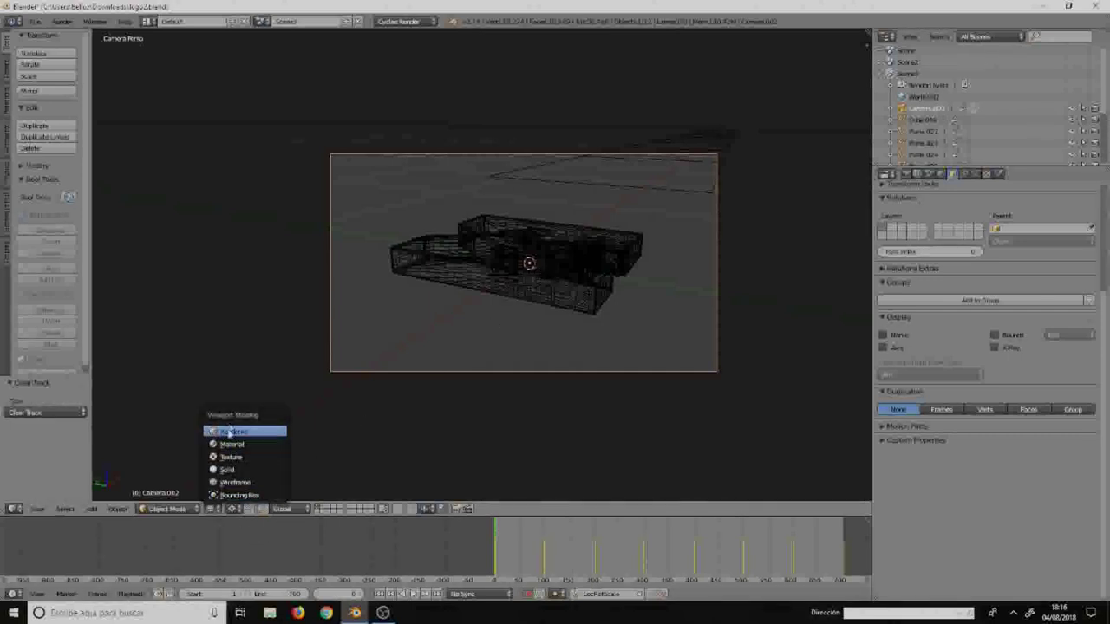
{"action": "left_click", "coordinate": [229, 432]}
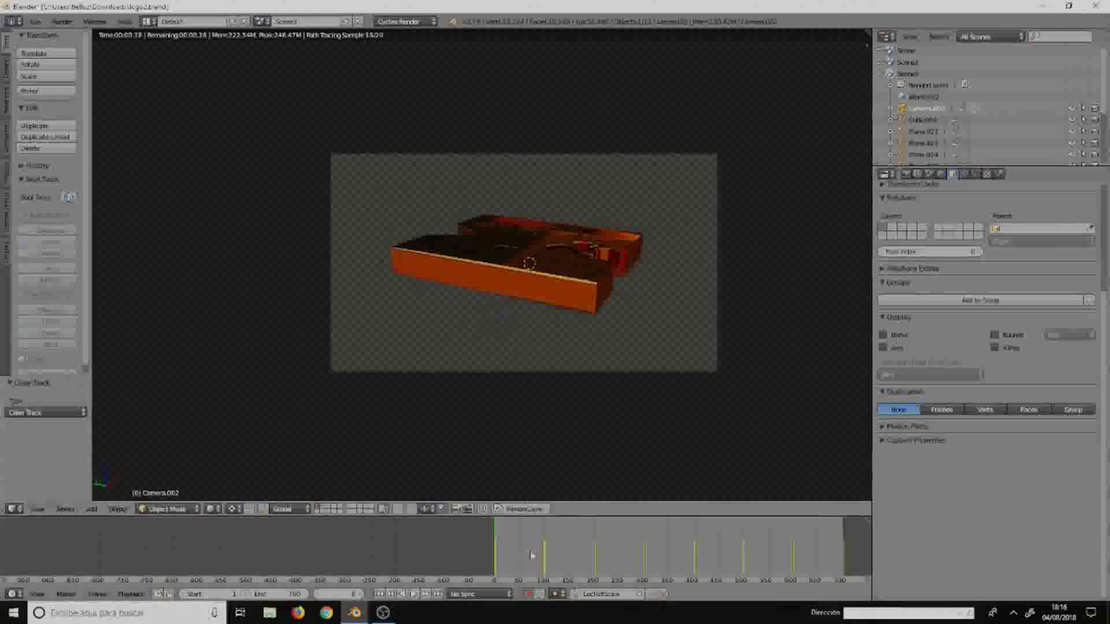
{"action": "left_click", "coordinate": [546, 550]}
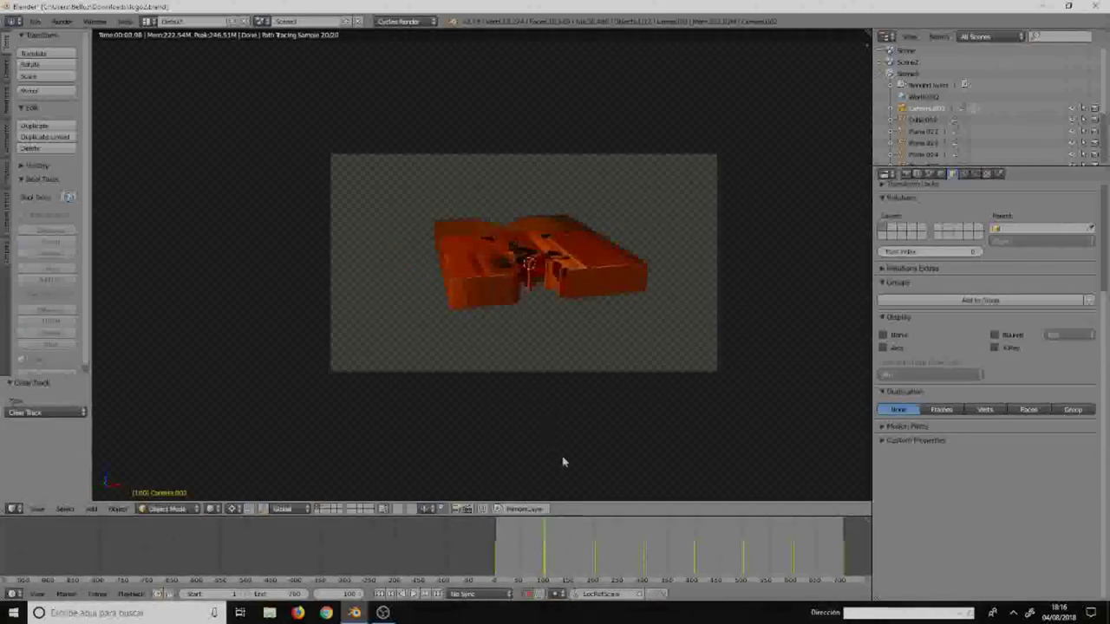
{"action": "left_click", "coordinate": [908, 173]}
{"action": "scroll", "coordinate": [909, 461], "scroll_direction": "down", "scroll_amount": 3}
{"action": "scroll", "coordinate": [909, 462], "scroll_direction": "down", "scroll_amount": 3}
{"action": "scroll", "coordinate": [909, 462], "scroll_direction": "down", "scroll_amount": 3}
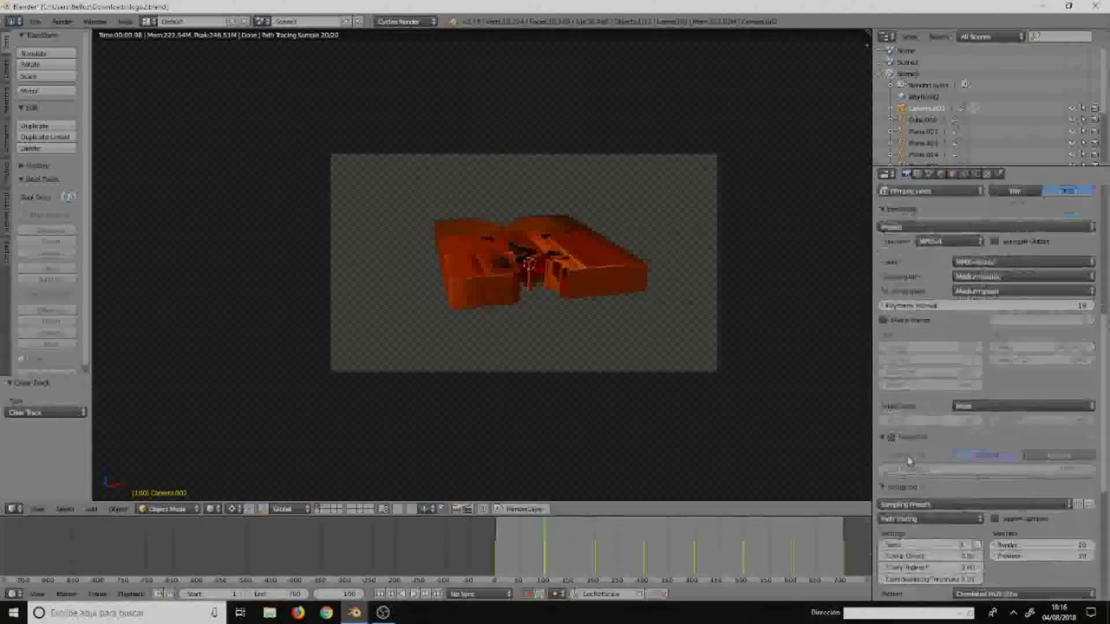
{"action": "scroll", "coordinate": [909, 462], "scroll_direction": "down", "scroll_amount": 2}
{"action": "scroll", "coordinate": [909, 461], "scroll_direction": "down", "scroll_amount": 3}
{"action": "scroll", "coordinate": [909, 462], "scroll_direction": "down", "scroll_amount": 2}
{"action": "scroll", "coordinate": [906, 475], "scroll_direction": "down", "scroll_amount": 3}
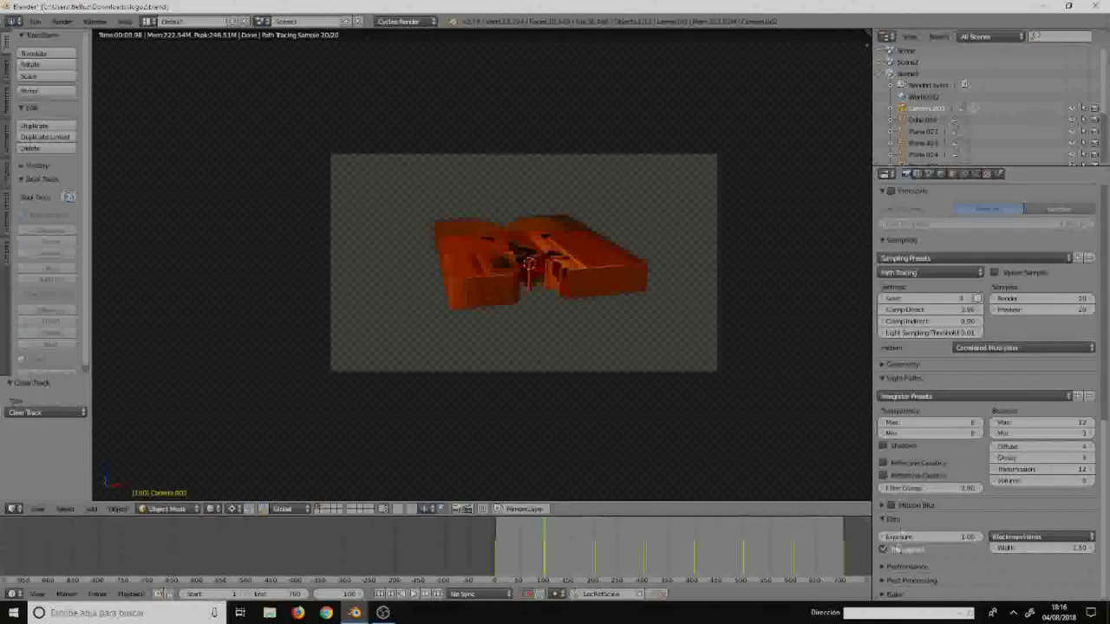
- Check the render at frames 201 through 703, then play from the start and stop at 241
{"action": "left_click", "coordinate": [595, 552]}
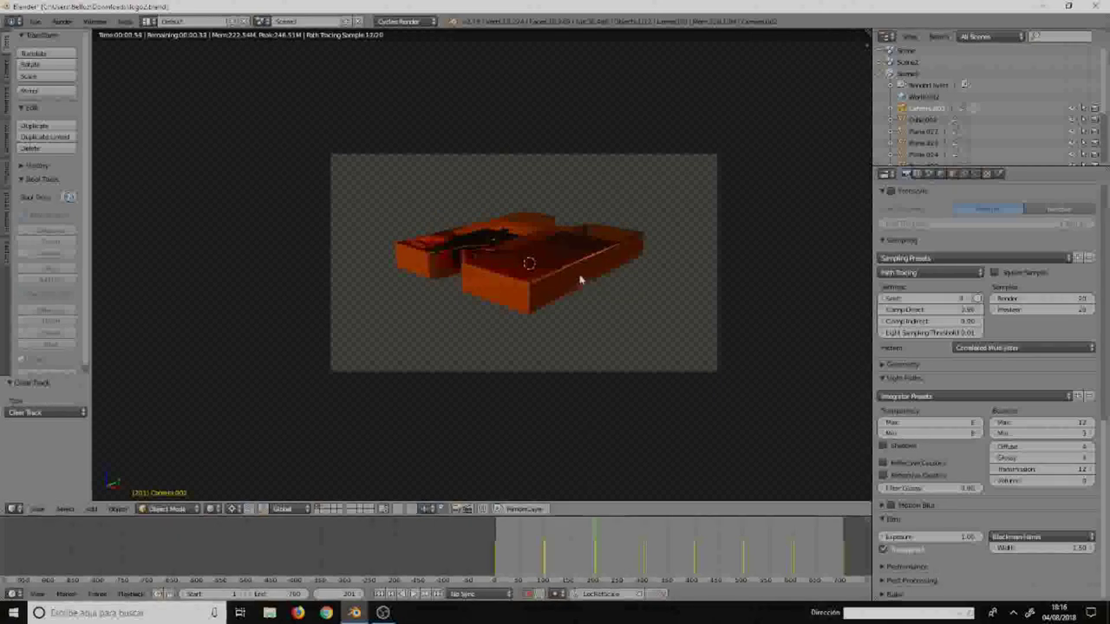
{"action": "left_click", "coordinate": [645, 562]}
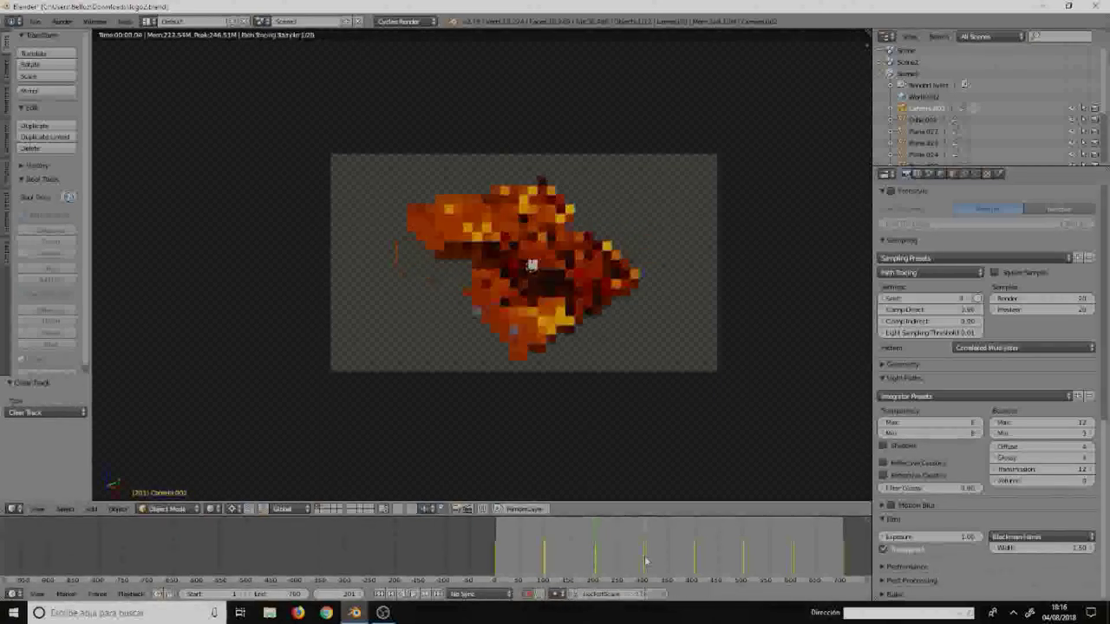
{"action": "left_click", "coordinate": [695, 560]}
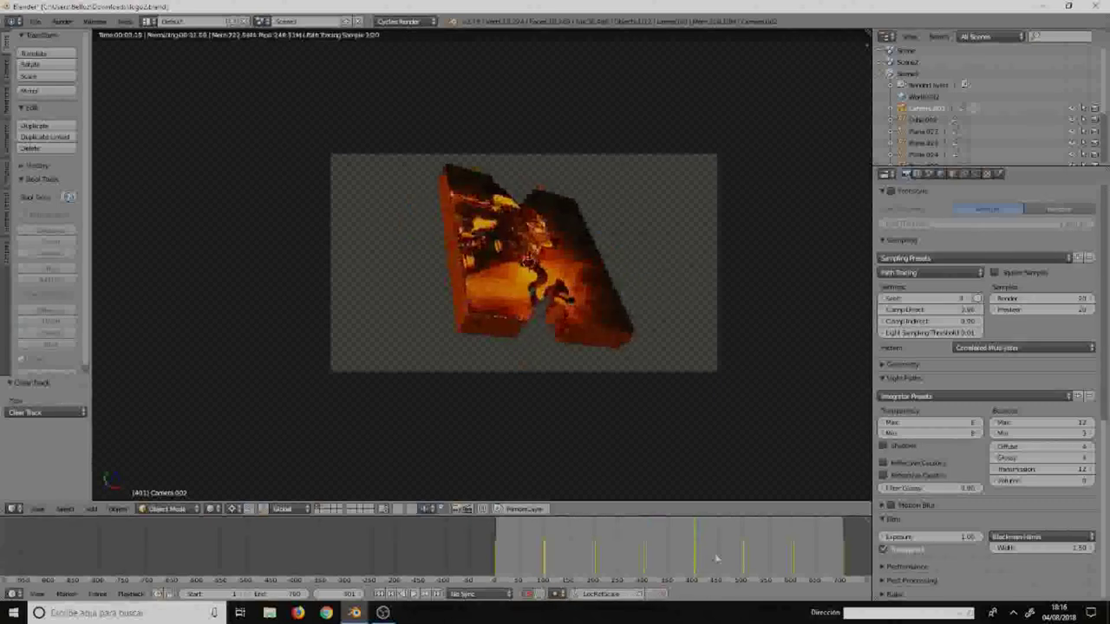
{"action": "left_click", "coordinate": [744, 554]}
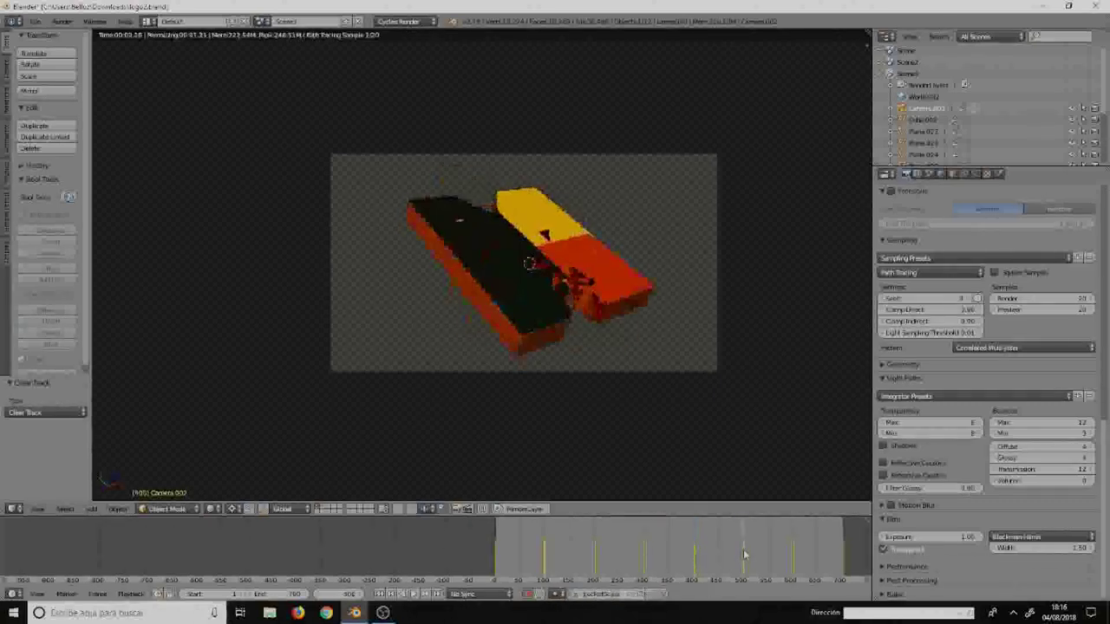
{"action": "left_click", "coordinate": [793, 554]}
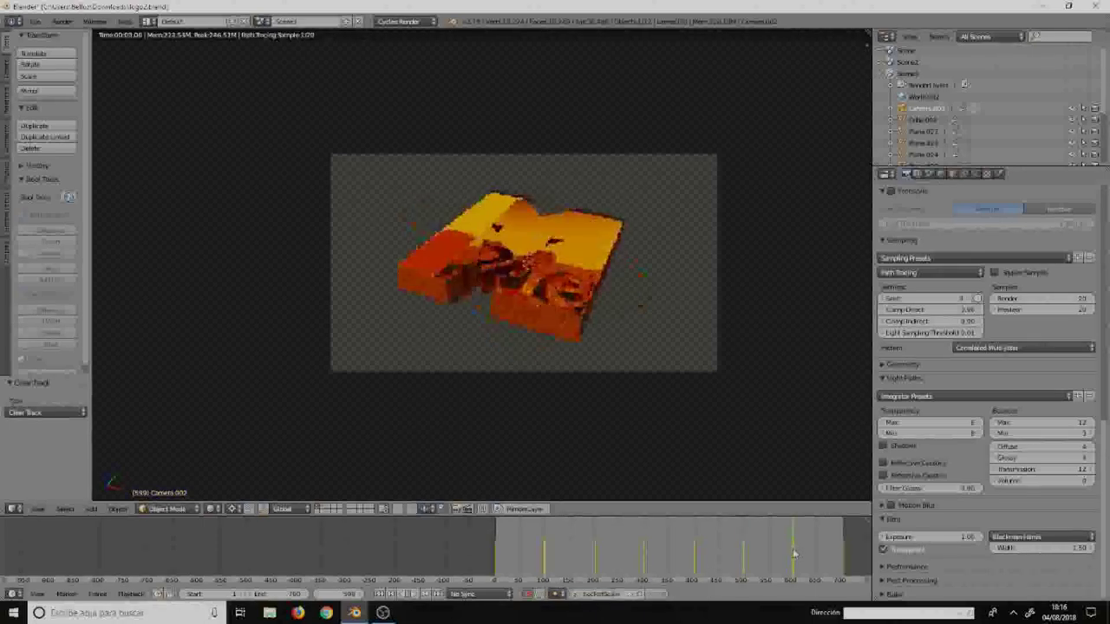
{"action": "left_click", "coordinate": [846, 555]}
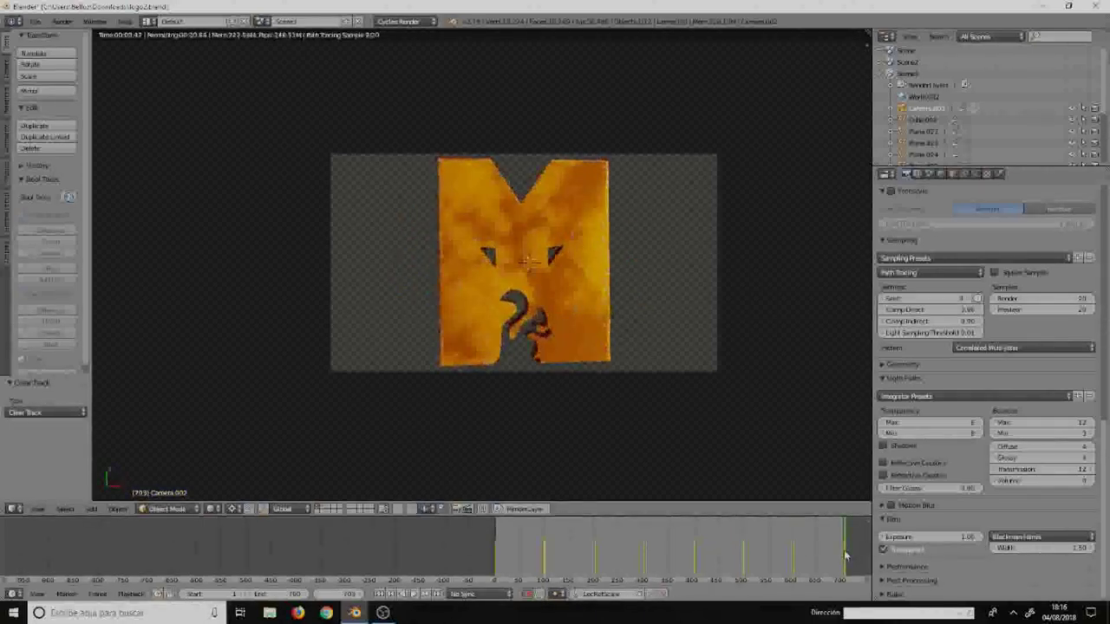
{"action": "left_click", "coordinate": [508, 549]}
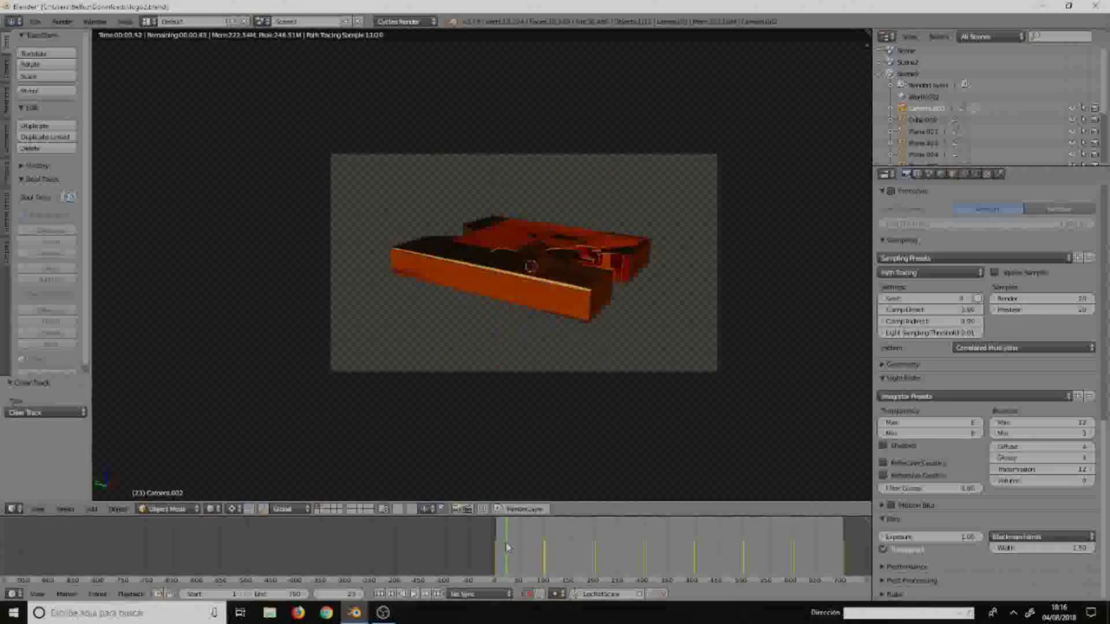
{"action": "key", "text": "alt+a"}
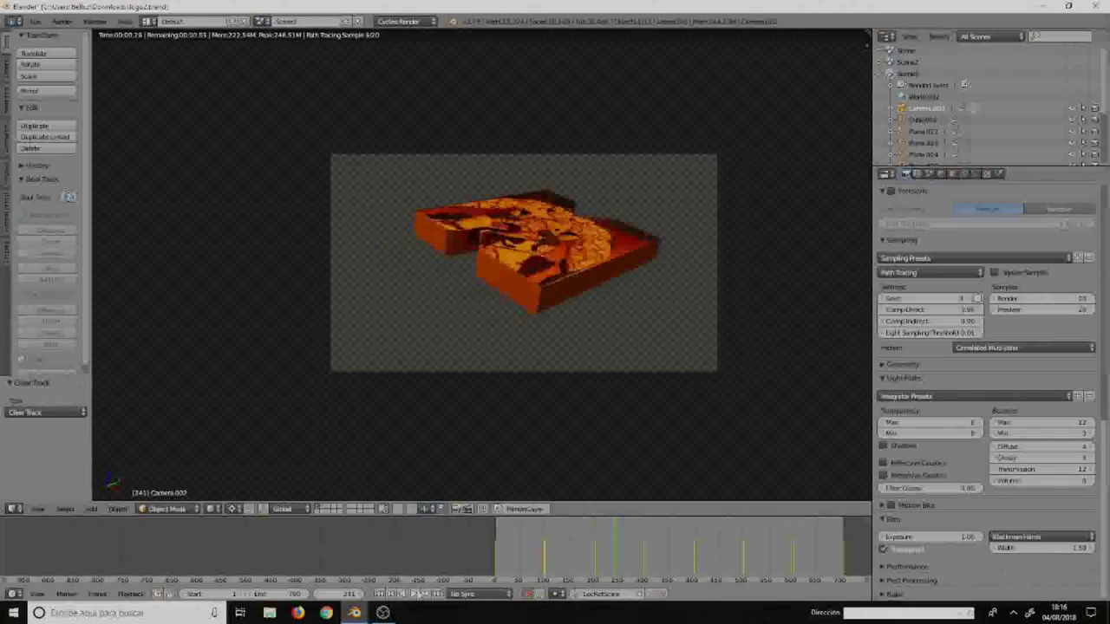
{"action": "left_click", "coordinate": [420, 598]}
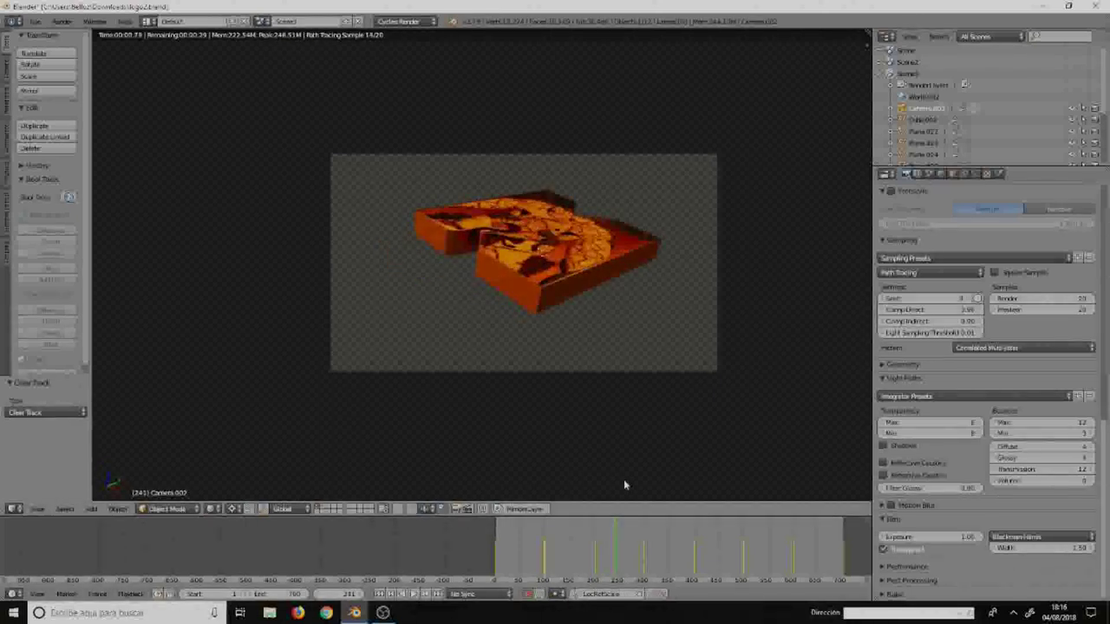
- Jump to frame 402 on the timeline
{"action": "left_click", "coordinate": [696, 555]}
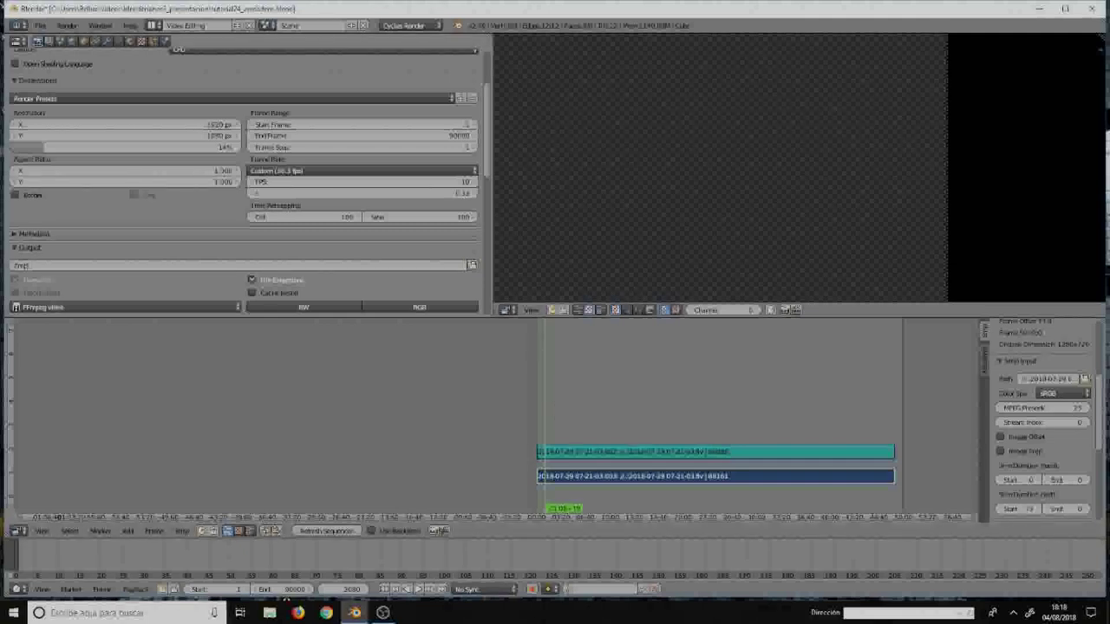
{"action": "left_click", "coordinate": [153, 25]}
{"action": "left_click", "coordinate": [151, 28]}
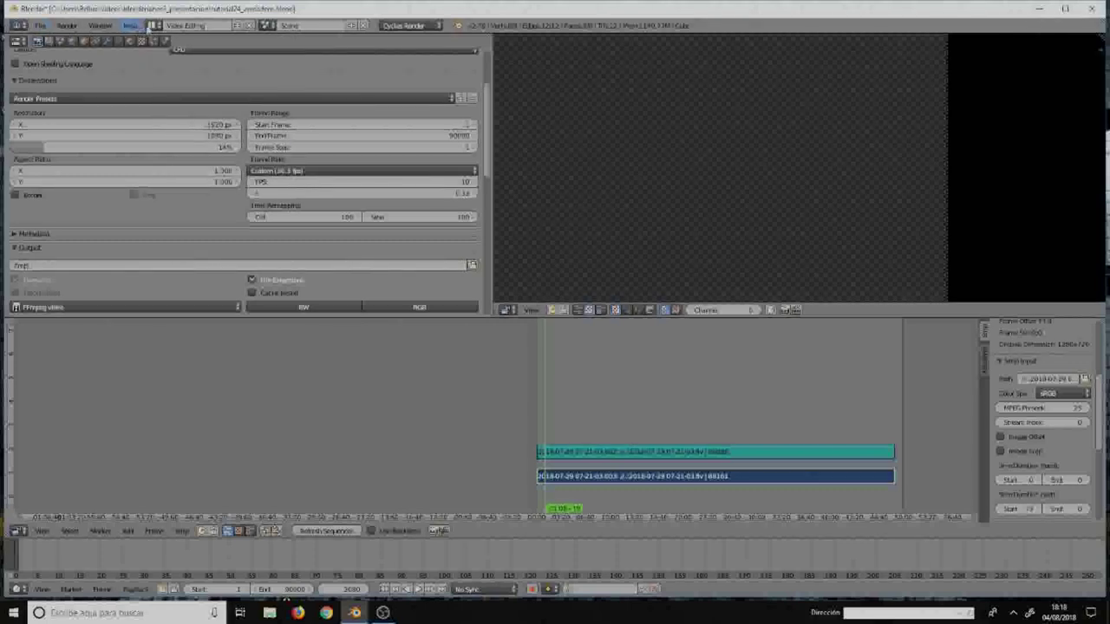
{"action": "left_click", "coordinate": [150, 26]}
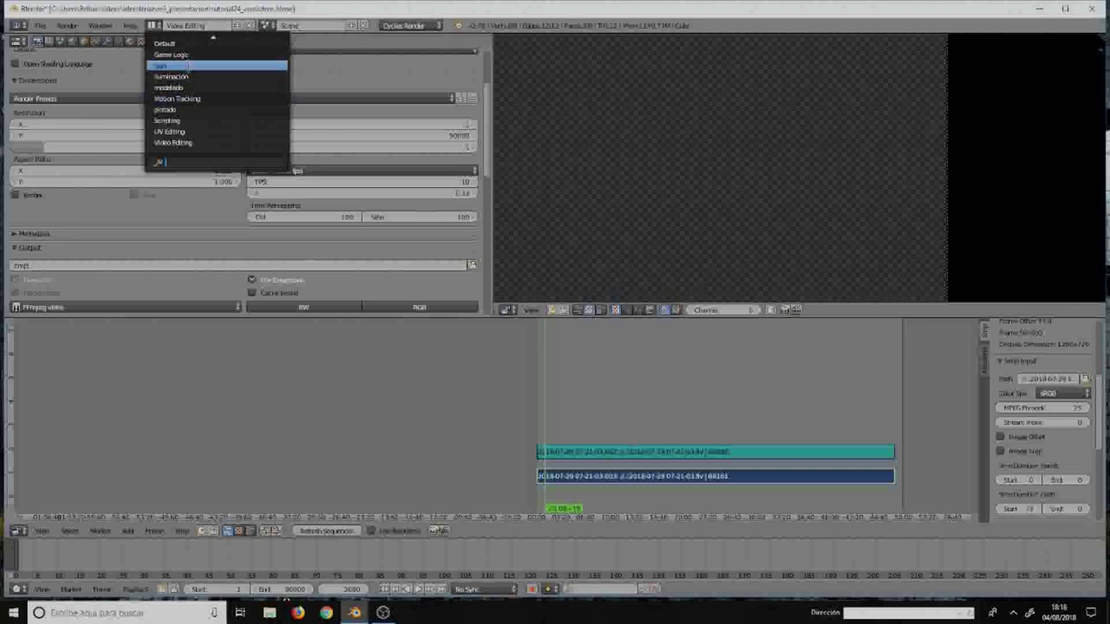
{"action": "left_click", "coordinate": [186, 67]}
{"action": "left_click", "coordinate": [151, 26]}
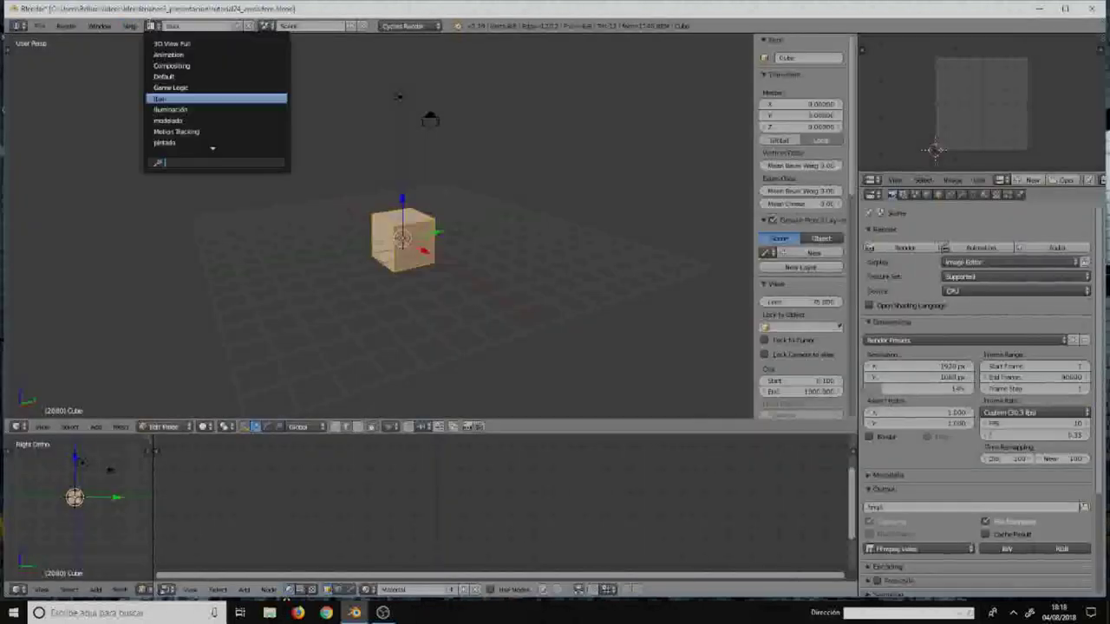
{"action": "scroll", "coordinate": [183, 126], "scroll_direction": "down", "scroll_amount": 4}
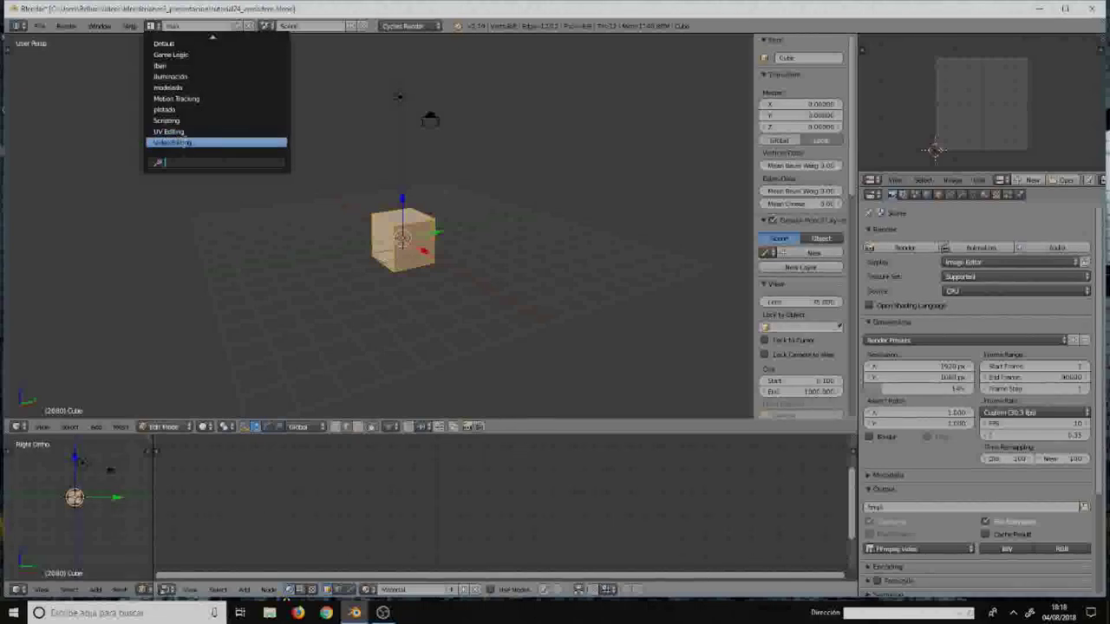
{"action": "left_click", "coordinate": [183, 143]}
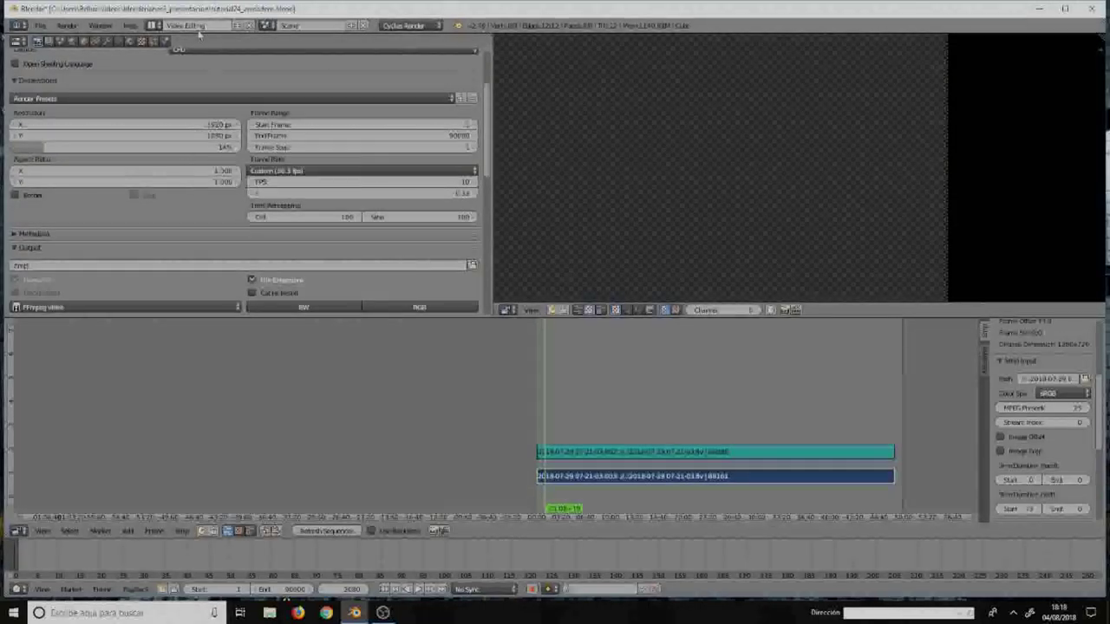
{"action": "scroll", "coordinate": [9, 138], "scroll_direction": "up", "scroll_amount": 3}
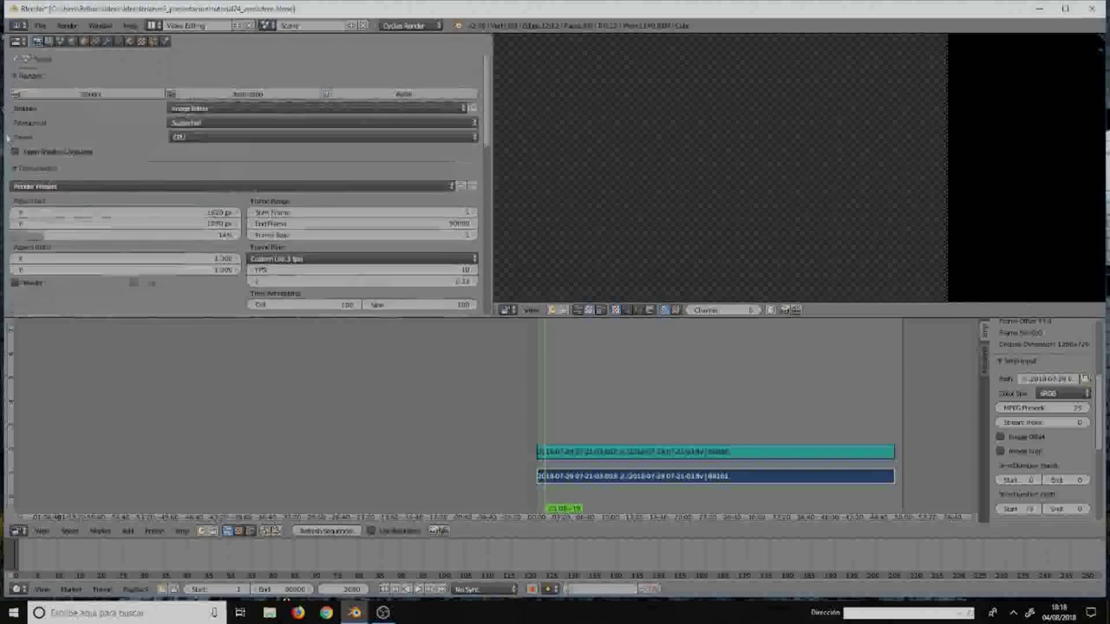
{"action": "left_click", "coordinate": [17, 40]}
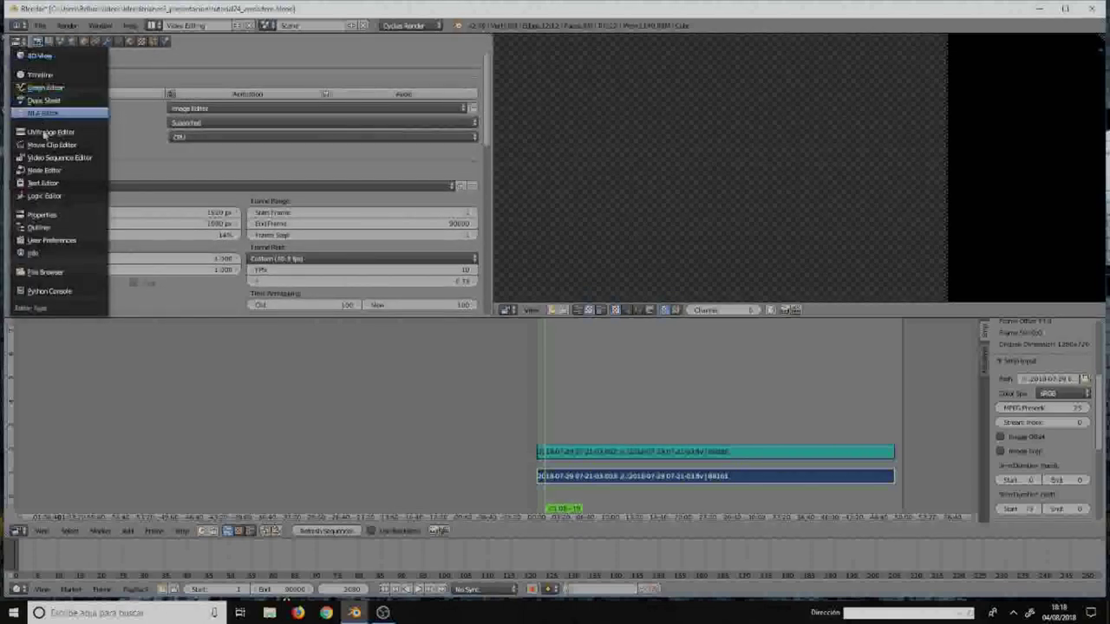
{"action": "left_click", "coordinate": [52, 216]}
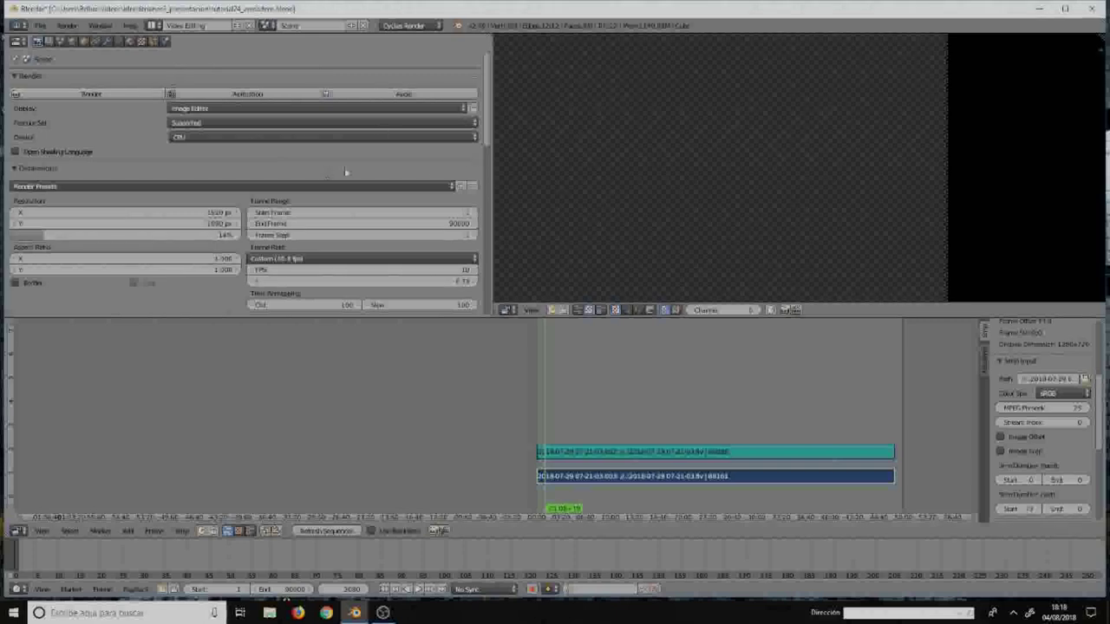
{"action": "scroll", "coordinate": [345, 172], "scroll_direction": "down", "scroll_amount": 3}
{"action": "scroll", "coordinate": [665, 410], "scroll_direction": "down", "scroll_amount": 2}
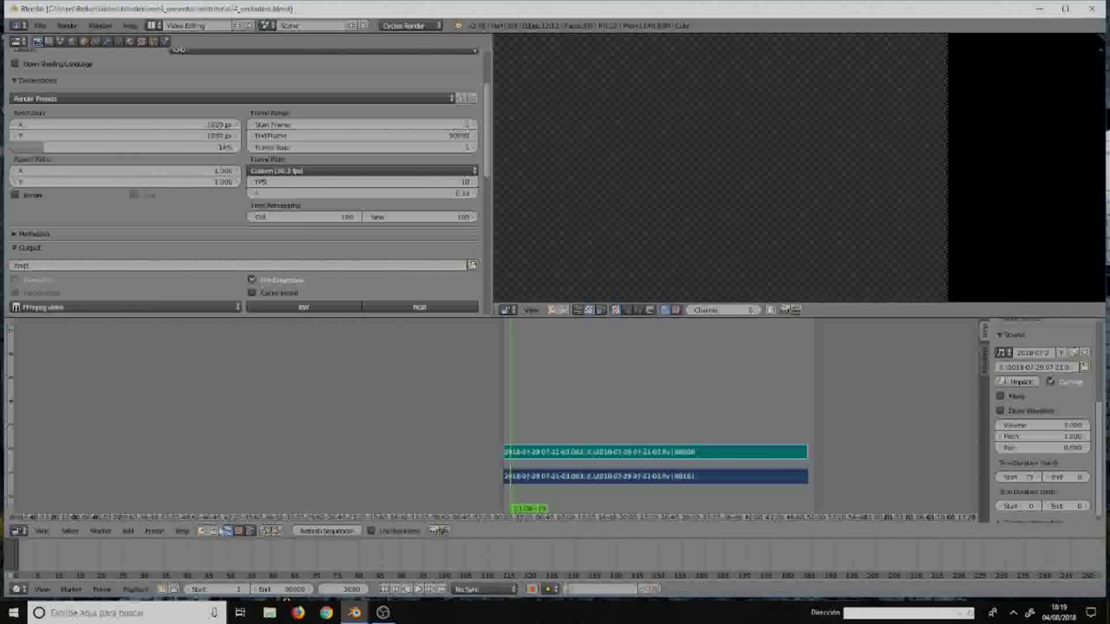
- Start adding a movie strip from a file, then cancel the file browser
{"action": "left_click", "coordinate": [152, 532]}
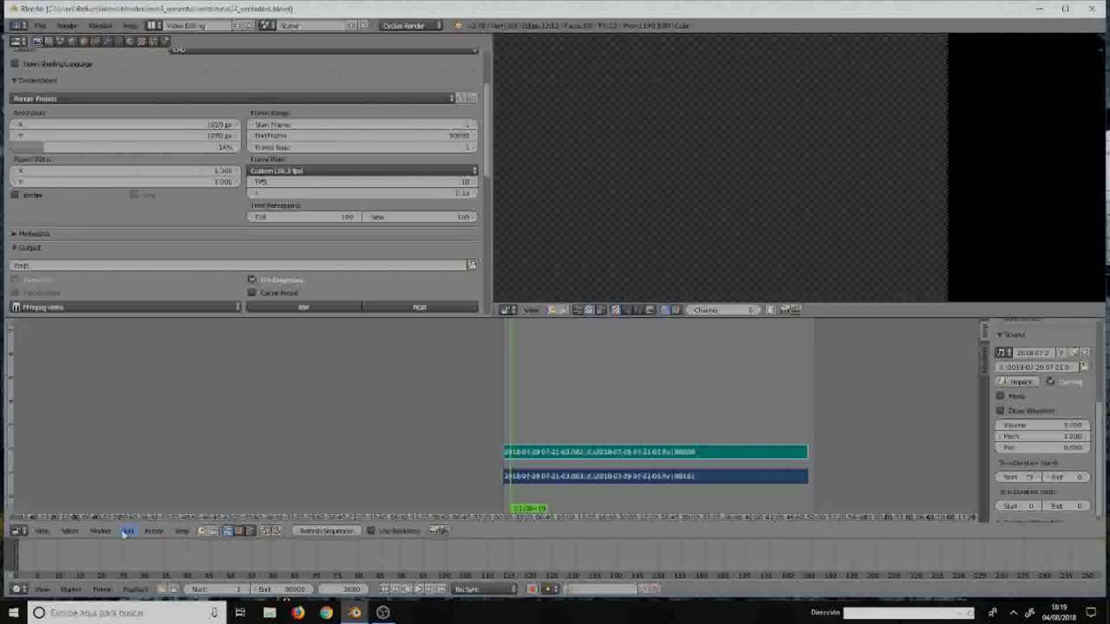
{"action": "left_click", "coordinate": [128, 531]}
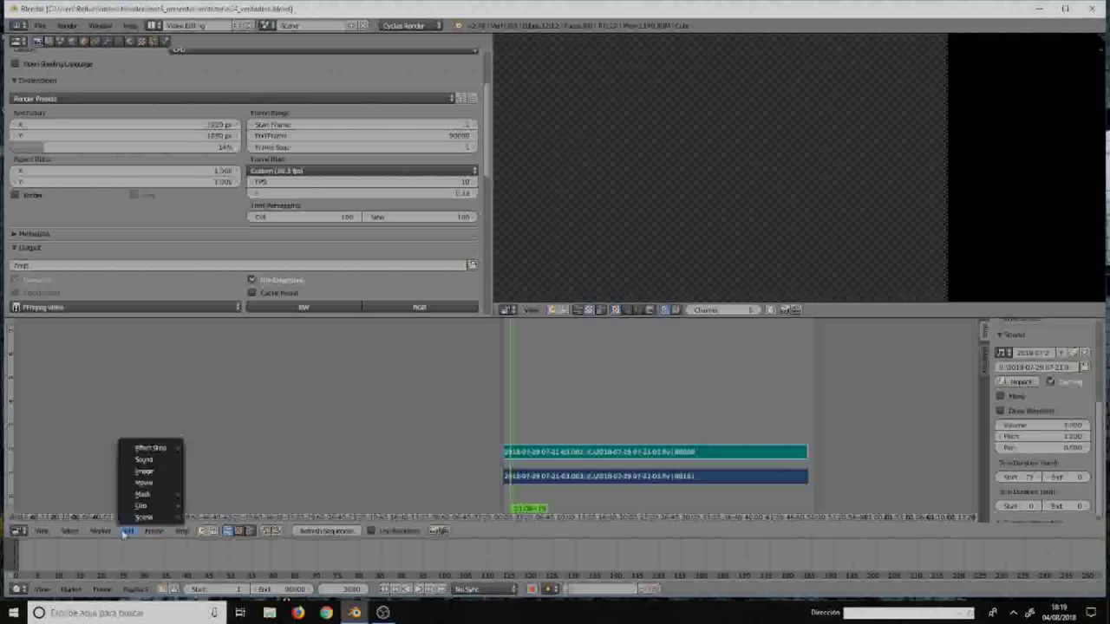
{"action": "left_click", "coordinate": [145, 483]}
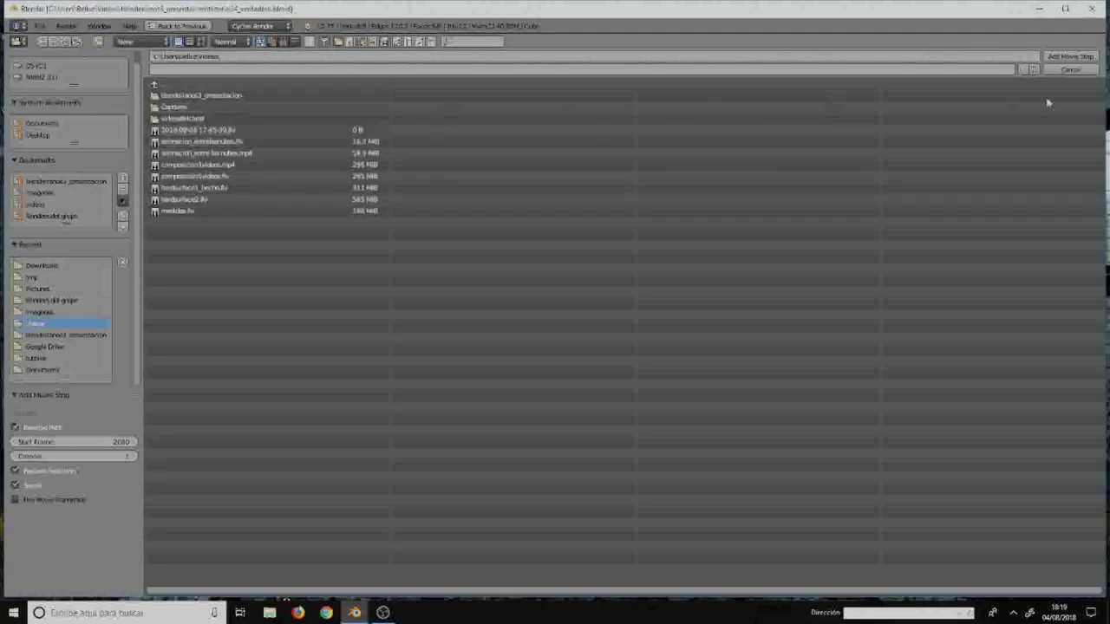
{"action": "left_click", "coordinate": [1058, 70]}
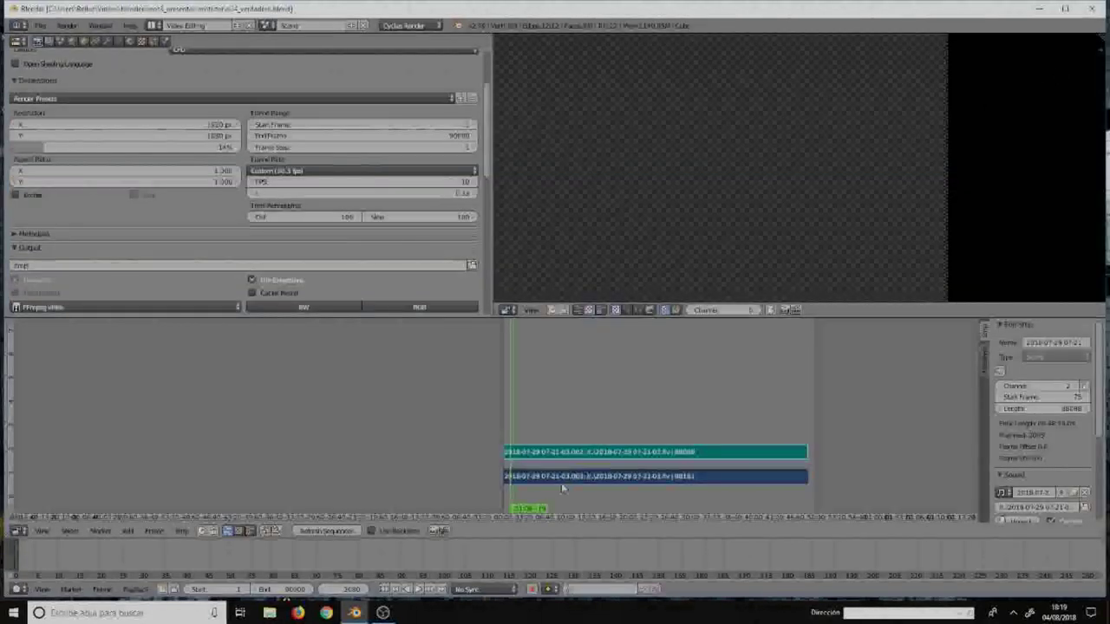
- Start adding a sound strip from a file, then cancel the file browser again
{"action": "left_click", "coordinate": [151, 533]}
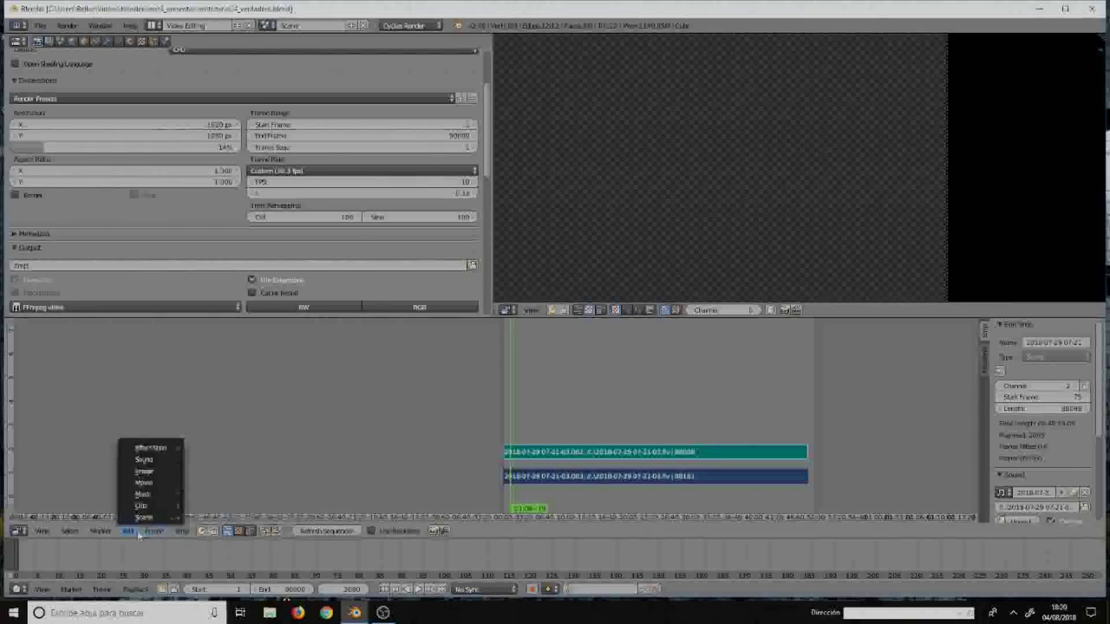
{"action": "left_click", "coordinate": [137, 533]}
{"action": "left_click", "coordinate": [138, 534]}
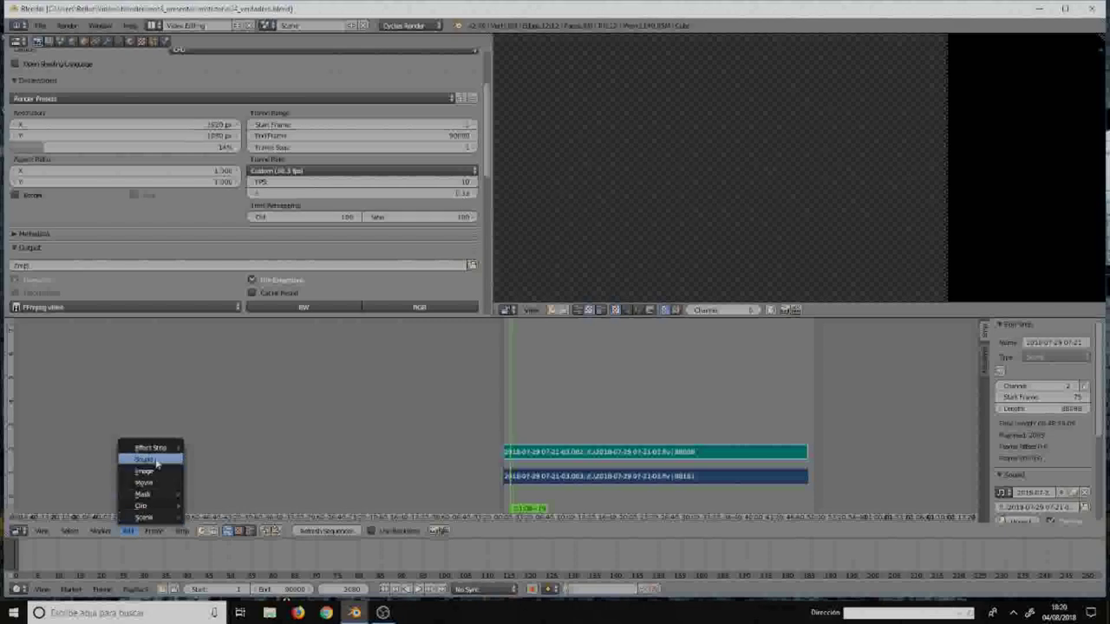
{"action": "left_click", "coordinate": [156, 464]}
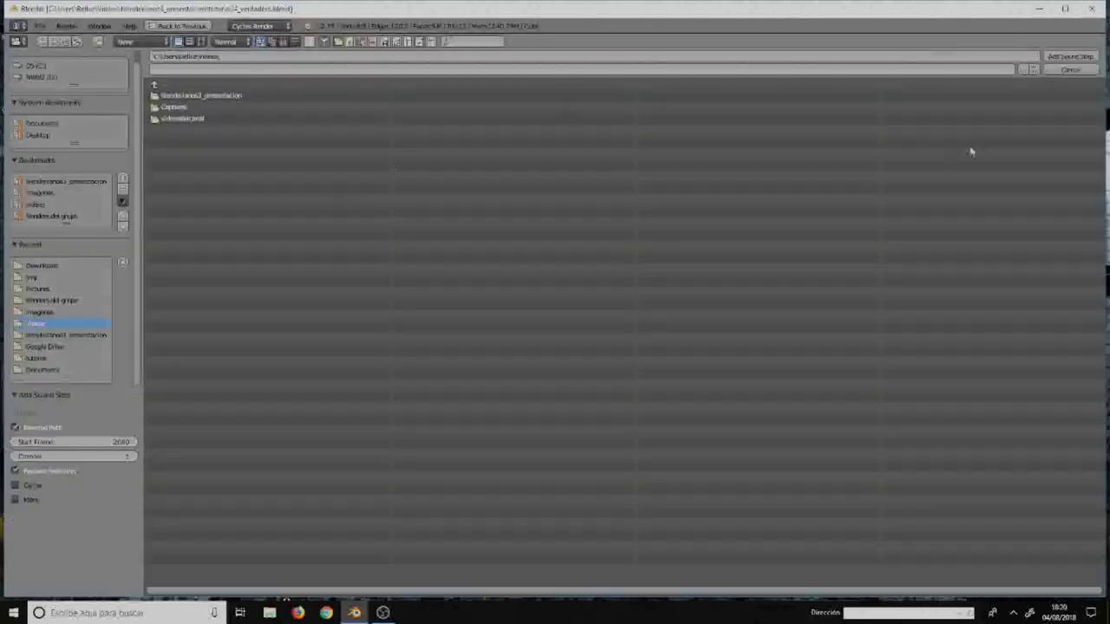
{"action": "left_click", "coordinate": [1070, 70]}
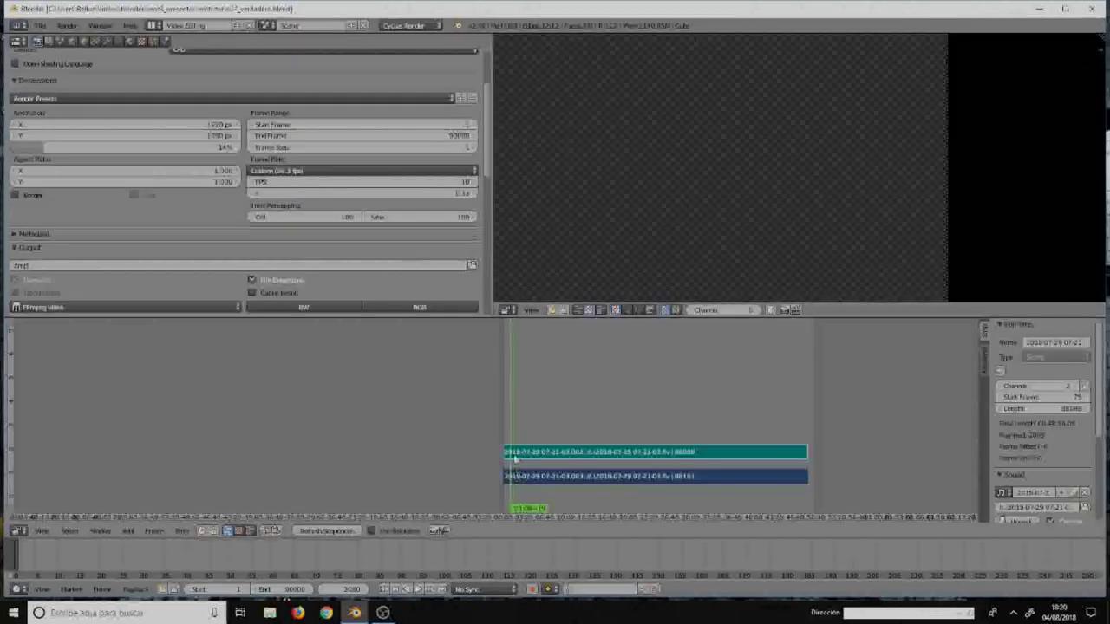
- Move the teal video strip to a new position along the timeline
{"action": "left_click", "coordinate": [637, 455]}
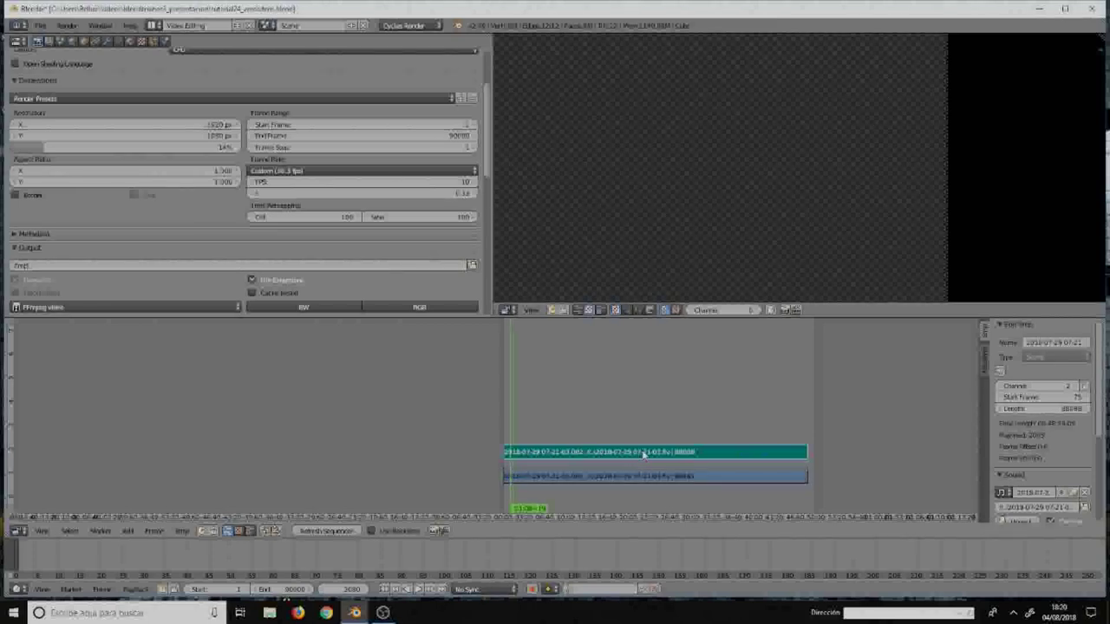
{"action": "key", "text": "g"}
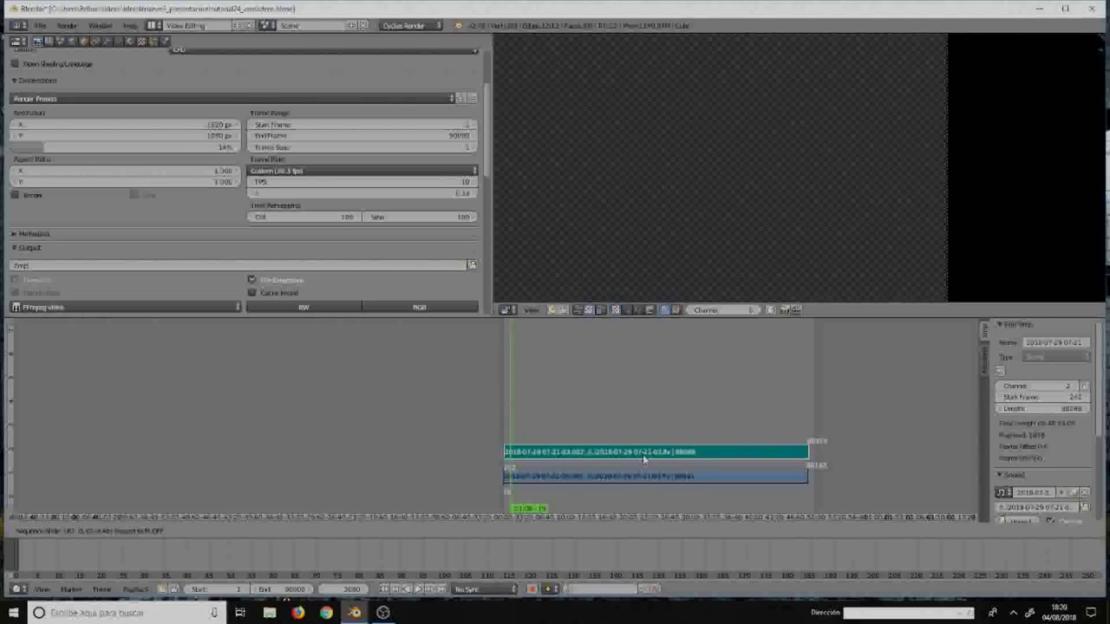
{"action": "left_click", "coordinate": [644, 459]}
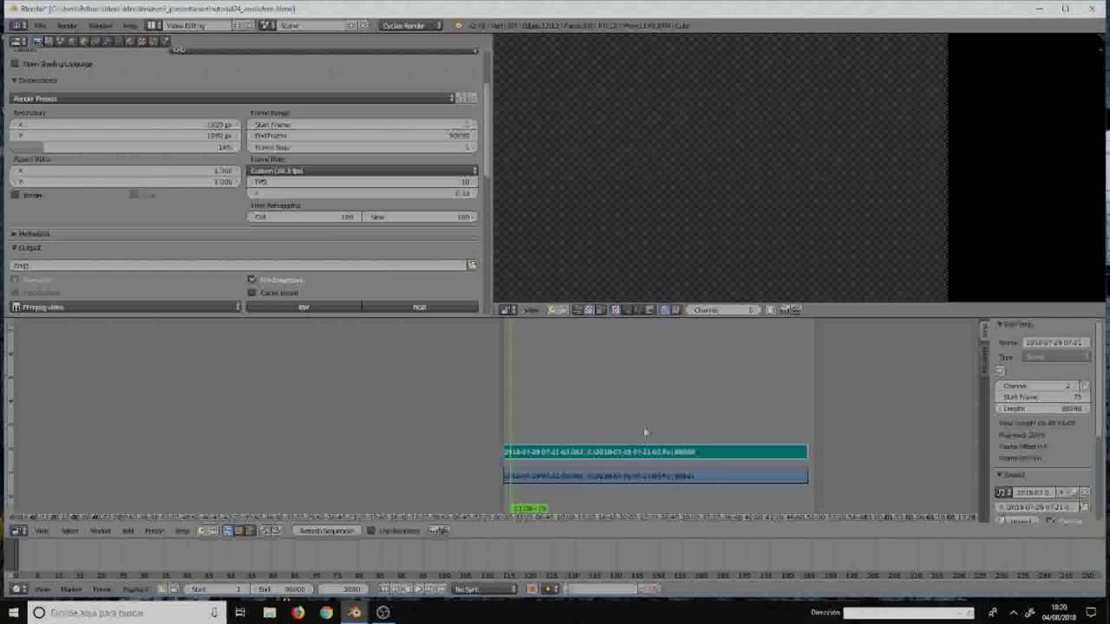
{"action": "scroll", "coordinate": [522, 470], "scroll_direction": "up", "scroll_amount": 2}
{"action": "scroll", "coordinate": [511, 469], "scroll_direction": "up", "scroll_amount": 1}
{"action": "scroll", "coordinate": [490, 465], "scroll_direction": "up", "scroll_amount": 2}
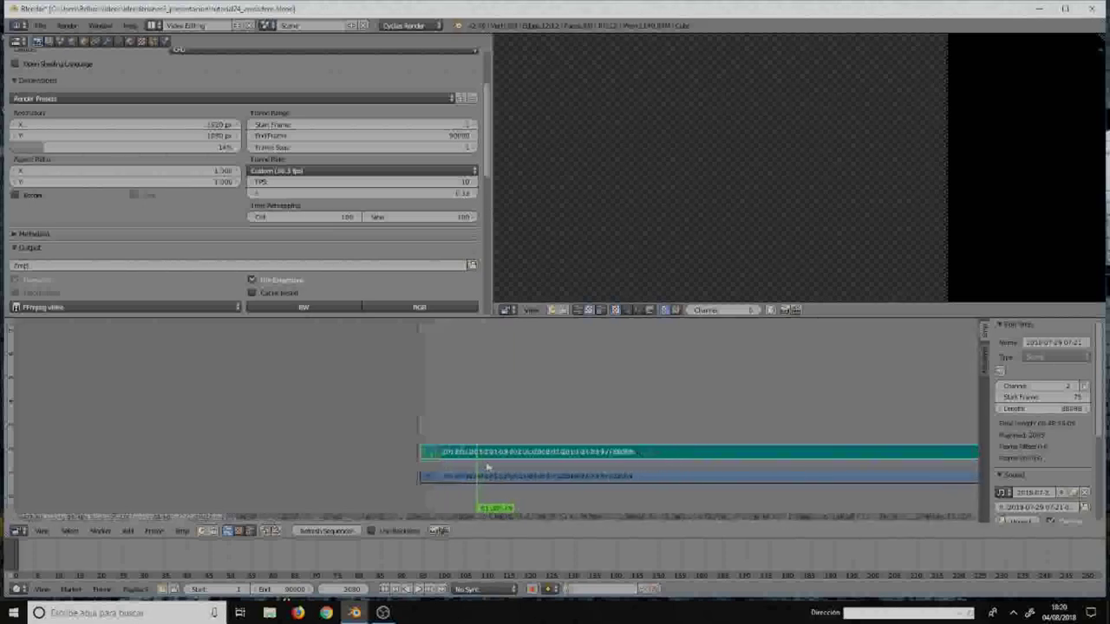
{"action": "scroll", "coordinate": [469, 456], "scroll_direction": "up", "scroll_amount": 1}
{"action": "scroll", "coordinate": [451, 451], "scroll_direction": "up", "scroll_amount": 2}
{"action": "scroll", "coordinate": [399, 458], "scroll_direction": "up", "scroll_amount": 1}
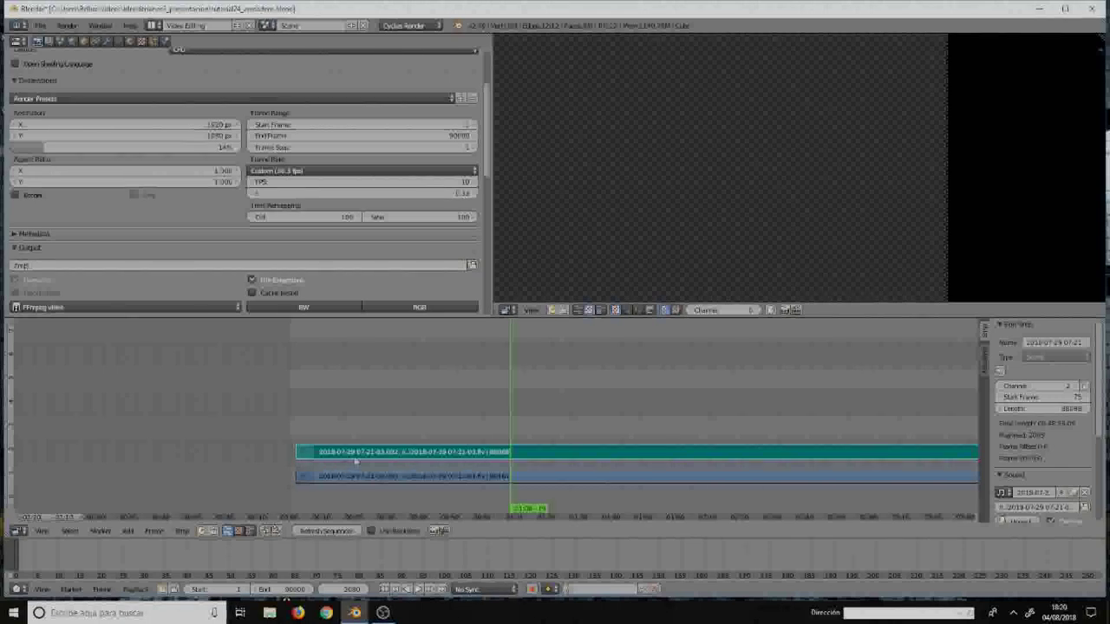
- Select the blue channel-1 strip and slide both strips together to a new position
{"action": "right_click", "coordinate": [375, 483]}
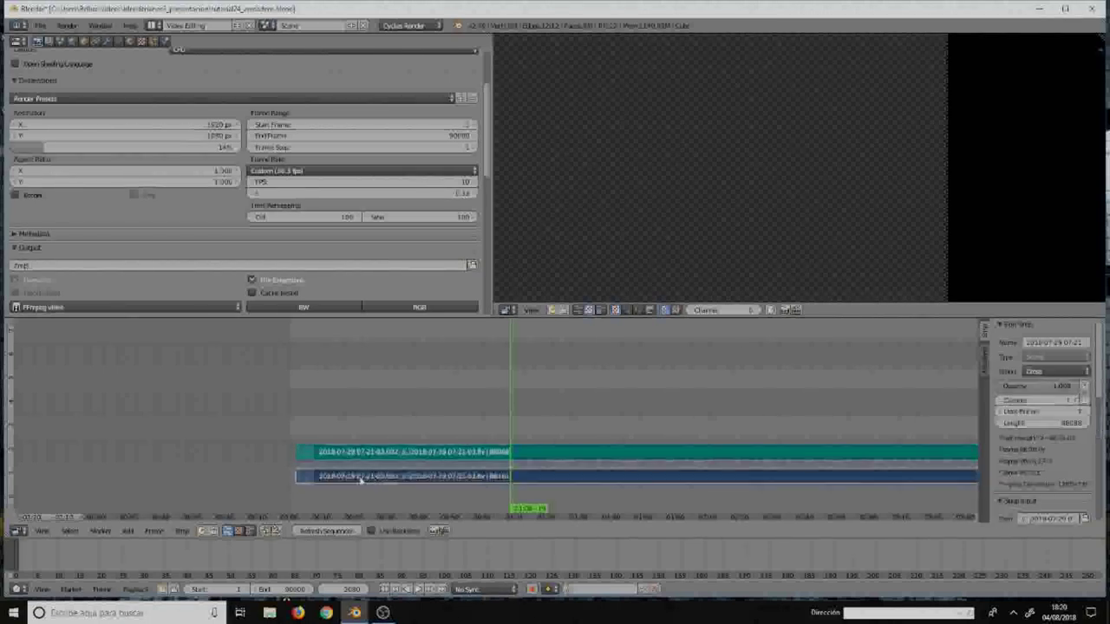
{"action": "scroll", "coordinate": [372, 465], "scroll_direction": "up", "scroll_amount": 3}
{"action": "scroll", "coordinate": [380, 461], "scroll_direction": "up", "scroll_amount": 2}
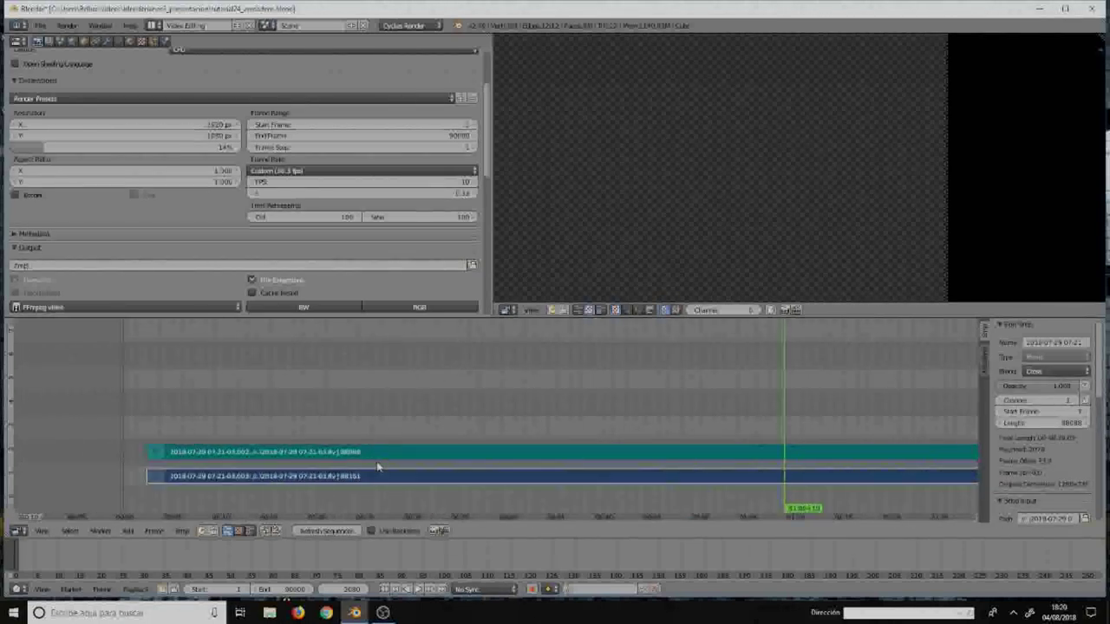
{"action": "scroll", "coordinate": [345, 447], "scroll_direction": "left", "scroll_amount": 2, "text": "ctrl"}
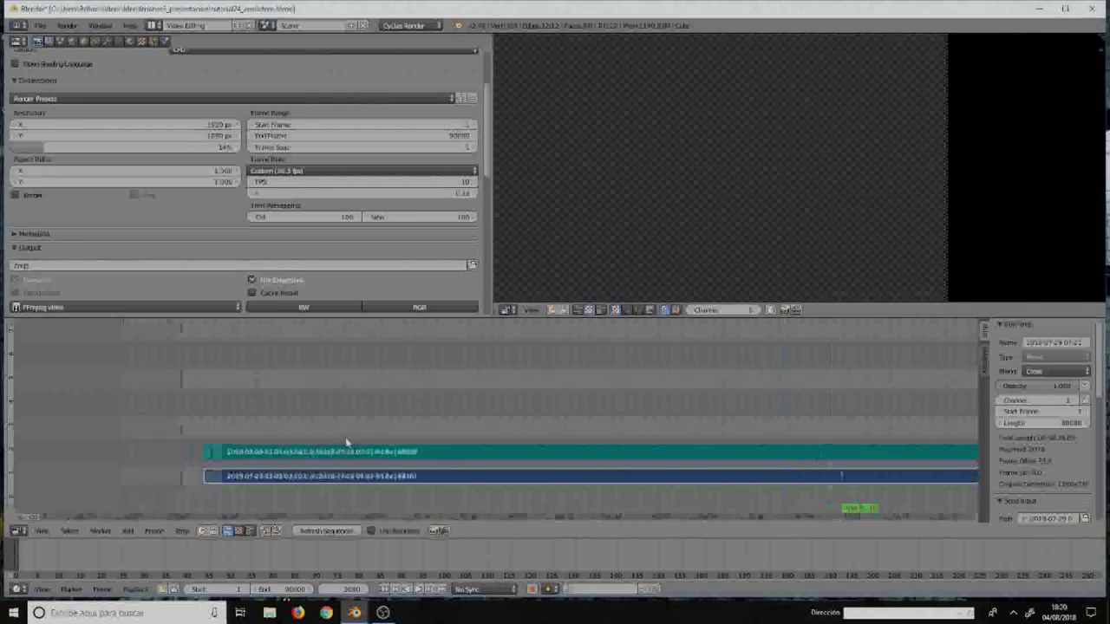
{"action": "scroll", "coordinate": [347, 443], "scroll_direction": "left", "scroll_amount": 2, "text": "ctrl"}
{"action": "scroll", "coordinate": [346, 442], "scroll_direction": "left", "scroll_amount": 1, "text": "ctrl"}
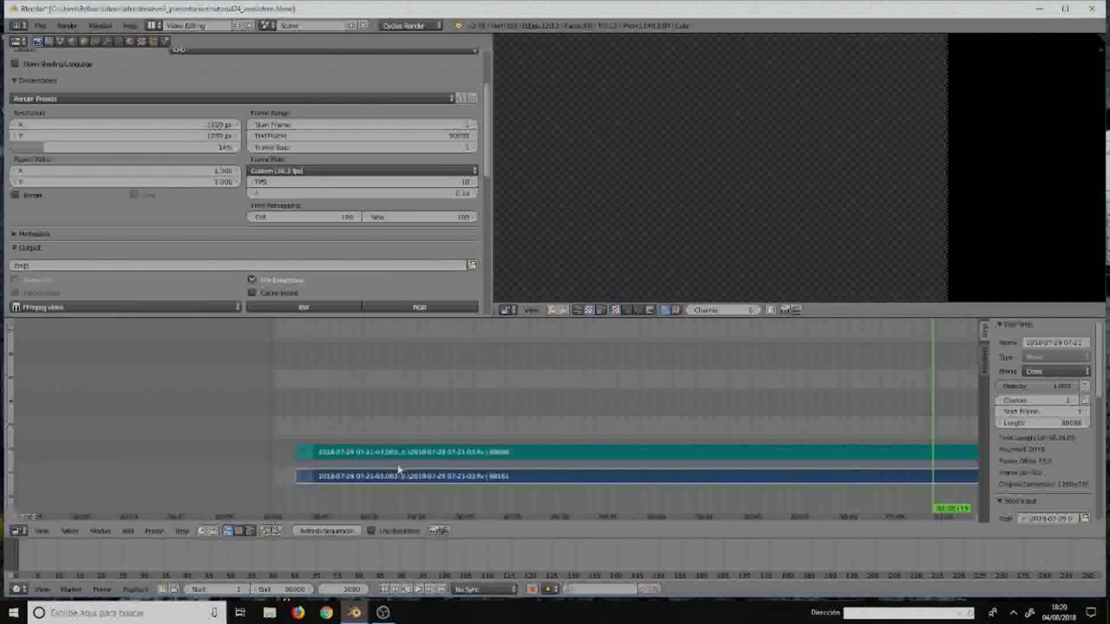
{"action": "key", "text": "g"}
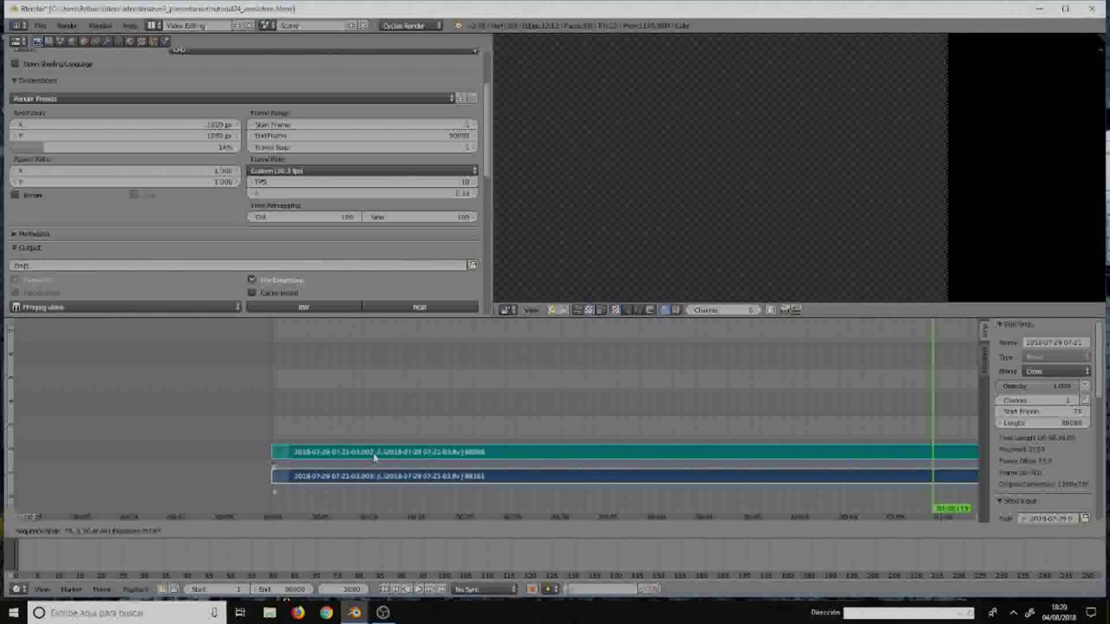
{"action": "left_click", "coordinate": [373, 453]}
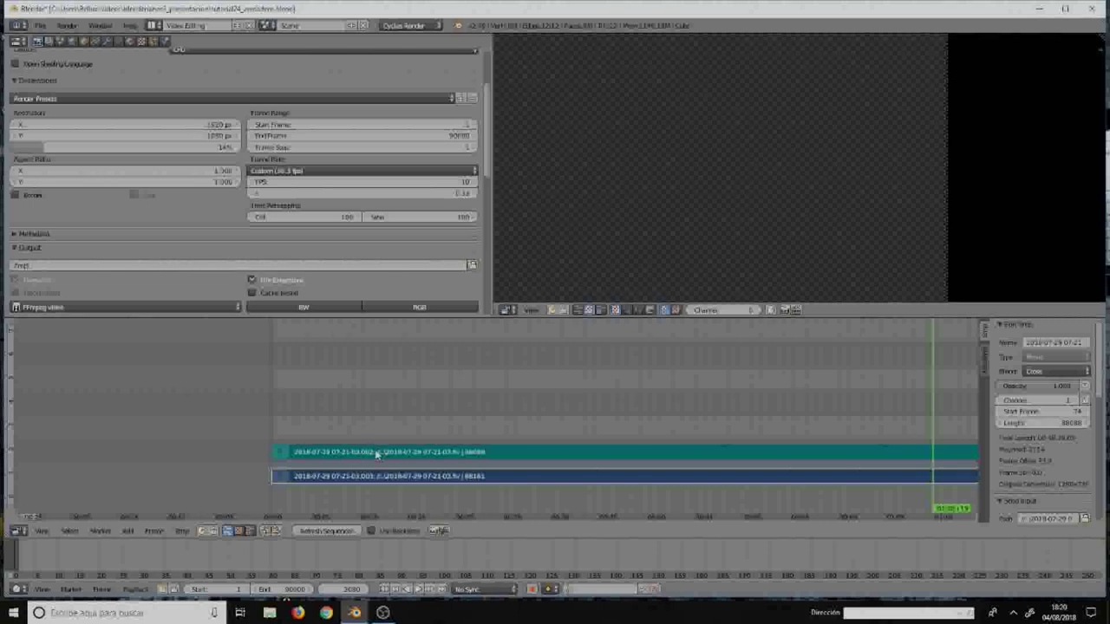
- Cut both strips at frame 372 and delete the left-hand pieces
{"action": "left_click", "coordinate": [391, 453]}
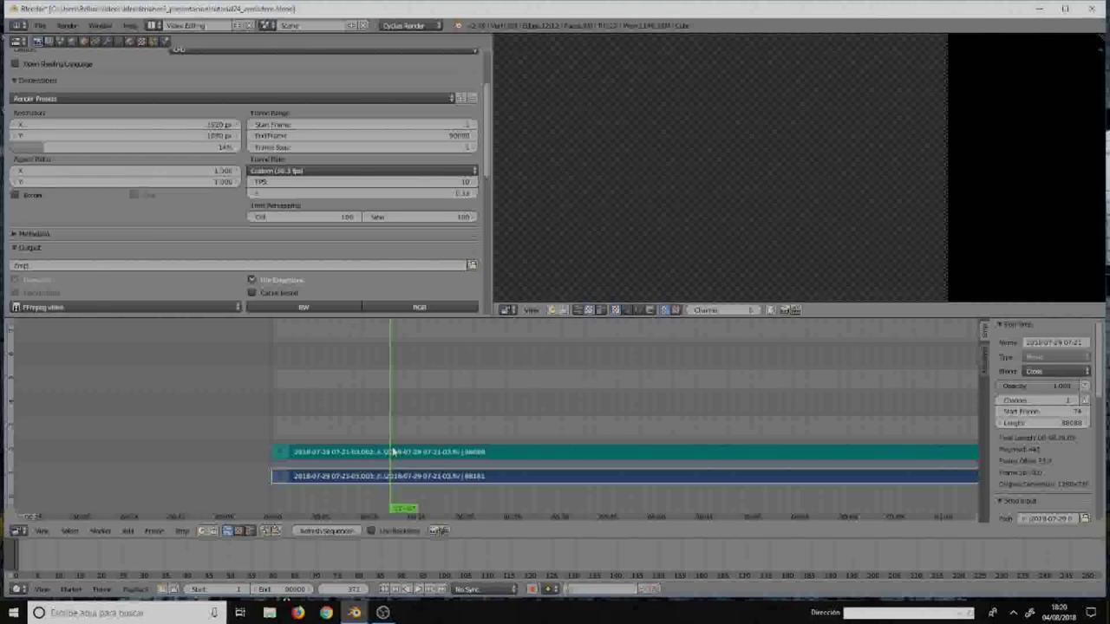
{"action": "key", "text": "k"}
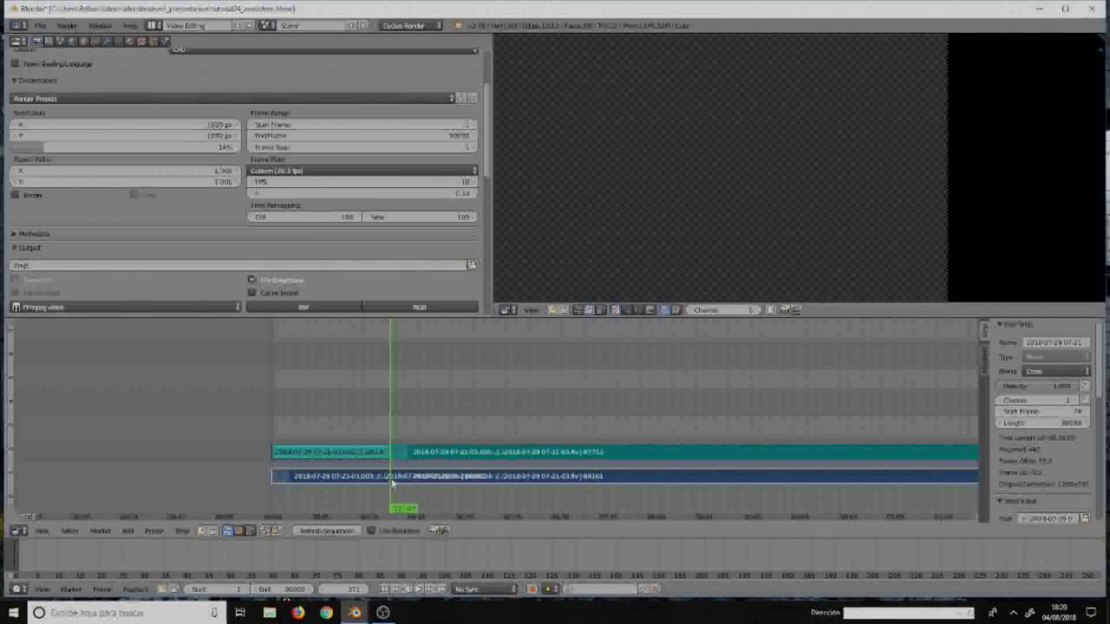
{"action": "key", "text": "alt+a"}
{"action": "right_click", "coordinate": [393, 478]}
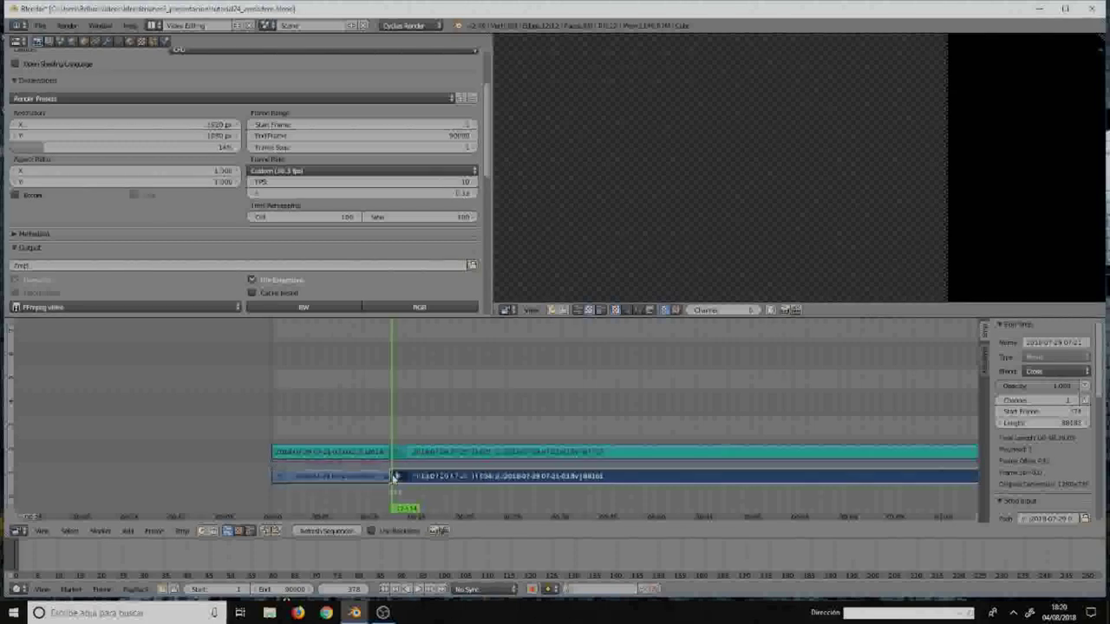
{"action": "right_click", "coordinate": [381, 468]}
{"action": "key", "text": "ctrl+z"}
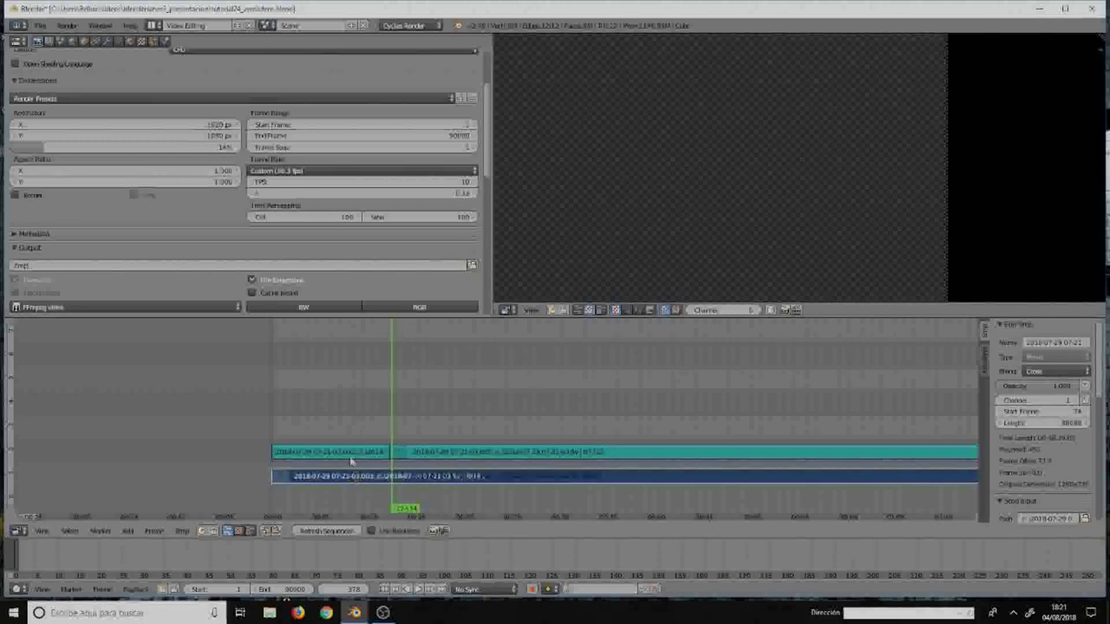
{"action": "right_click", "coordinate": [348, 449]}
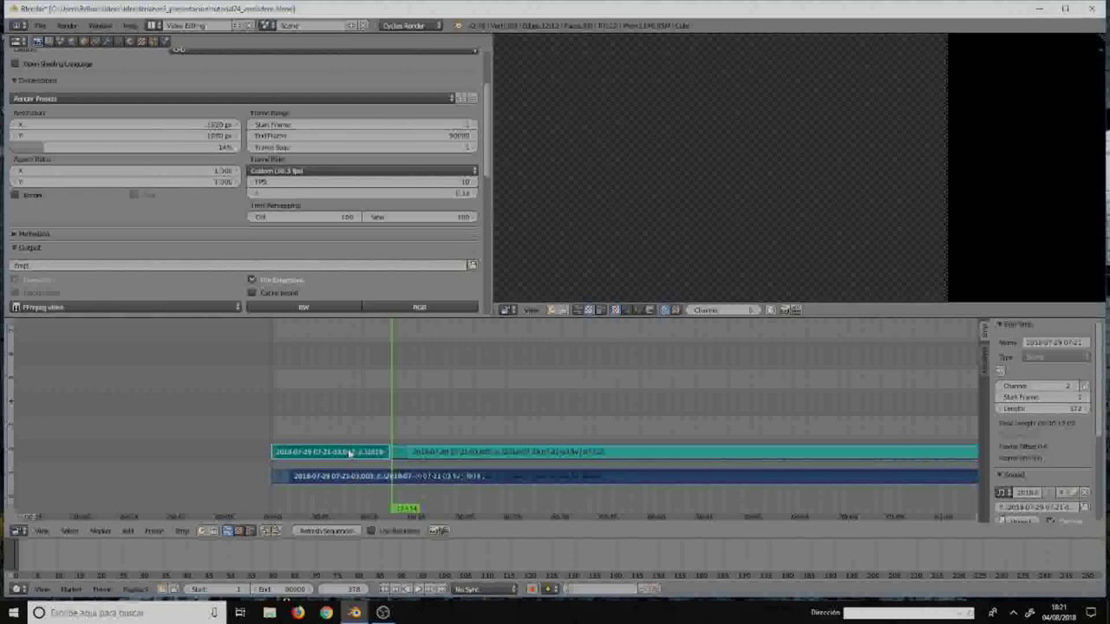
{"action": "key", "text": "x"}
{"action": "left_click", "coordinate": [347, 449]}
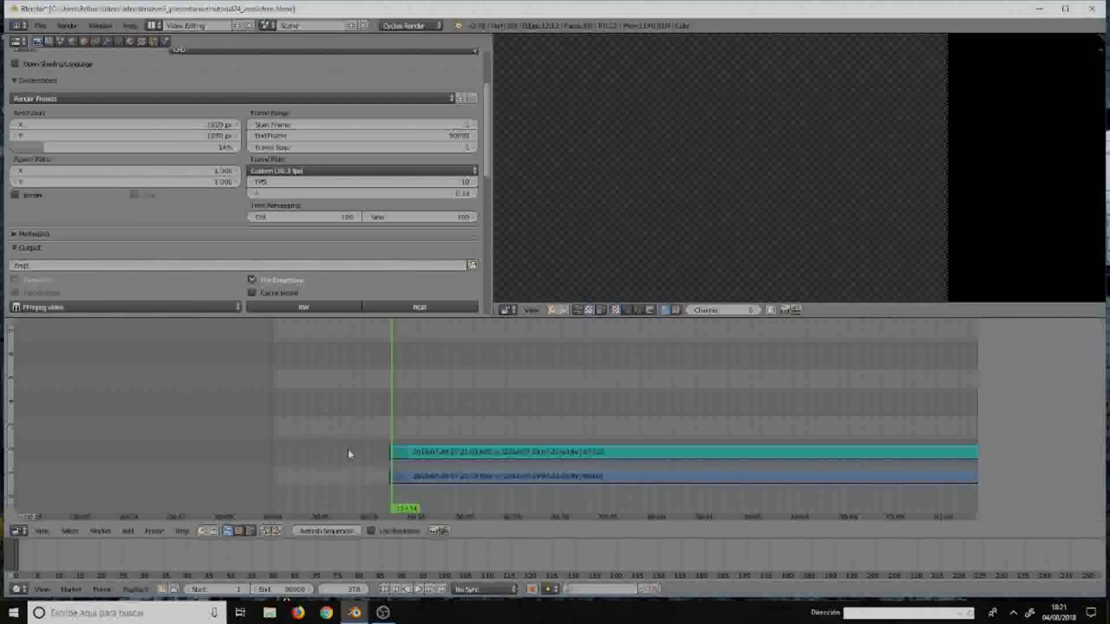
- Slide the remaining teal and blue strips left so they start at frame 1
{"action": "right_click", "coordinate": [471, 456]}
{"action": "right_click", "coordinate": [476, 476], "text": "shift"}
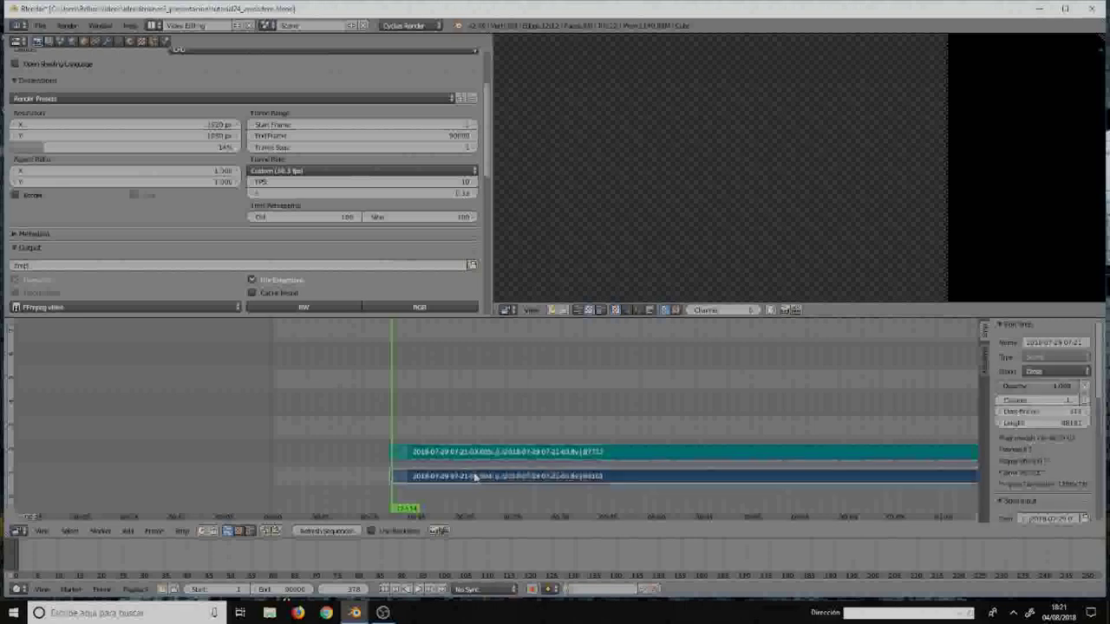
{"action": "key", "text": "g"}
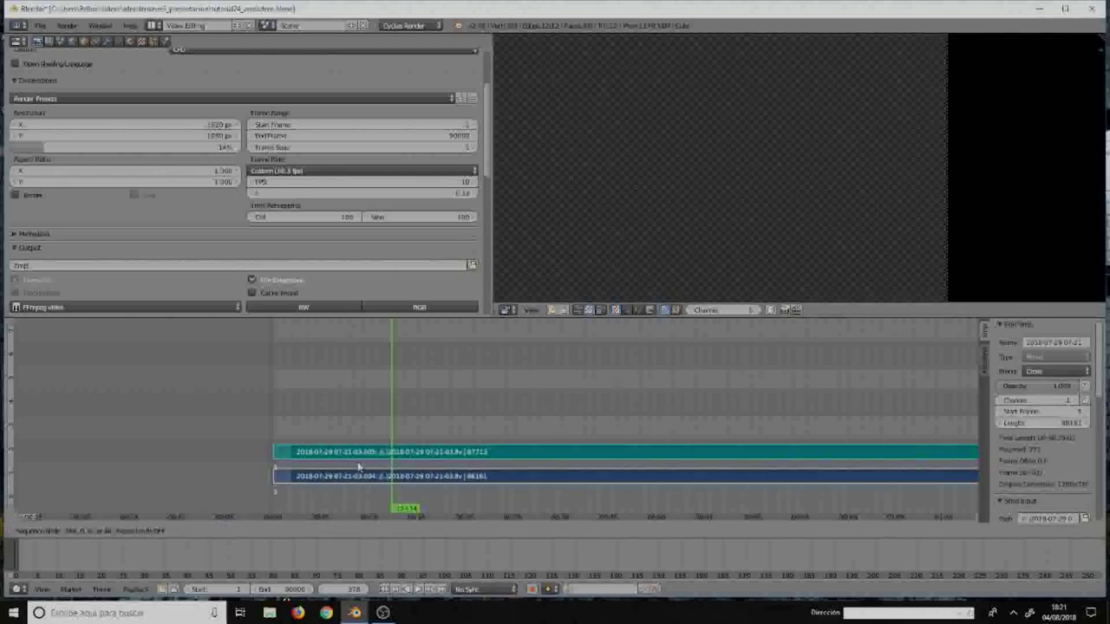
{"action": "left_click", "coordinate": [282, 466]}
{"action": "key", "text": "alt+a"}
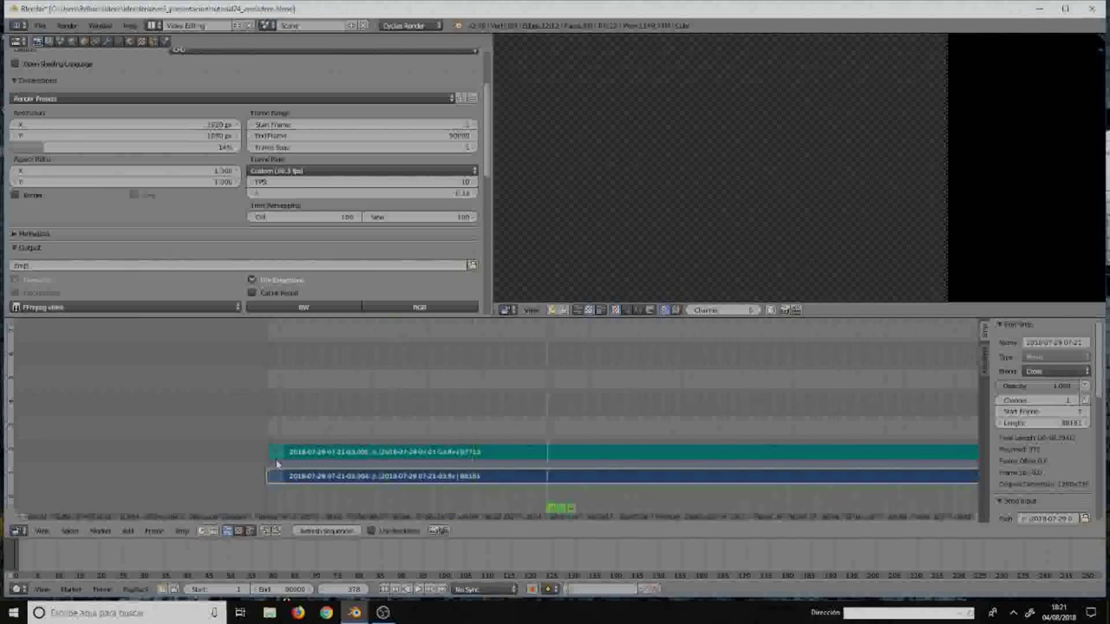
{"action": "key", "text": "g"}
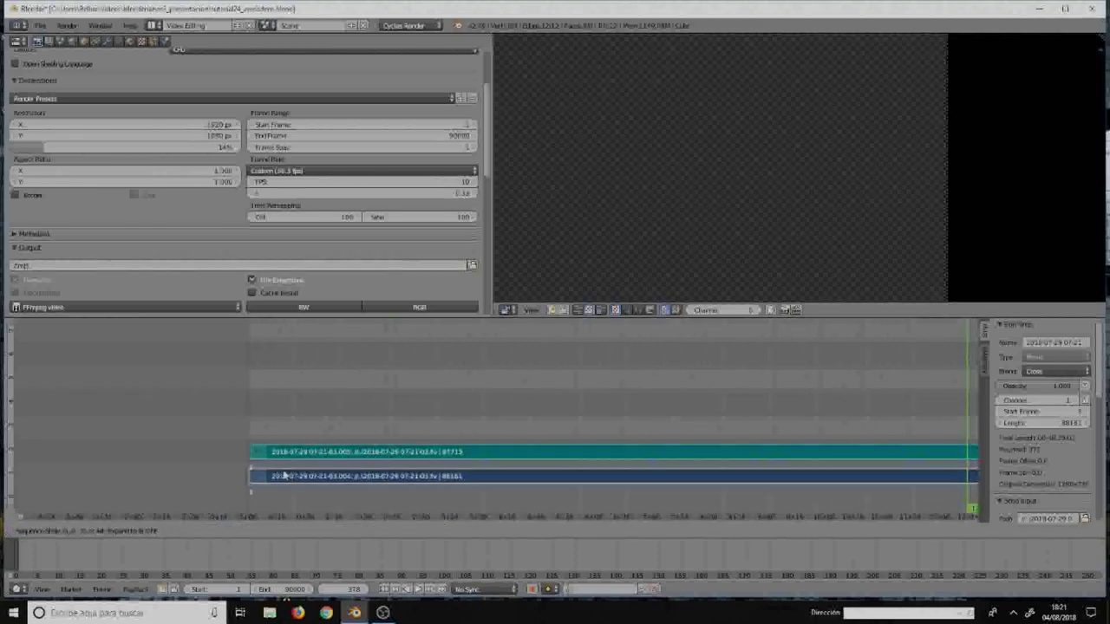
{"action": "left_click", "coordinate": [282, 464]}
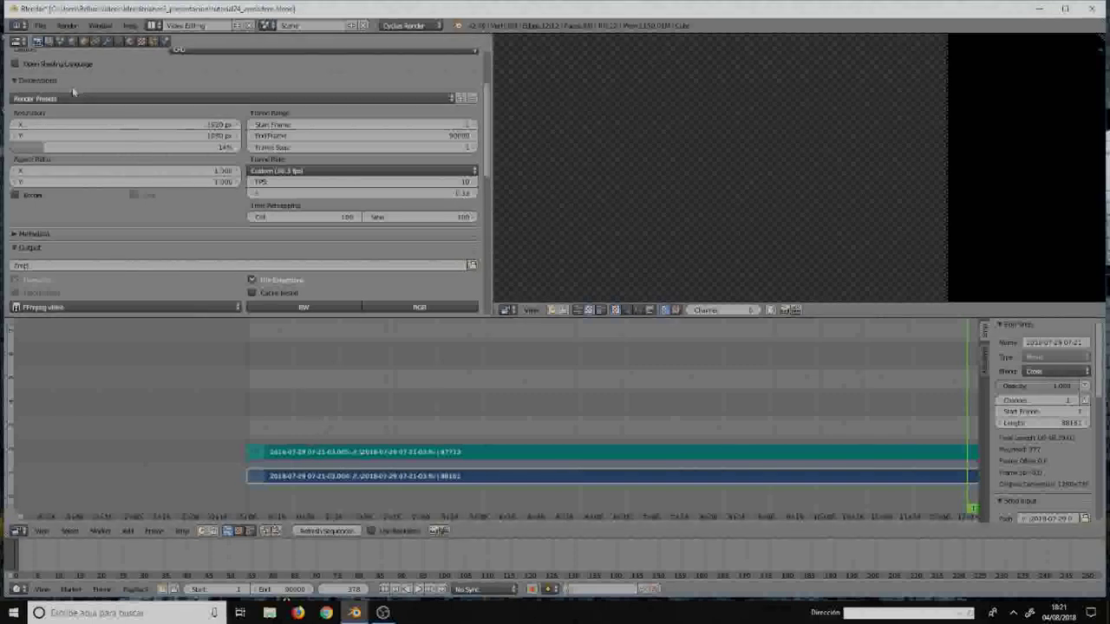
- Set the frame rate to 30 fps and scroll down to the Matroska / H.264 encoding settings
{"action": "scroll", "coordinate": [93, 110], "scroll_direction": "up", "scroll_amount": 3}
{"action": "scroll", "coordinate": [93, 110], "scroll_direction": "down", "scroll_amount": 4}
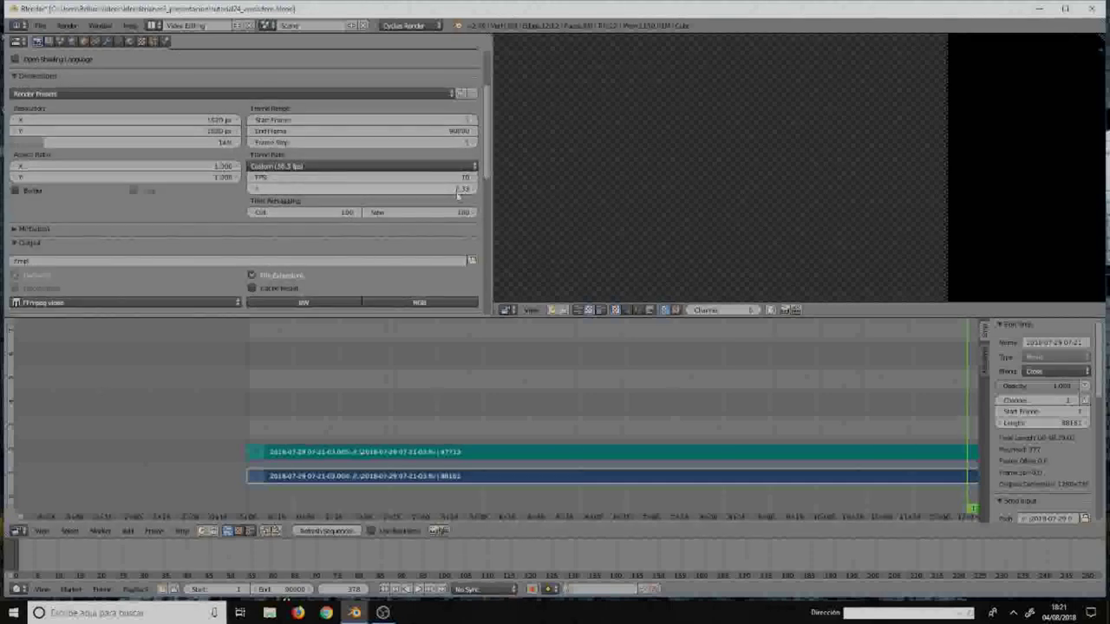
{"action": "left_click", "coordinate": [359, 165]}
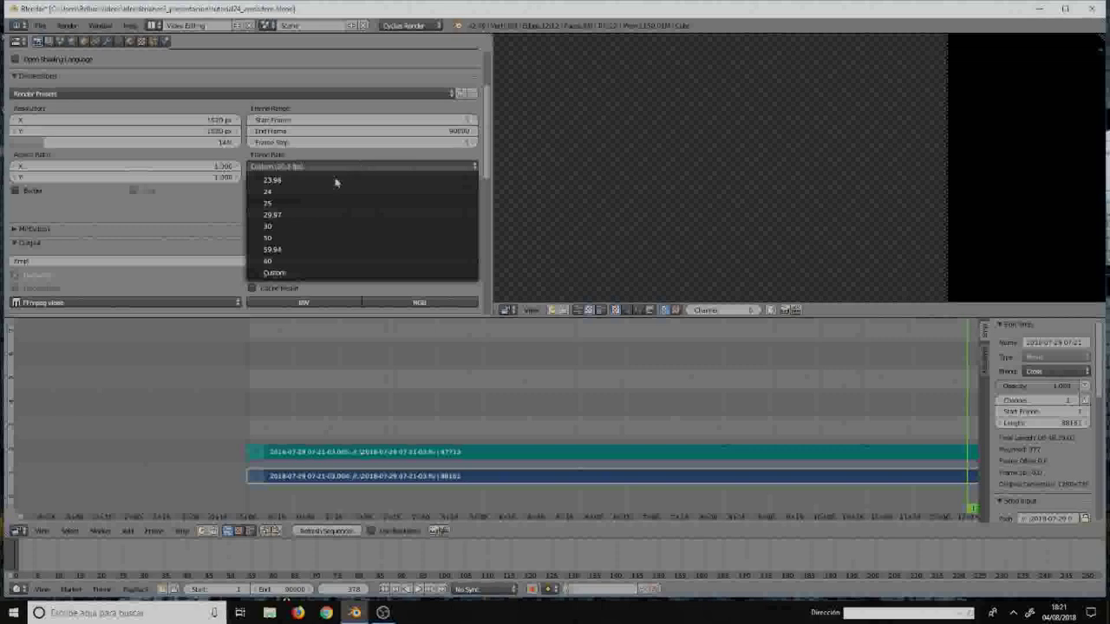
{"action": "left_click", "coordinate": [294, 227]}
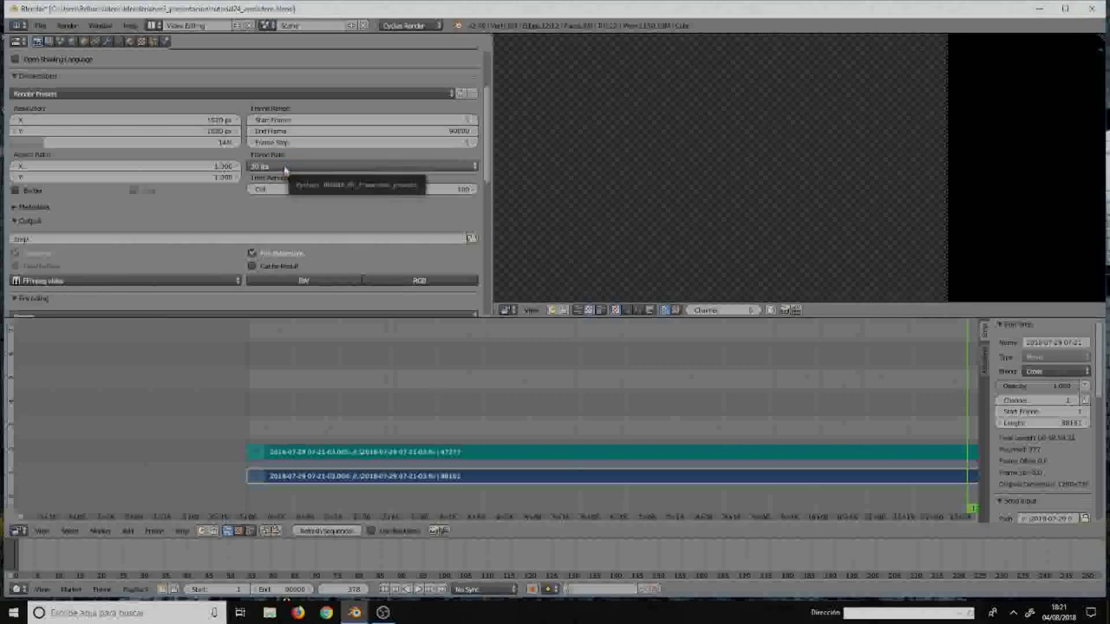
{"action": "scroll", "coordinate": [292, 165], "scroll_direction": "down", "scroll_amount": 3}
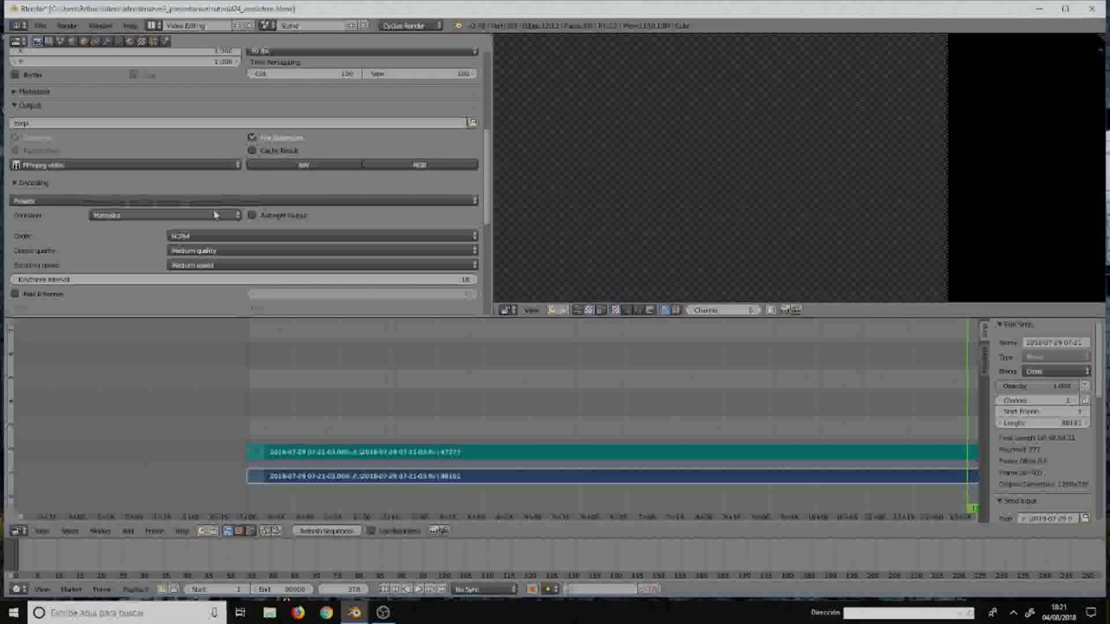
- Switch the audio codec to None, then back to MP3 at 192 kb/s
{"action": "scroll", "coordinate": [225, 151], "scroll_direction": "down", "scroll_amount": 2}
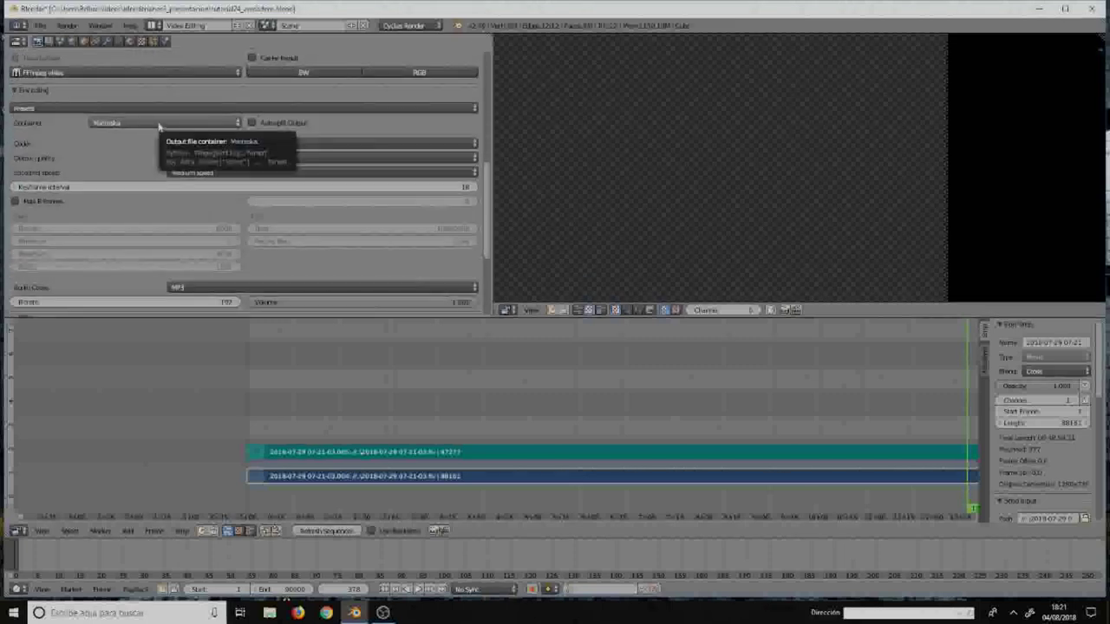
{"action": "scroll", "coordinate": [169, 137], "scroll_direction": "down", "scroll_amount": 2}
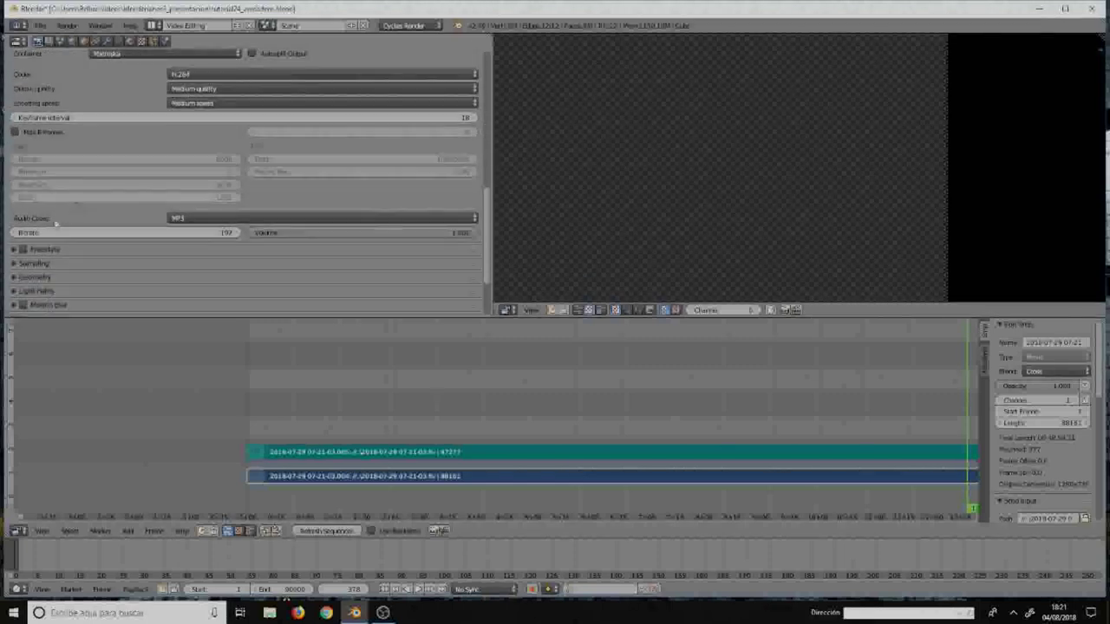
{"action": "left_click", "coordinate": [195, 218]}
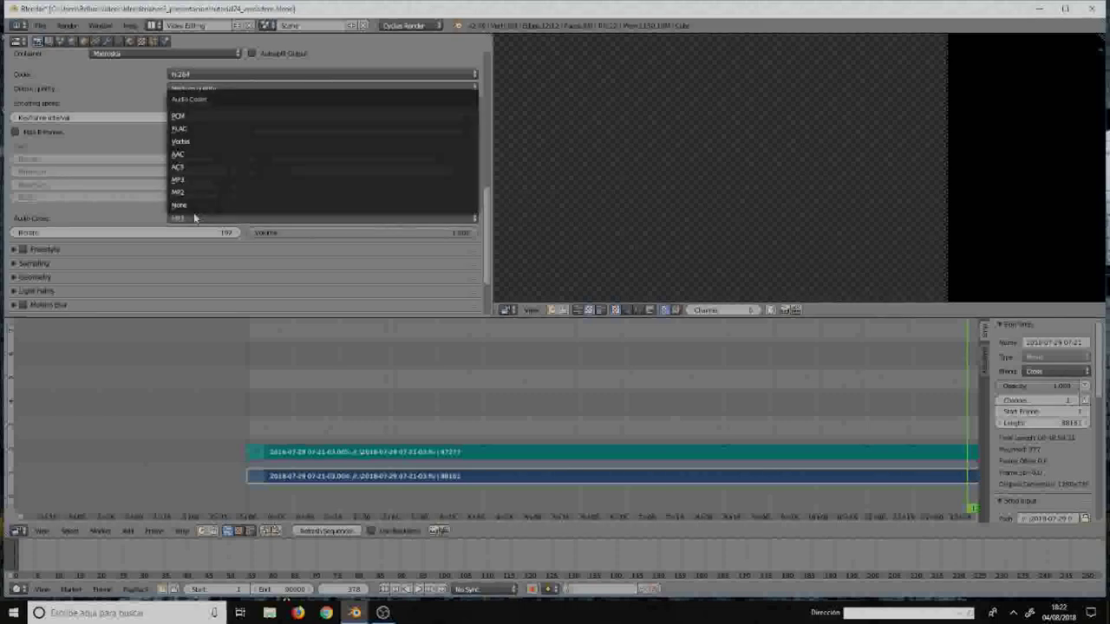
{"action": "left_click", "coordinate": [190, 205]}
{"action": "left_click", "coordinate": [178, 218]}
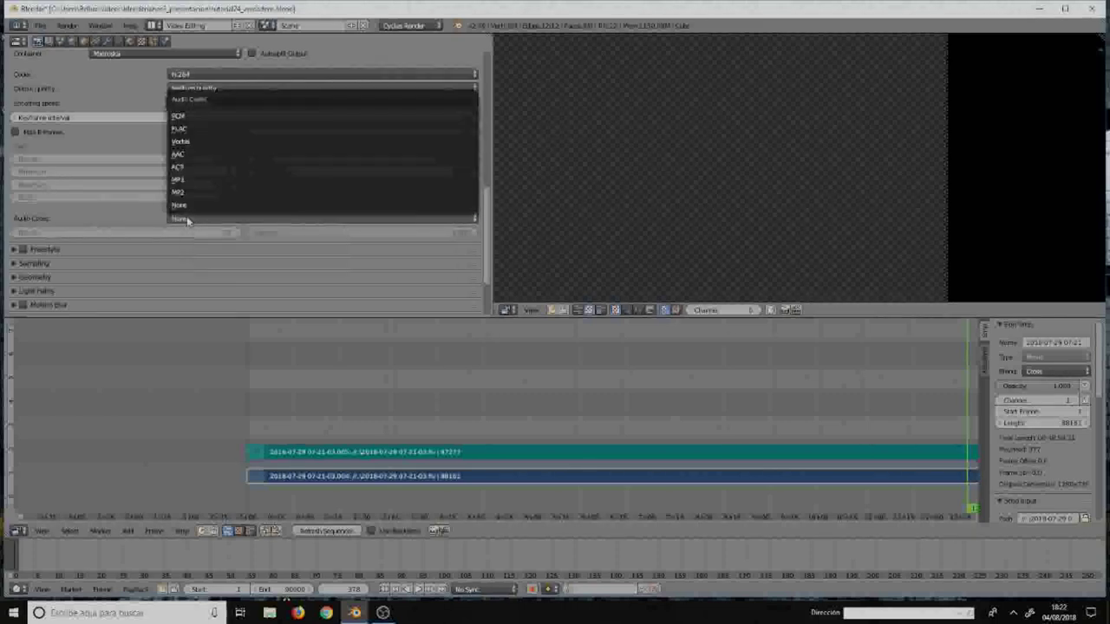
{"action": "left_click", "coordinate": [188, 180]}
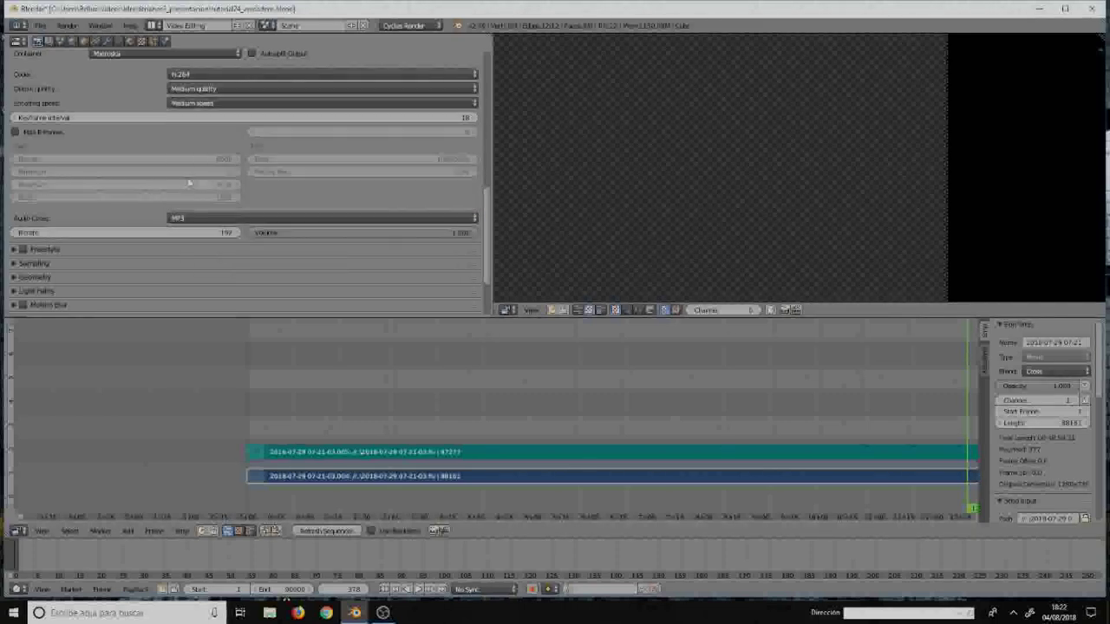
{"action": "scroll", "coordinate": [281, 219], "scroll_direction": "up", "scroll_amount": 3}
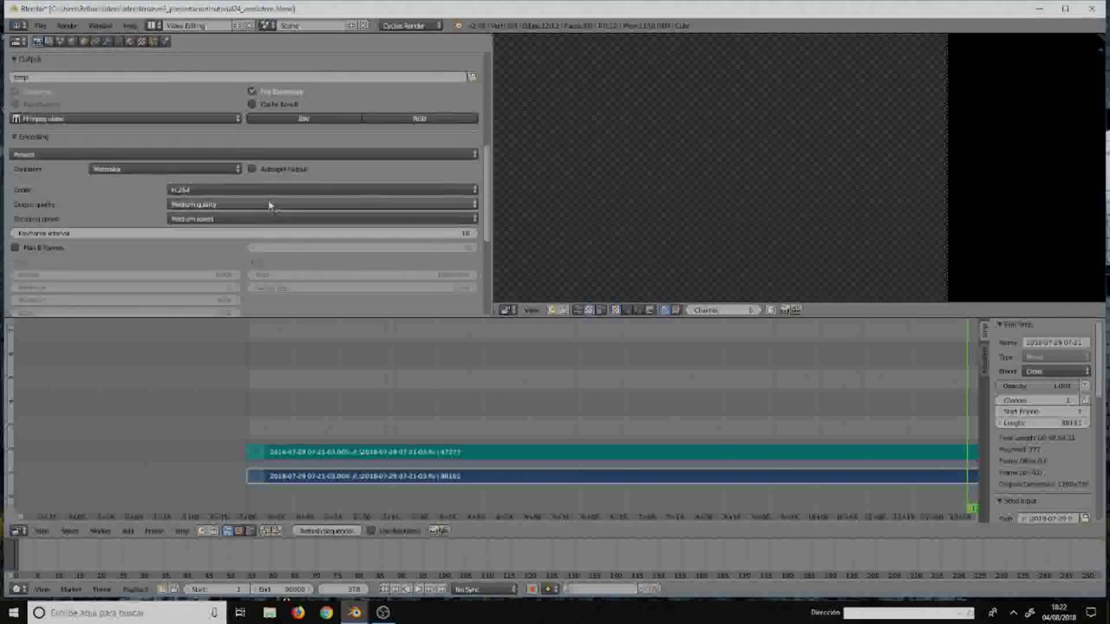
{"action": "scroll", "coordinate": [268, 199], "scroll_direction": "down", "scroll_amount": 4}
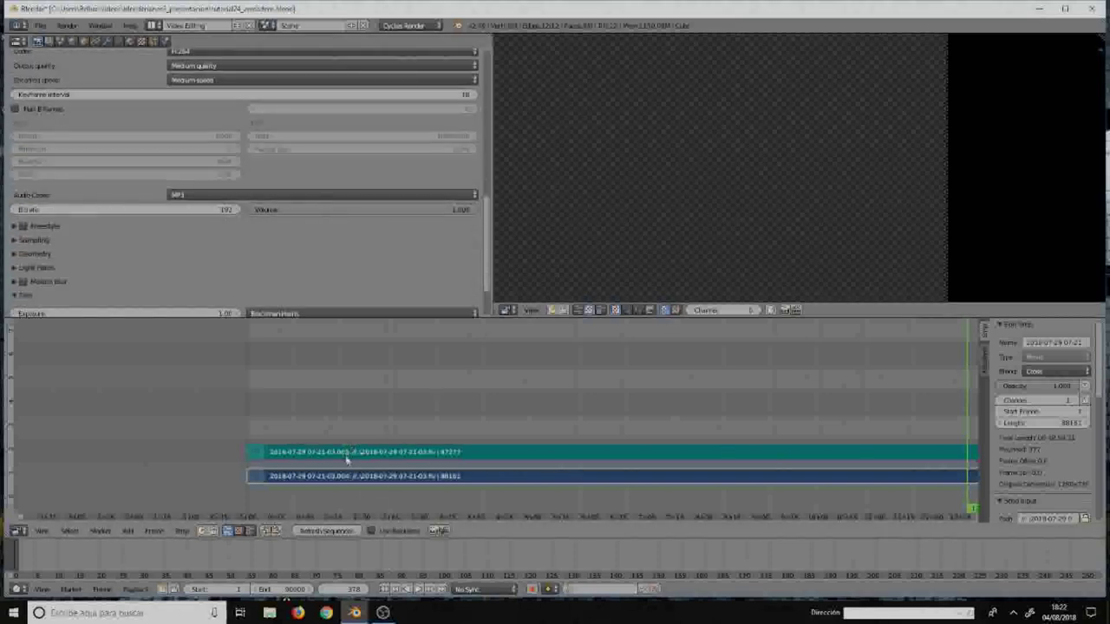
- Zoom out the sequencer and place the playhead where both video strips end
{"action": "scroll", "coordinate": [572, 457], "scroll_direction": "down", "scroll_amount": 2}
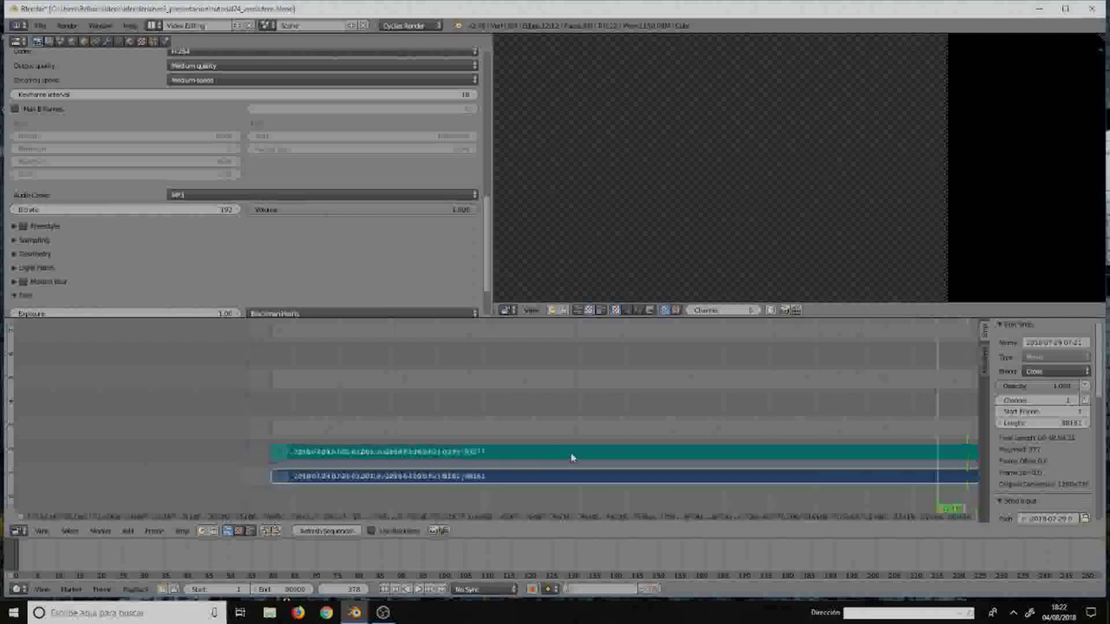
{"action": "scroll", "coordinate": [572, 457], "scroll_direction": "down", "scroll_amount": 2}
{"action": "scroll", "coordinate": [568, 461], "scroll_direction": "down", "scroll_amount": 2}
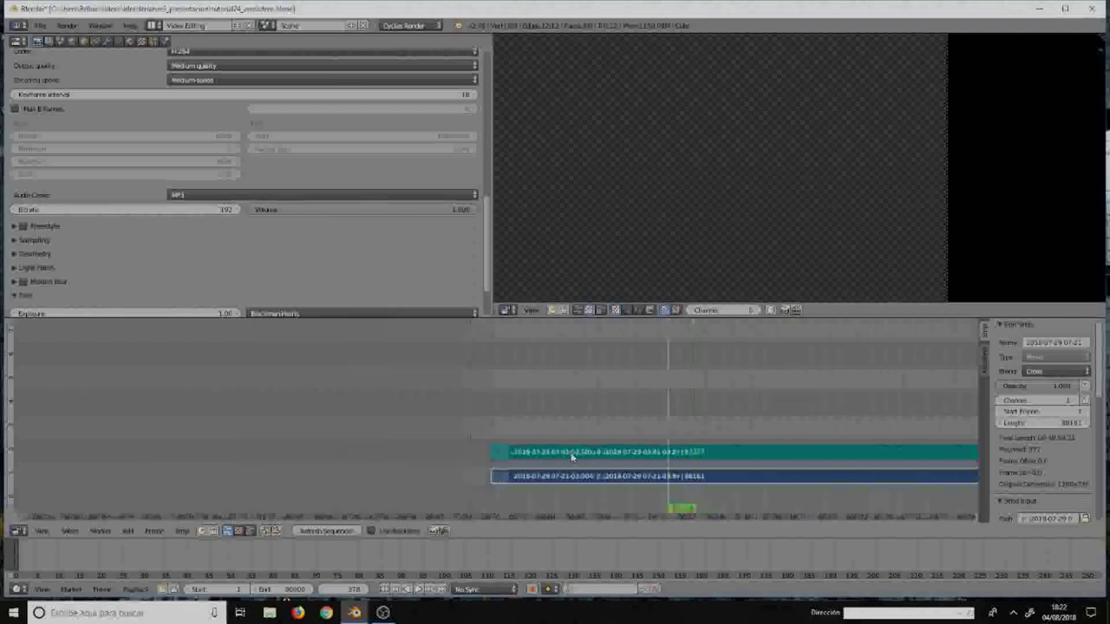
{"action": "scroll", "coordinate": [566, 465], "scroll_direction": "down", "scroll_amount": 2}
{"action": "scroll", "coordinate": [573, 469], "scroll_direction": "down", "scroll_amount": 1}
{"action": "scroll", "coordinate": [579, 470], "scroll_direction": "down", "scroll_amount": 1}
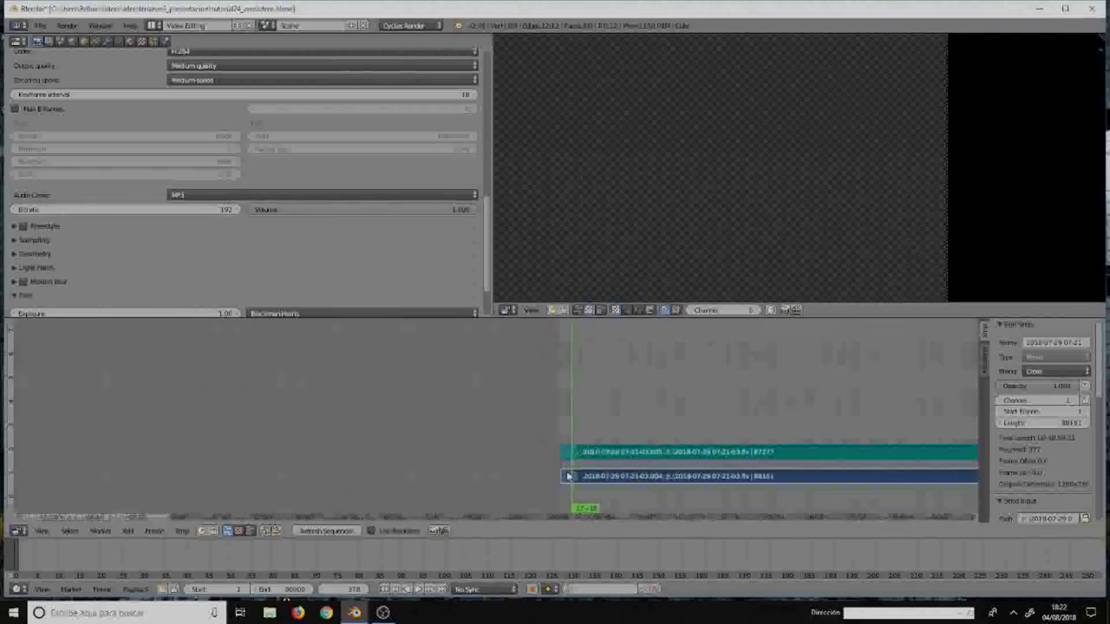
{"action": "scroll", "coordinate": [586, 472], "scroll_direction": "down", "scroll_amount": 1}
{"action": "scroll", "coordinate": [586, 468], "scroll_direction": "up", "scroll_amount": 2}
{"action": "scroll", "coordinate": [585, 466], "scroll_direction": "up", "scroll_amount": 1}
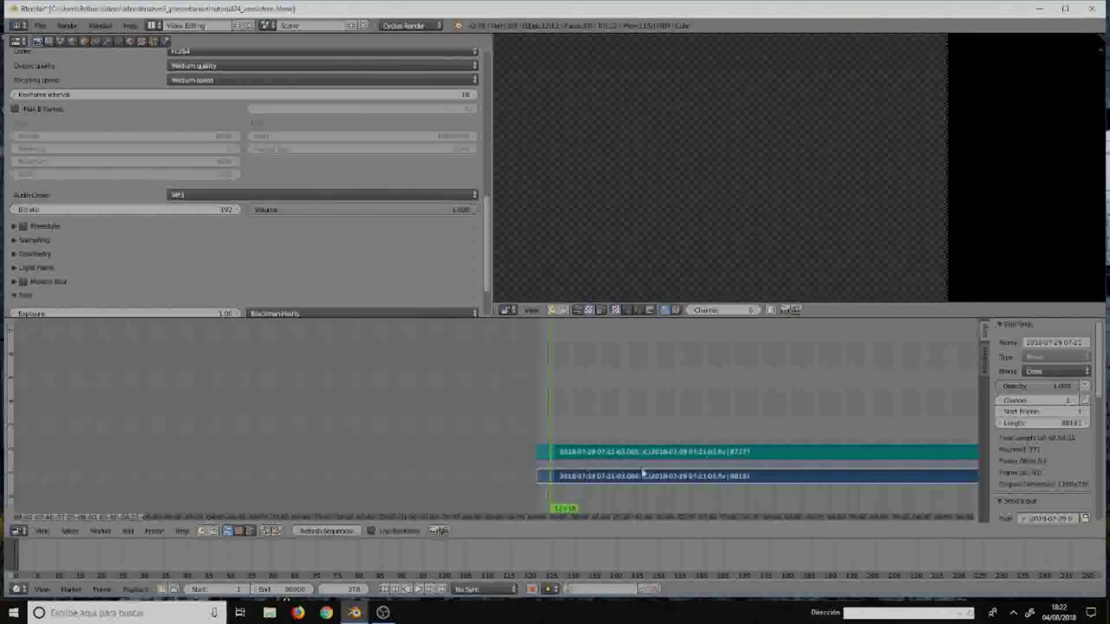
{"action": "left_click", "coordinate": [716, 453]}
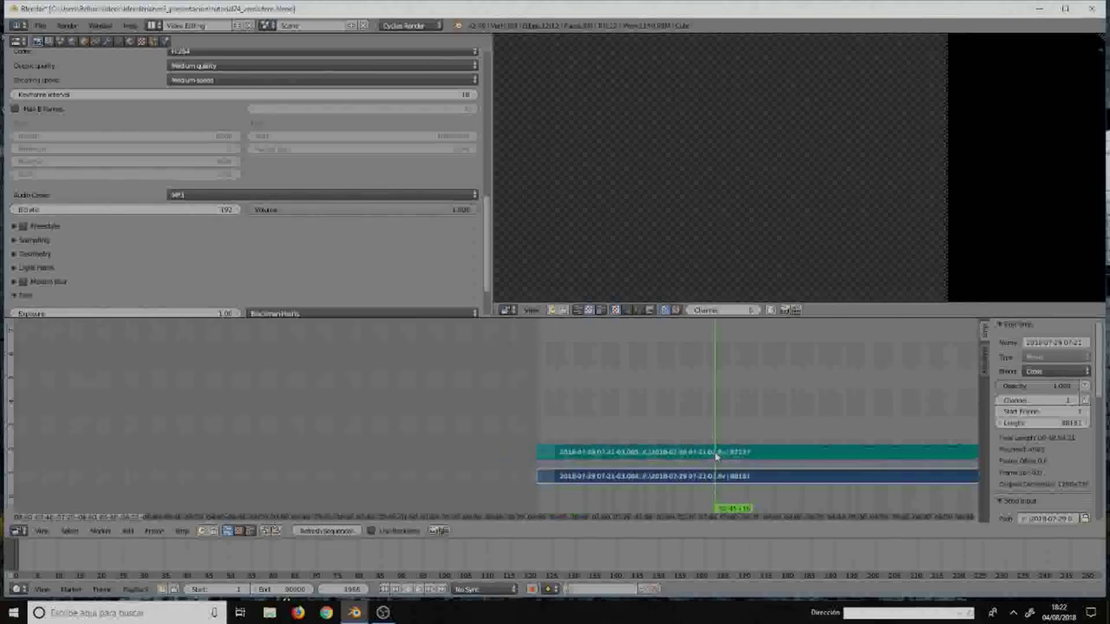
{"action": "scroll", "coordinate": [711, 454], "scroll_direction": "down", "scroll_amount": 1}
{"action": "scroll", "coordinate": [707, 455], "scroll_direction": "down", "scroll_amount": 2}
{"action": "scroll", "coordinate": [703, 454], "scroll_direction": "down", "scroll_amount": 1}
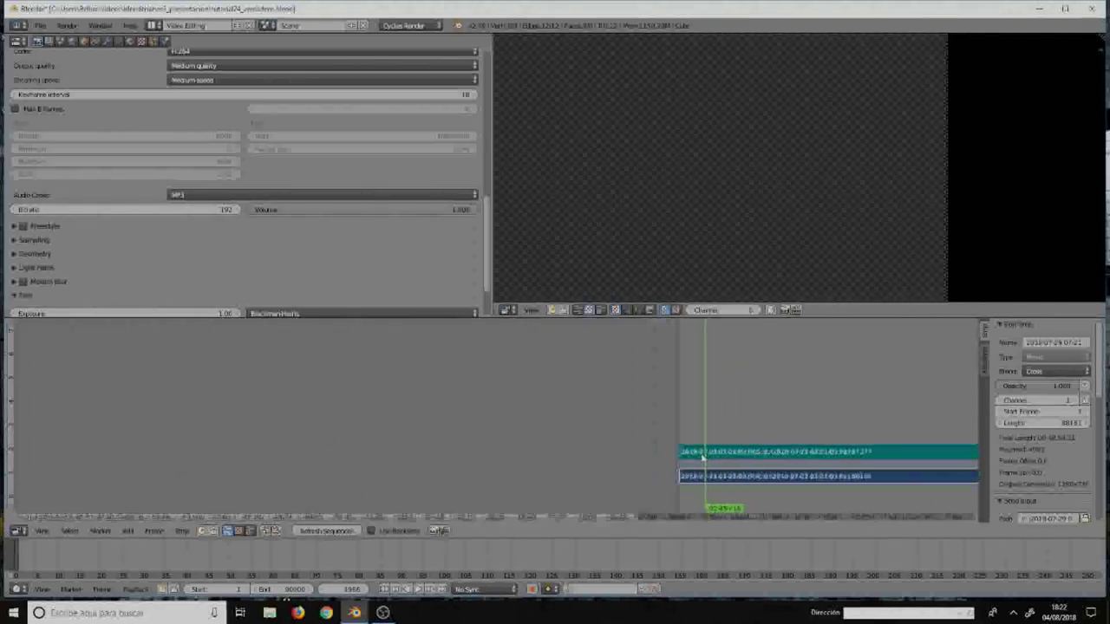
{"action": "scroll", "coordinate": [701, 456], "scroll_direction": "down", "scroll_amount": 1}
{"action": "scroll", "coordinate": [700, 456], "scroll_direction": "down", "scroll_amount": 3}
{"action": "scroll", "coordinate": [776, 454], "scroll_direction": "up", "scroll_amount": 2}
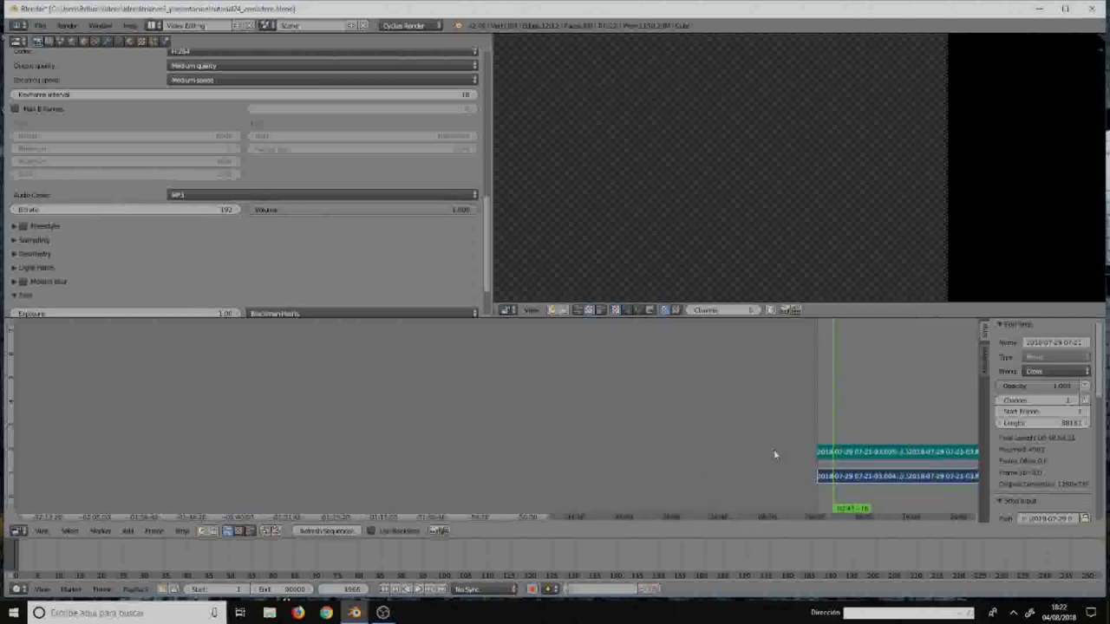
{"action": "scroll", "coordinate": [772, 453], "scroll_direction": "up", "scroll_amount": 2}
{"action": "scroll", "coordinate": [759, 453], "scroll_direction": "down", "scroll_amount": 2, "text": "ctrl"}
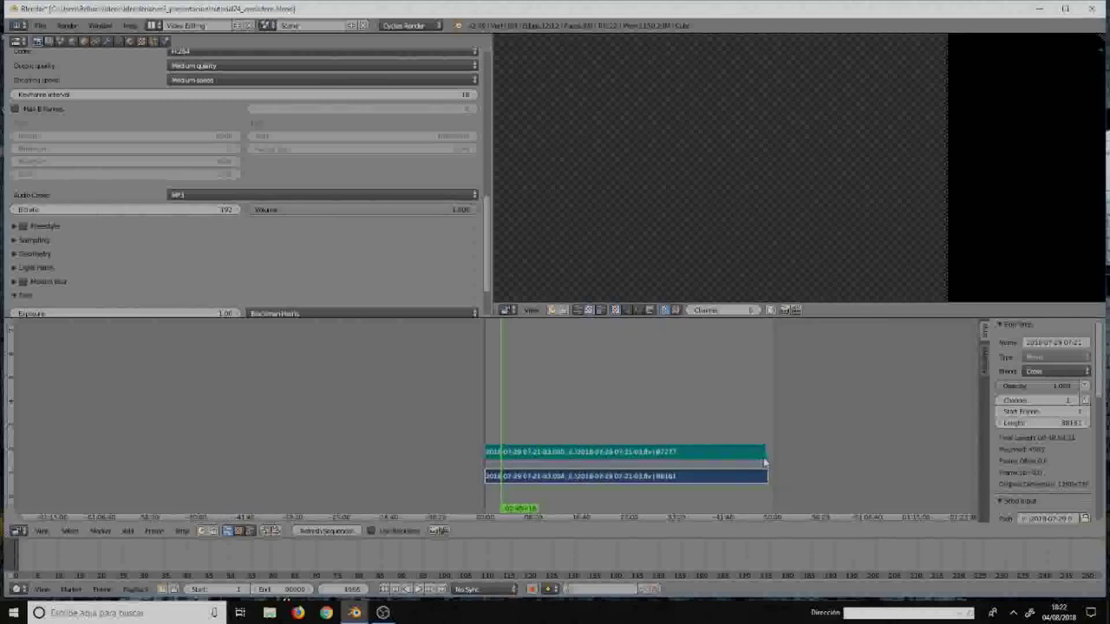
{"action": "left_click", "coordinate": [767, 462]}
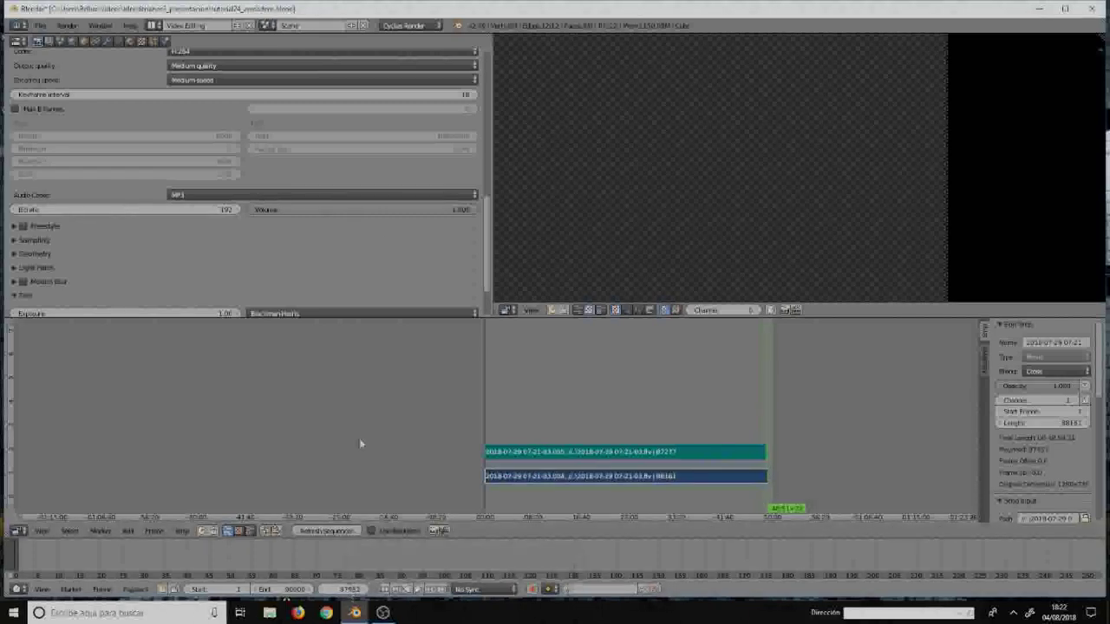
- Scroll the Properties back up to the 1920×1080, 30 fps Dimensions
{"action": "scroll", "coordinate": [428, 163], "scroll_direction": "up", "scroll_amount": 1}
{"action": "scroll", "coordinate": [428, 164], "scroll_direction": "up", "scroll_amount": 2}
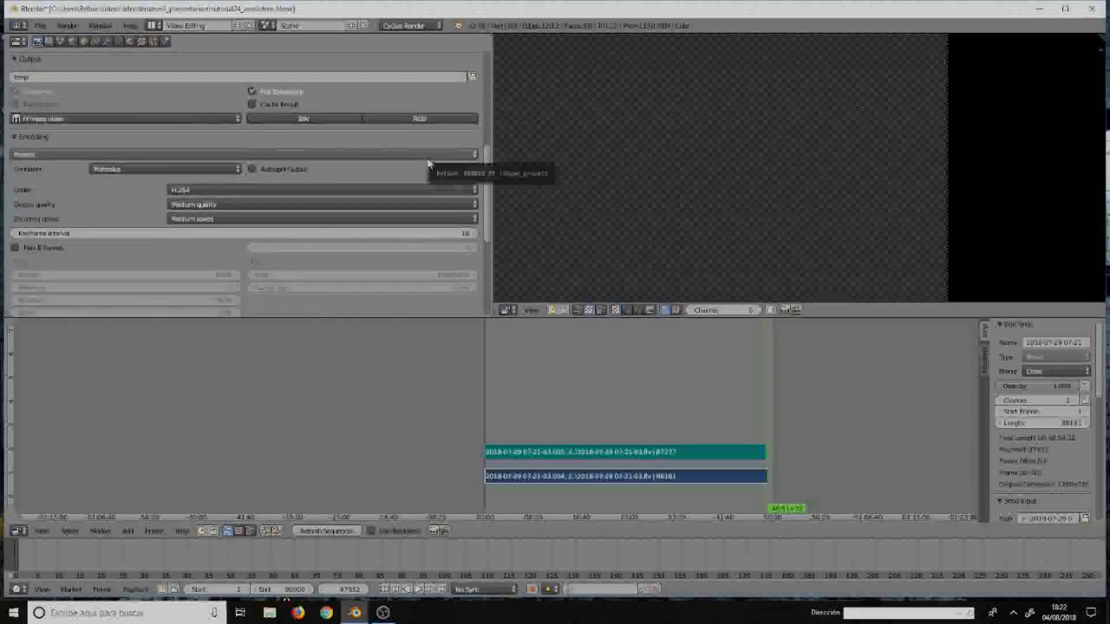
{"action": "scroll", "coordinate": [427, 163], "scroll_direction": "up", "scroll_amount": 2}
{"action": "scroll", "coordinate": [427, 165], "scroll_direction": "up", "scroll_amount": 2}
{"action": "scroll", "coordinate": [428, 166], "scroll_direction": "up", "scroll_amount": 2}
{"action": "scroll", "coordinate": [389, 157], "scroll_direction": "up", "scroll_amount": 2}
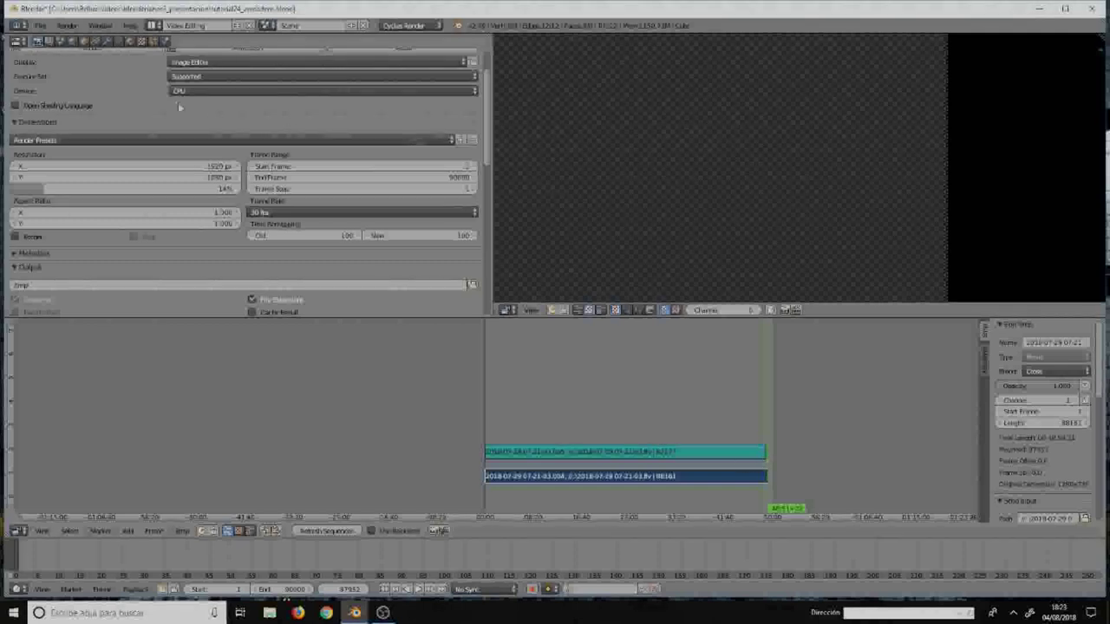
{"action": "scroll", "coordinate": [204, 157], "scroll_direction": "up", "scroll_amount": 2}
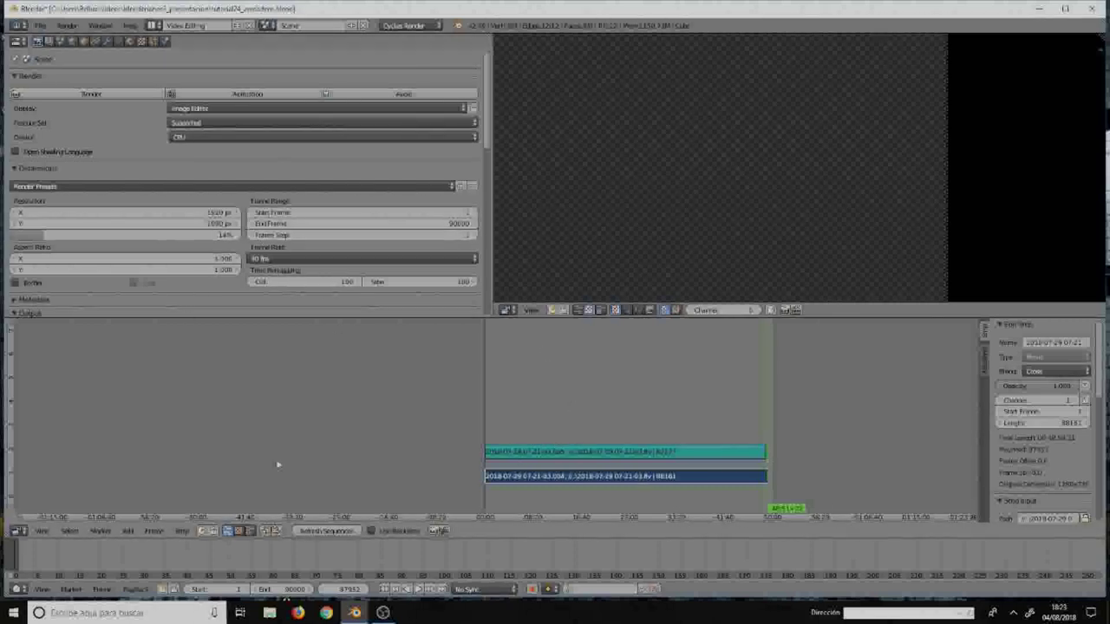
{"action": "scroll", "coordinate": [274, 234], "scroll_direction": "down", "scroll_amount": 5}
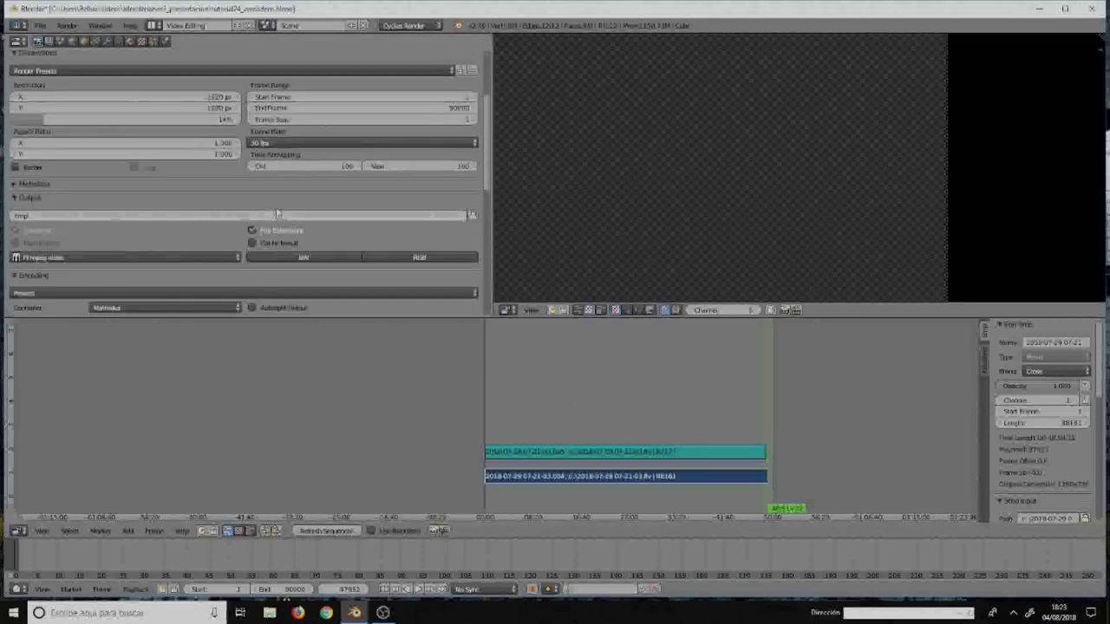
{"action": "scroll", "coordinate": [277, 211], "scroll_direction": "down", "scroll_amount": 3}
{"action": "scroll", "coordinate": [277, 211], "scroll_direction": "down", "scroll_amount": 3}
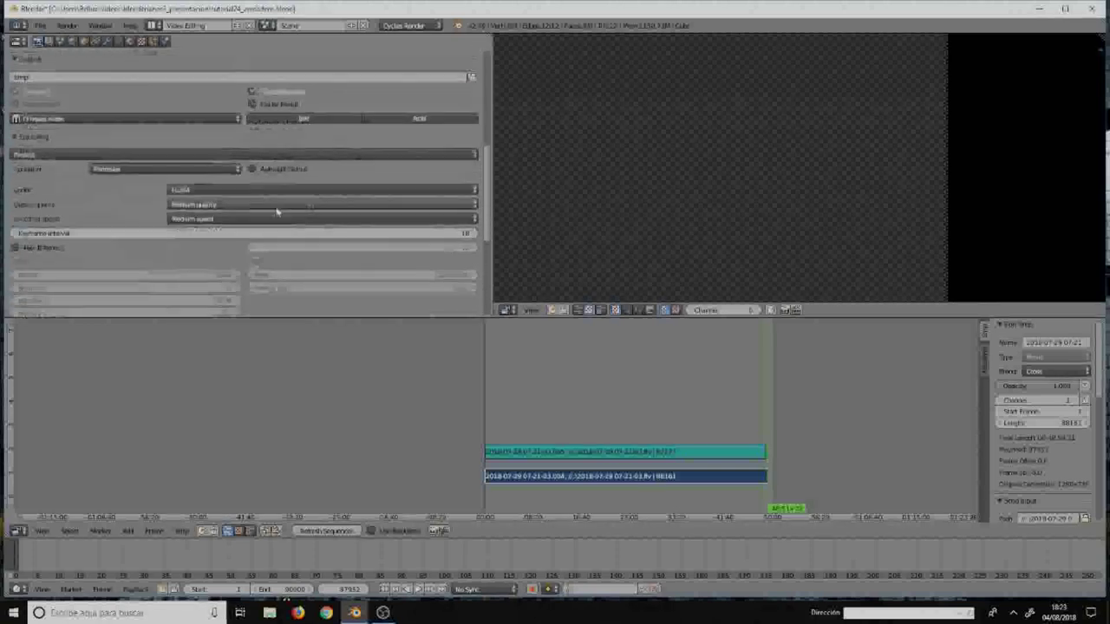
{"action": "scroll", "coordinate": [277, 211], "scroll_direction": "down", "scroll_amount": 3}
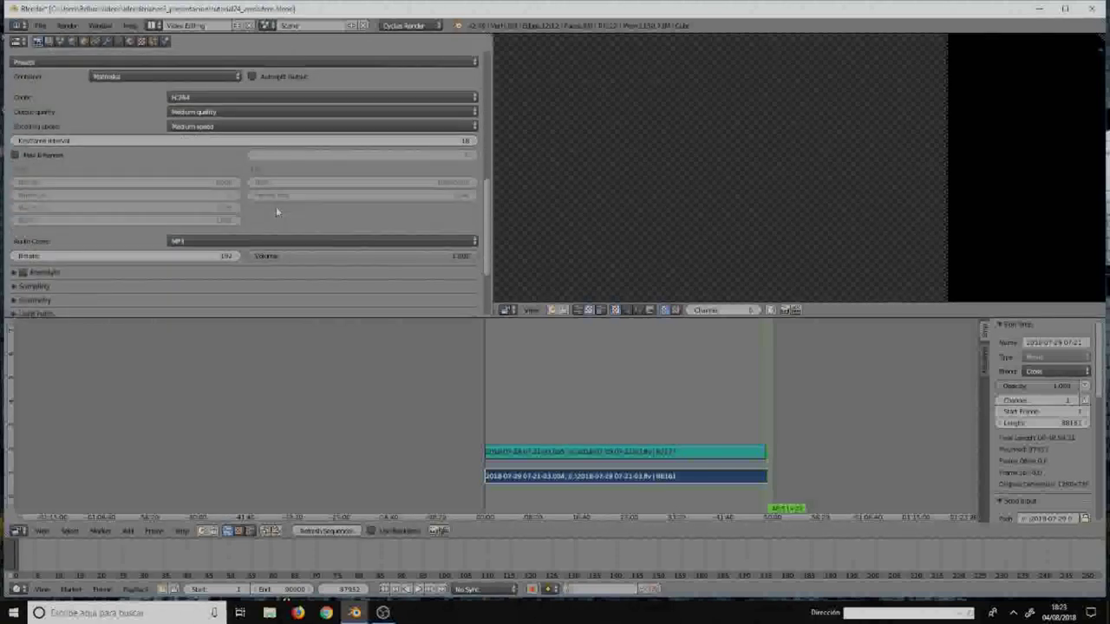
{"action": "scroll", "coordinate": [276, 212], "scroll_direction": "down", "scroll_amount": 2}
{"action": "scroll", "coordinate": [277, 211], "scroll_direction": "down", "scroll_amount": 1}
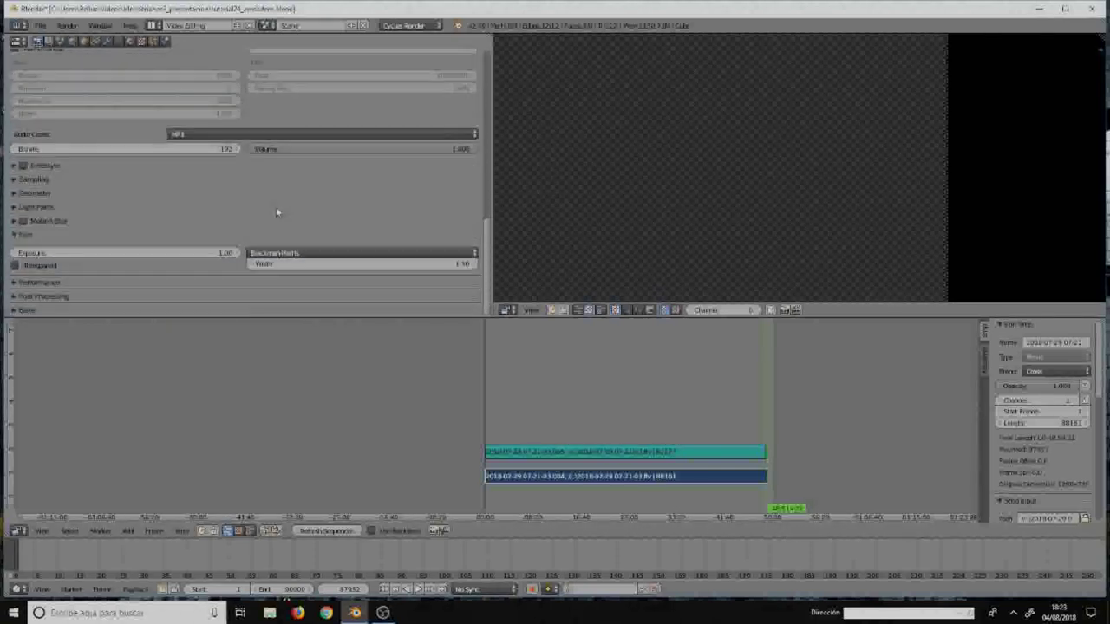
{"action": "scroll", "coordinate": [276, 211], "scroll_direction": "up", "scroll_amount": 3}
{"action": "scroll", "coordinate": [277, 212], "scroll_direction": "up", "scroll_amount": 2}
{"action": "scroll", "coordinate": [276, 211], "scroll_direction": "up", "scroll_amount": 4}
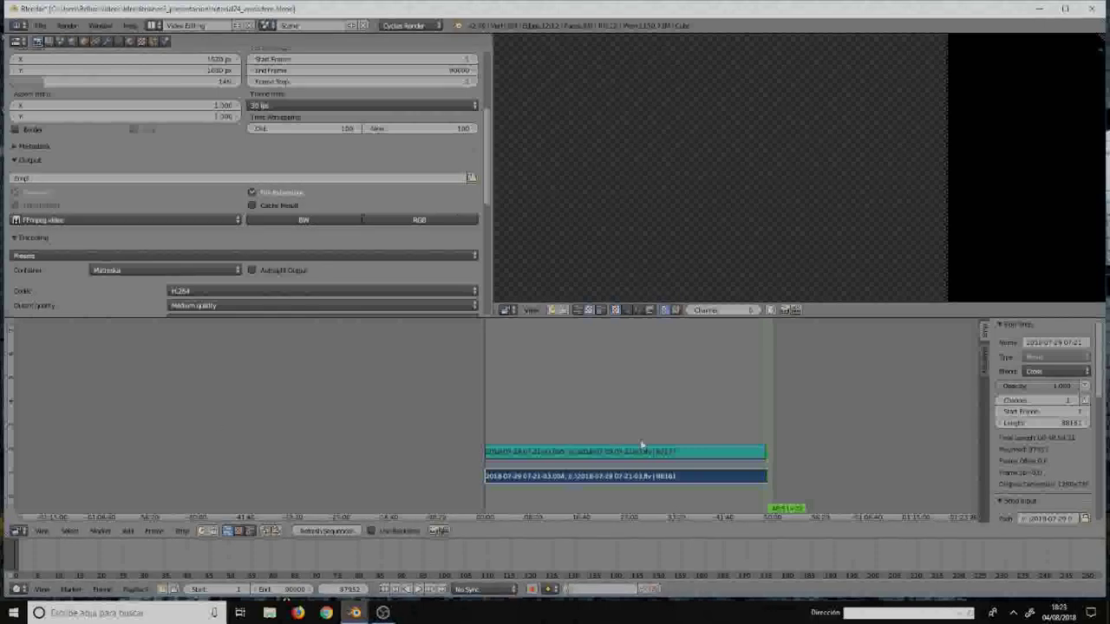
{"action": "left_click", "coordinate": [269, 614]}
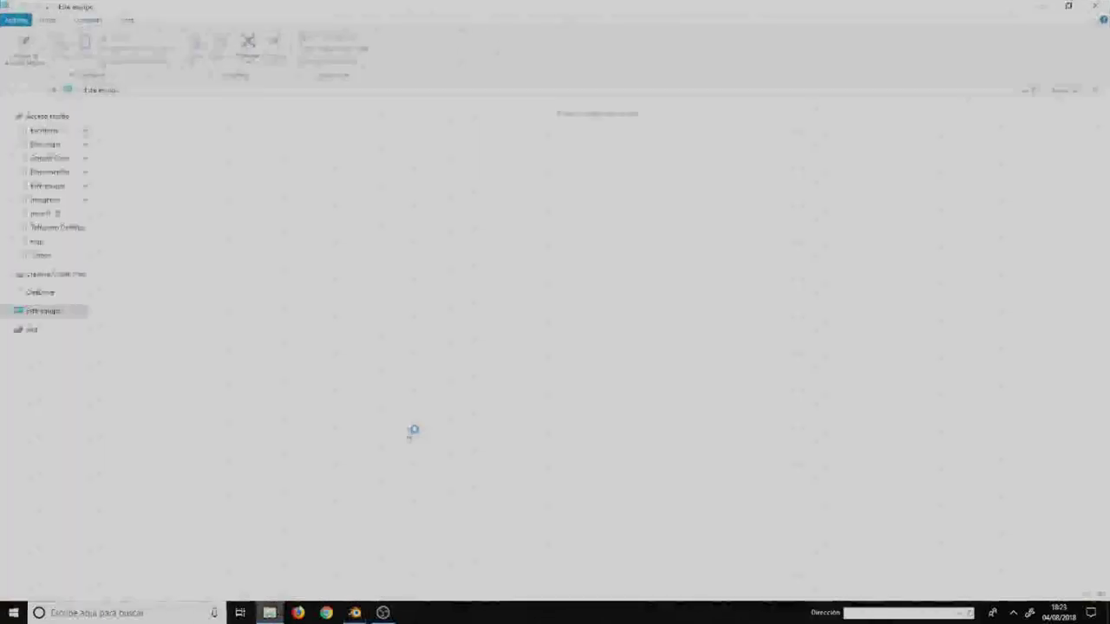
- Open C:\tmp in File Explorer, scroll its videos and images, then minimize the window
{"action": "left_click", "coordinate": [36, 243]}
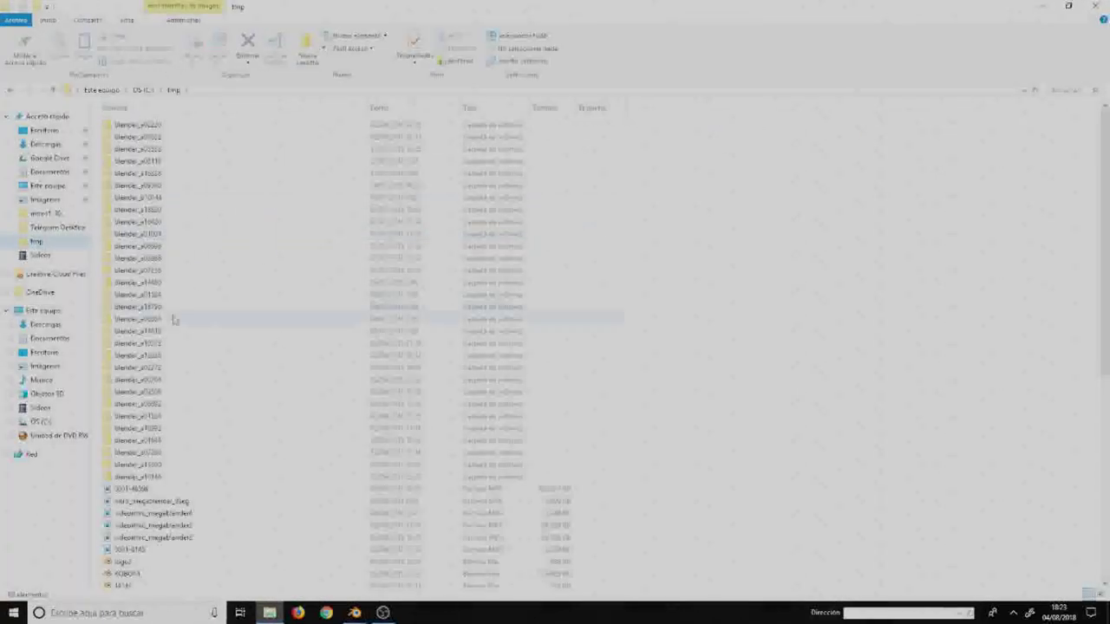
{"action": "scroll", "coordinate": [175, 321], "scroll_direction": "down", "scroll_amount": 7}
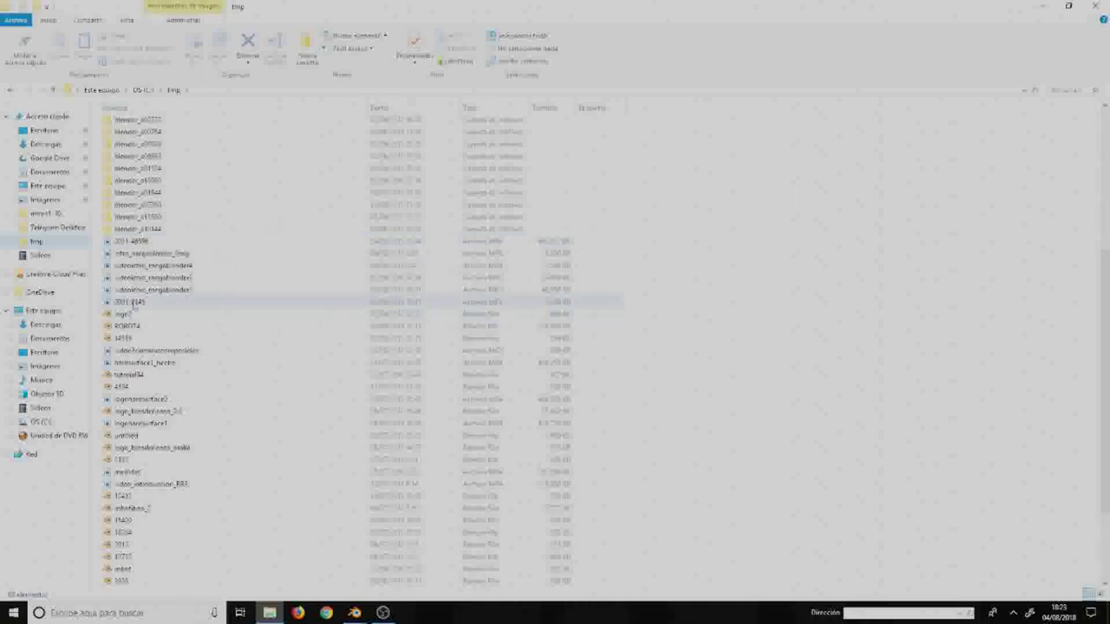
{"action": "mouse_move", "coordinate": [130, 301]}
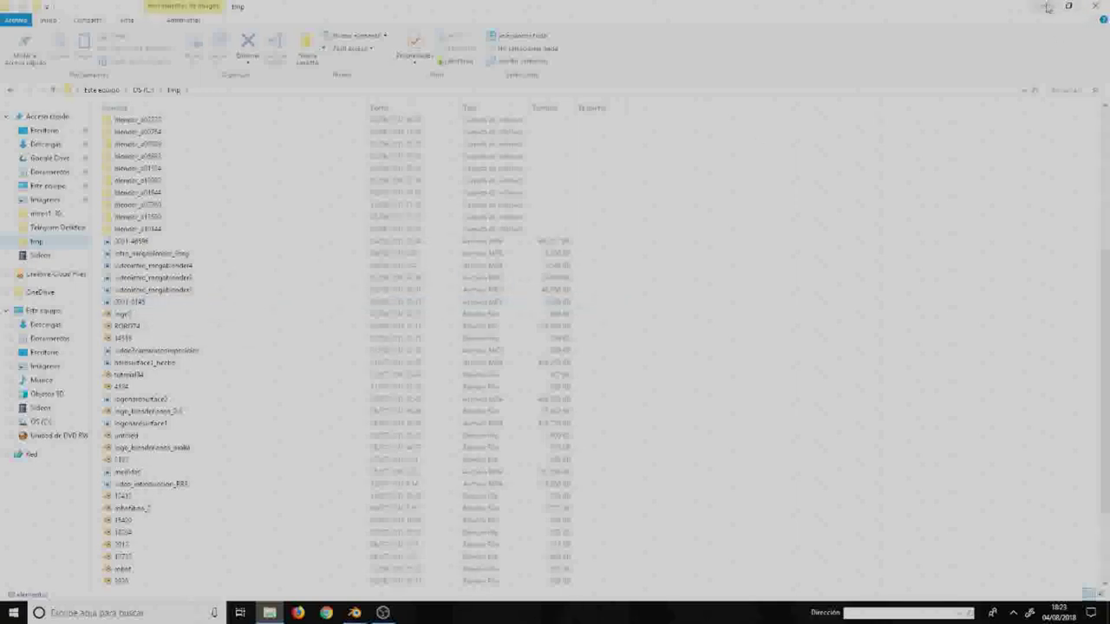
{"action": "left_click", "coordinate": [1048, 7]}
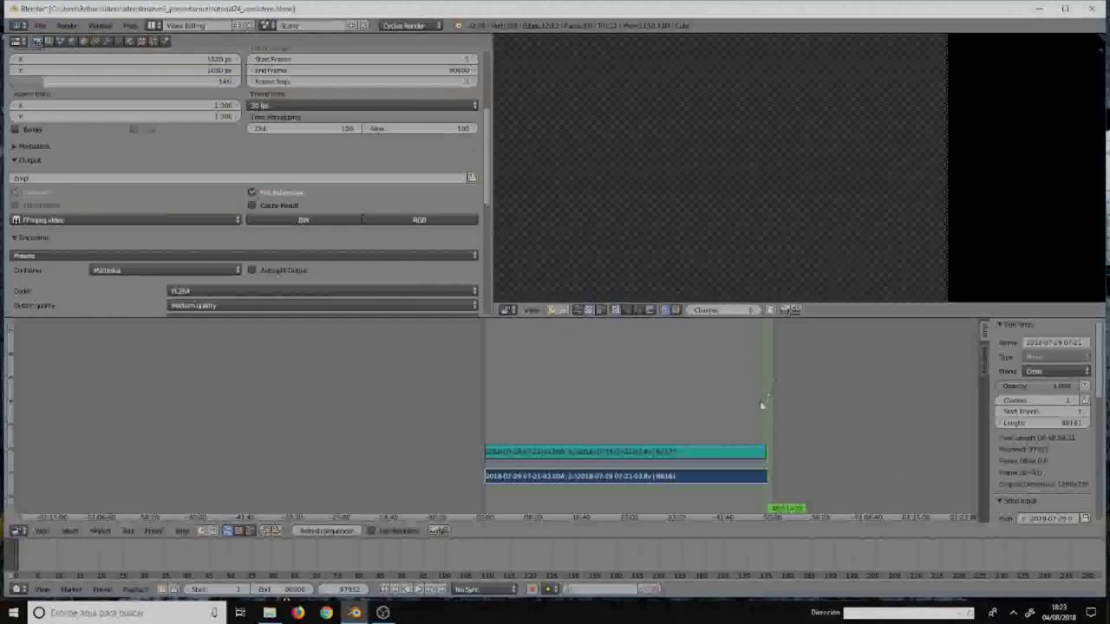